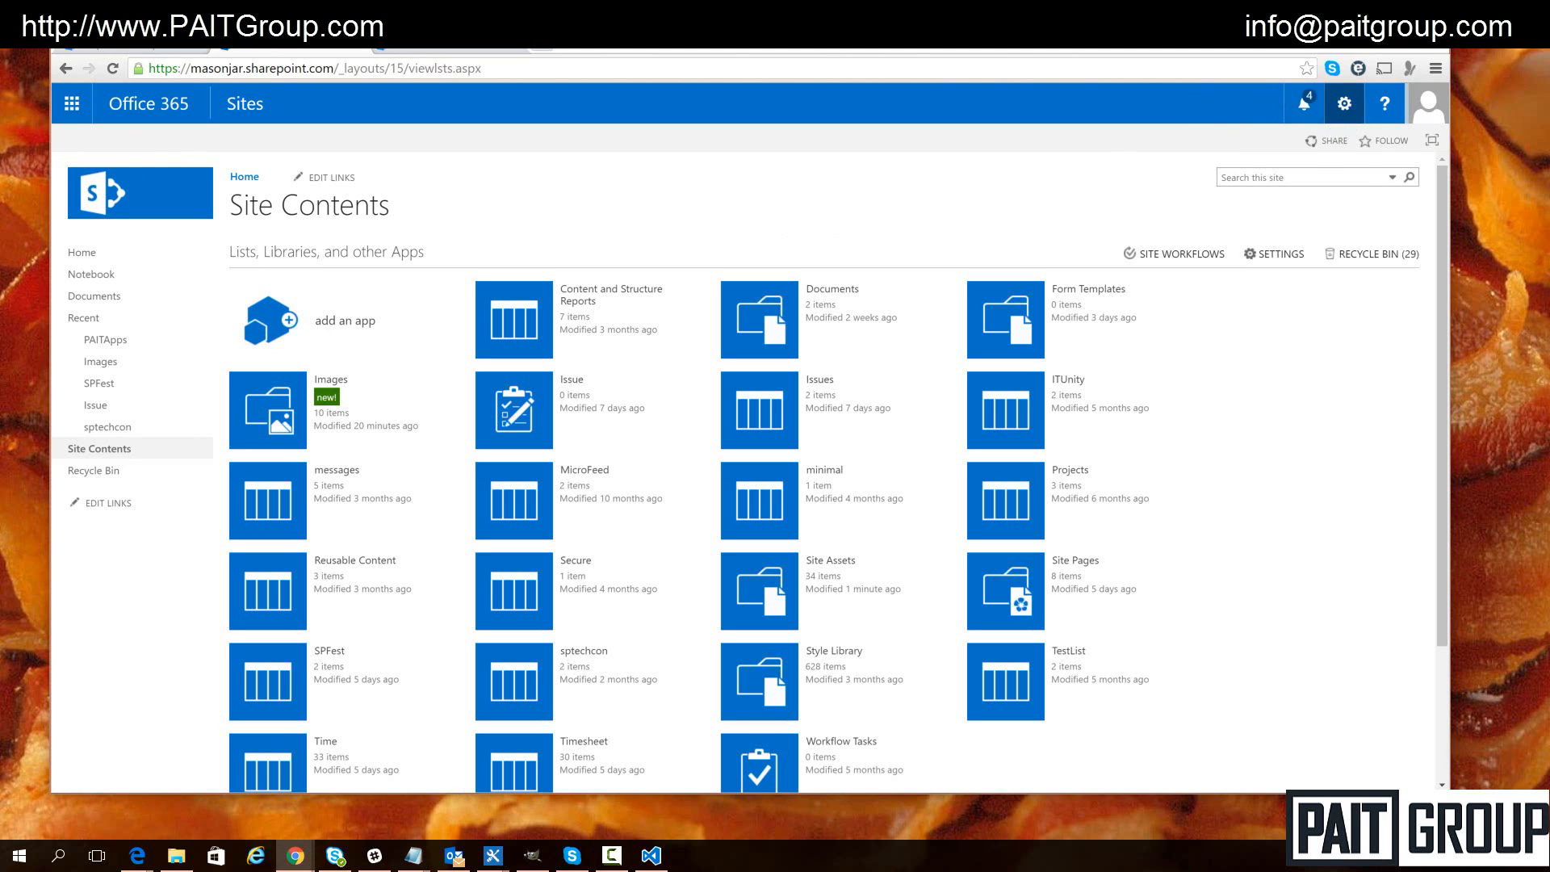
Add a custom list app named PAITApps to the site's contents
{"action": "left_click", "coordinate": [1343, 108]}
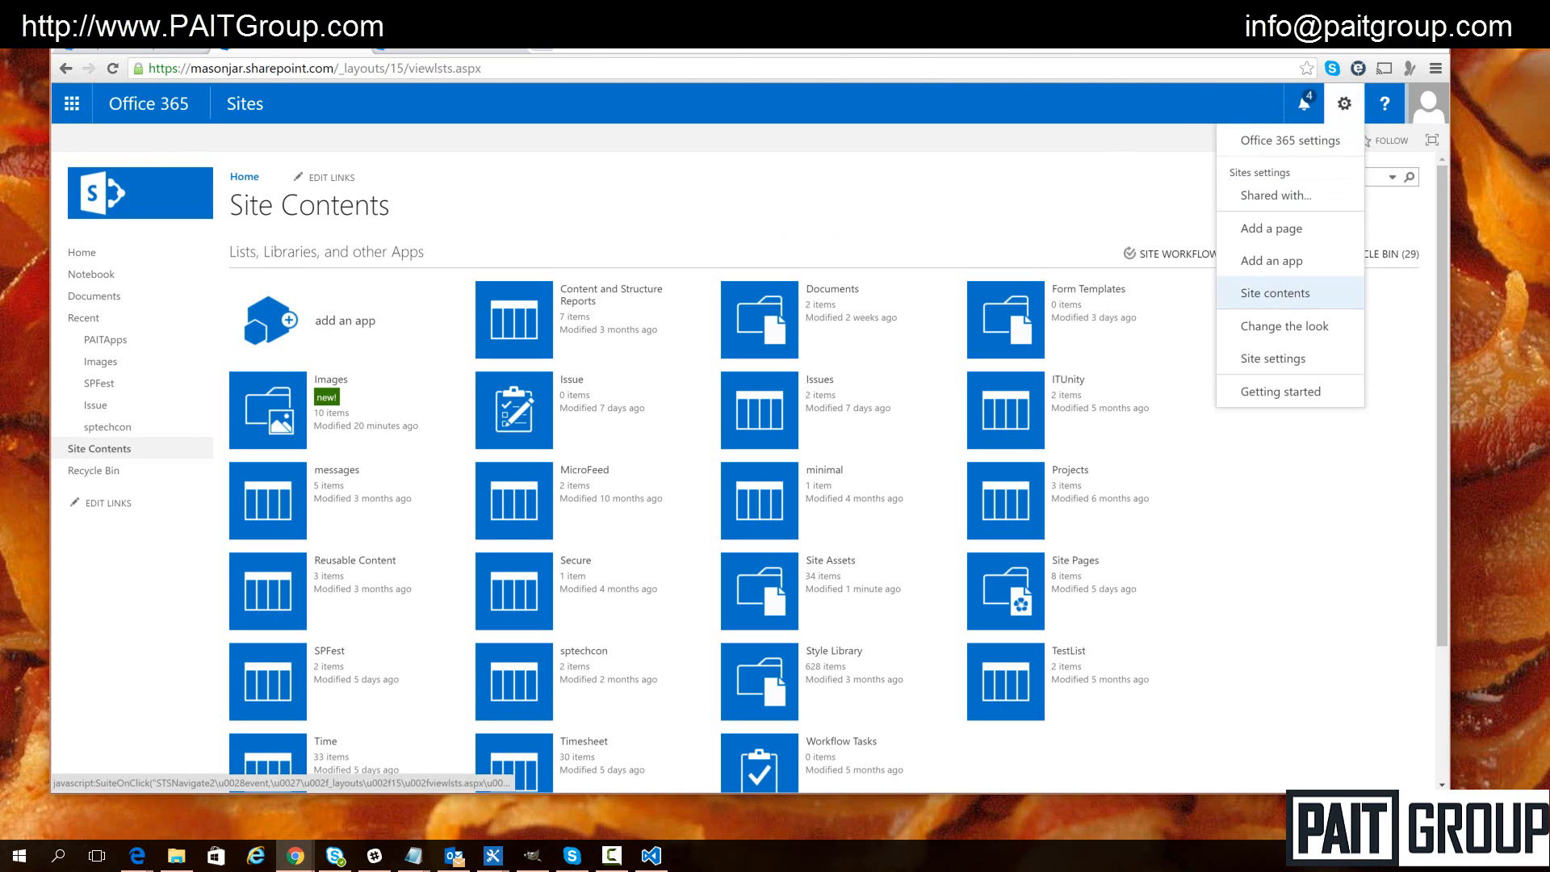
{"action": "left_click", "coordinate": [1278, 294]}
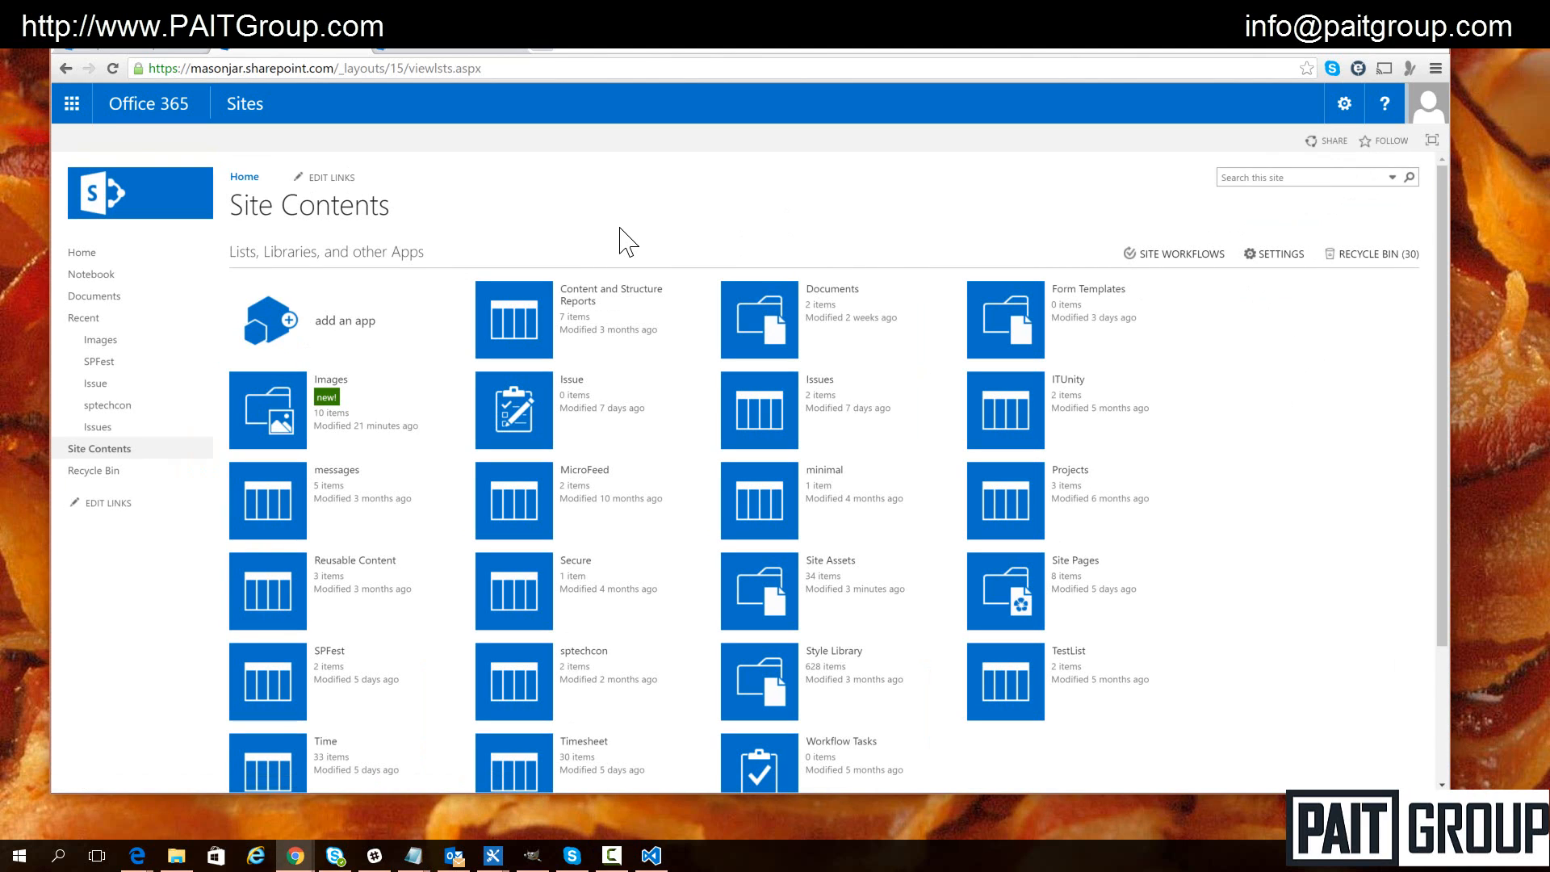
{"action": "left_click", "coordinate": [365, 323]}
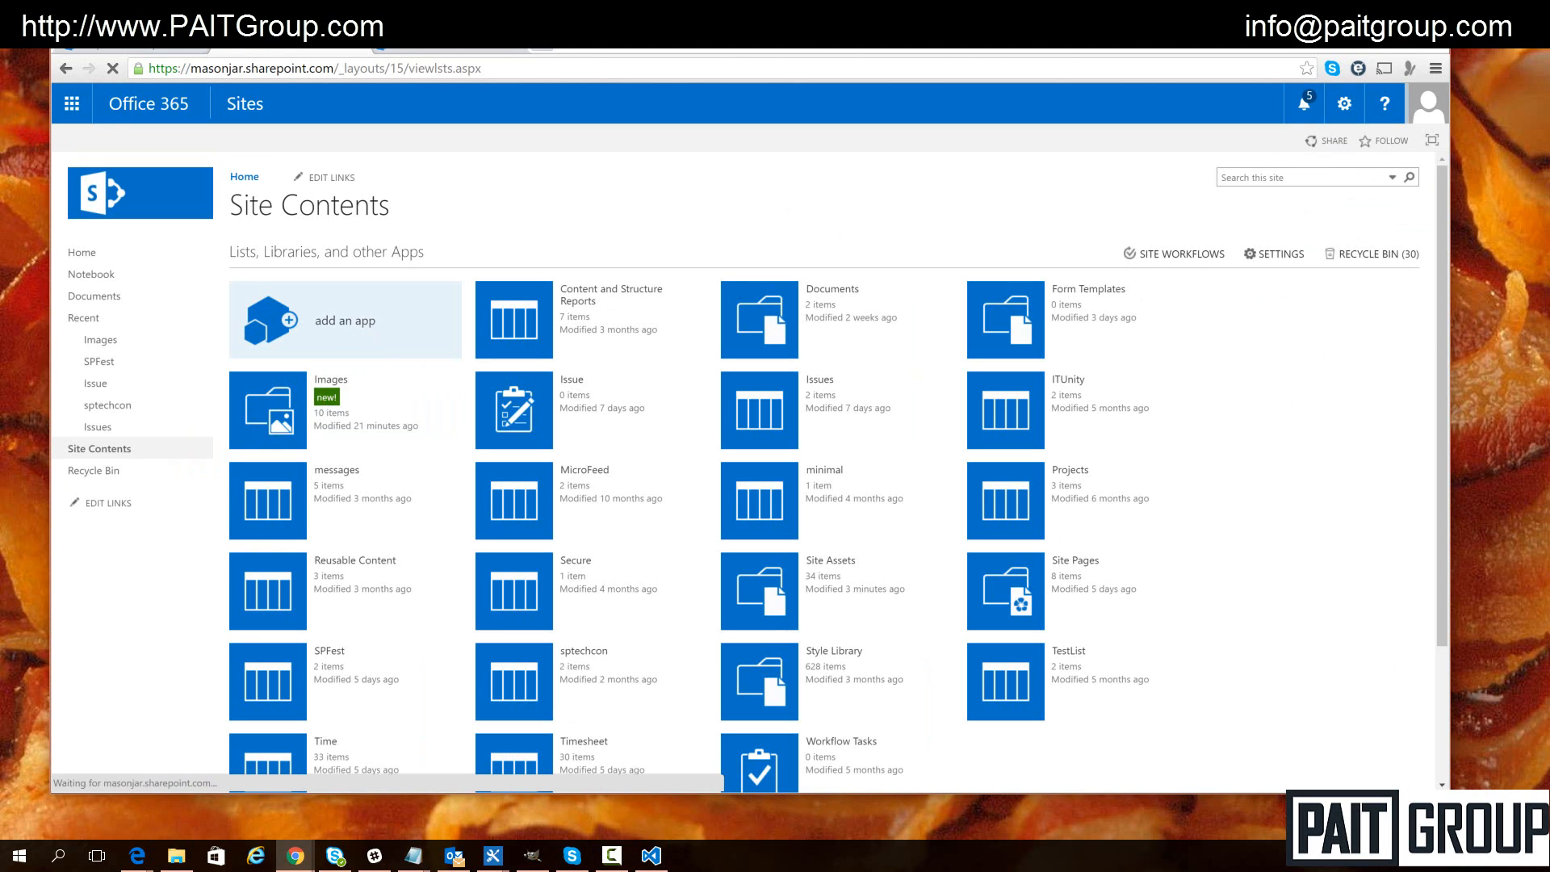
{"action": "left_click", "coordinate": [414, 350]}
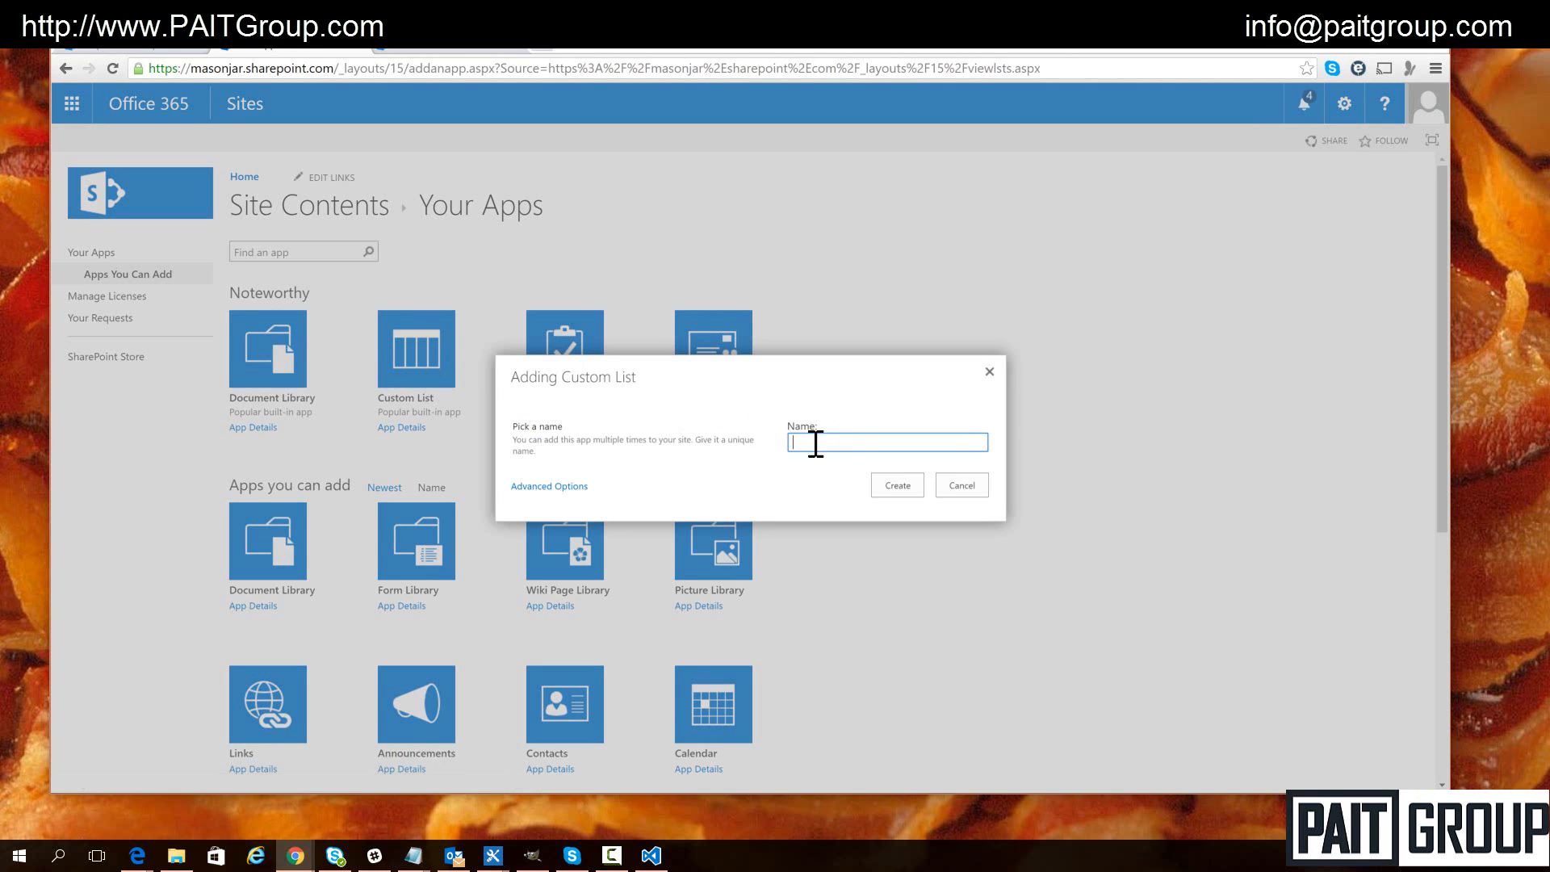
{"action": "left_click", "coordinate": [814, 443]}
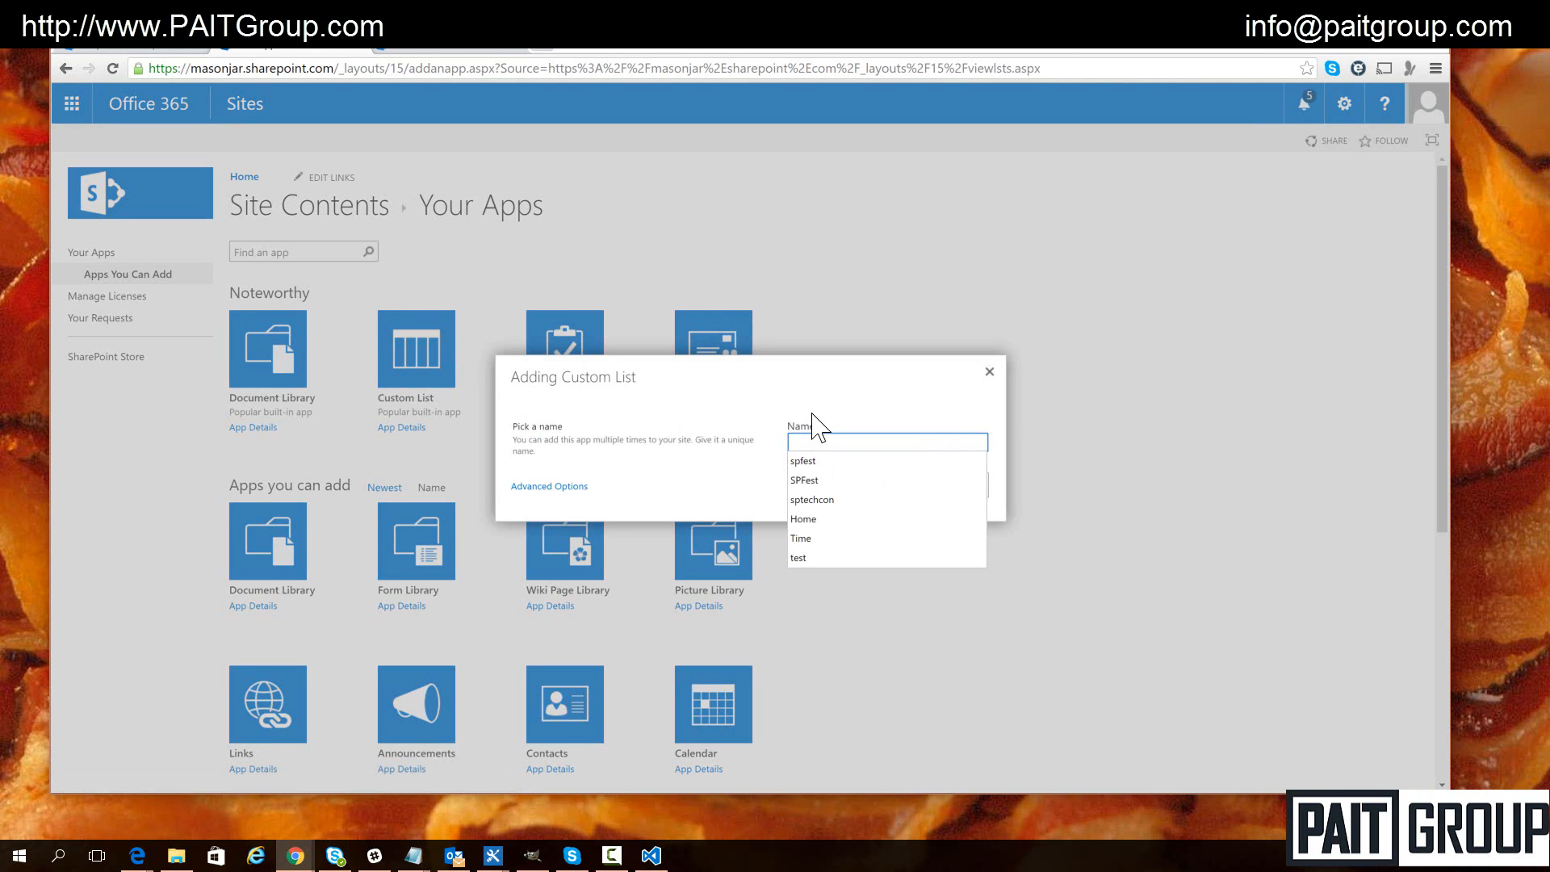
{"action": "type", "text": "PAITApps"}
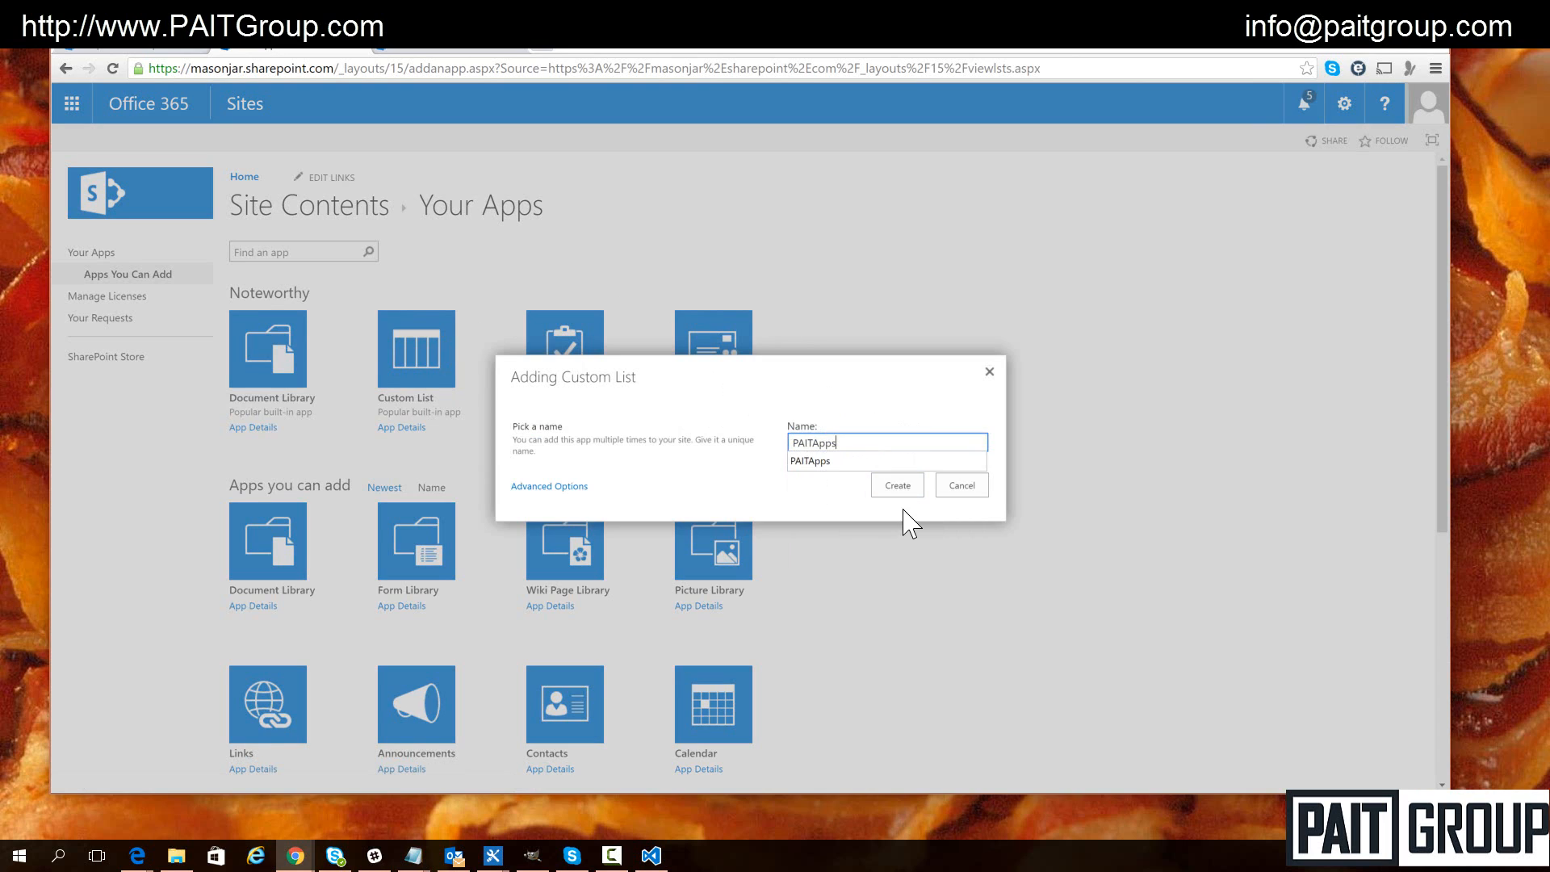
{"action": "left_click", "coordinate": [898, 485]}
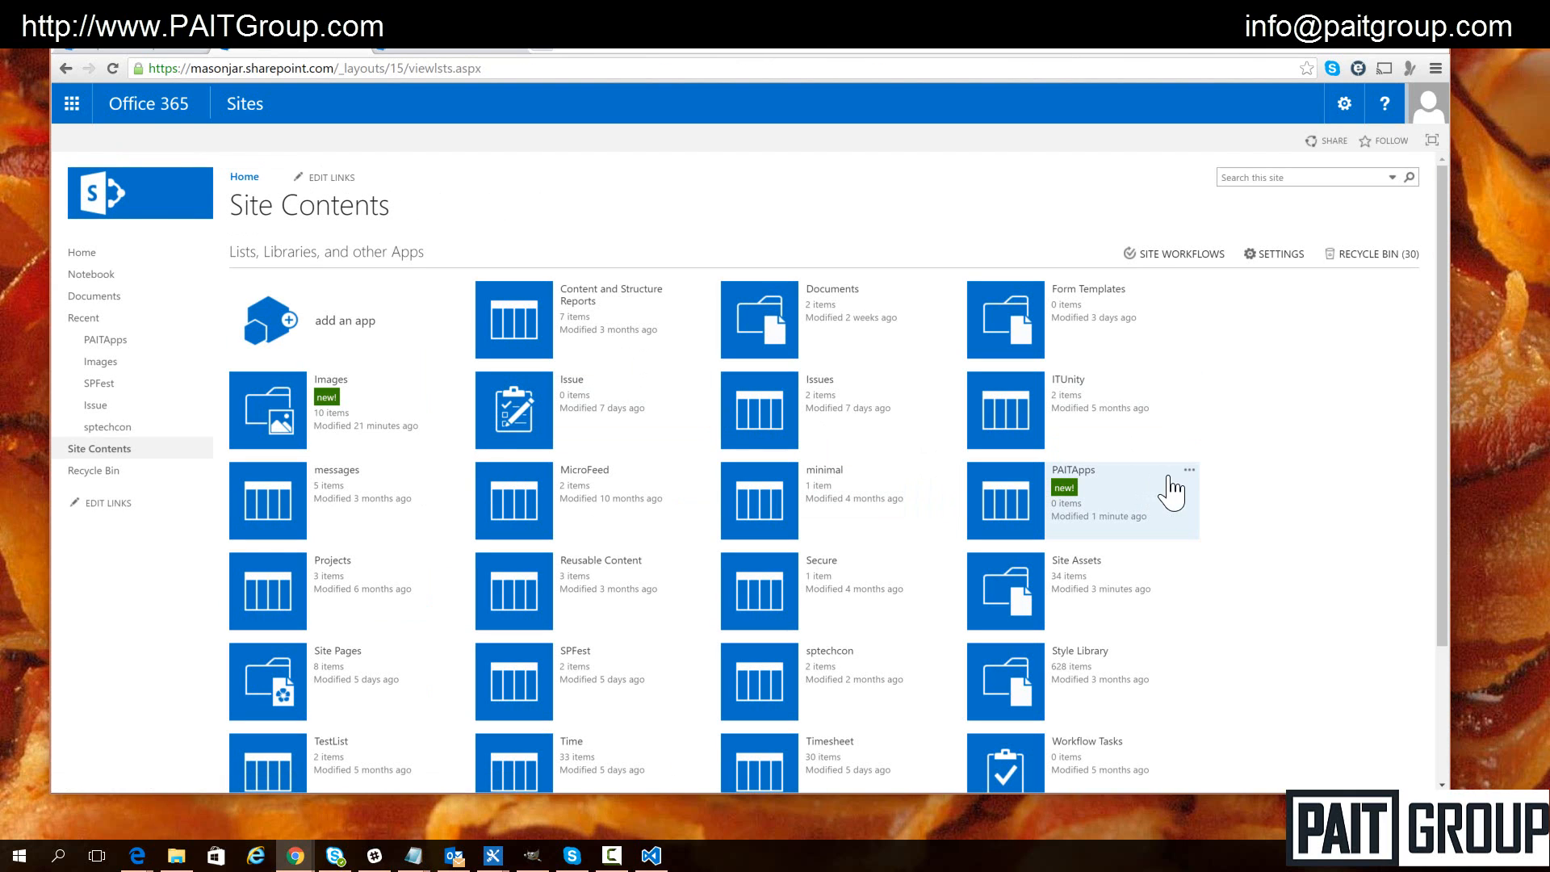
In the PAITApps list settings, create a Hyperlink or Picture column named Link, with its URL formatted as a hyperlink
{"action": "left_click", "coordinate": [1189, 471]}
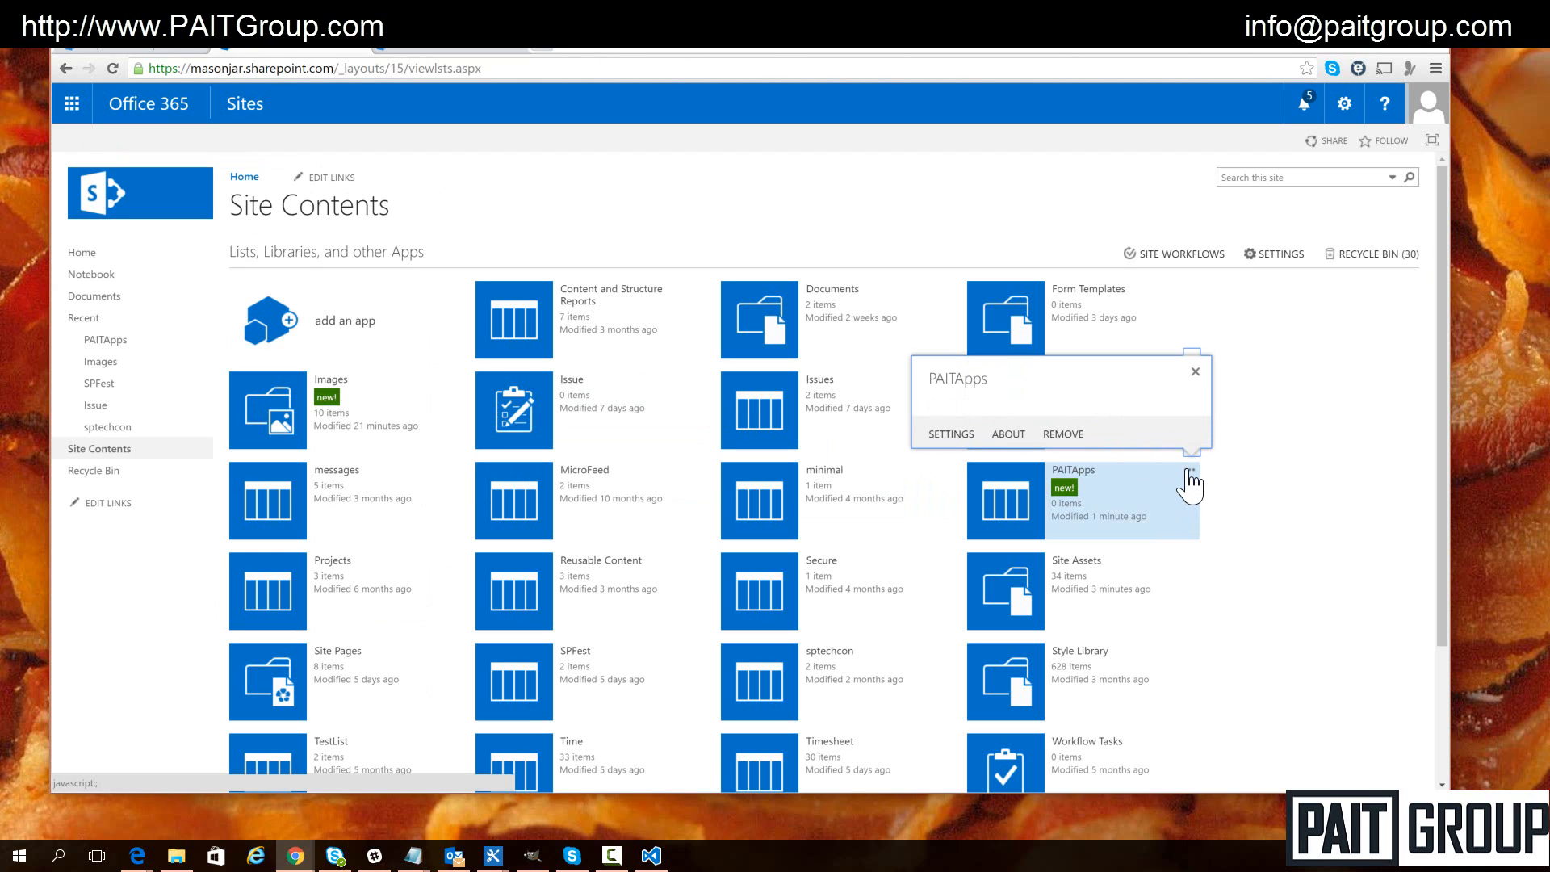
{"action": "left_click", "coordinate": [953, 434]}
{"action": "scroll", "coordinate": [575, 436], "scroll_direction": "down", "scroll_amount": 3}
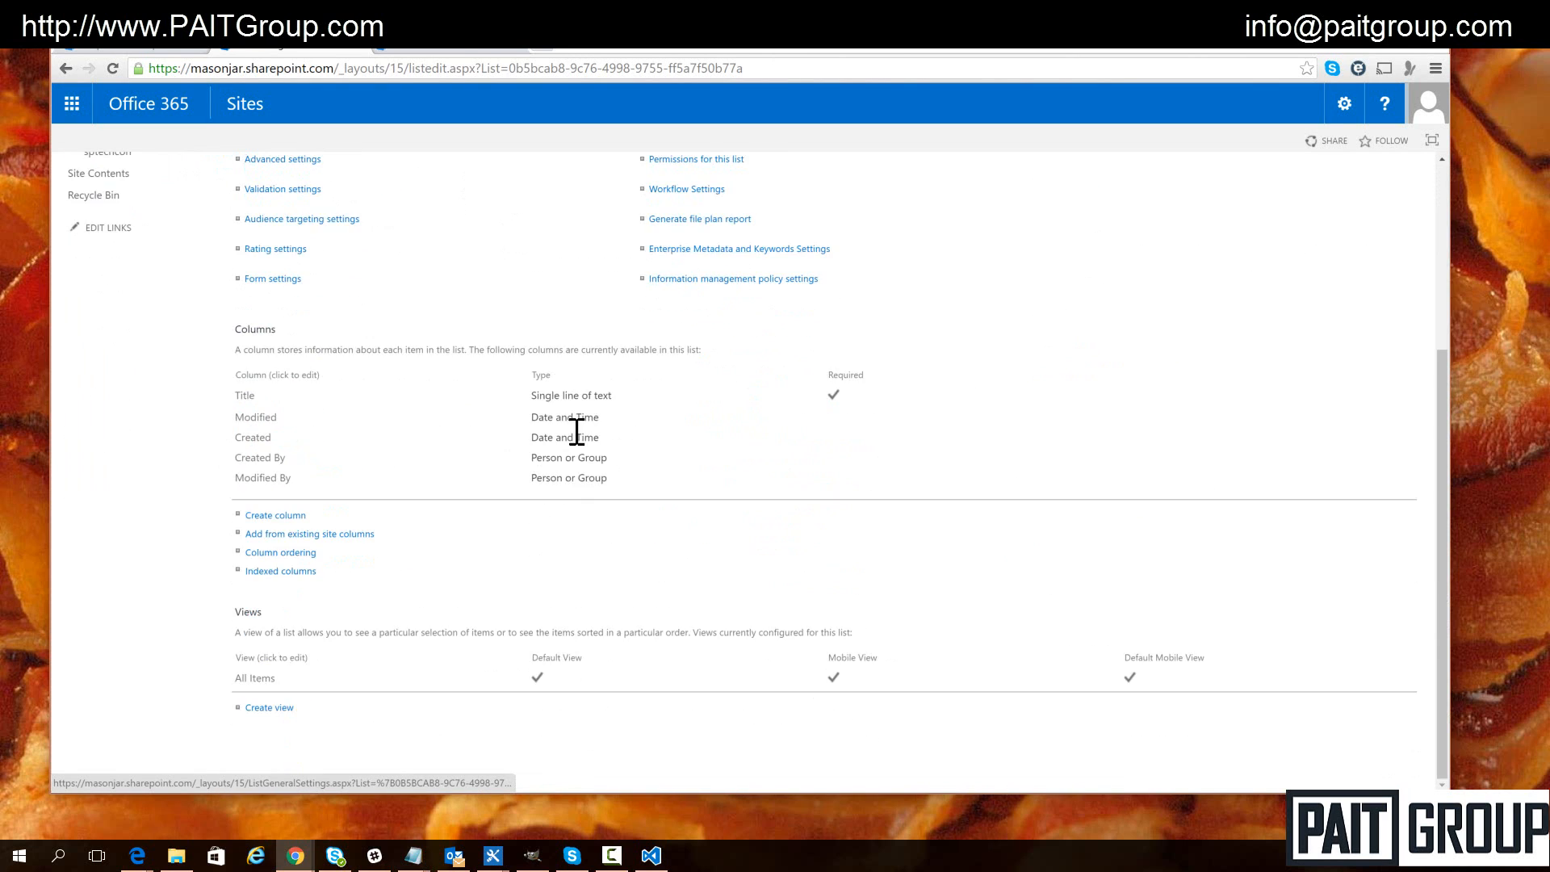
{"action": "left_click", "coordinate": [275, 515]}
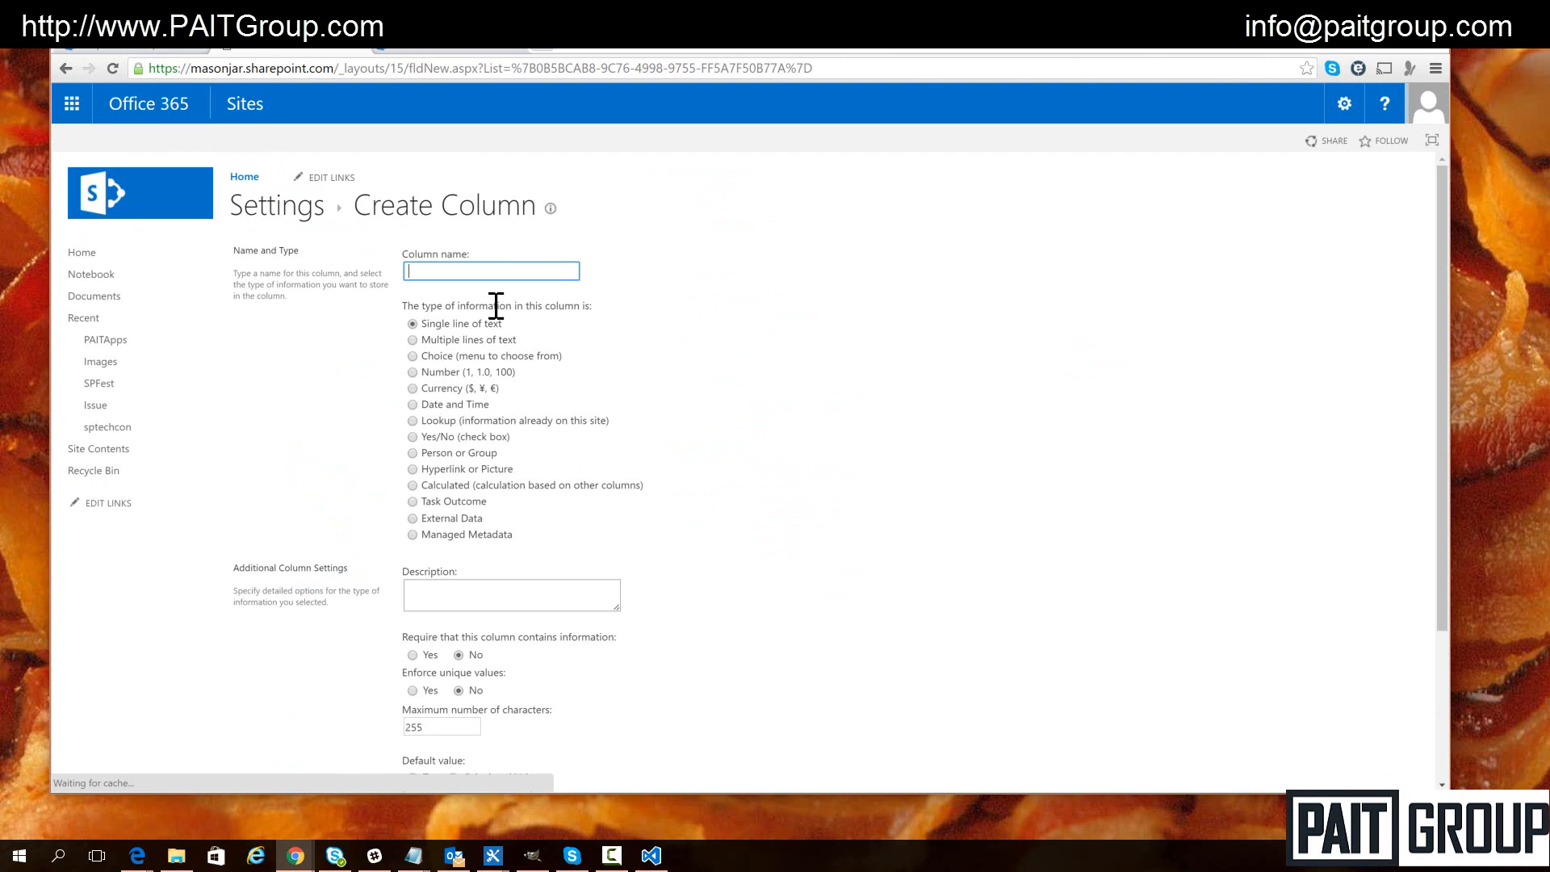
{"action": "type", "text": "Link"}
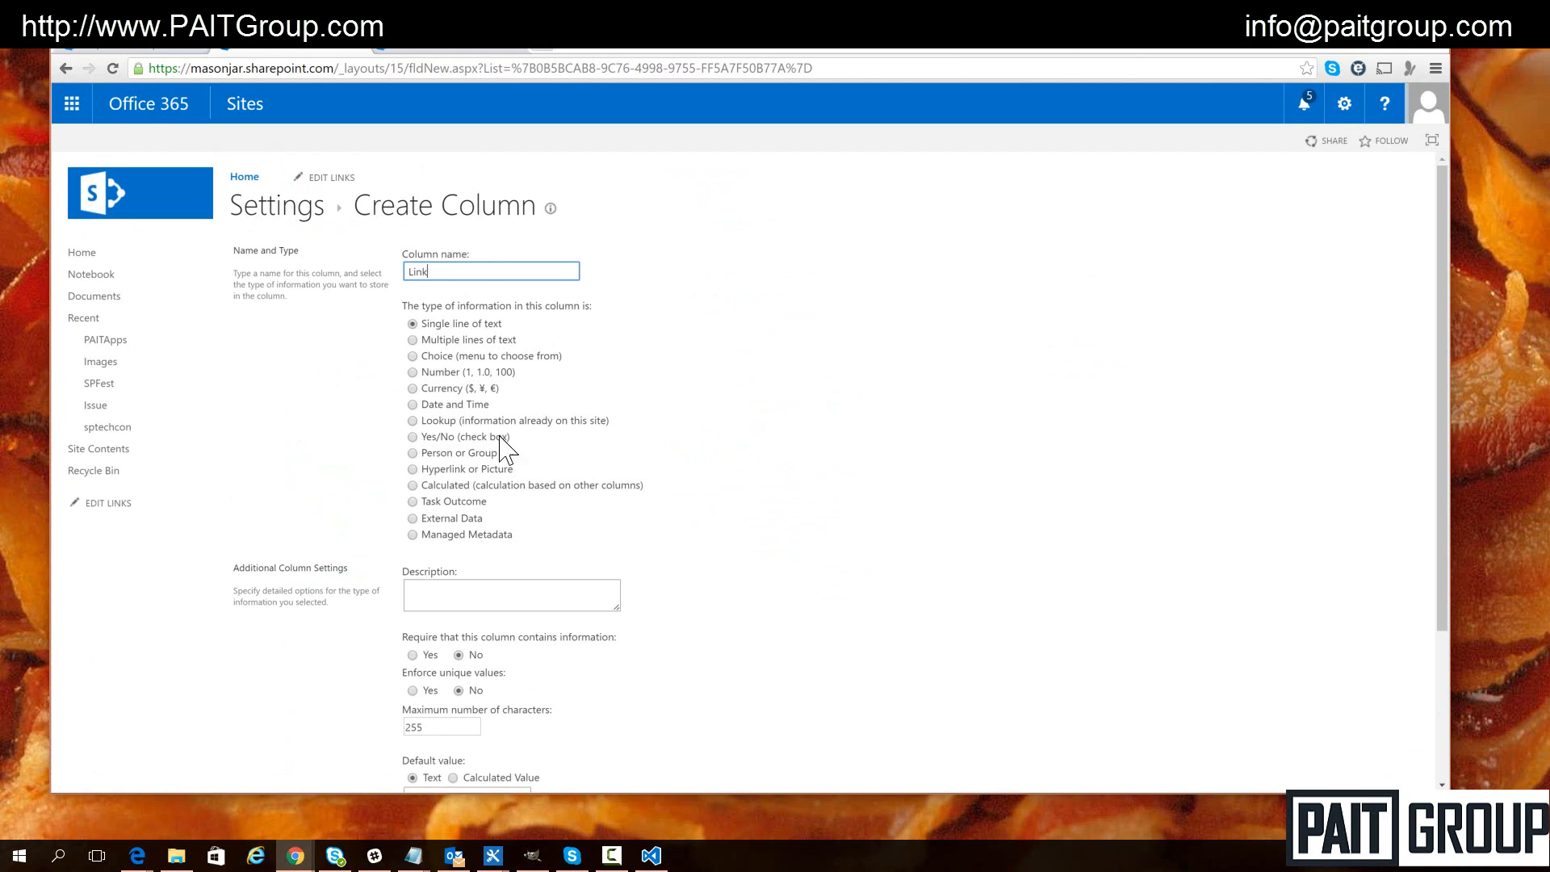
{"action": "left_click", "coordinate": [413, 469]}
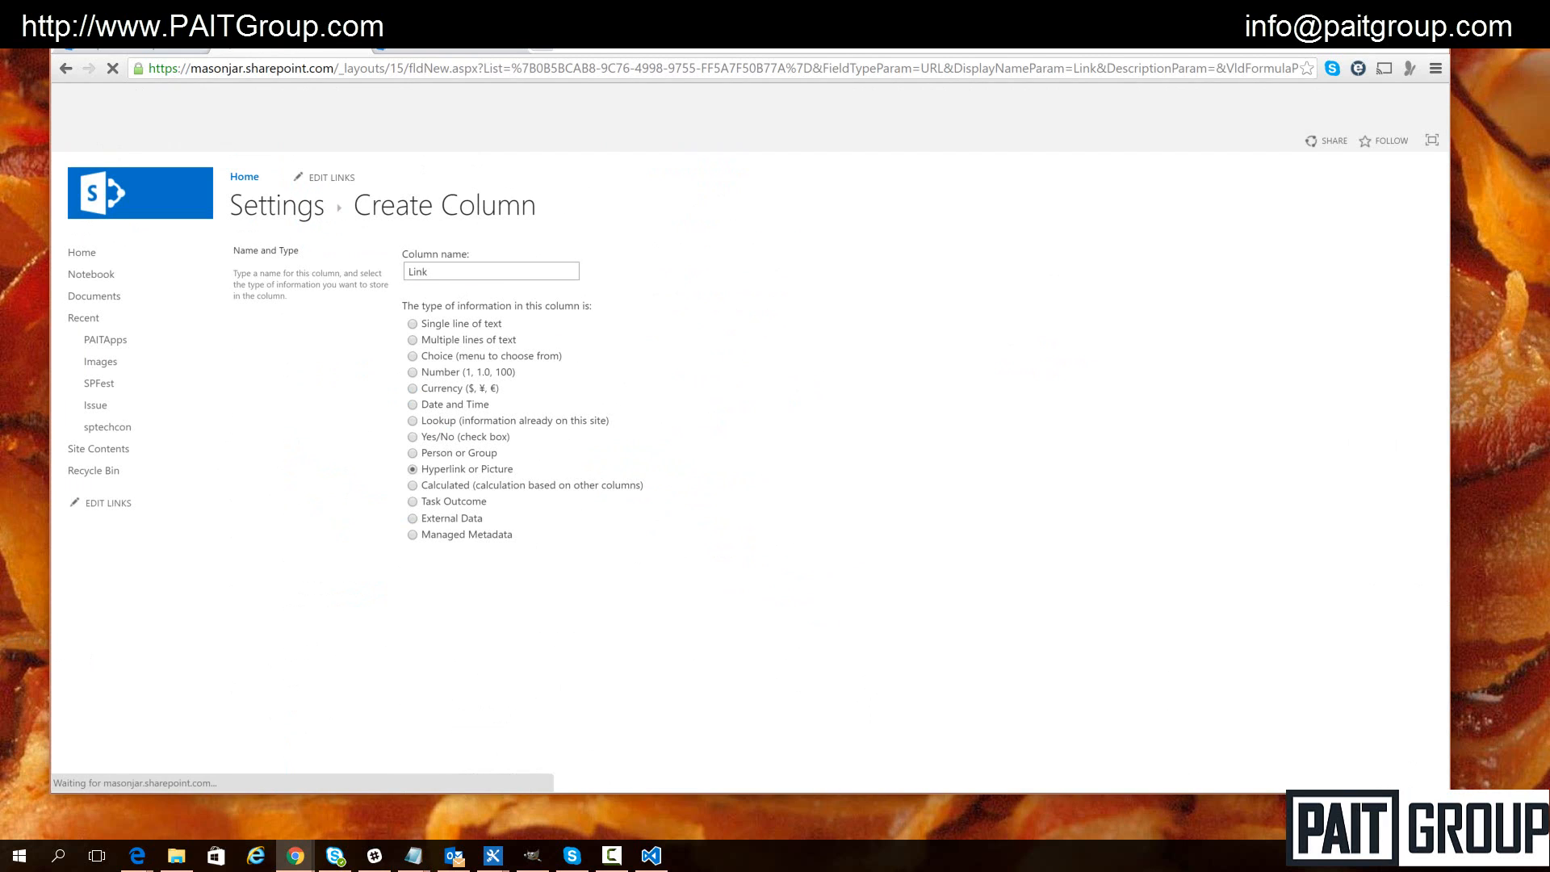
{"action": "scroll", "coordinate": [739, 501], "scroll_direction": "down", "scroll_amount": 1}
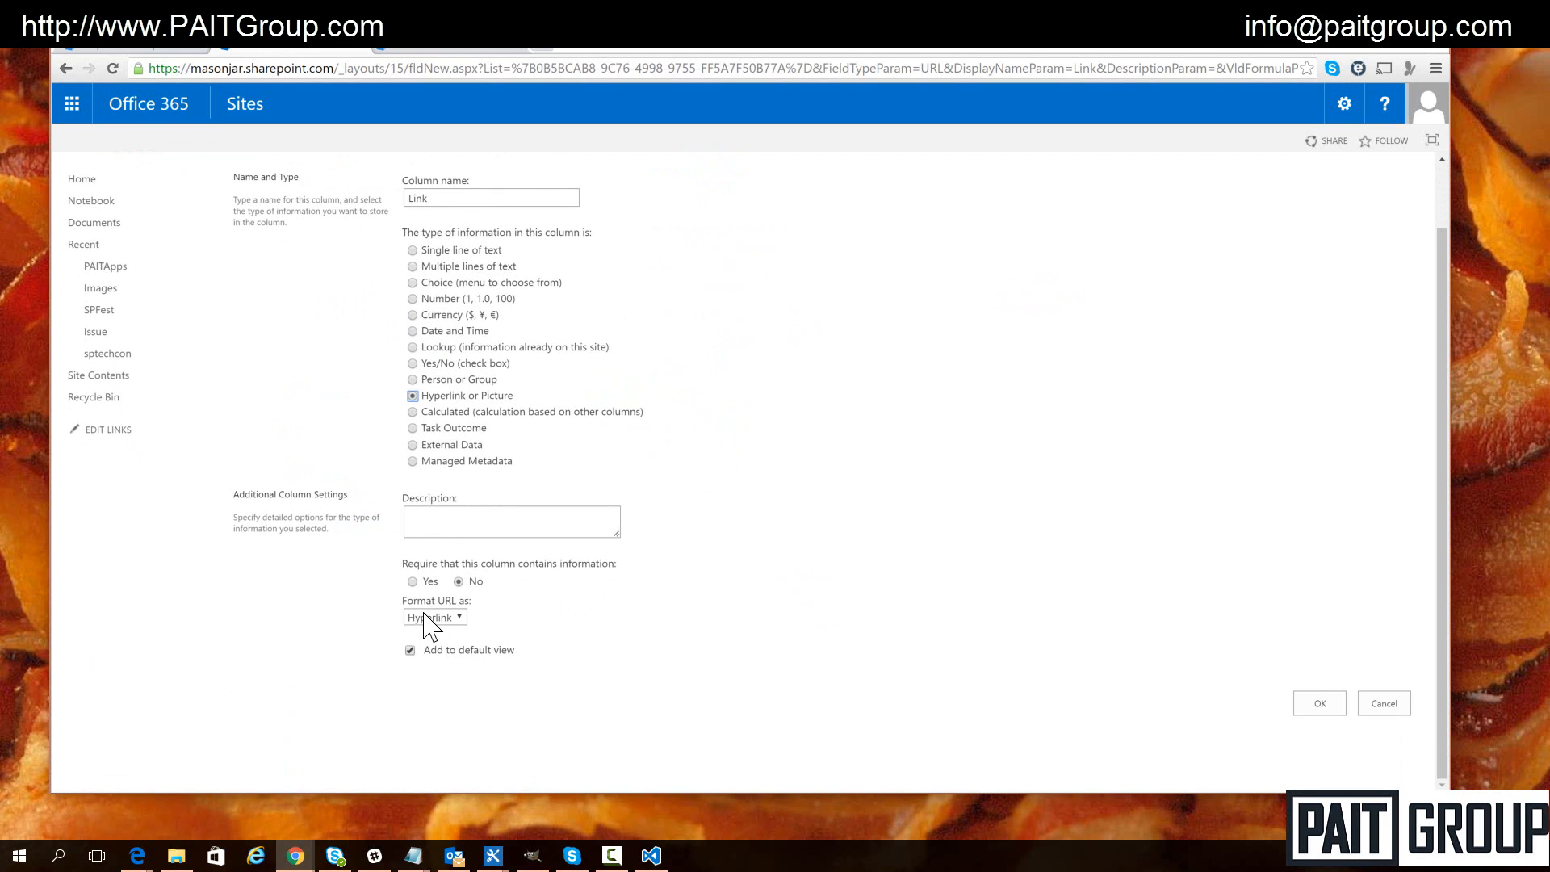
{"action": "left_click", "coordinate": [1319, 703]}
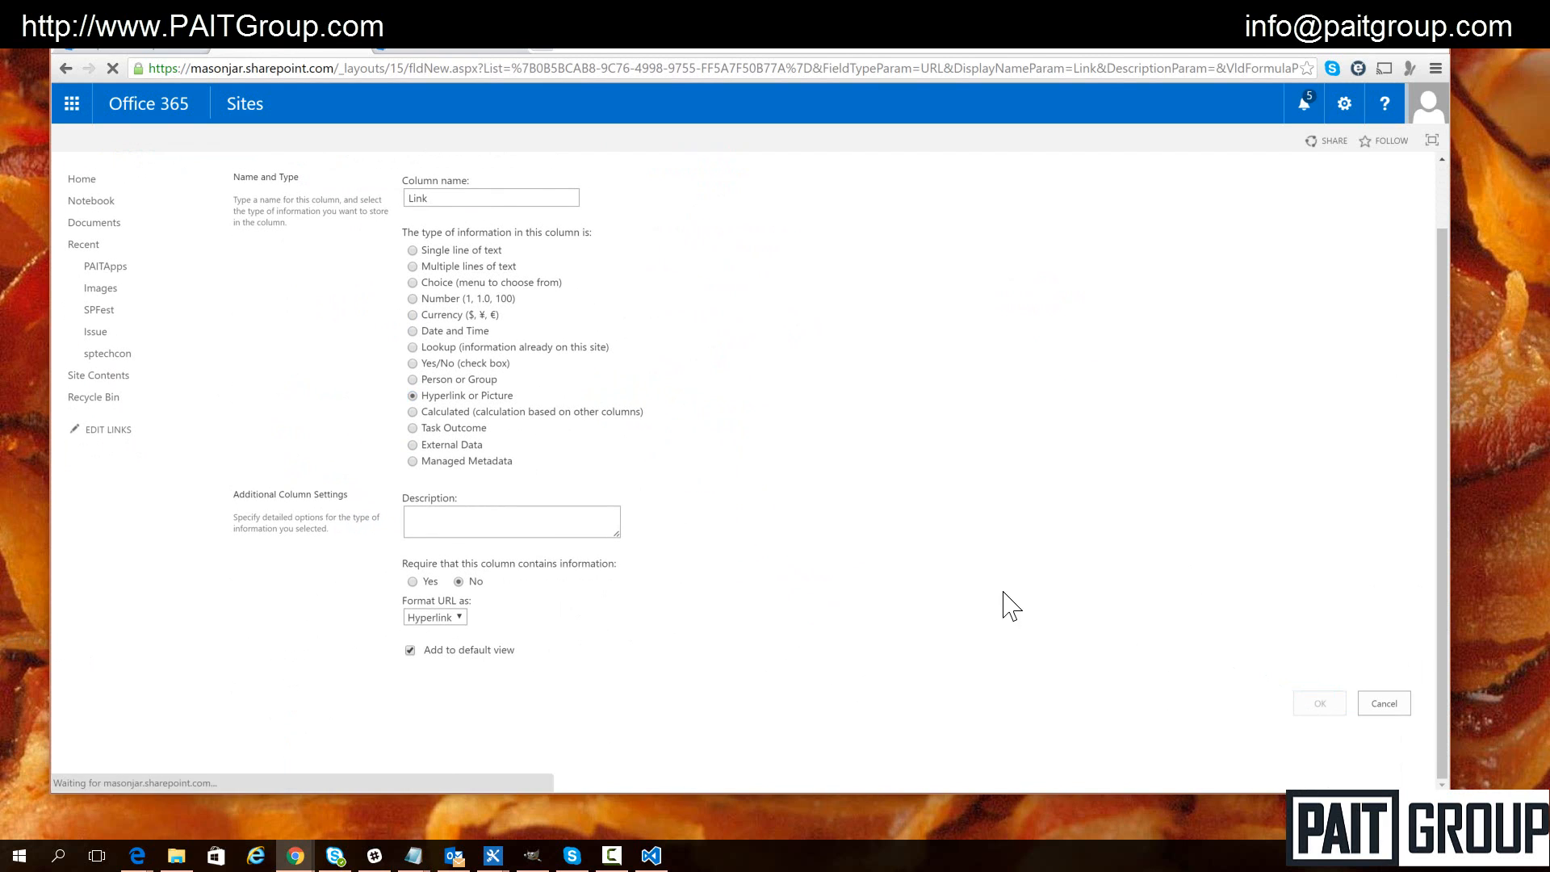
Create a Hyperlink or Picture column named Picture, with its URL formatted as a picture
{"action": "scroll", "coordinate": [274, 691], "scroll_direction": "down", "scroll_amount": 3}
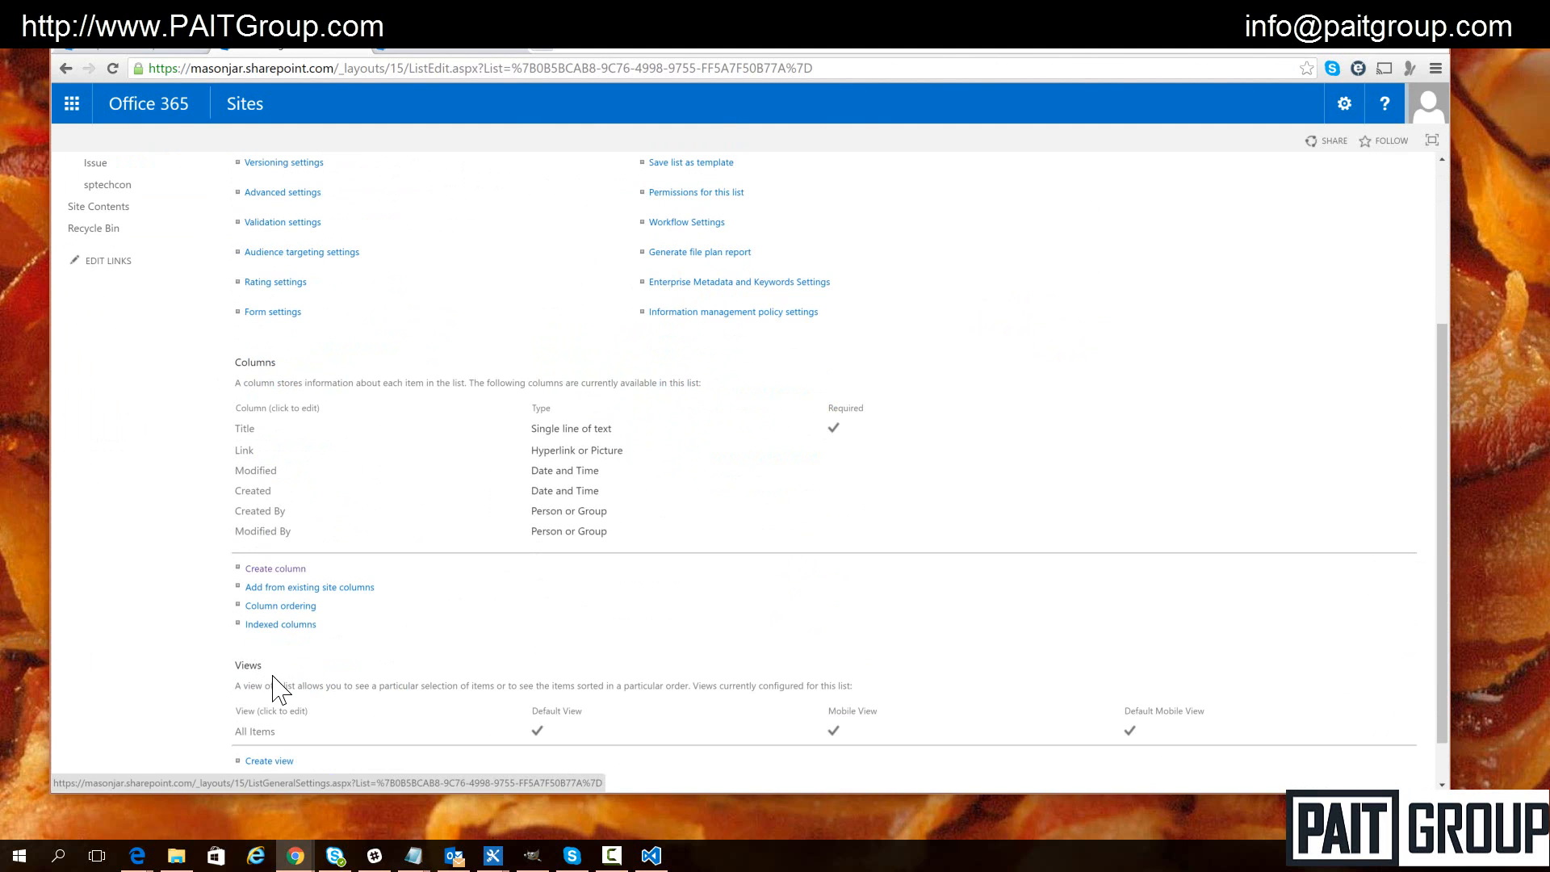
{"action": "left_click", "coordinate": [287, 569]}
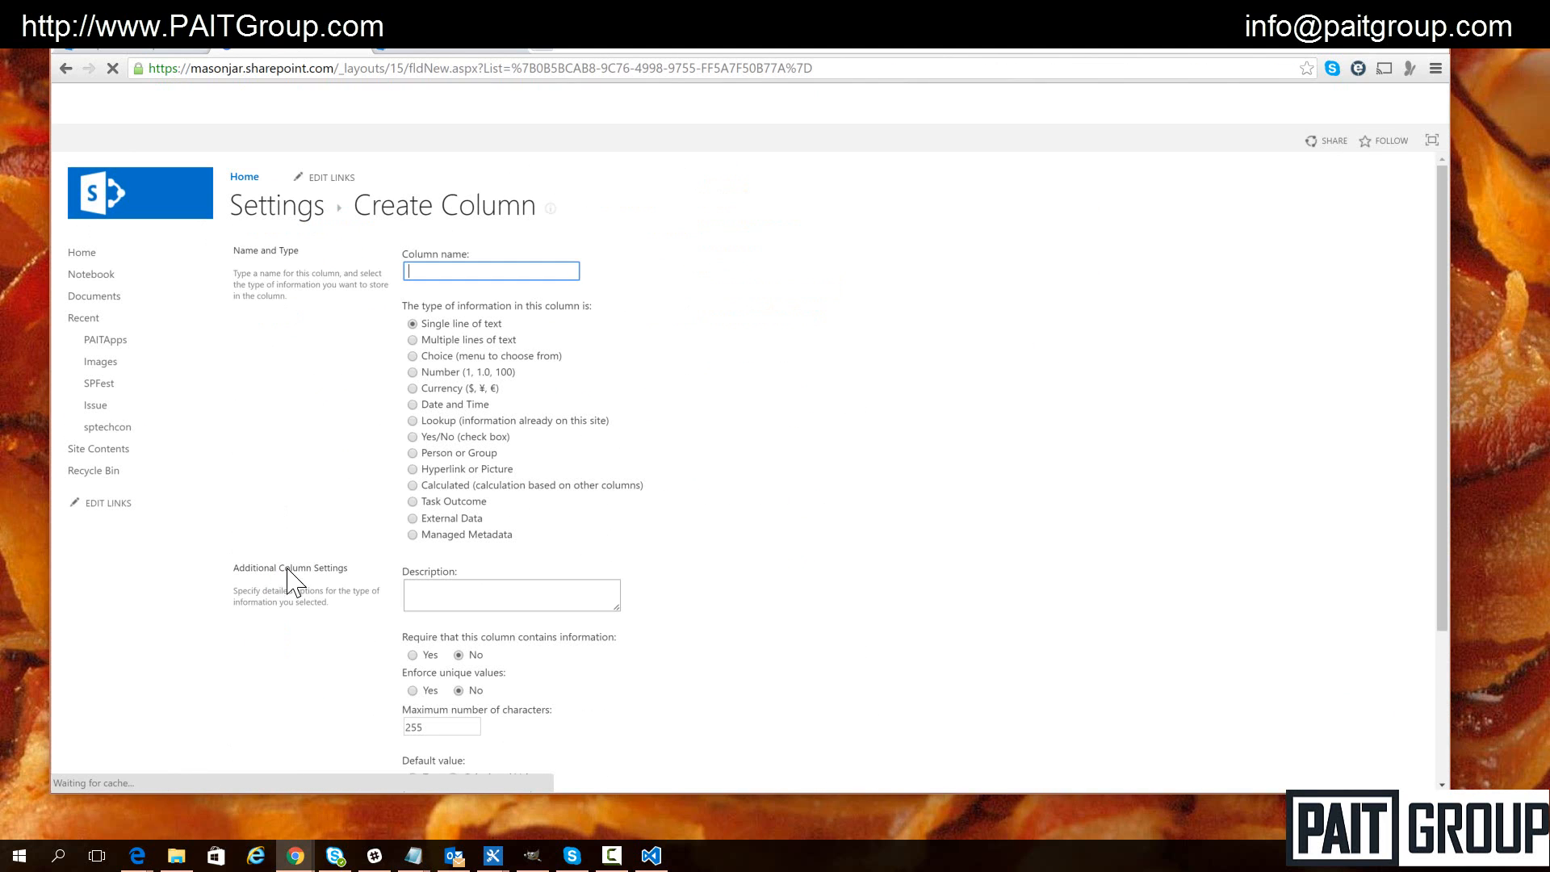
{"action": "type", "text": "Pic"}
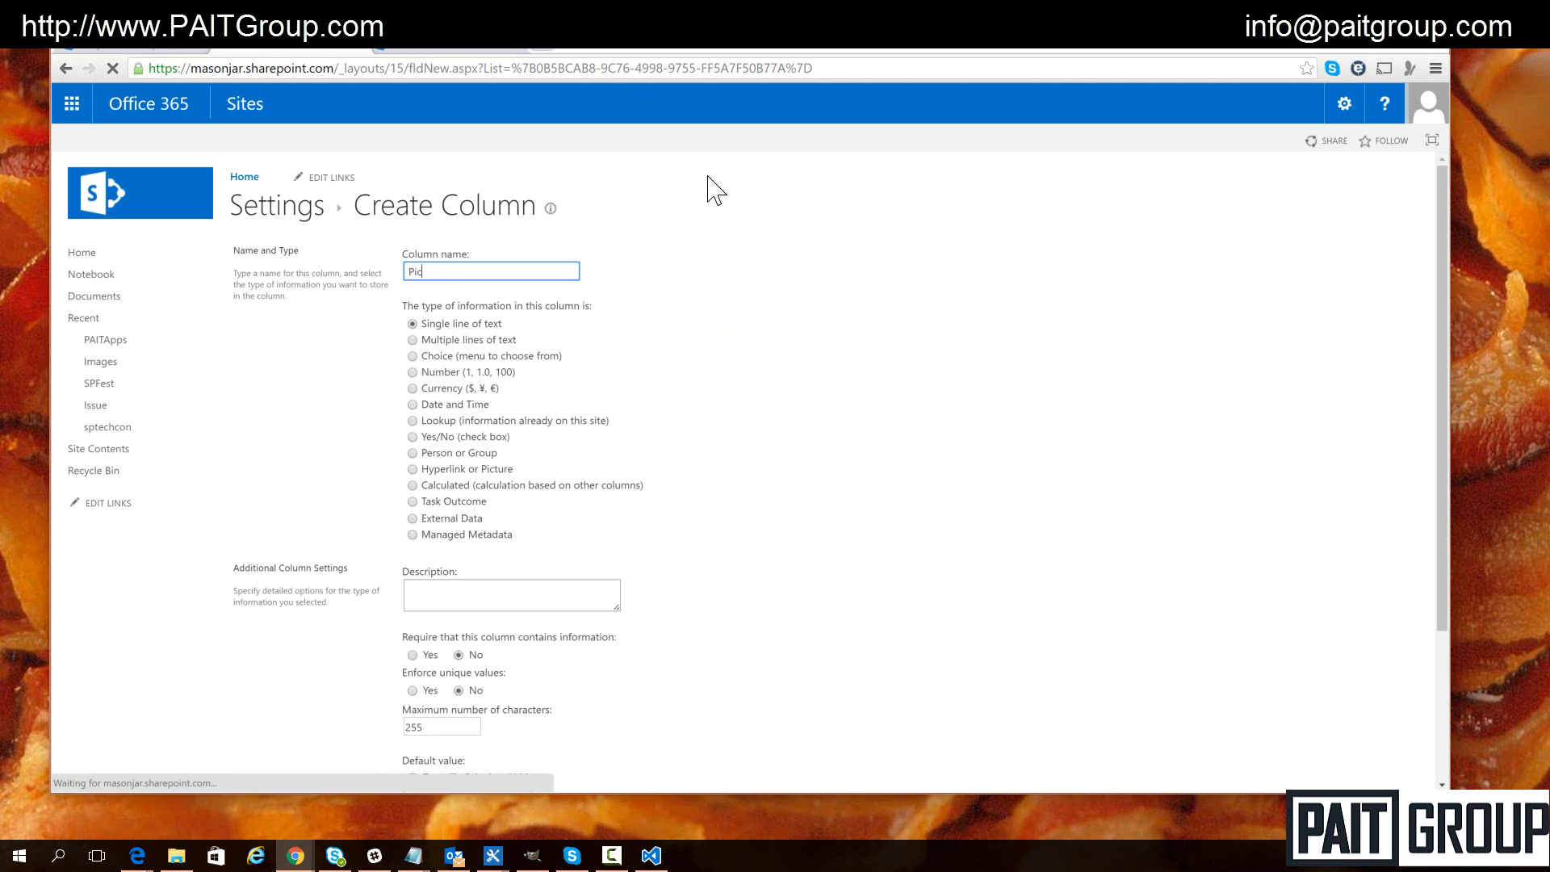
{"action": "type", "text": "ture"}
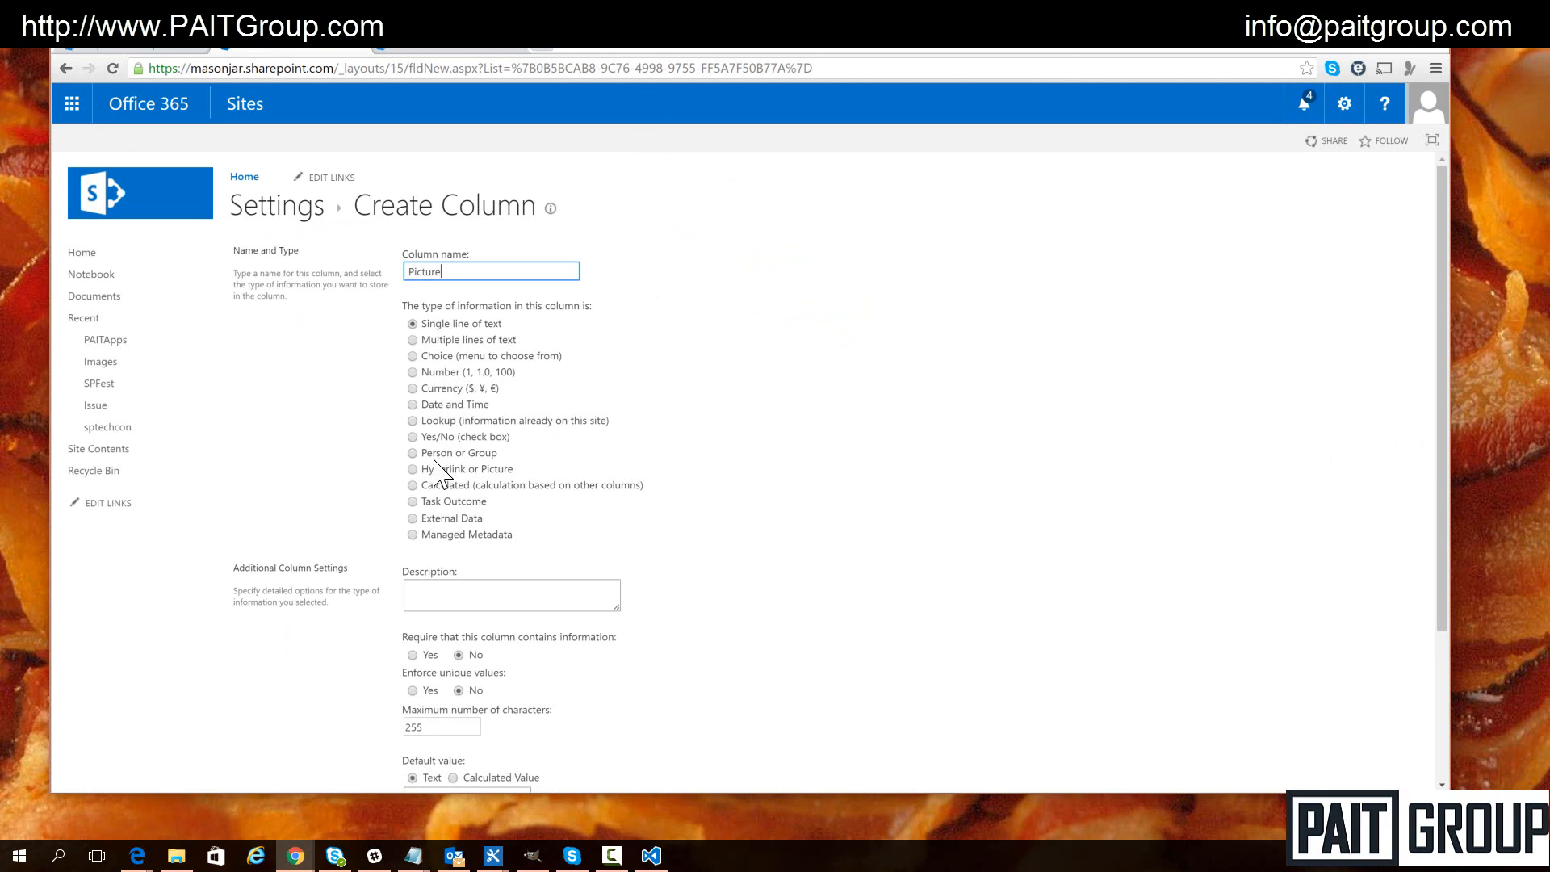
{"action": "left_click", "coordinate": [415, 469]}
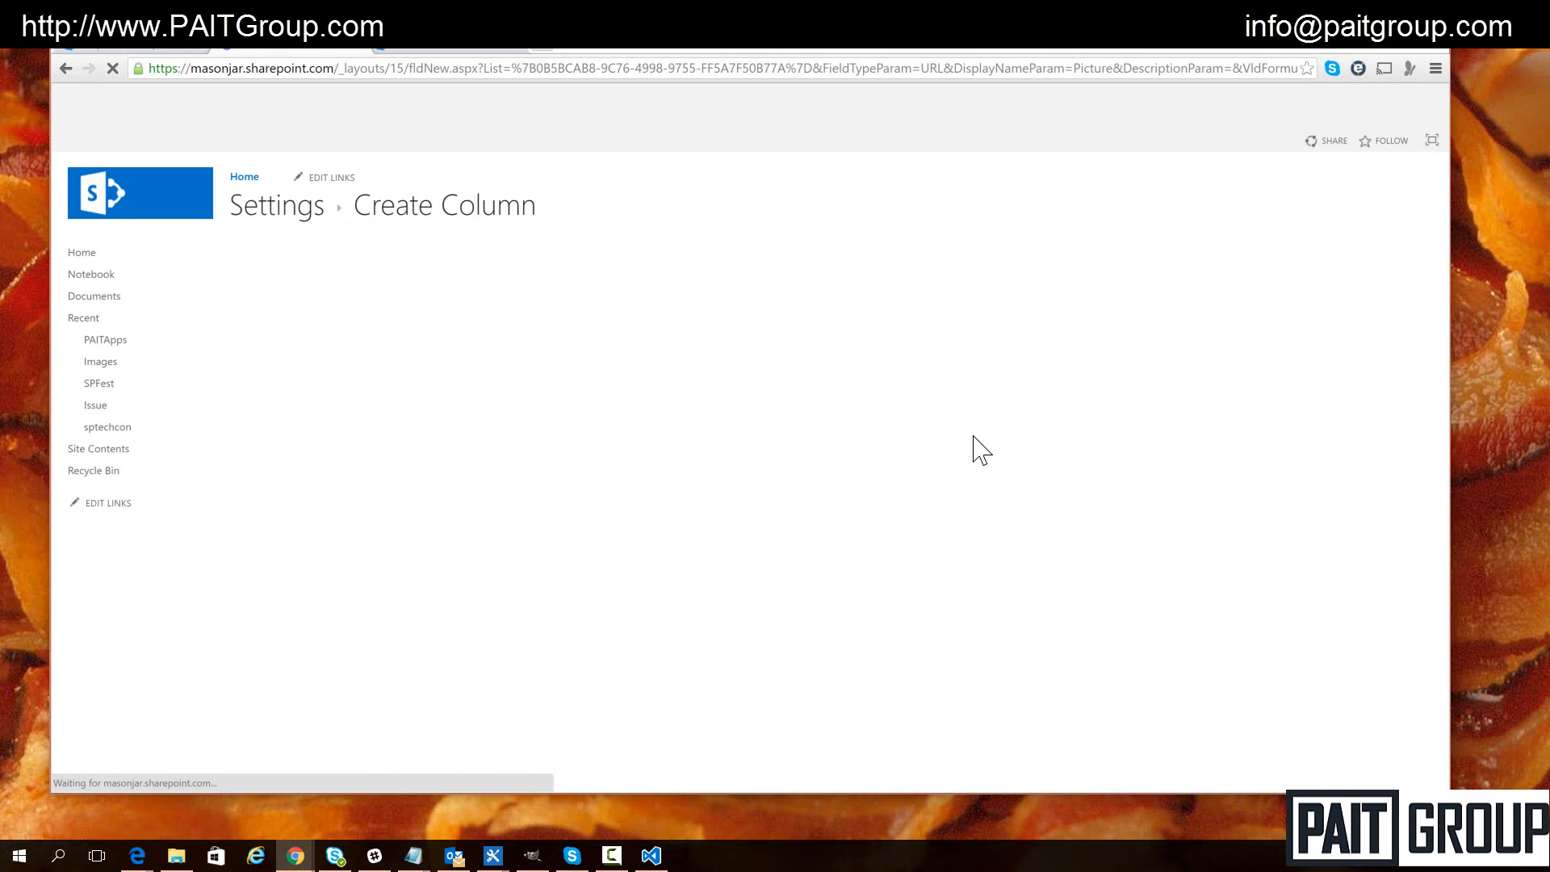
{"action": "left_click", "coordinate": [440, 619]}
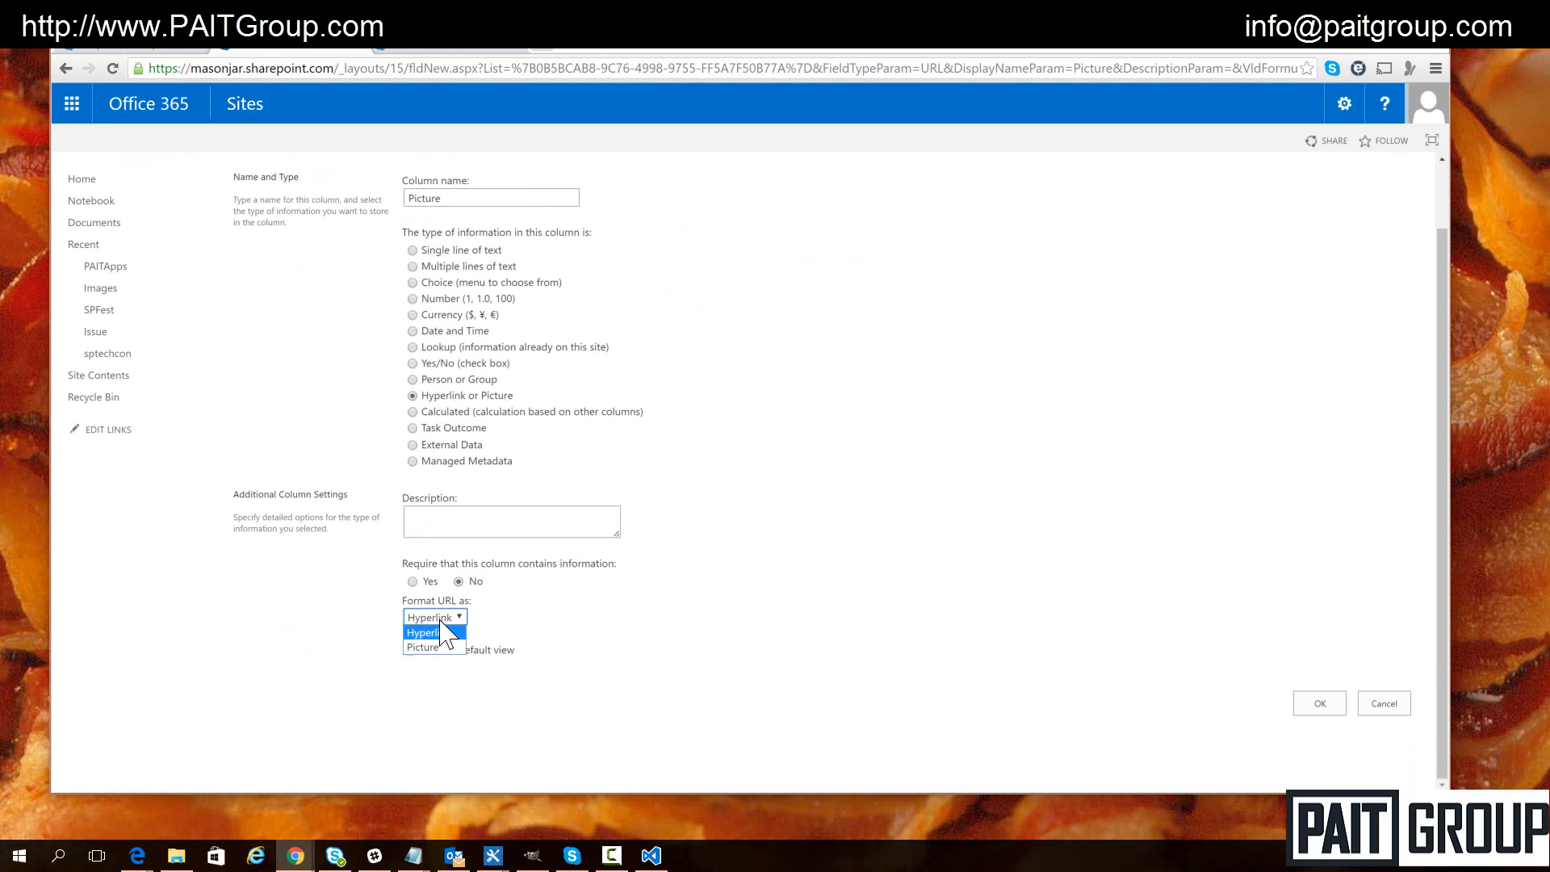
{"action": "left_click", "coordinate": [428, 647]}
{"action": "left_click", "coordinate": [1322, 701]}
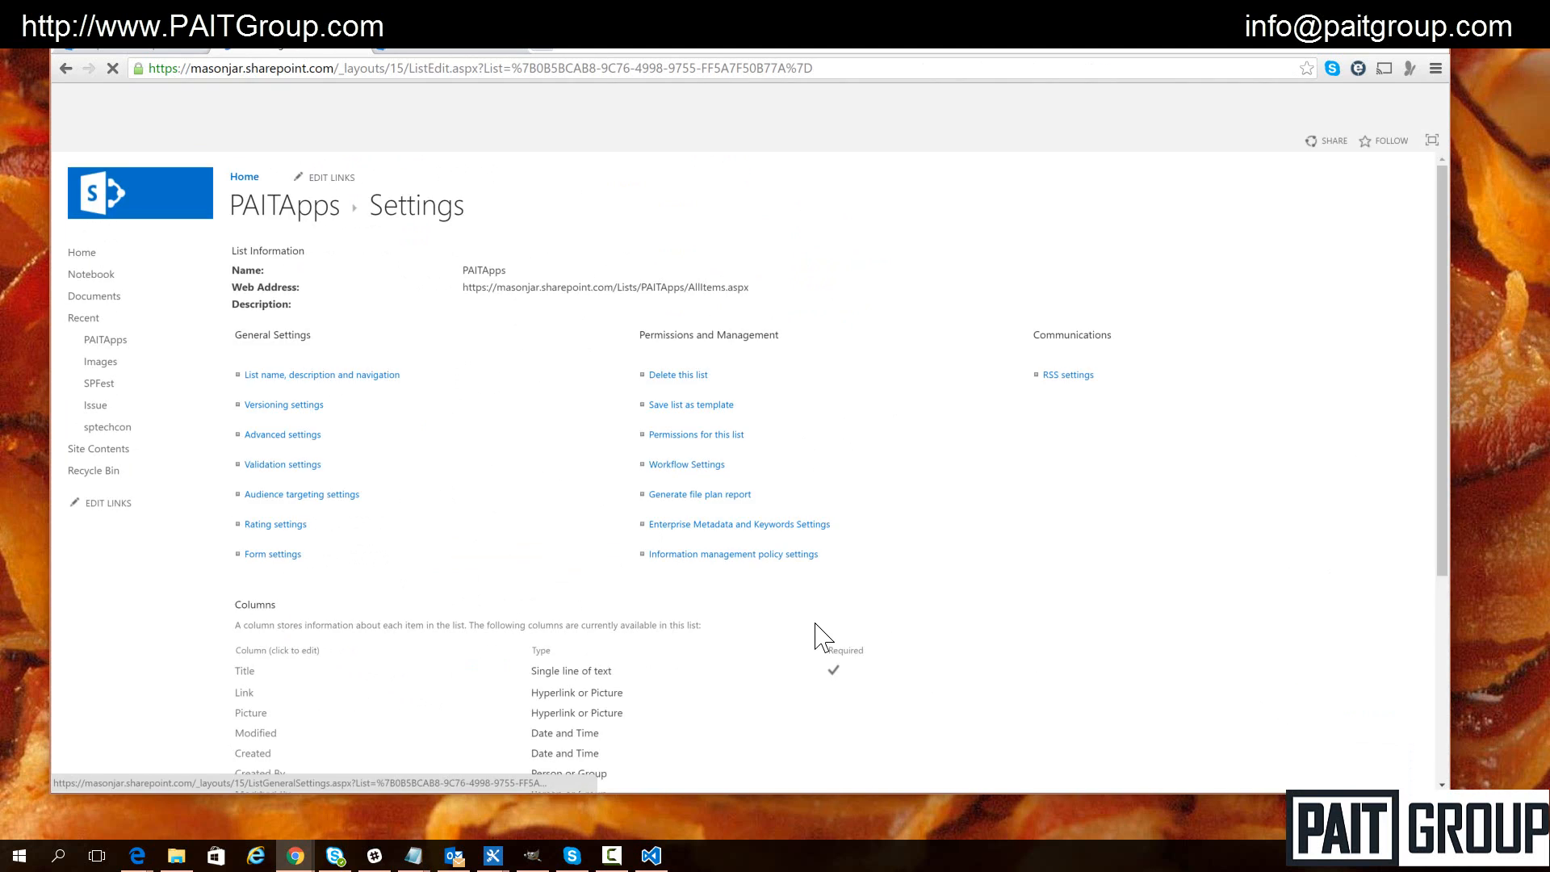
Create a Number column named Order in the PAITApps list
{"action": "scroll", "coordinate": [339, 616], "scroll_direction": "down", "scroll_amount": 3}
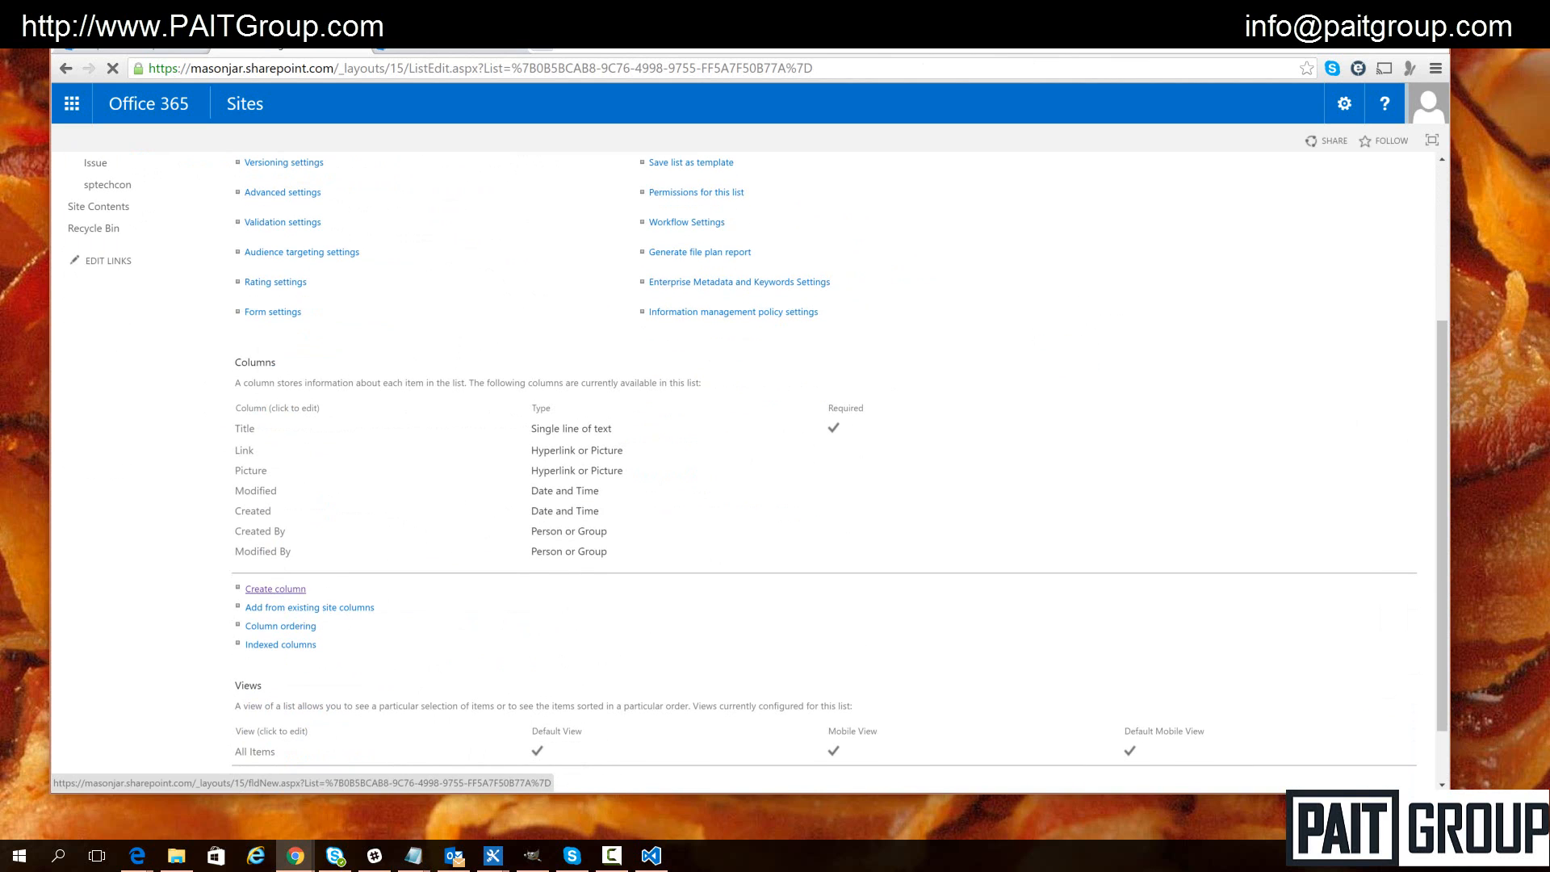
{"action": "left_click", "coordinate": [267, 593]}
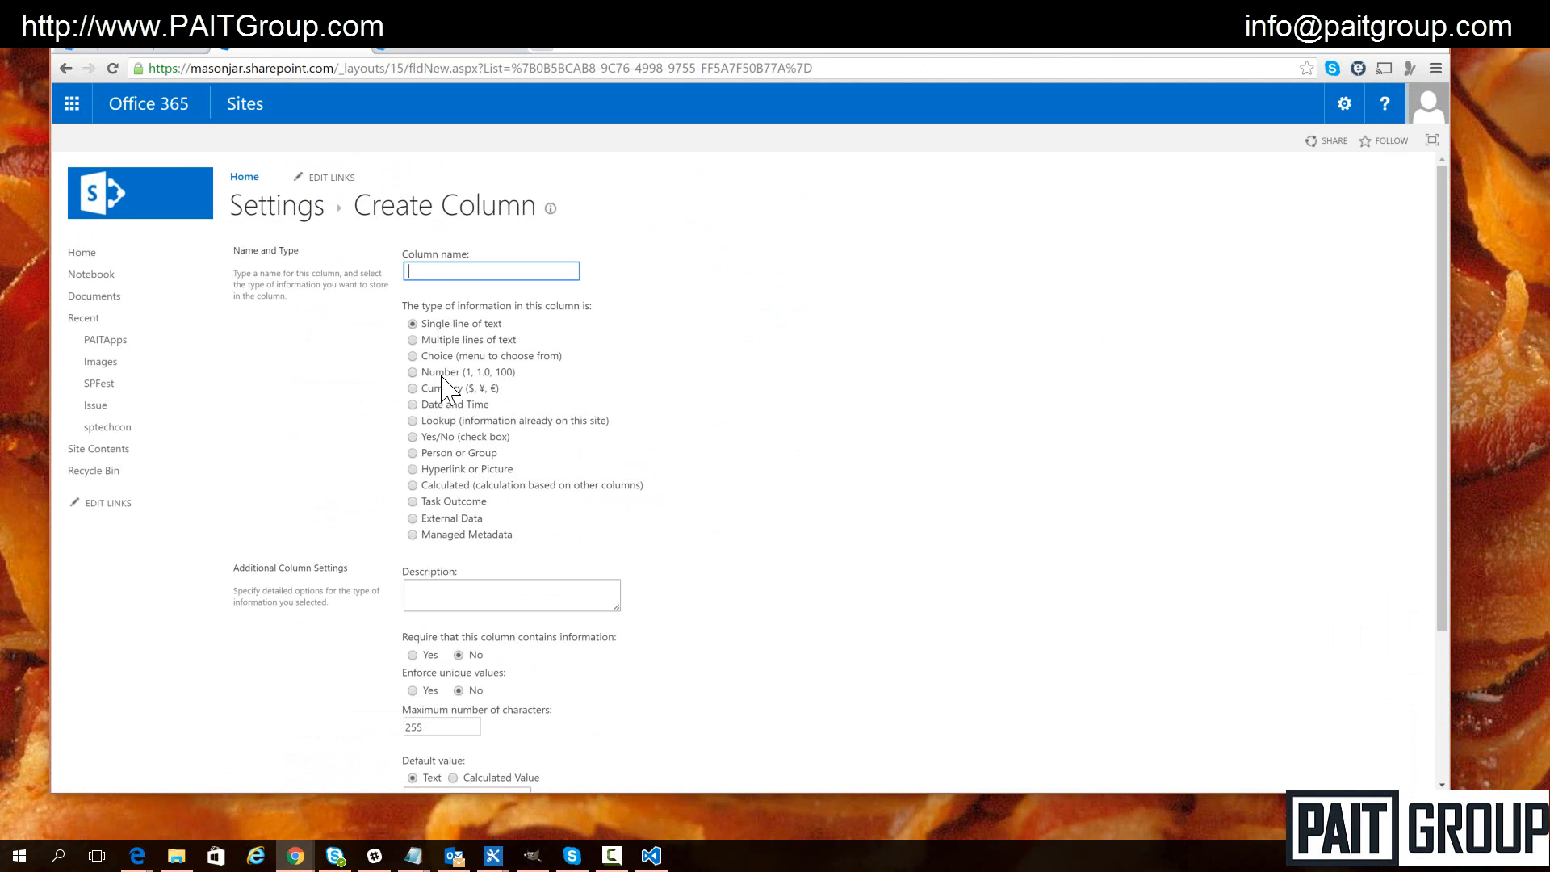
{"action": "type", "text": "Order"}
{"action": "left_click", "coordinate": [412, 373]}
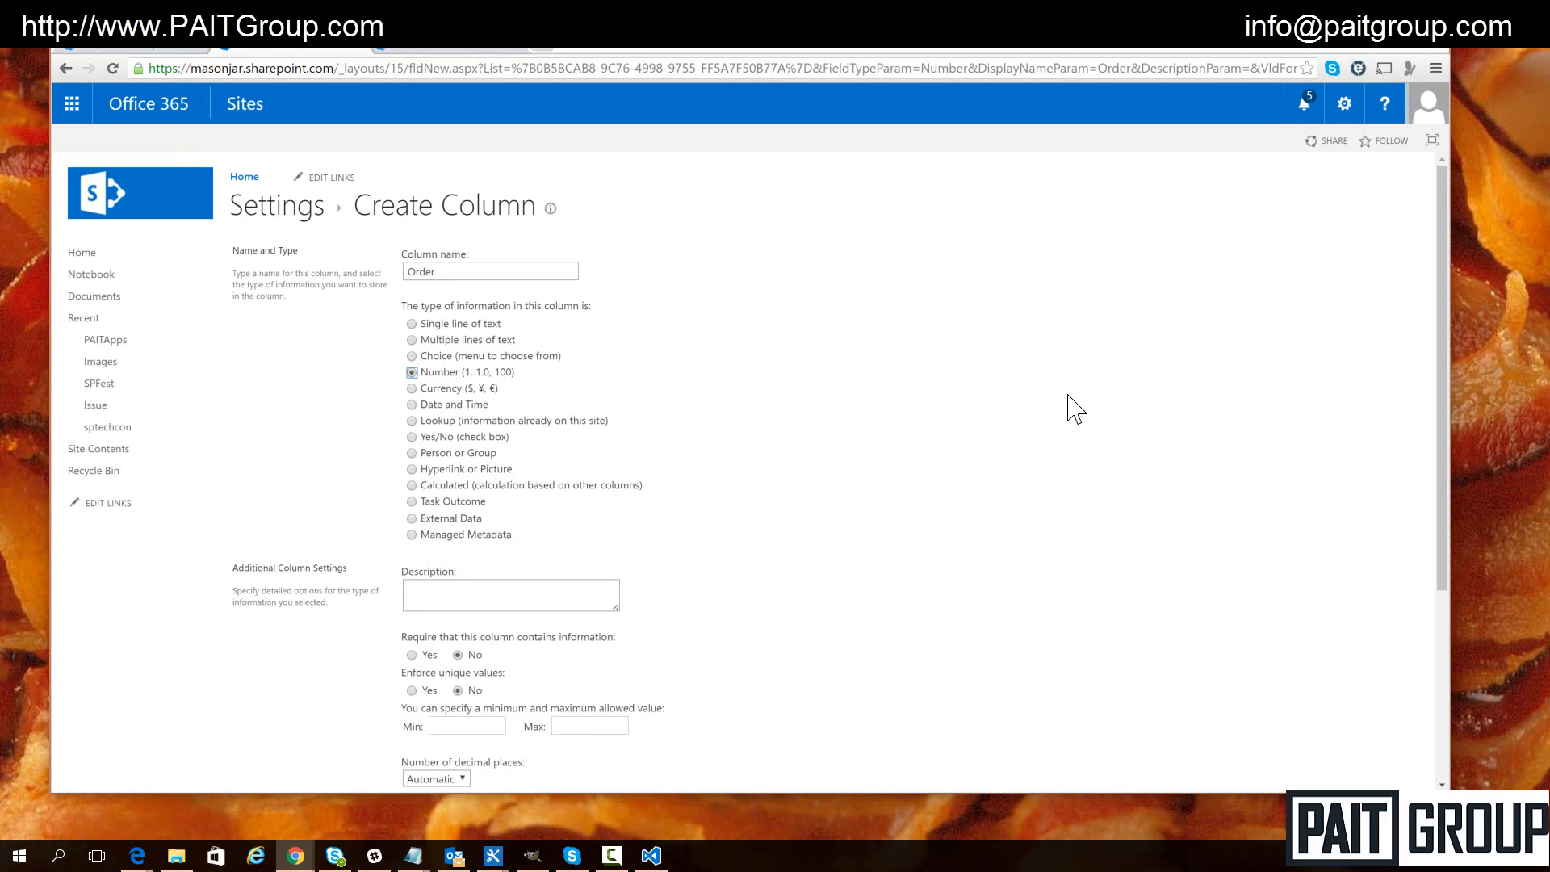
{"action": "scroll", "coordinate": [828, 420], "scroll_direction": "down", "scroll_amount": 4}
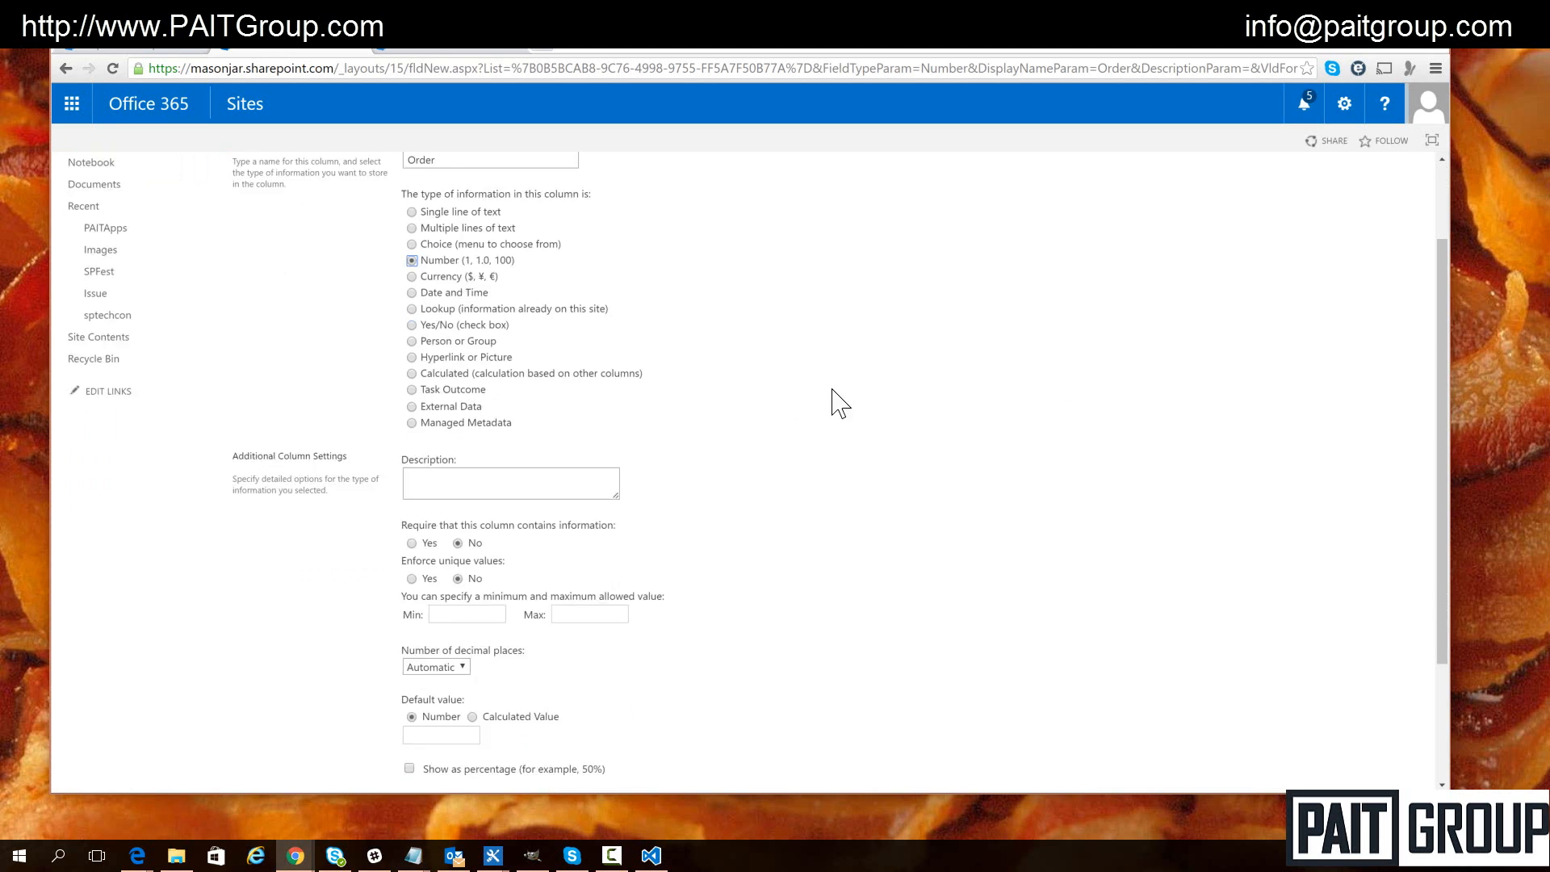
{"action": "left_click", "coordinate": [1318, 707]}
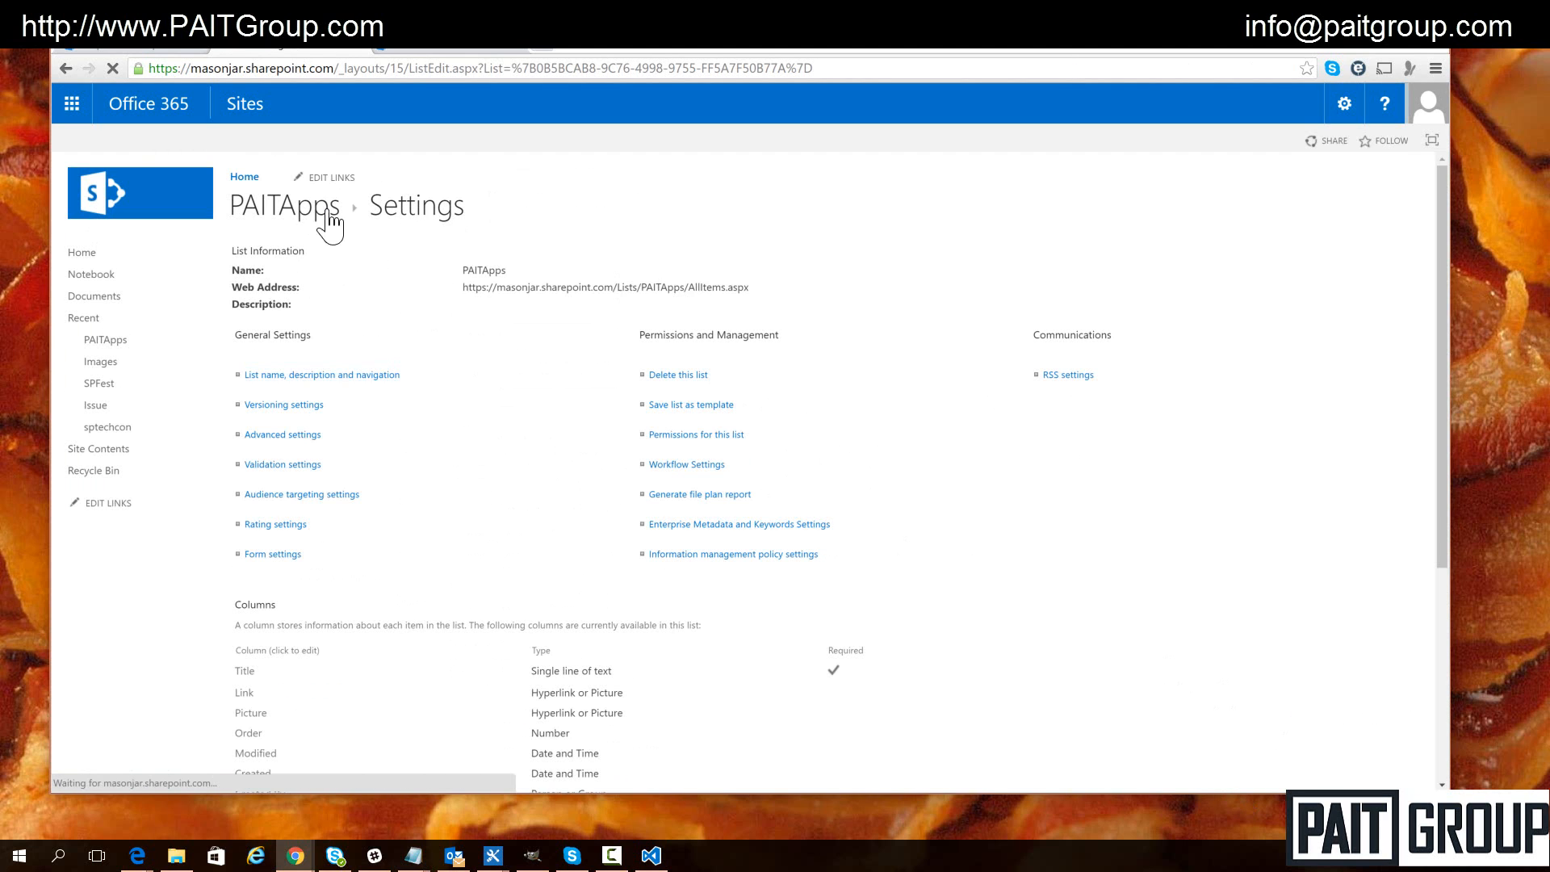
Open the PAITApps list in Quick Edit and give the first item the title Marketing
{"action": "left_click", "coordinate": [323, 212]}
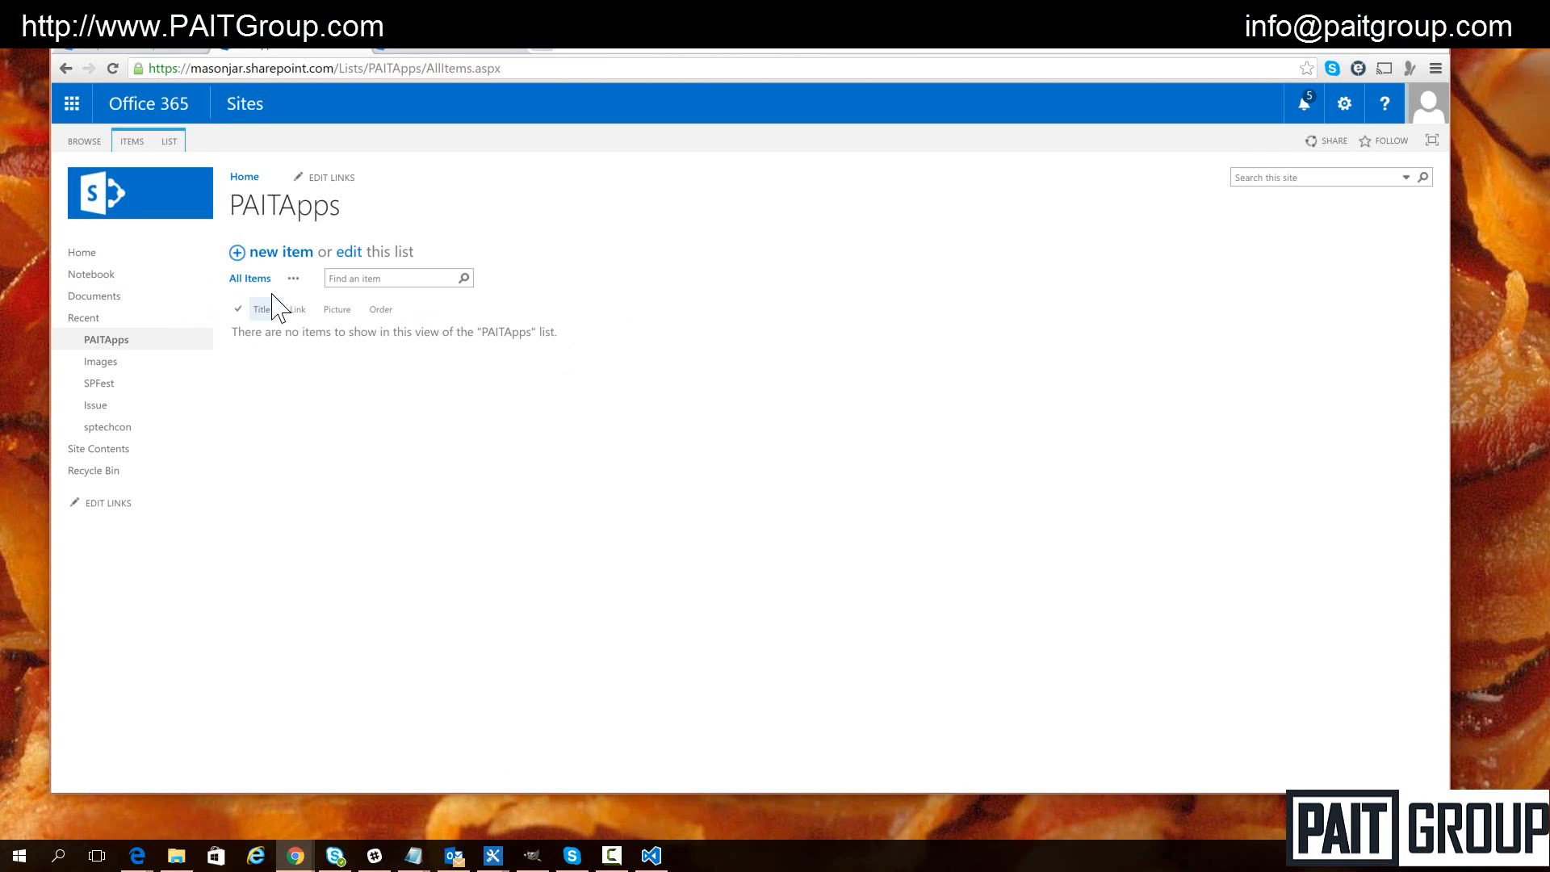
{"action": "left_click", "coordinate": [171, 143]}
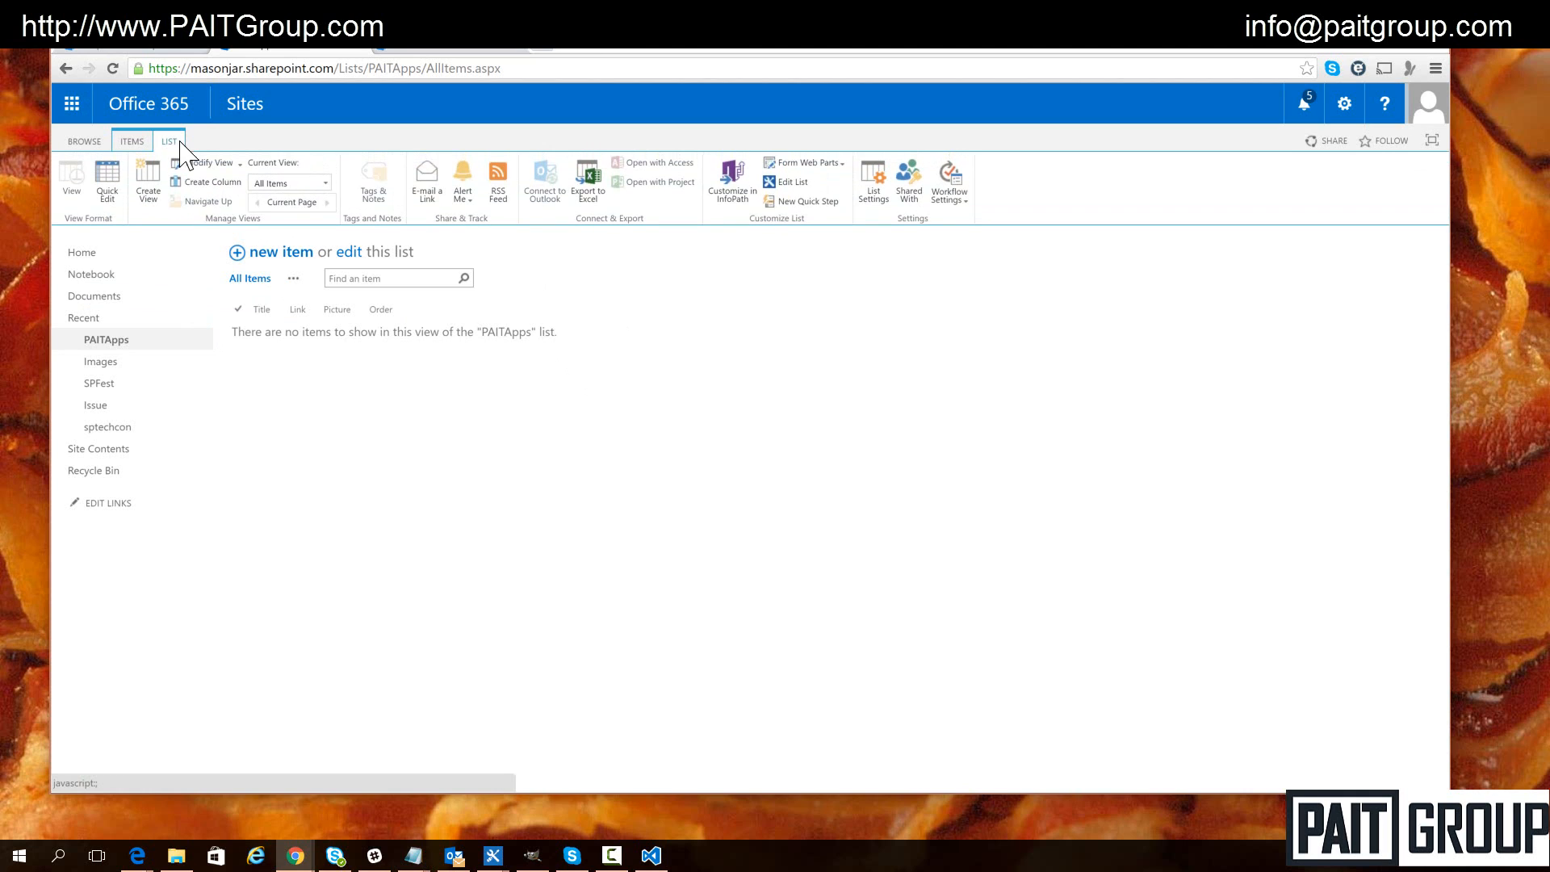
{"action": "left_click", "coordinate": [105, 183]}
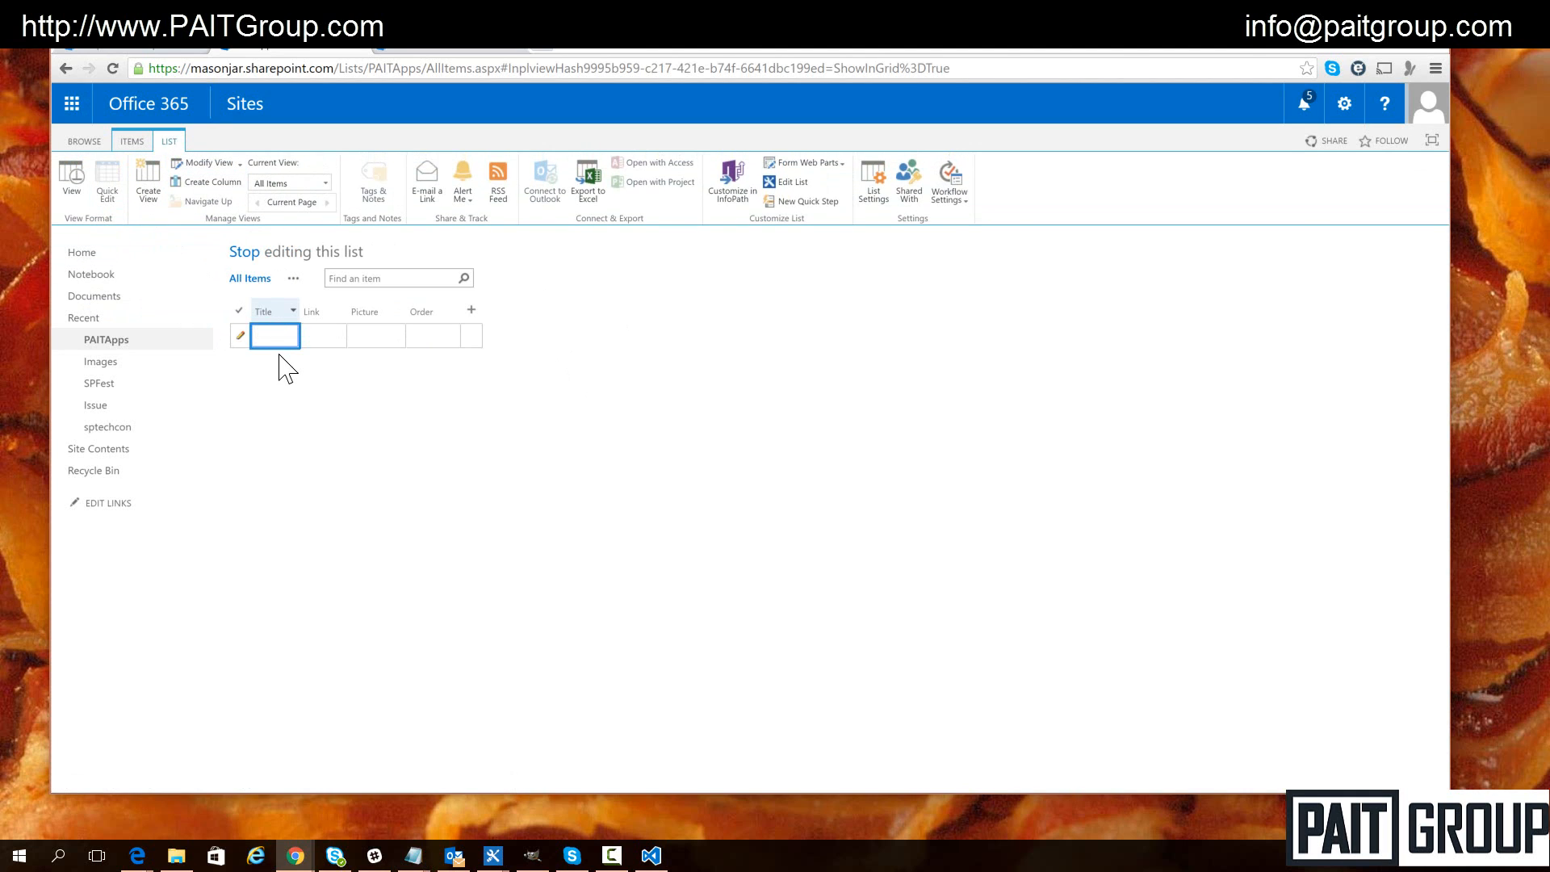
{"action": "type", "text": "Marketing"}
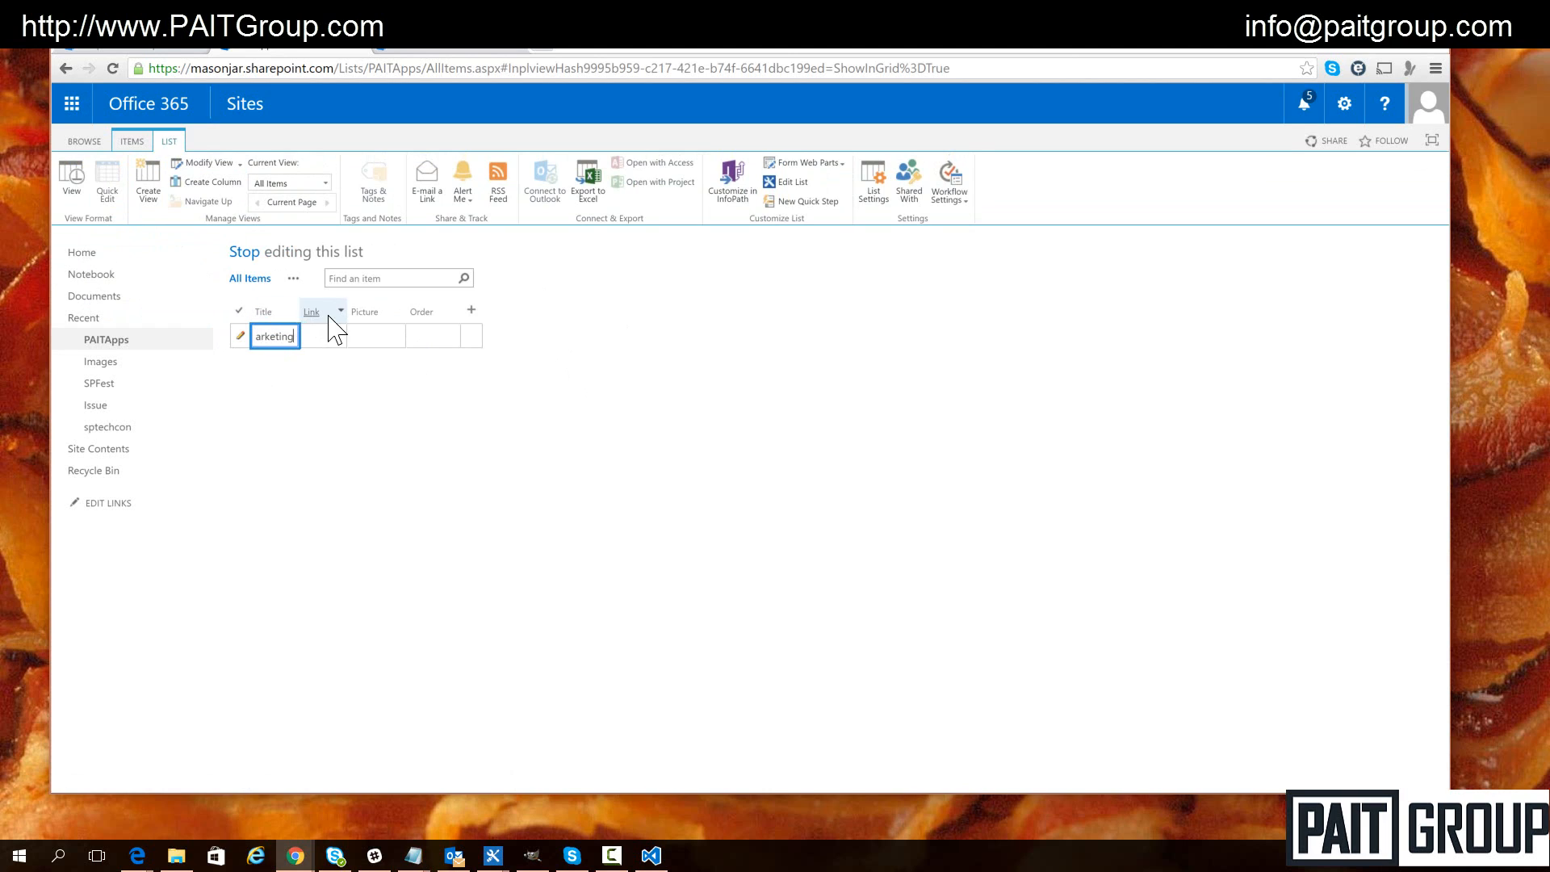
{"action": "left_click", "coordinate": [327, 335]}
{"action": "type", "text": "h"}
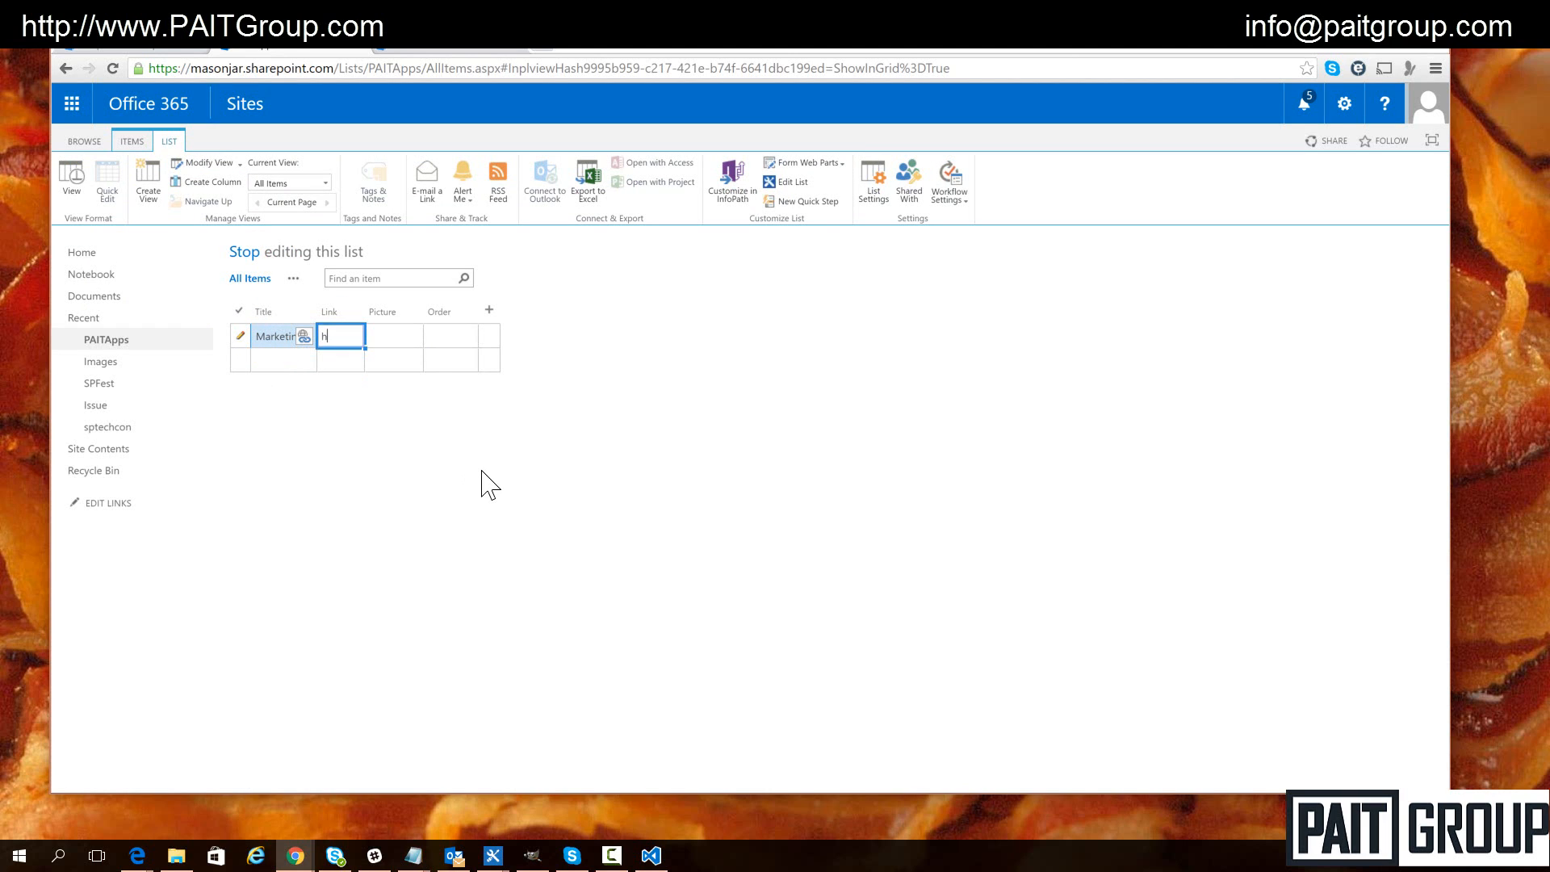
{"action": "type", "text": "ttp://"}
{"action": "left_click", "coordinate": [589, 69]}
{"action": "key", "text": "ctrl+c"}
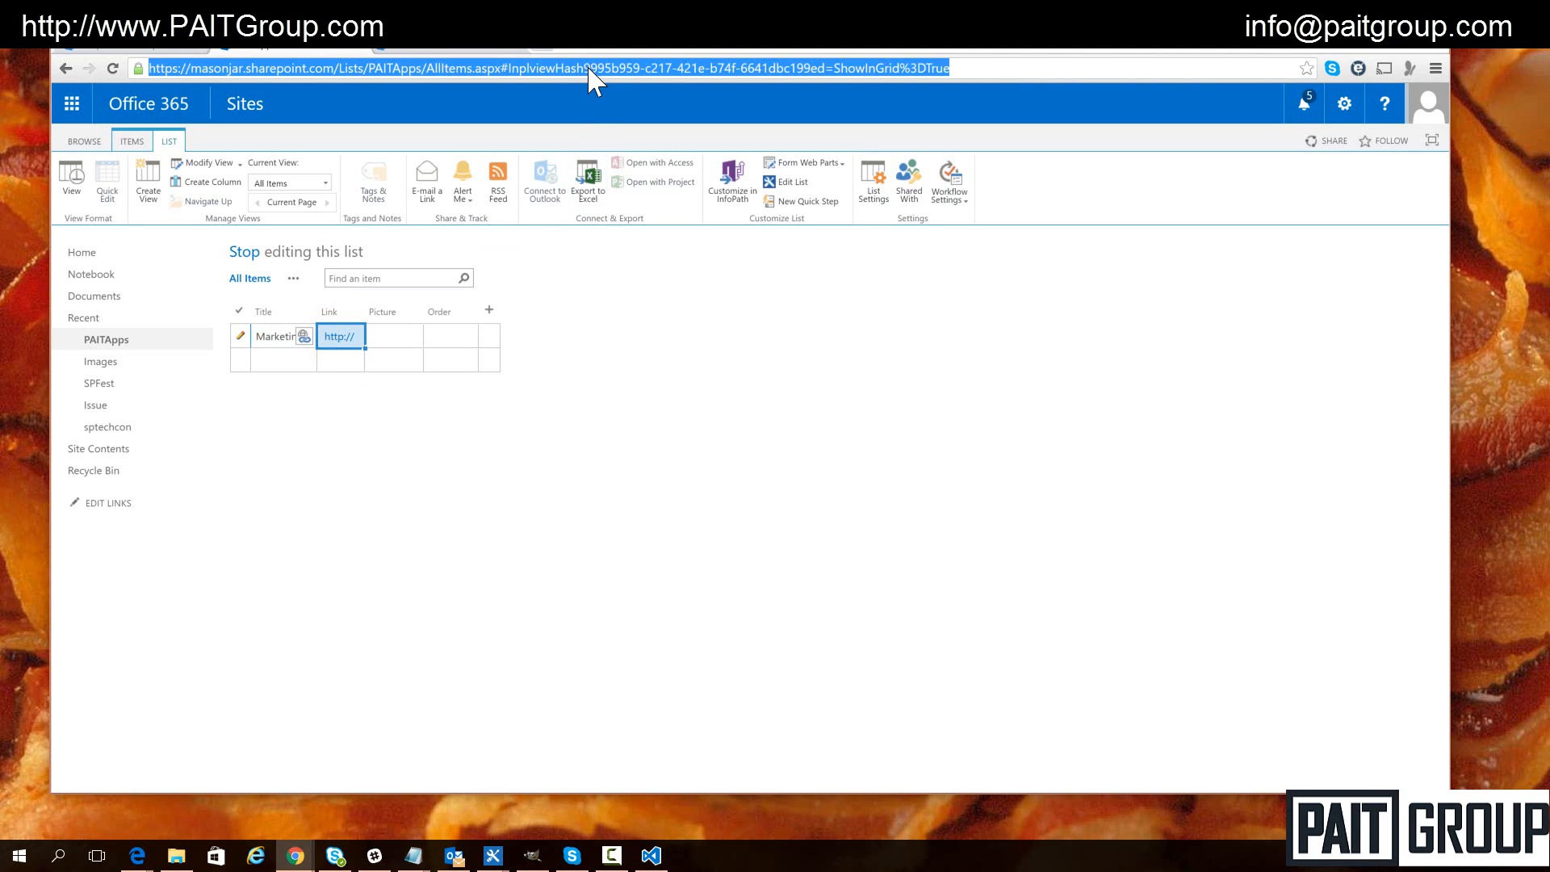
{"action": "left_click", "coordinate": [352, 337]}
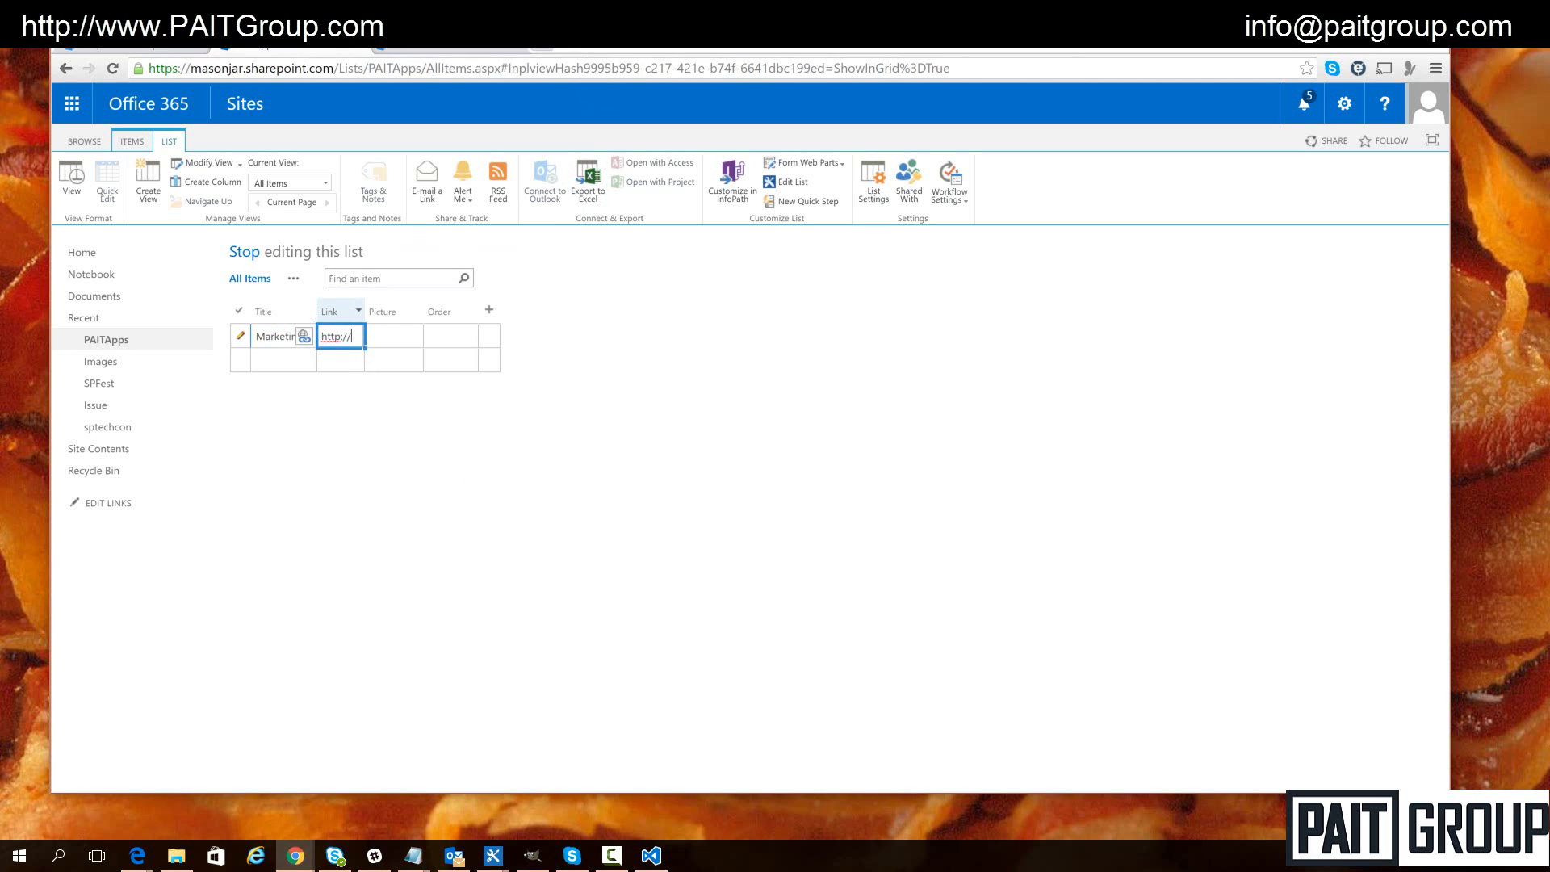
{"action": "key", "text": "BackSpace"}
{"action": "key", "text": "BackSpace"}
{"action": "key", "text": "BackSpace"}
{"action": "key", "text": "BackSpace"}
{"action": "key", "text": "BackSpace"}
{"action": "key", "text": "BackSpace"}
{"action": "key", "text": "BackSpace"}
{"action": "key", "text": "ctrl+v"}
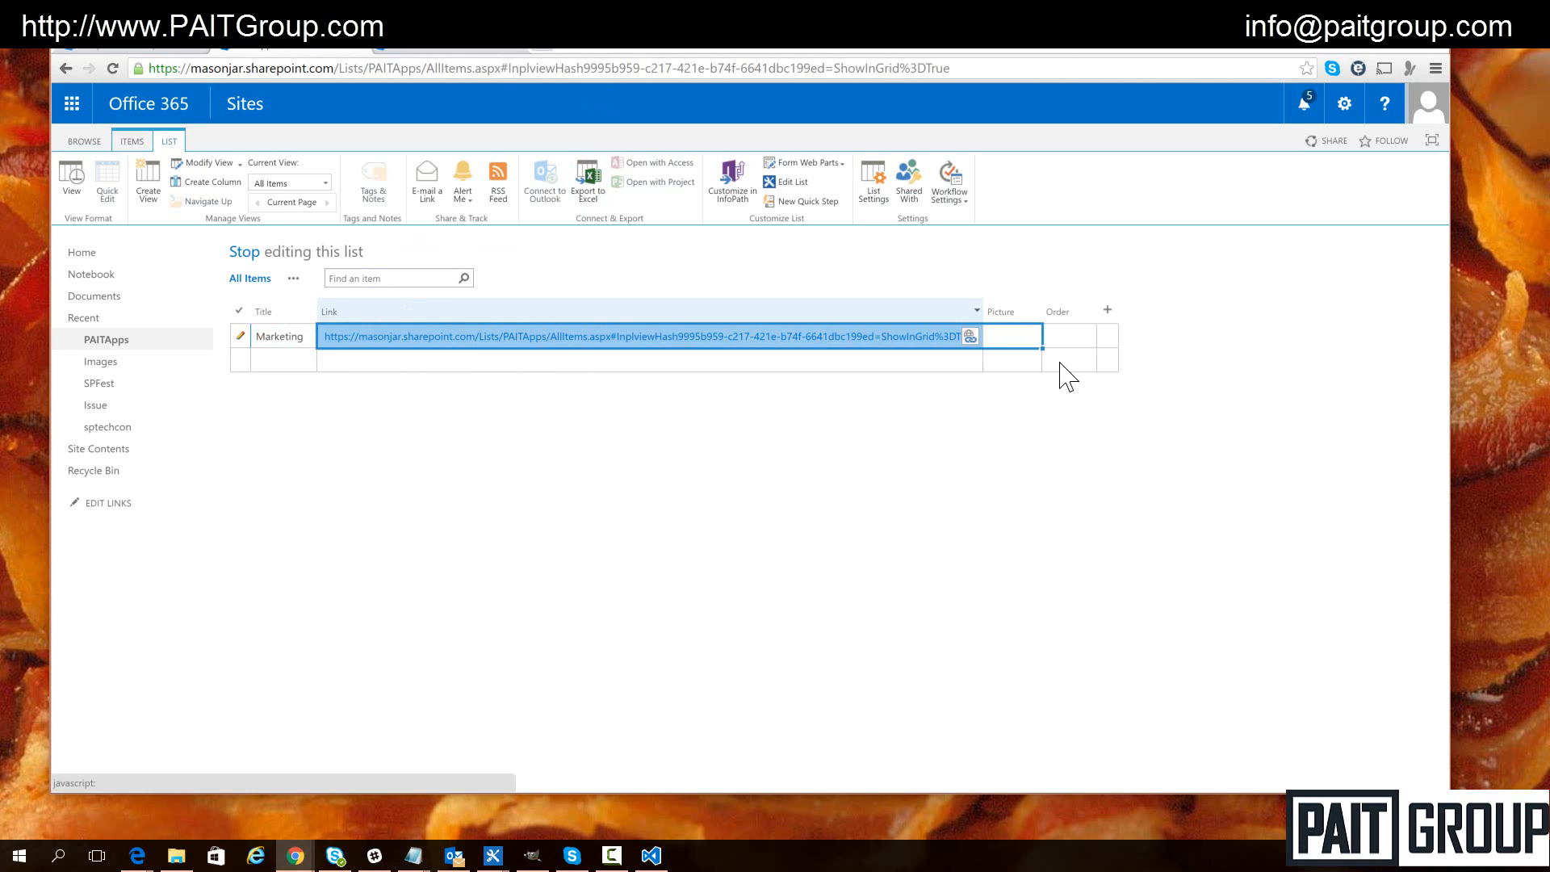
Open Marketing.jpg from the site's Images library in the other browser tab and copy its full URL
{"action": "left_click", "coordinate": [1010, 349]}
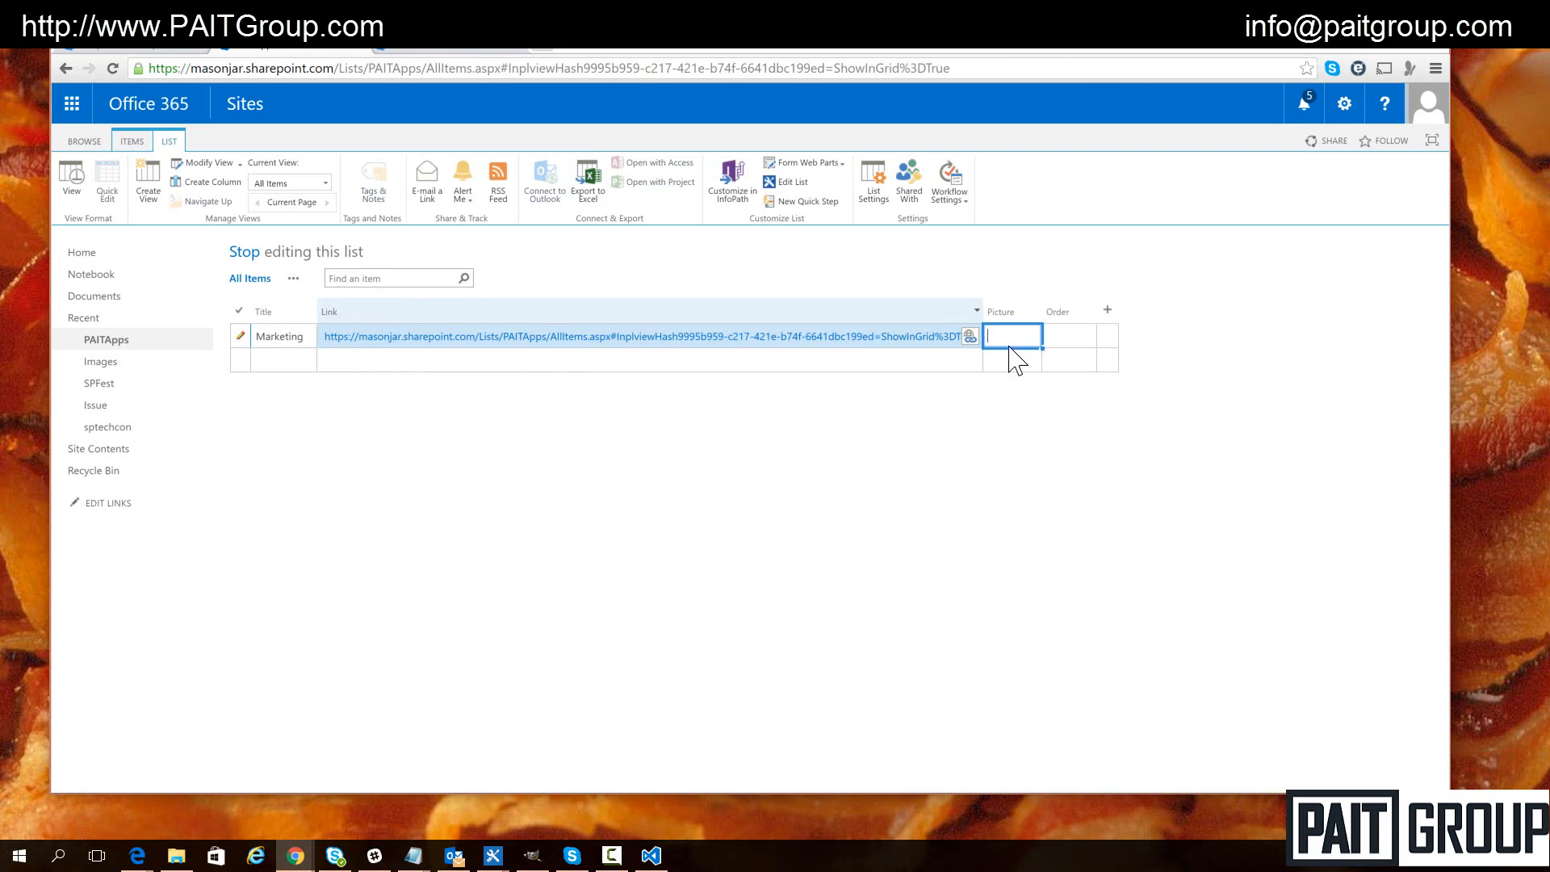
{"action": "left_click", "coordinate": [467, 50]}
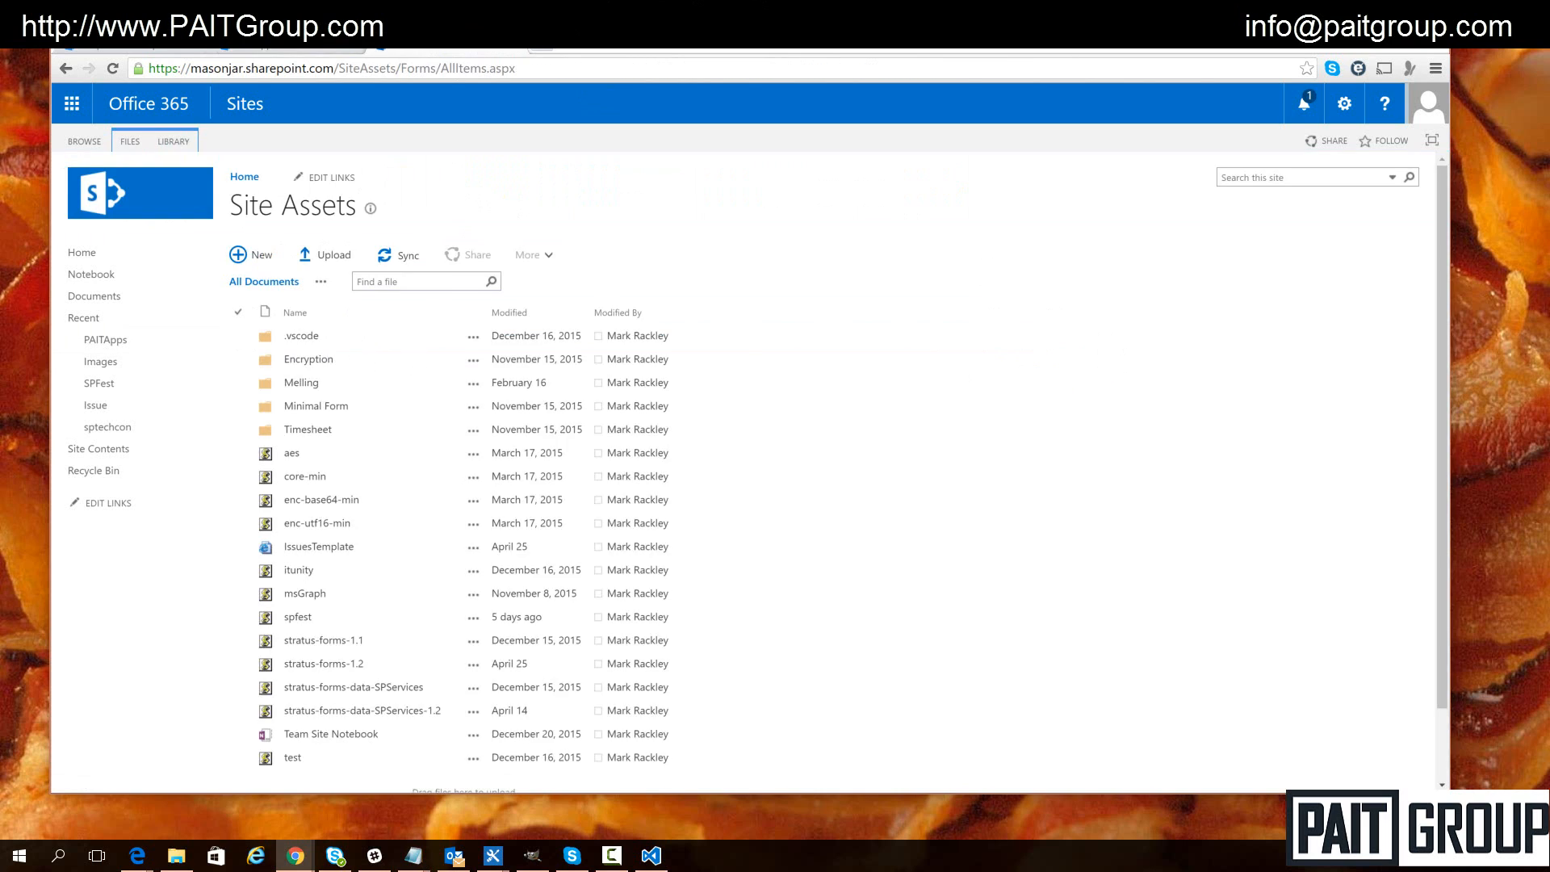
{"action": "left_click", "coordinate": [1344, 103]}
{"action": "left_click", "coordinate": [1292, 322]}
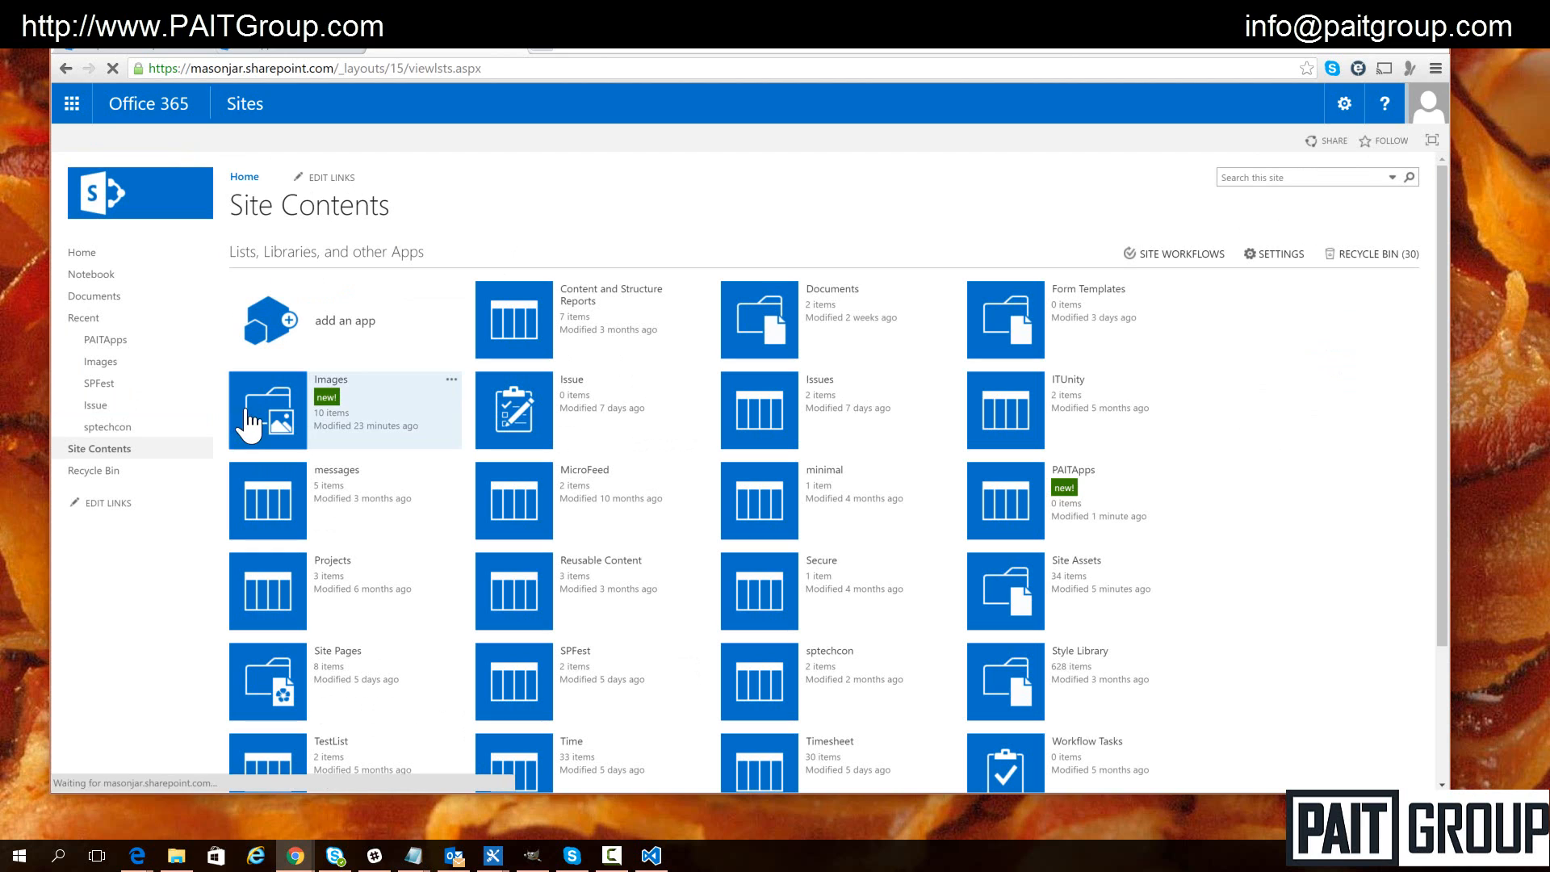
{"action": "left_click", "coordinate": [263, 411]}
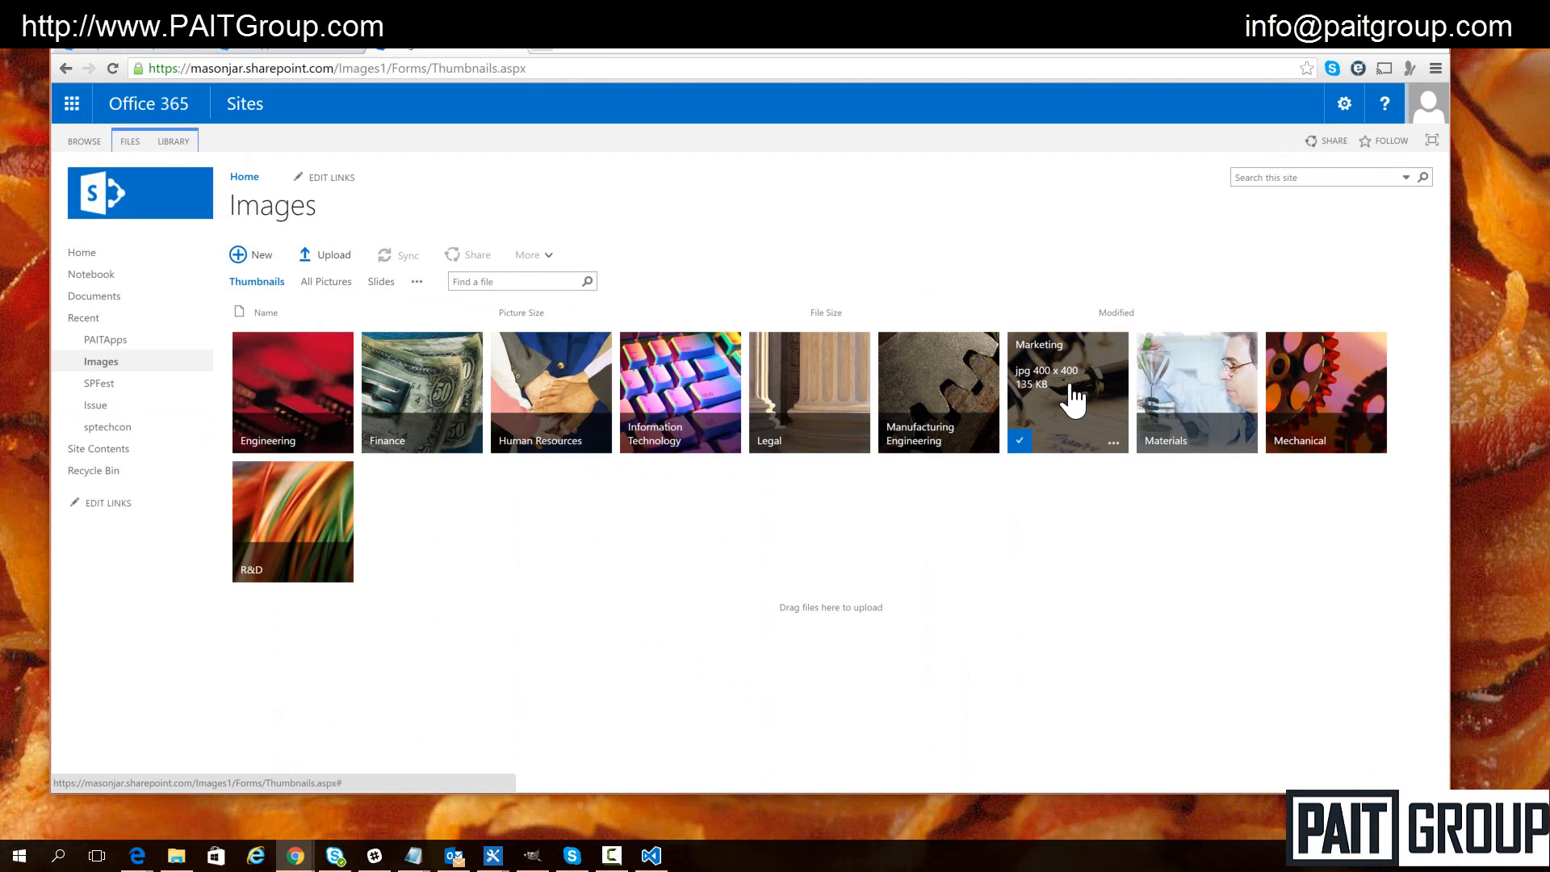
{"action": "left_click", "coordinate": [1068, 392]}
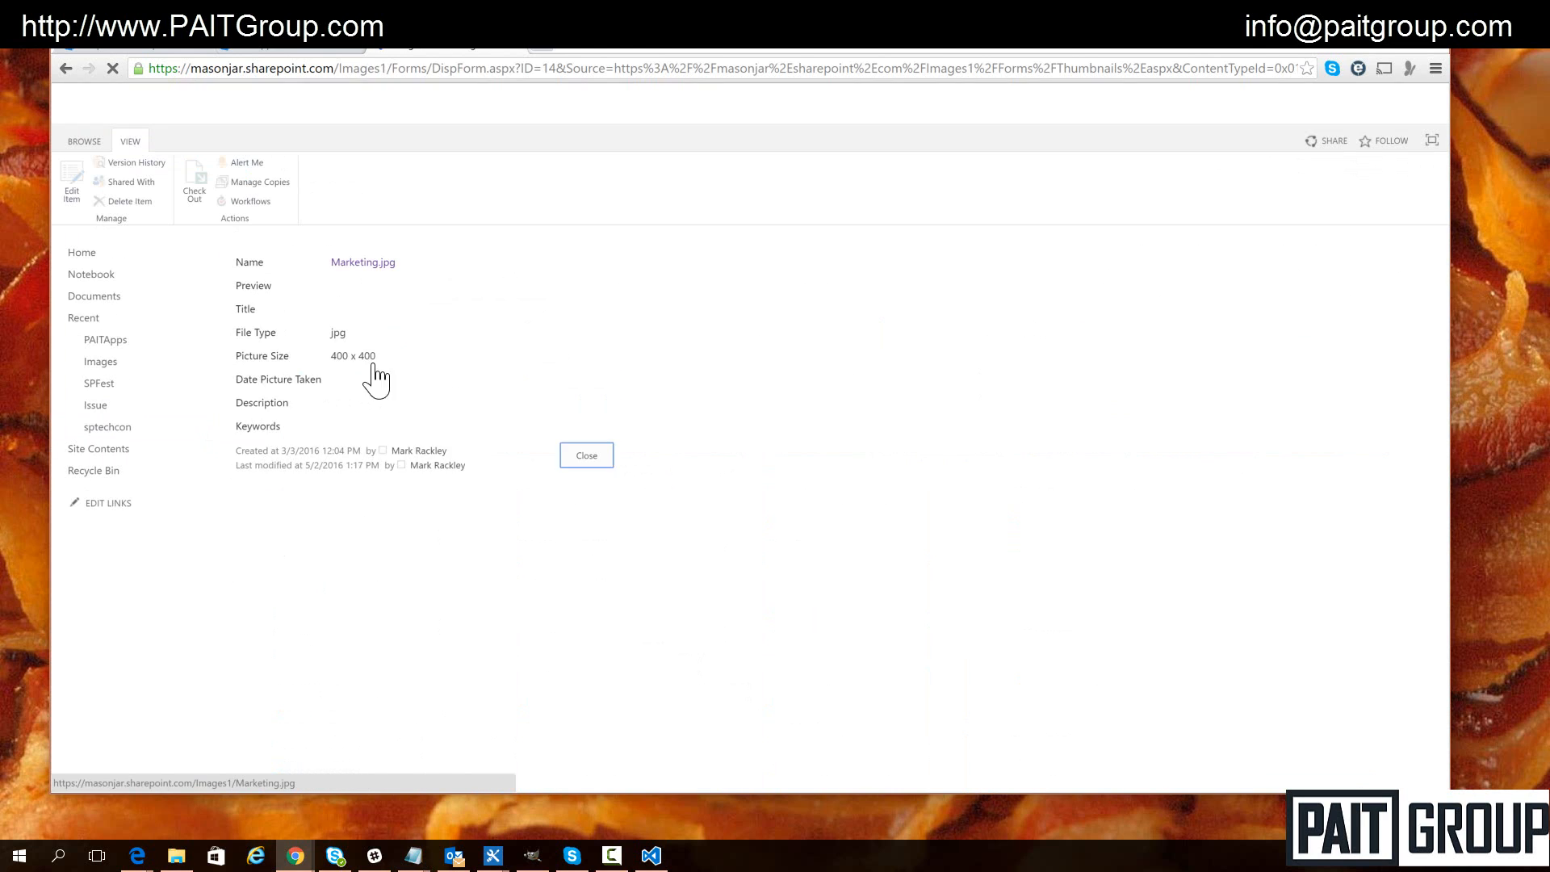
{"action": "left_click", "coordinate": [349, 331]}
{"action": "left_click", "coordinate": [492, 70]}
{"action": "key", "text": "ctrl+c"}
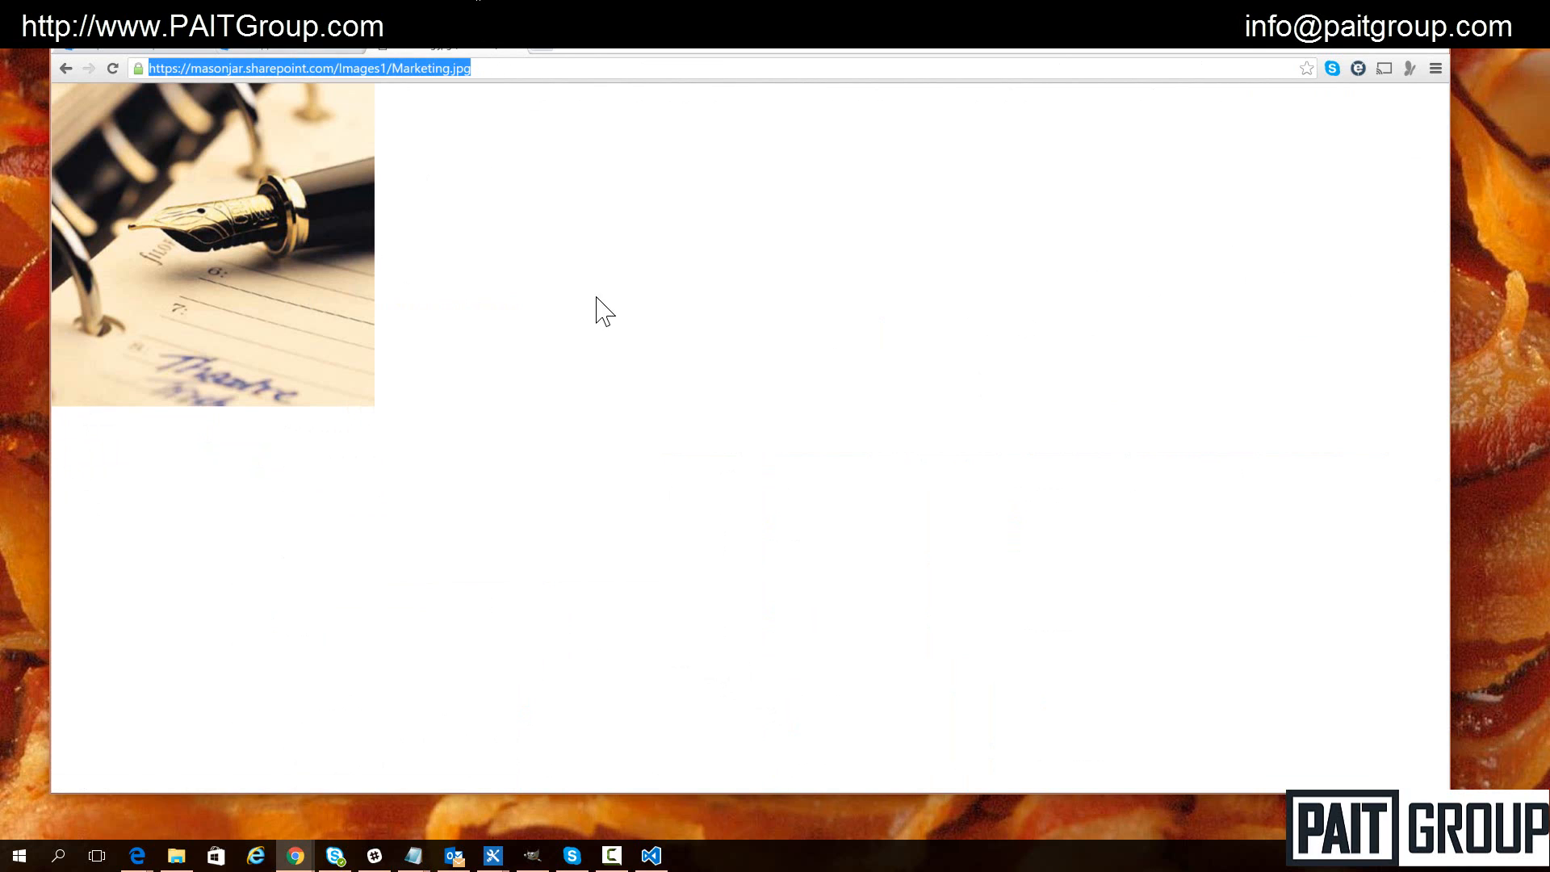
Fill the Marketing item's Picture in the PAITApps list with the copied image URL and set its Order to 1
{"action": "left_click", "coordinate": [289, 25]}
{"action": "left_click", "coordinate": [291, 37]}
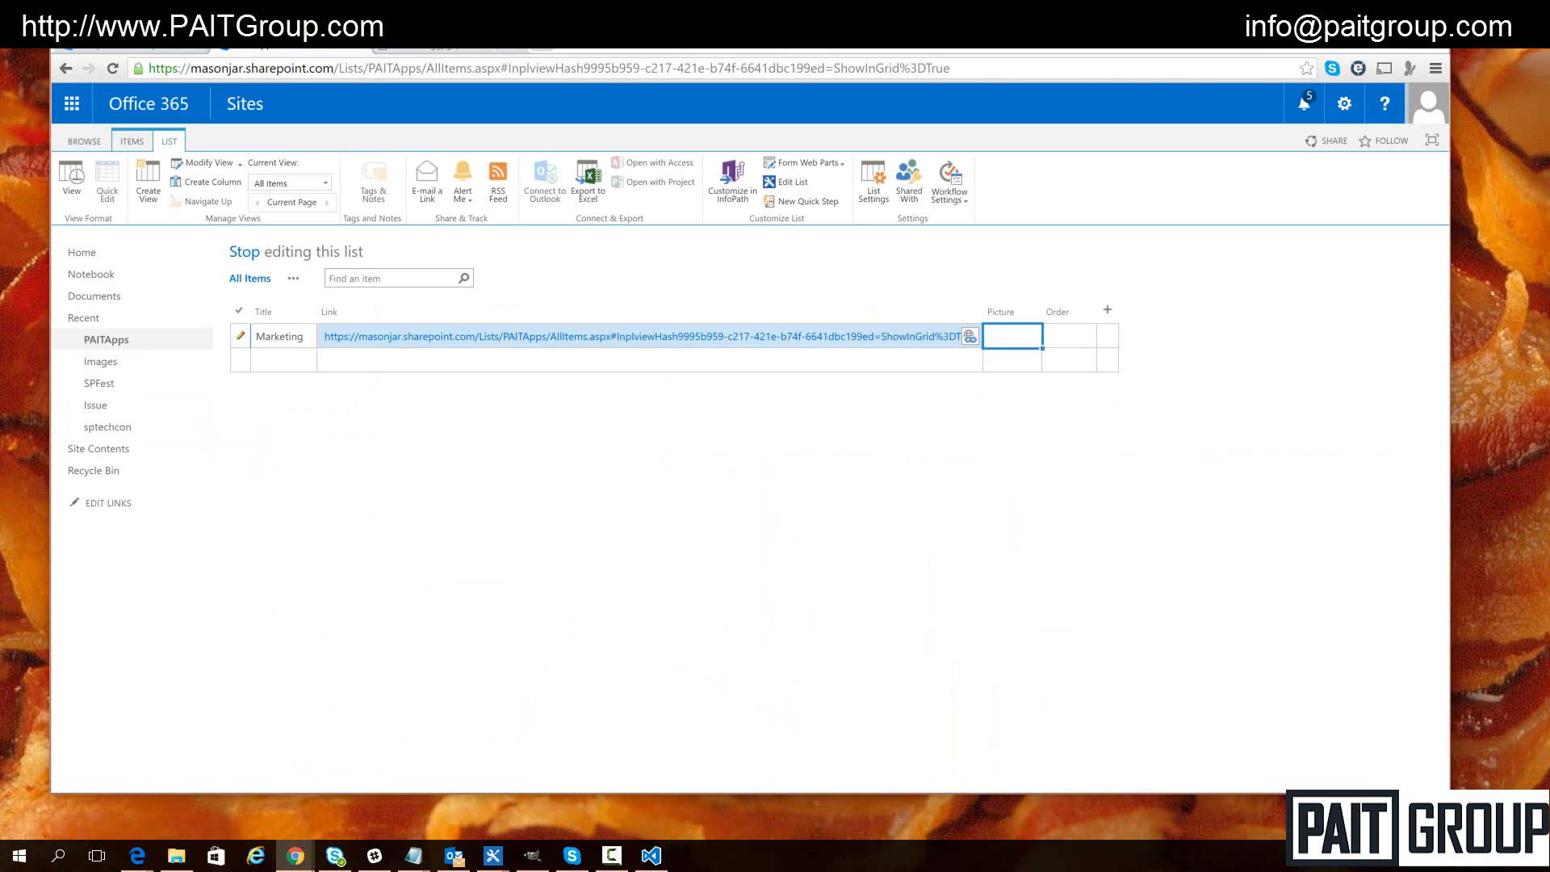
{"action": "left_click", "coordinate": [1011, 341]}
{"action": "key", "text": "ctrl+v"}
{"action": "left_click", "coordinate": [836, 361]}
{"action": "left_click", "coordinate": [1382, 381]}
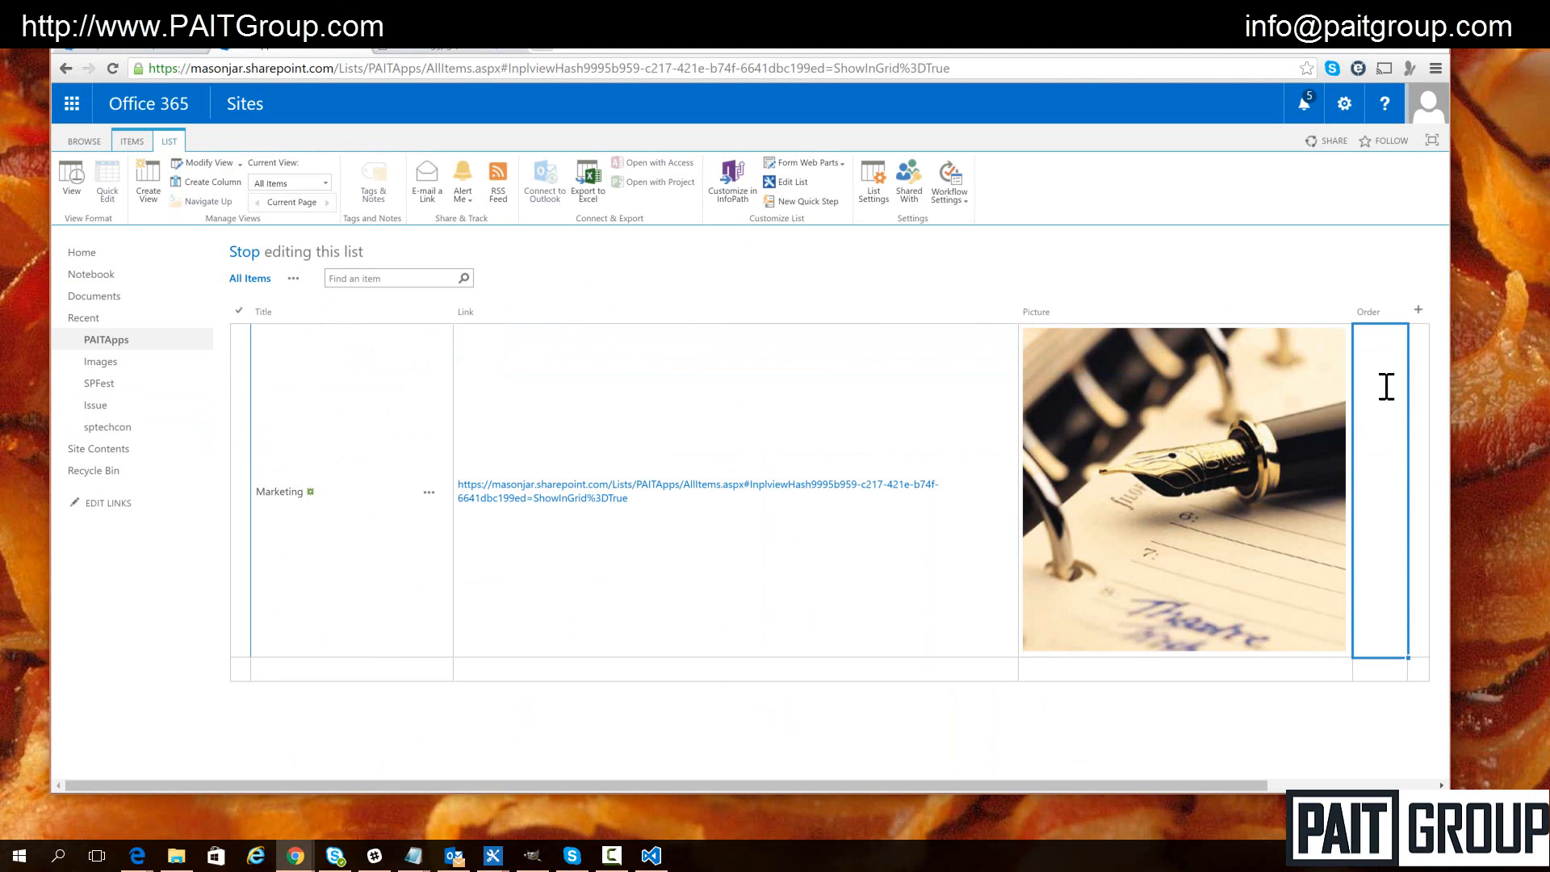
{"action": "type", "text": "1"}
{"action": "left_click", "coordinate": [1383, 669]}
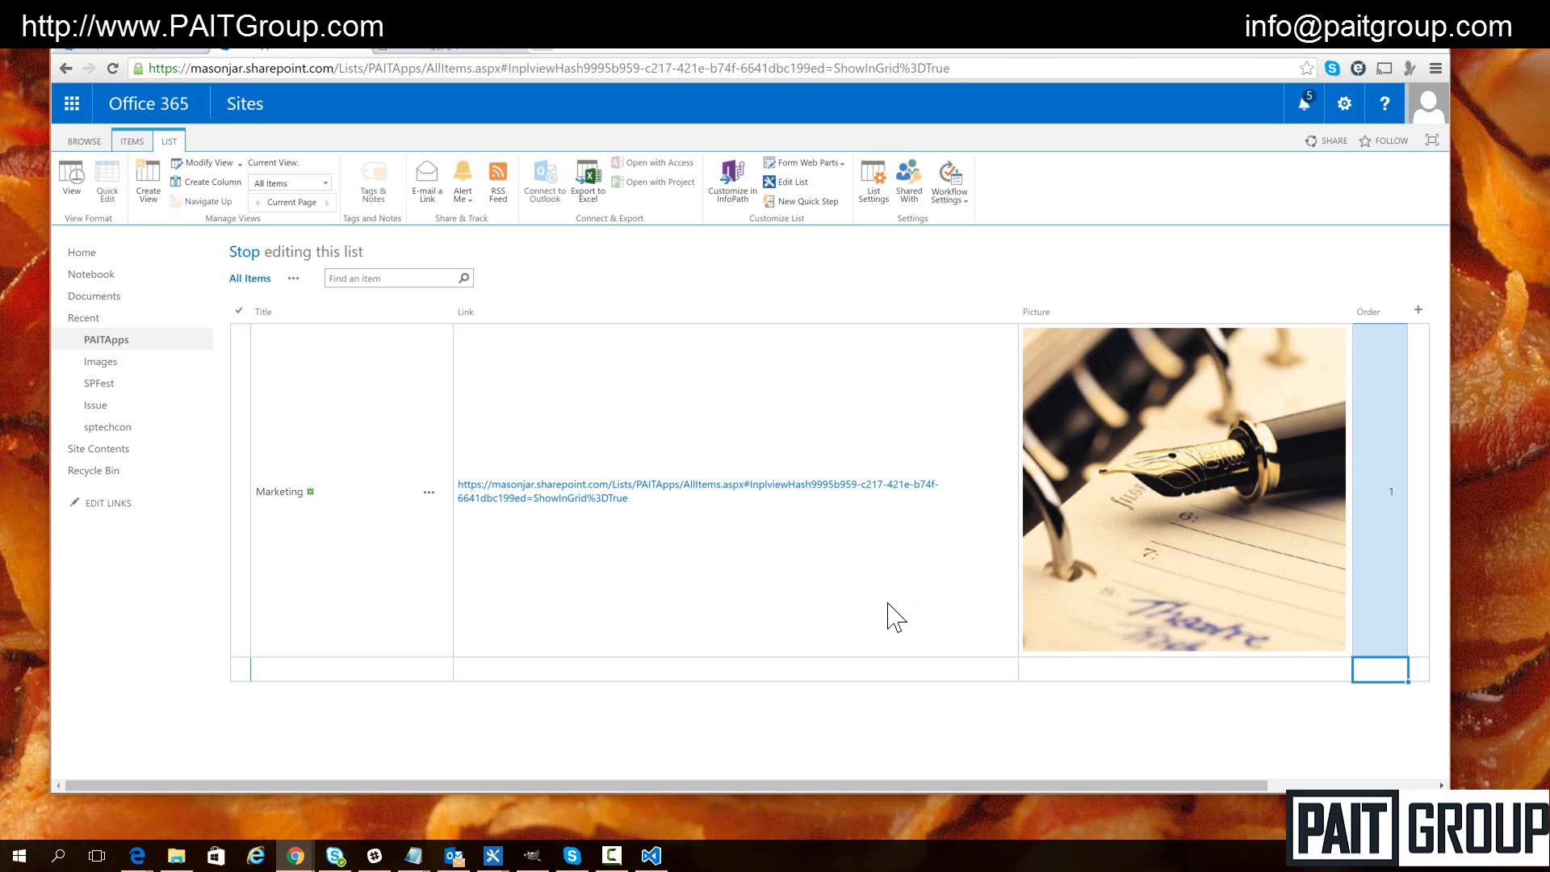
Look through all items of the PAITApps list, checking their titles, links, pictures and order values
{"action": "left_click", "coordinate": [300, 671]}
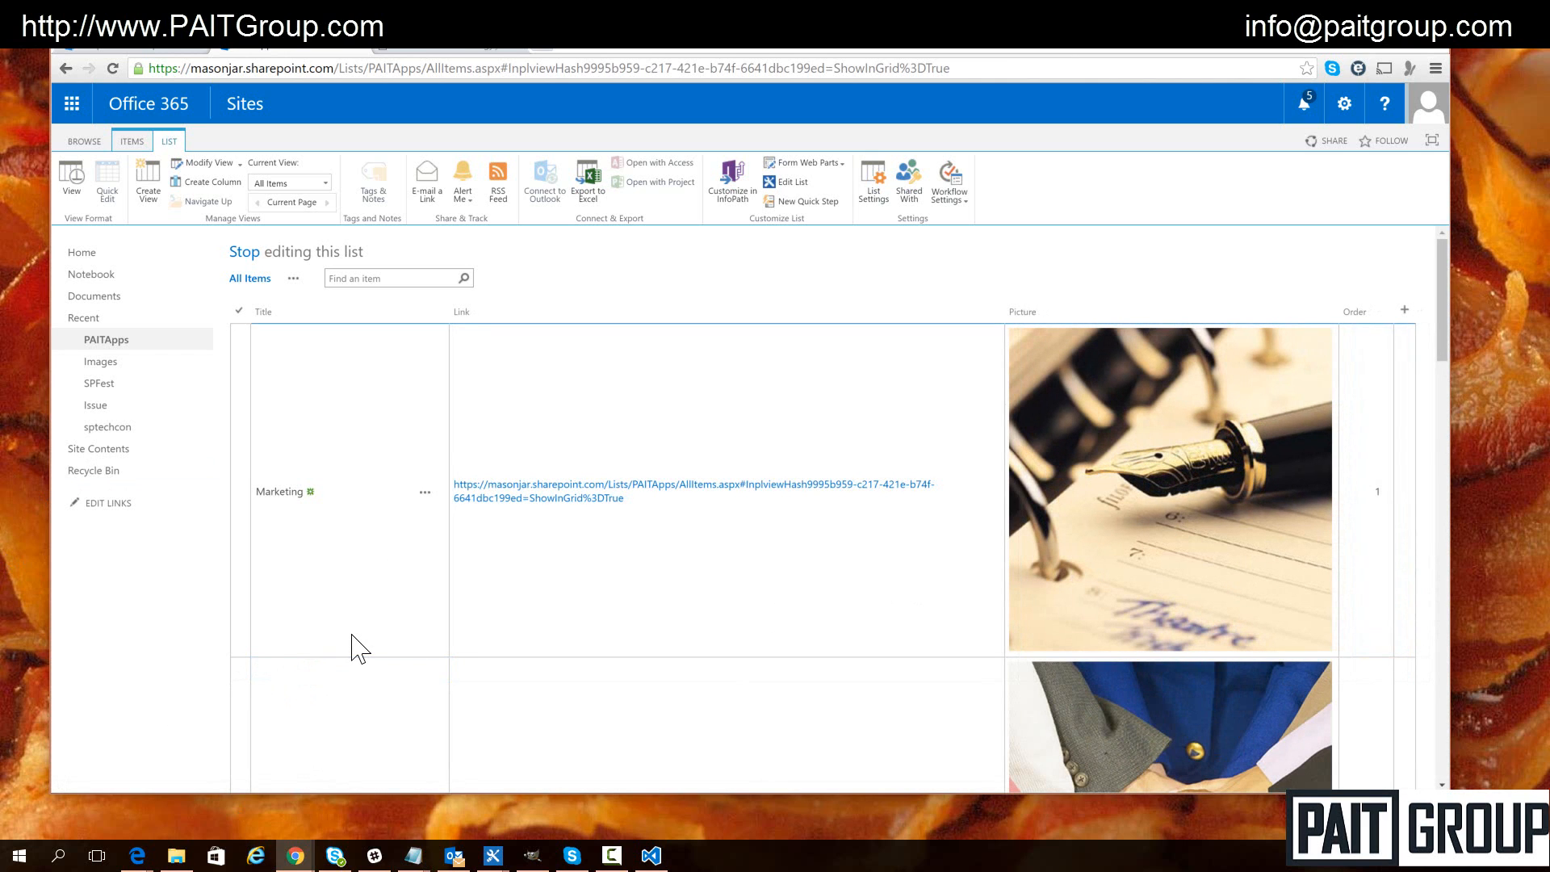
{"action": "scroll", "coordinate": [445, 416], "scroll_direction": "down", "scroll_amount": 2}
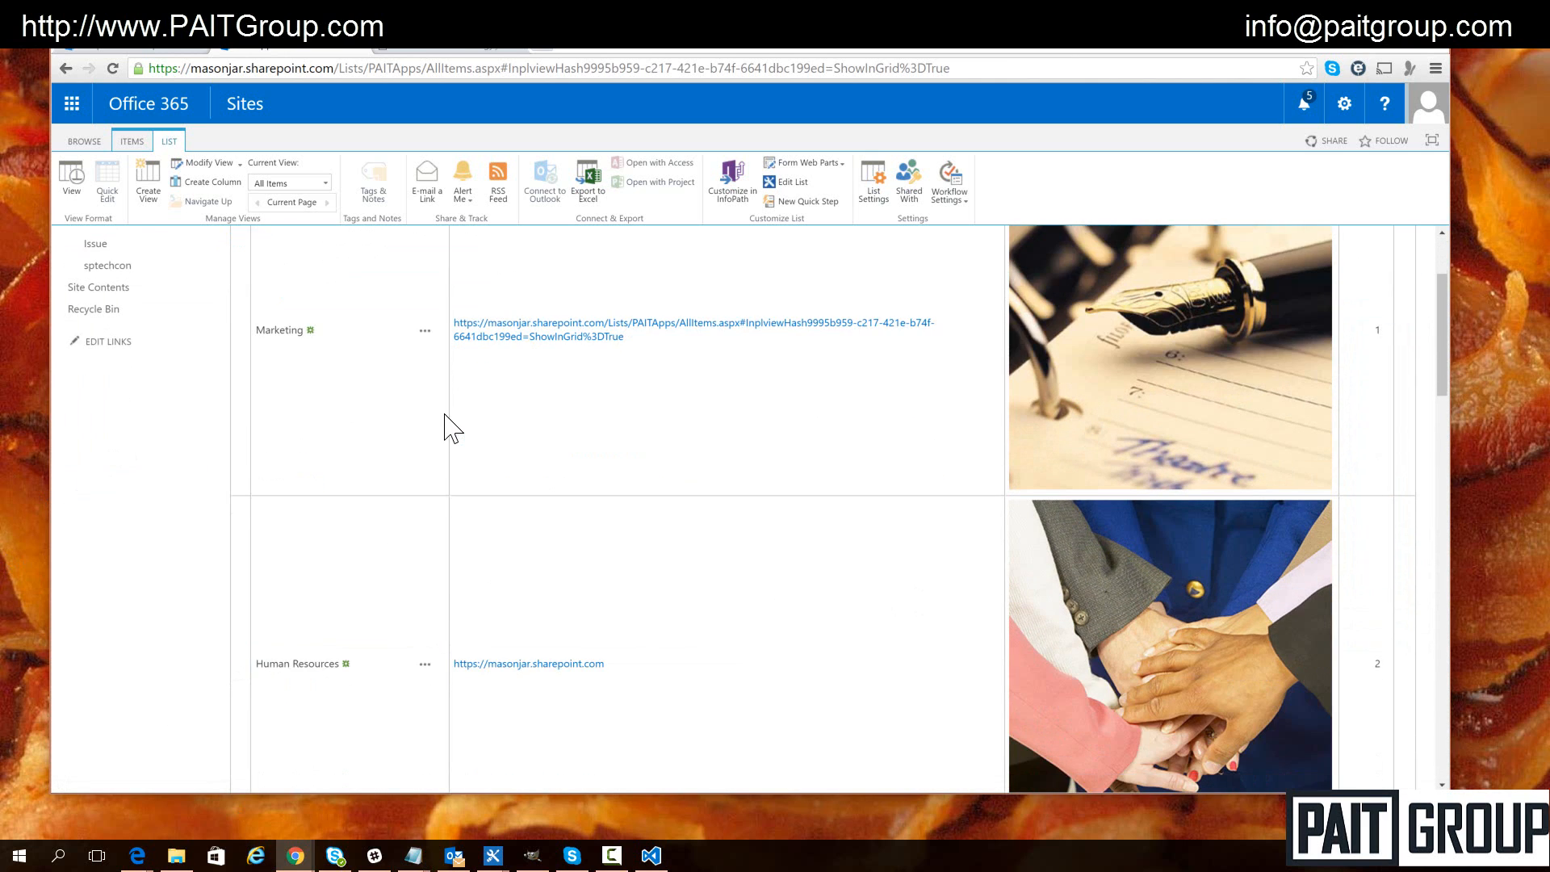
{"action": "scroll", "coordinate": [461, 421], "scroll_direction": "down", "scroll_amount": 3}
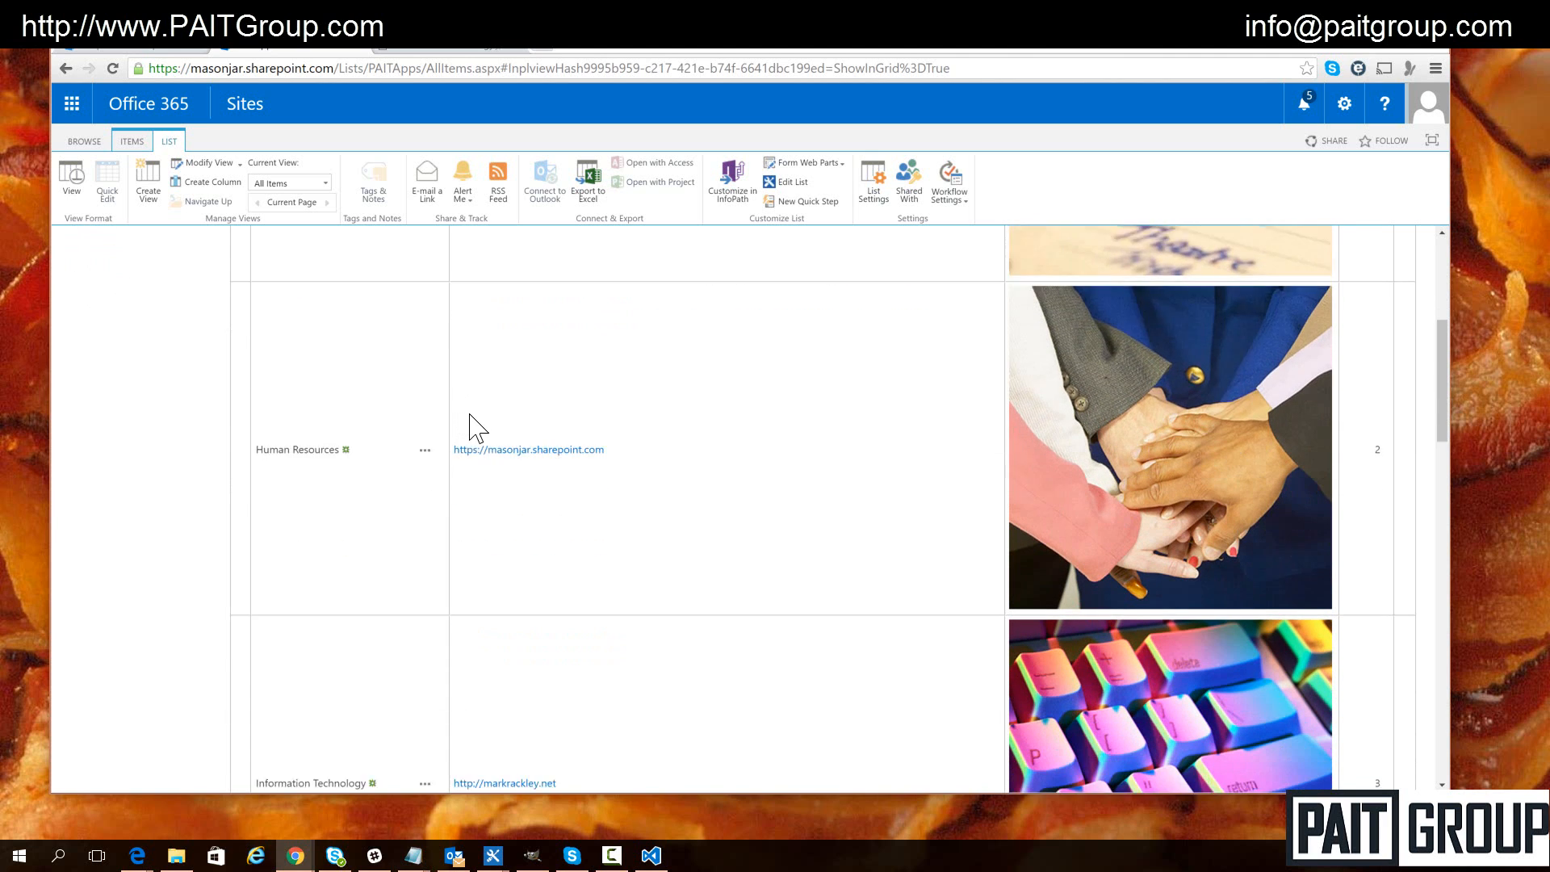
{"action": "scroll", "coordinate": [472, 418], "scroll_direction": "down", "scroll_amount": 3}
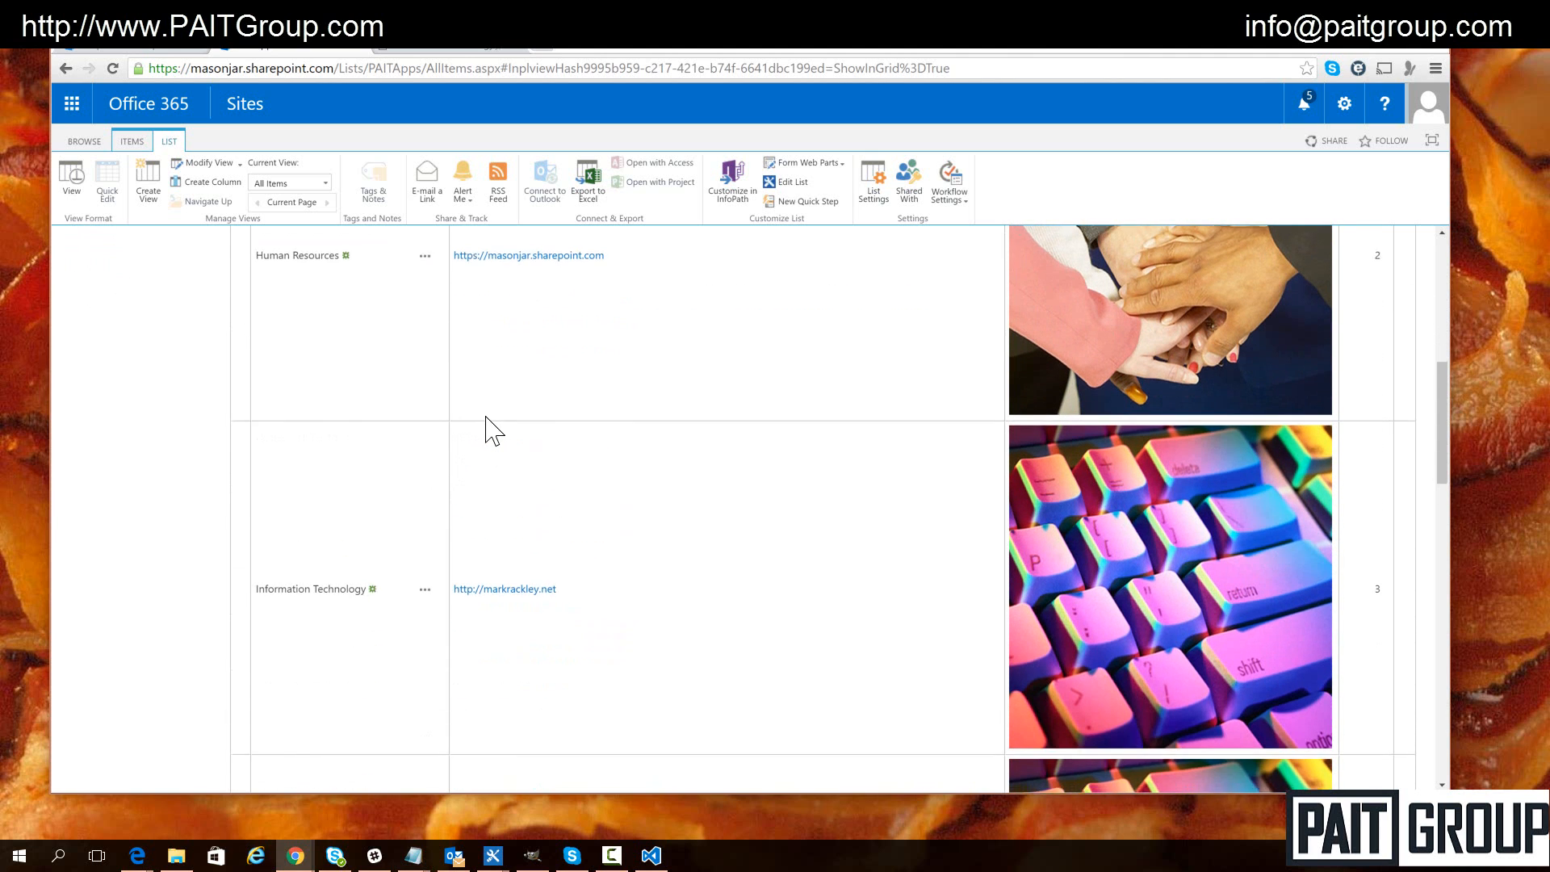
{"action": "scroll", "coordinate": [485, 431], "scroll_direction": "down", "scroll_amount": 10}
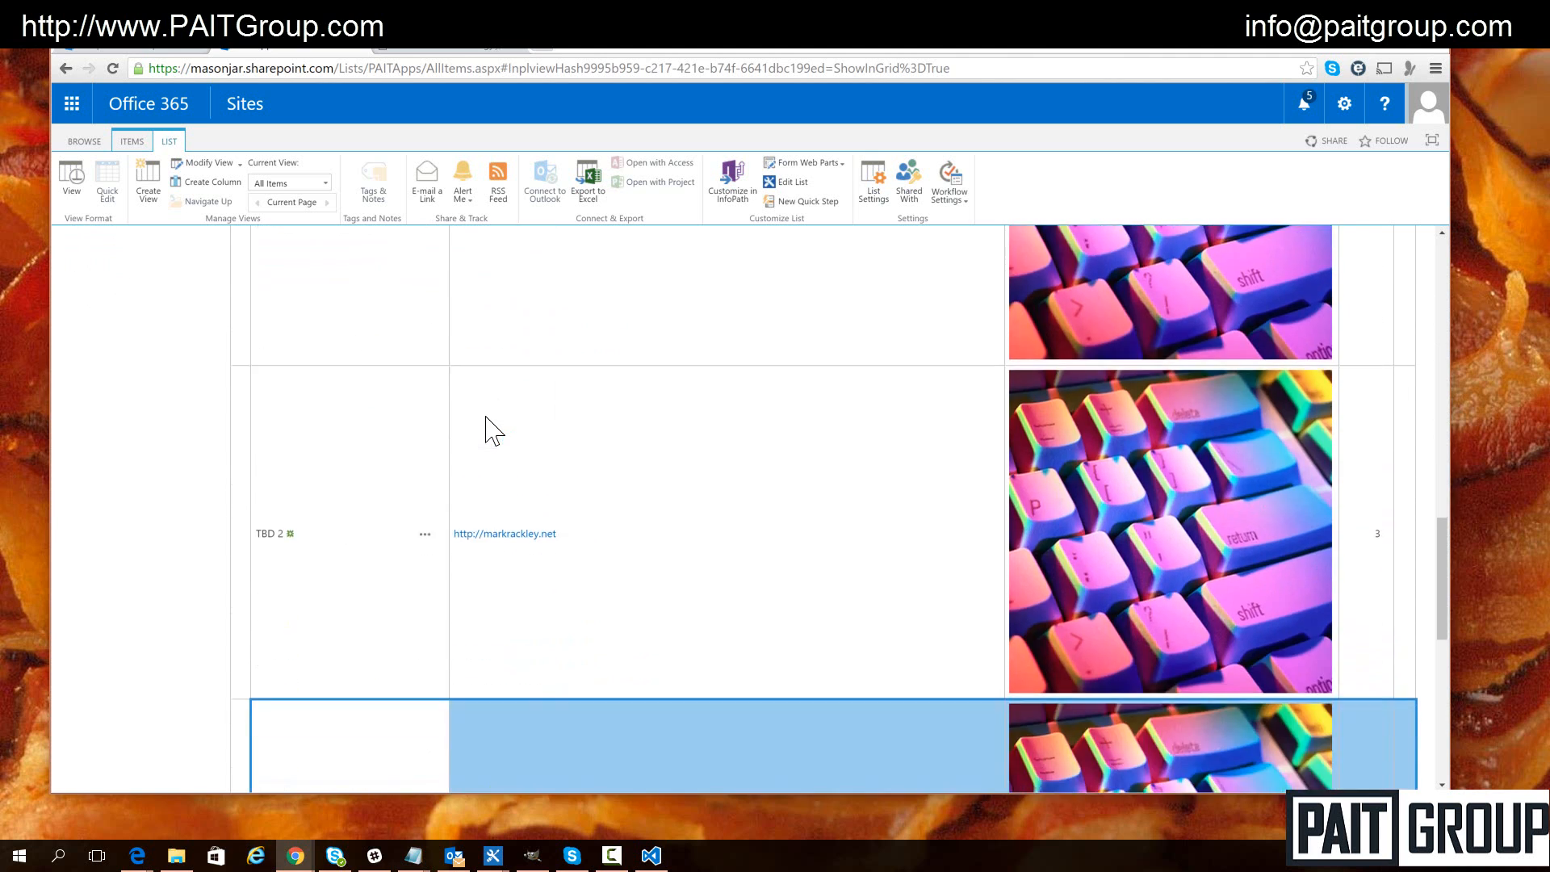
{"action": "scroll", "coordinate": [487, 430], "scroll_direction": "down", "scroll_amount": 8}
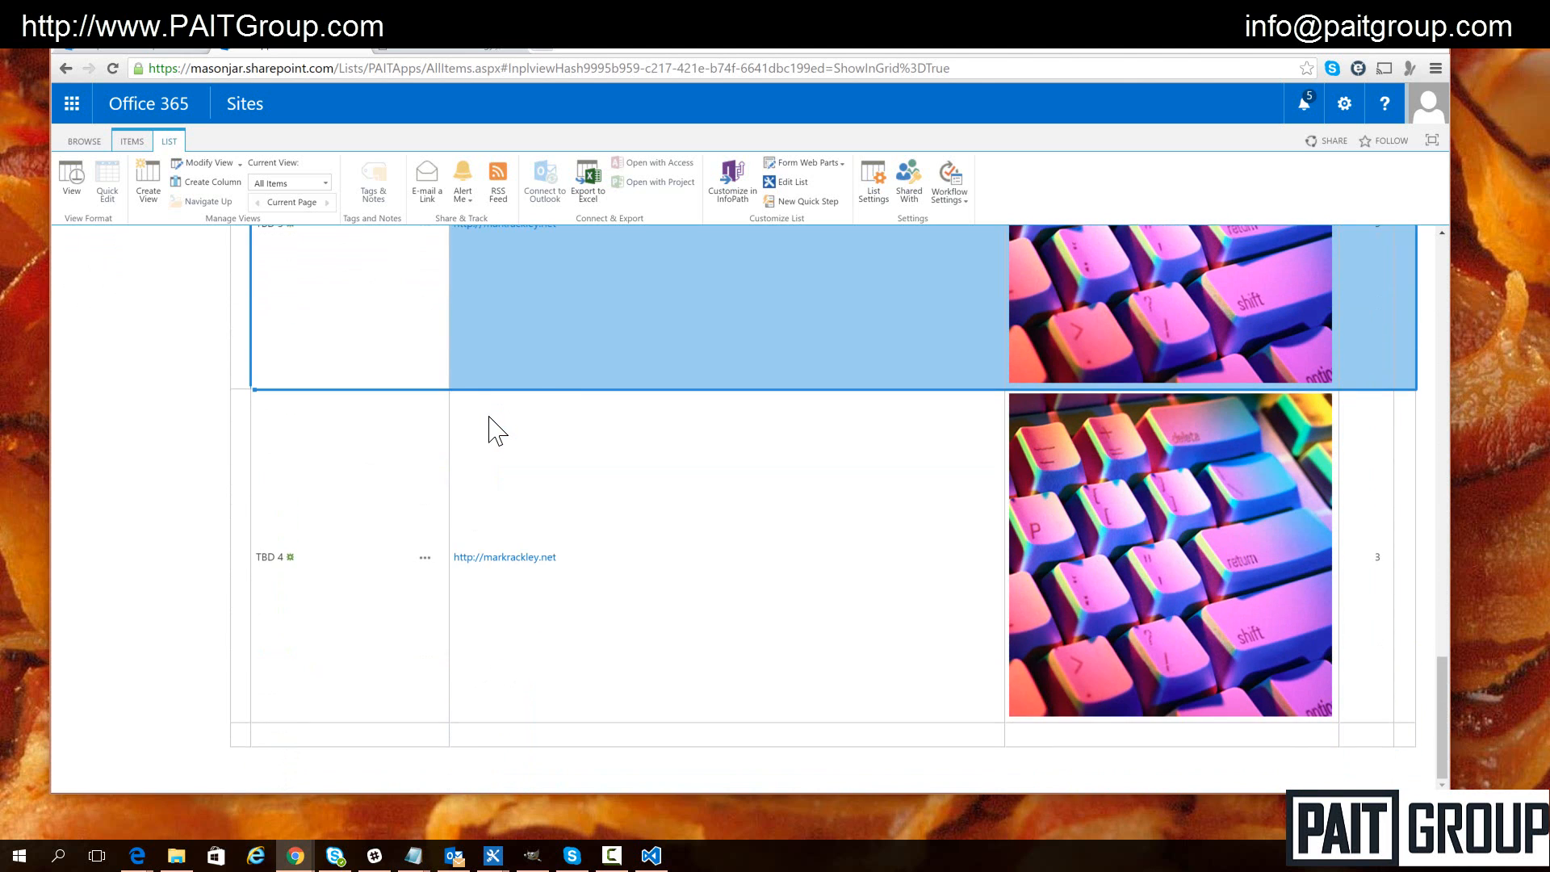
{"action": "scroll", "coordinate": [494, 431], "scroll_direction": "up", "scroll_amount": 20}
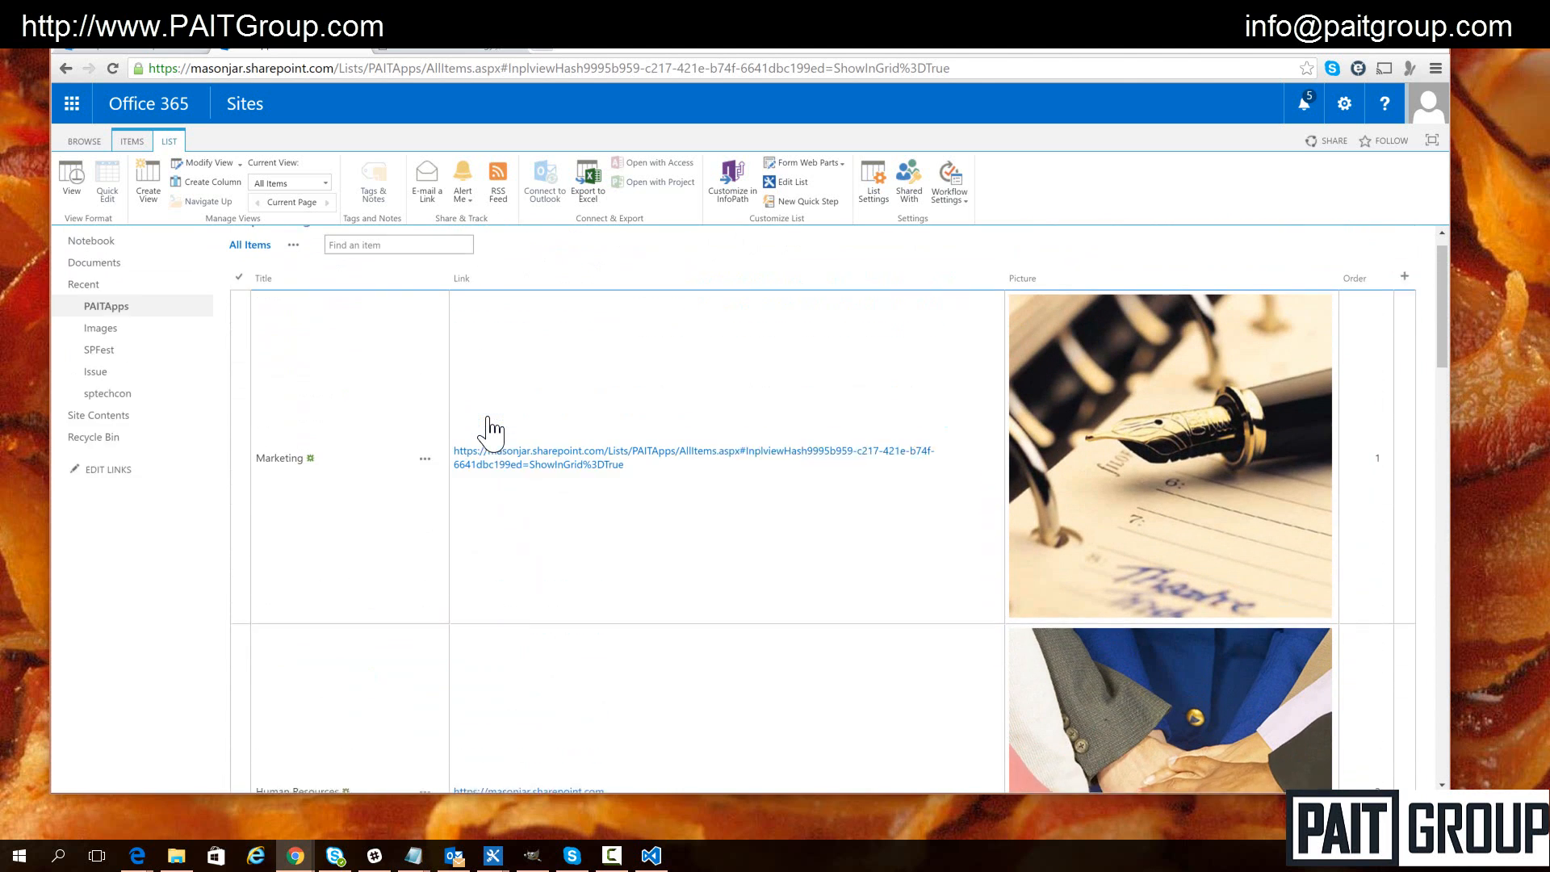
{"action": "scroll", "coordinate": [492, 430], "scroll_direction": "up", "scroll_amount": 1}
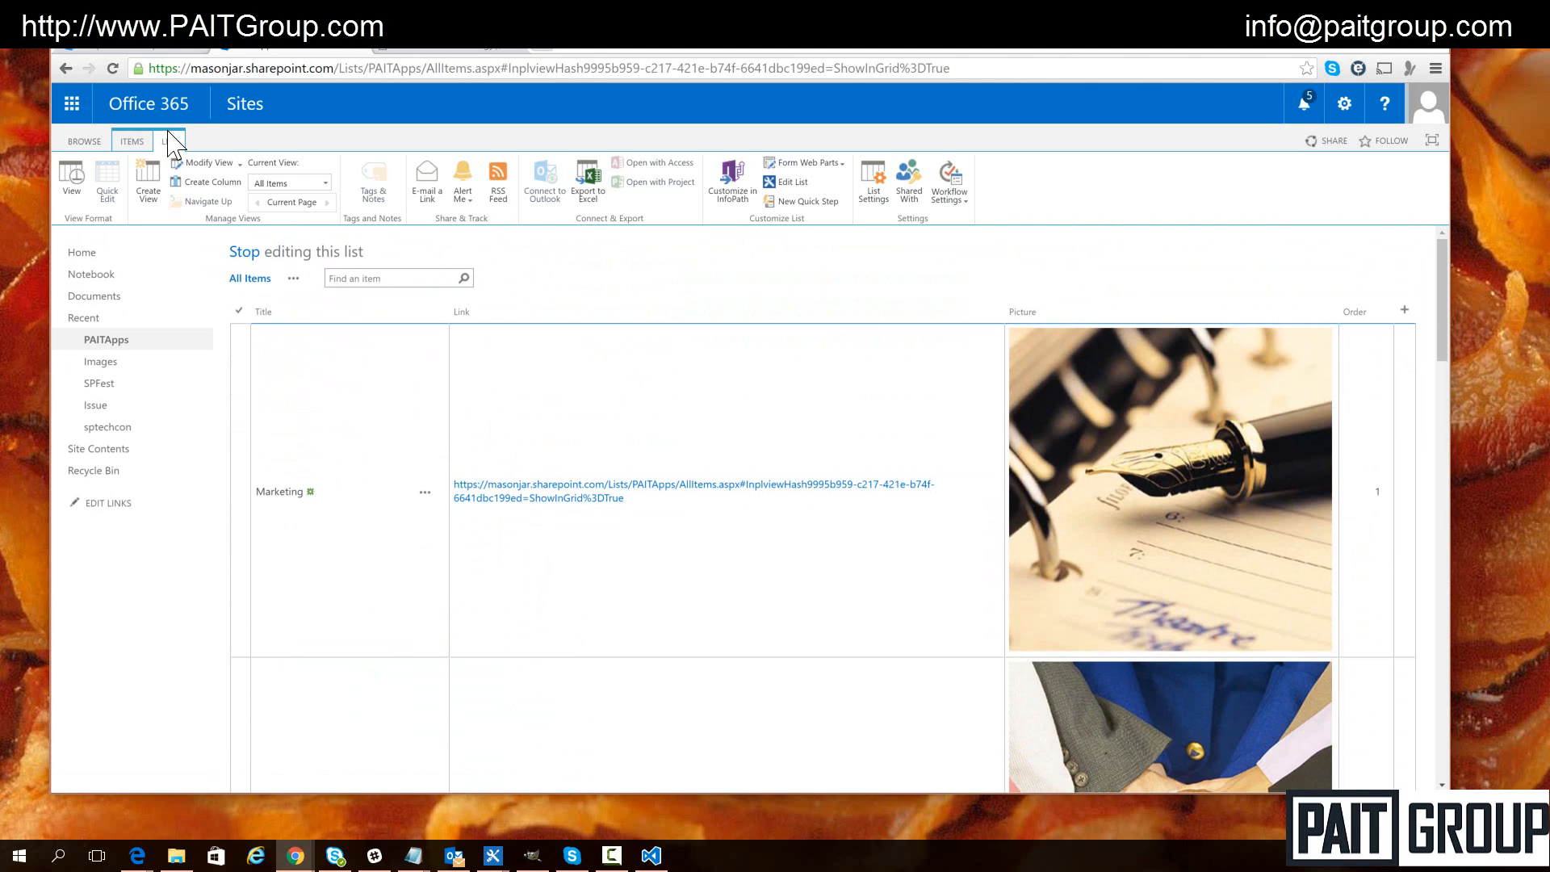
{"action": "left_click", "coordinate": [131, 142]}
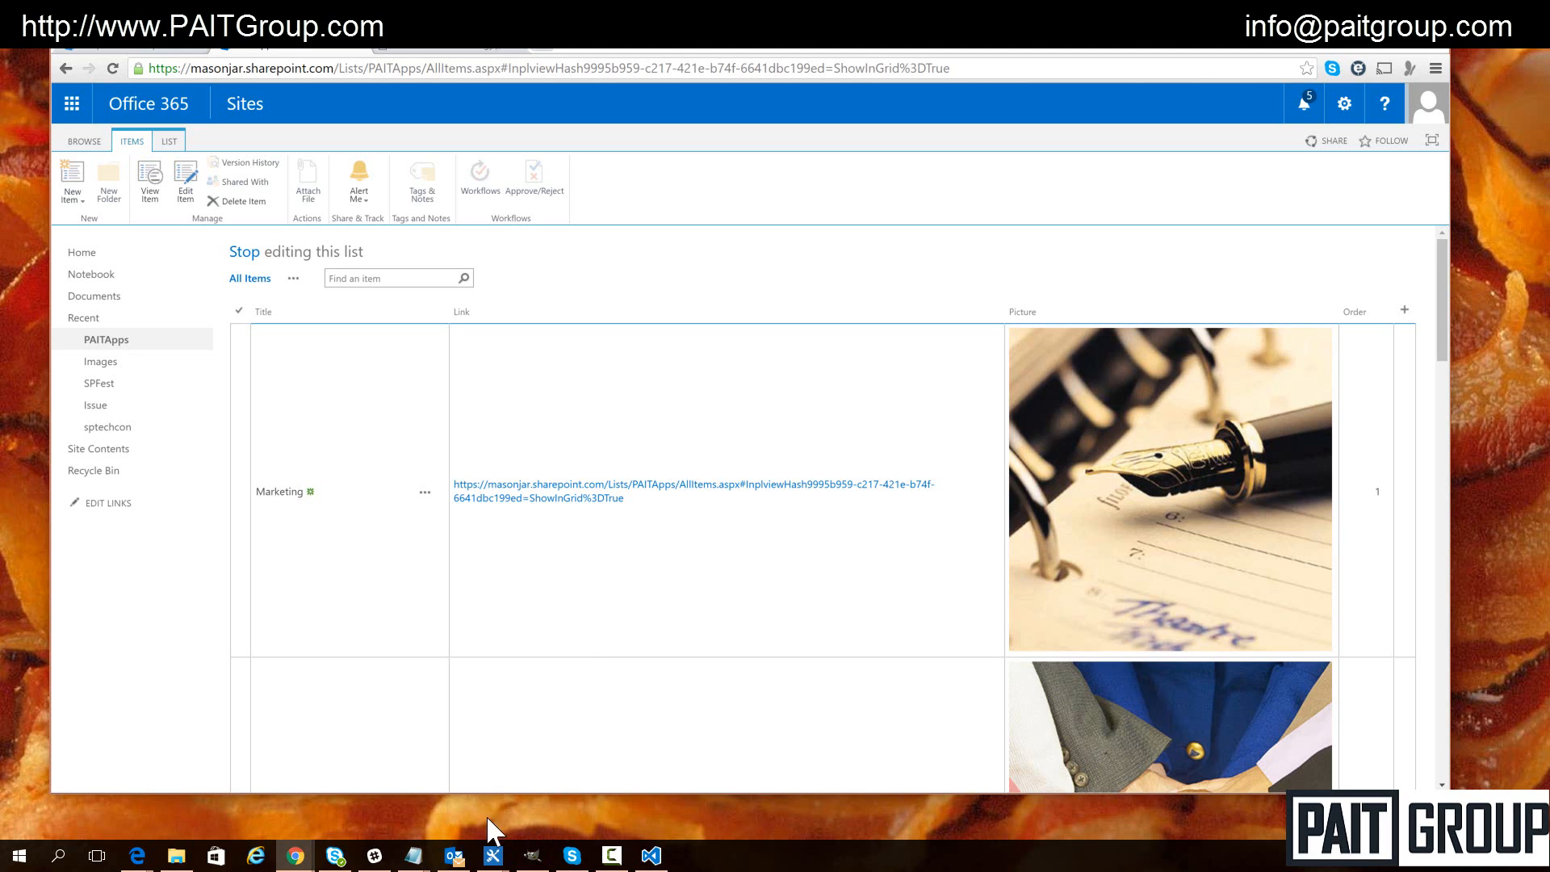
Switch to a blank Notepad window and paste the PAITGroupAppLauncher code with jQuery 1.12.3, Masonry 4.1.0, the PAITApps div and 100 by 100 tiles with titles
{"action": "mouse_move", "coordinate": [413, 854]}
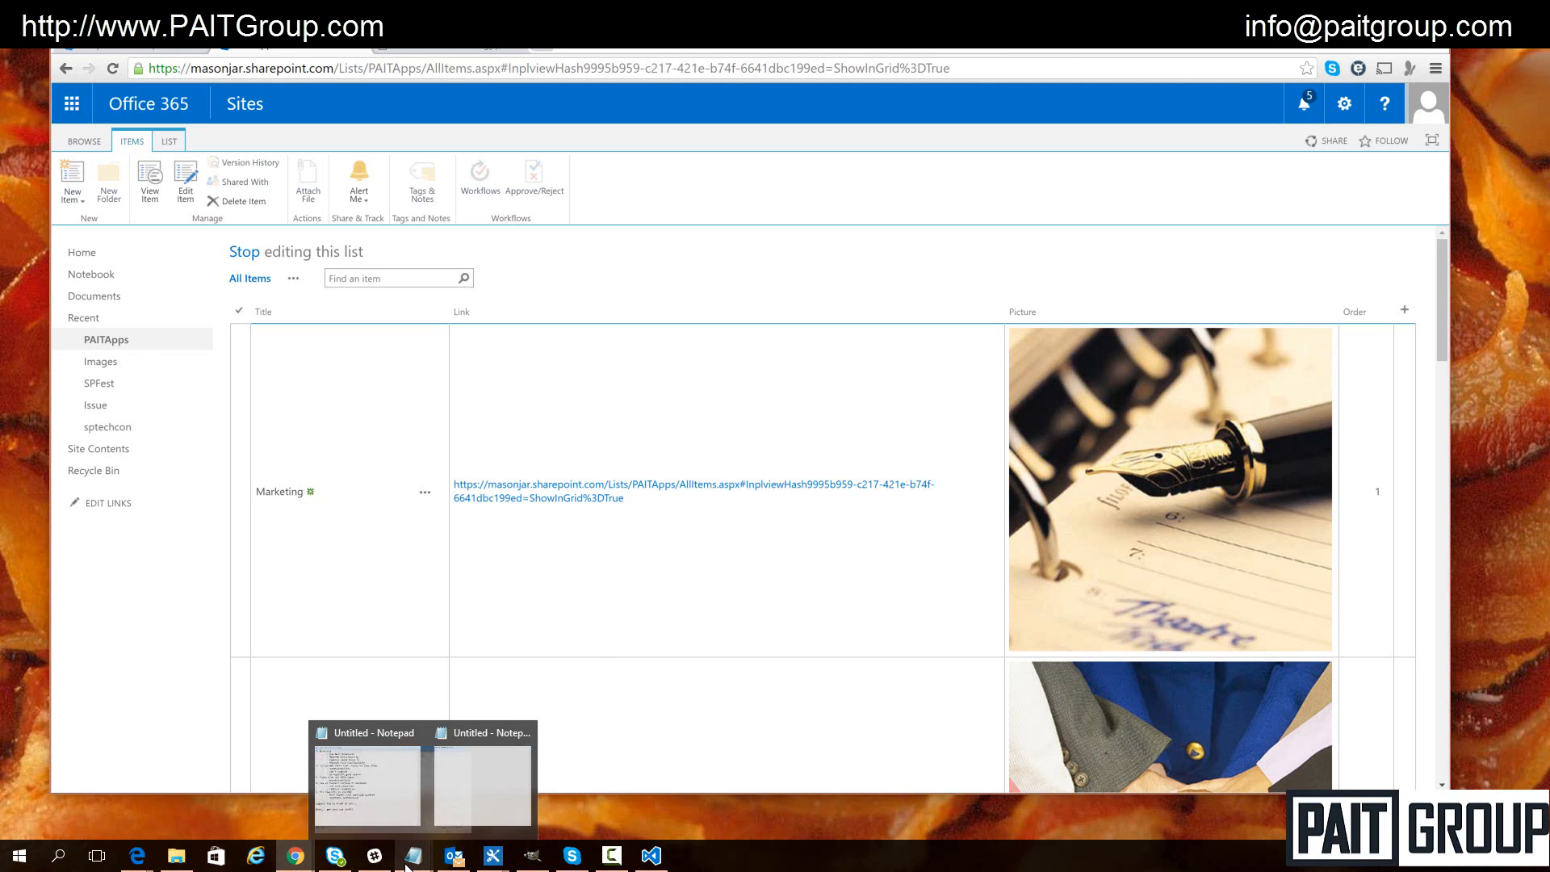
{"action": "left_click", "coordinate": [485, 801]}
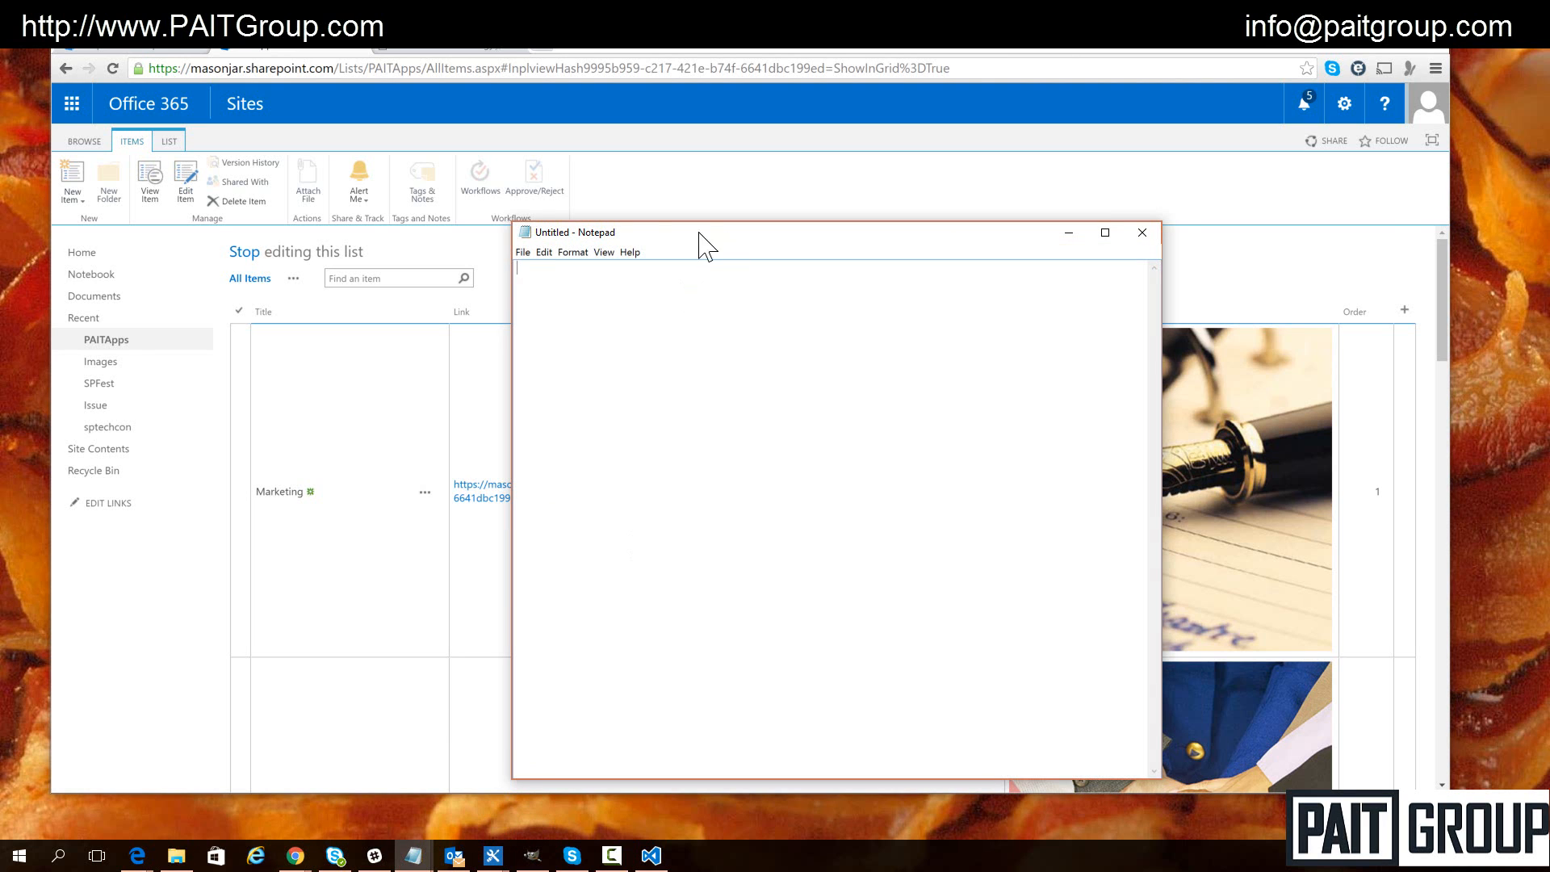
{"action": "left_click_drag", "start_coordinate": [703, 232], "coordinate": [569, 198]}
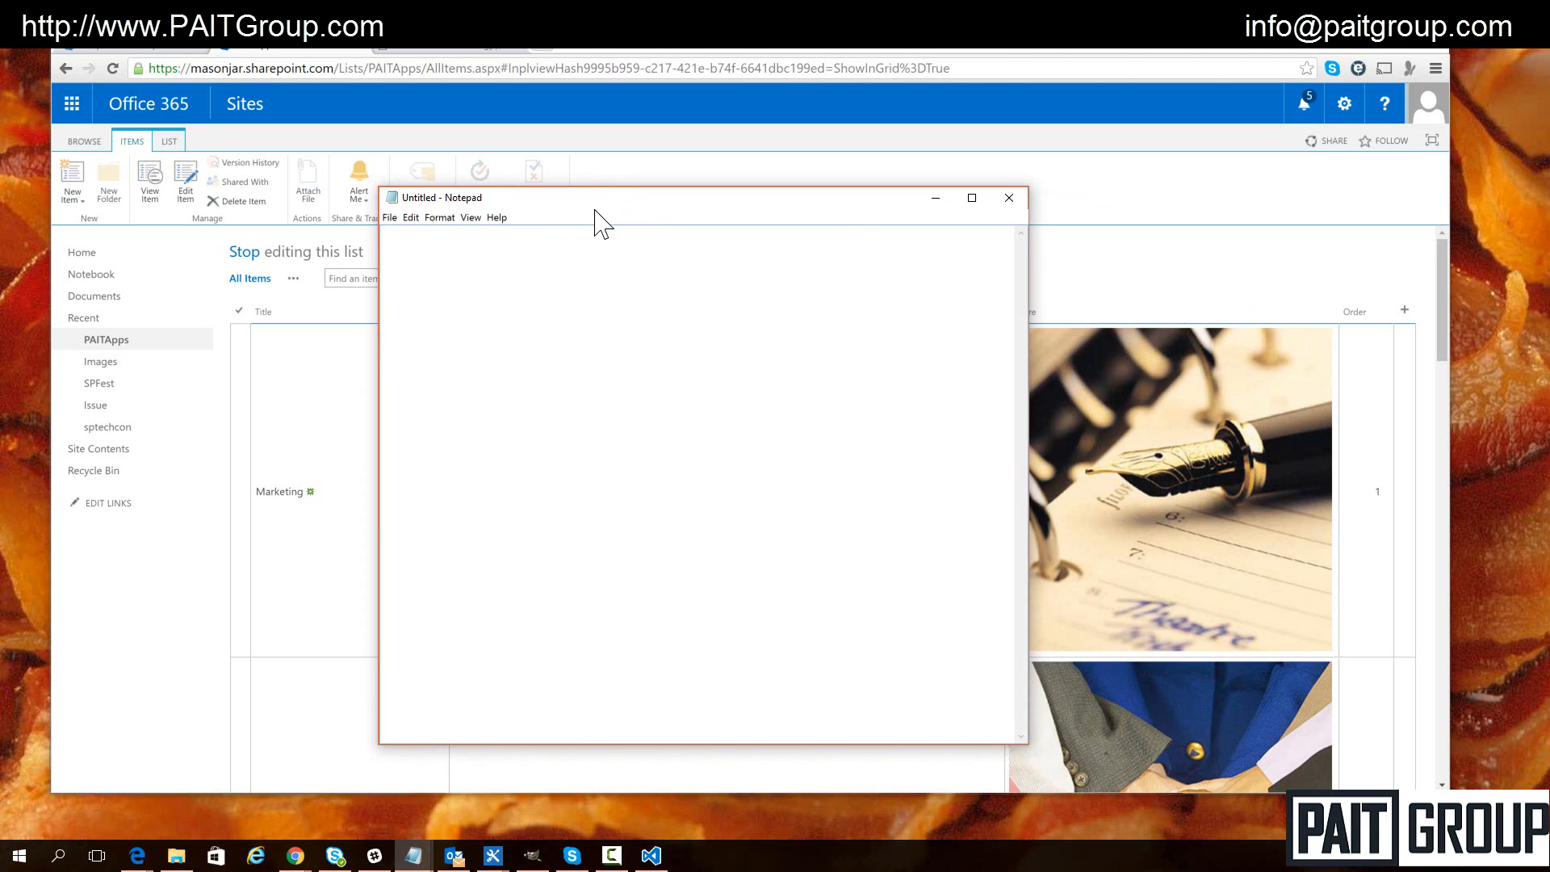
{"action": "key", "text": "alt+Tab"}
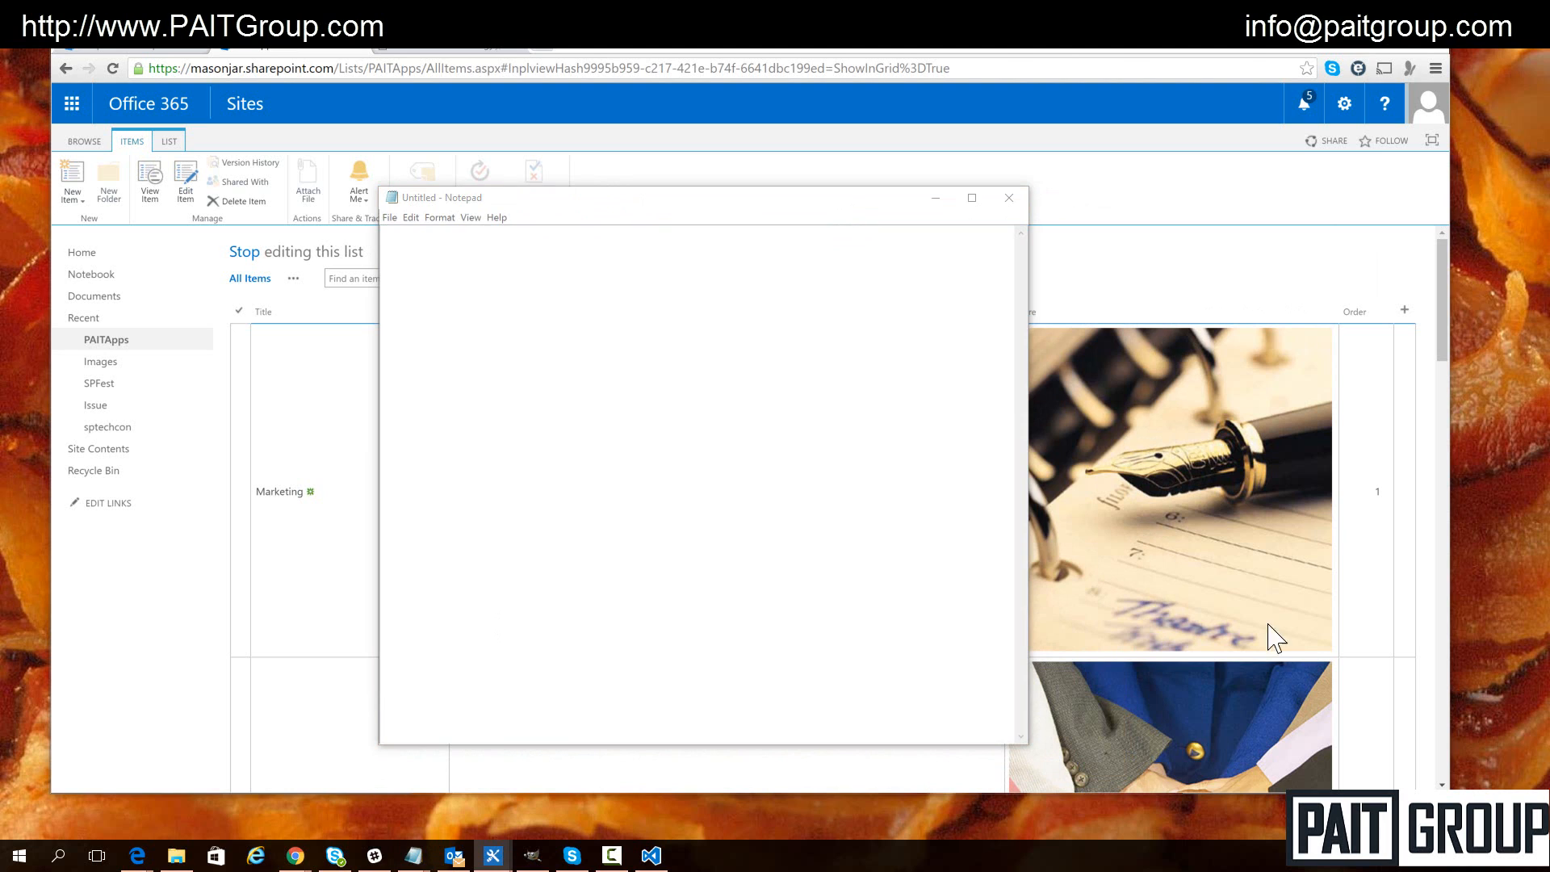
{"action": "left_click", "coordinate": [696, 428]}
{"action": "type", "text": "<script type=\"text/javascript\" src=\"https://code.jquery.com/jquery-1.12.3.min.js\"></script> <script type=\"text/javascript\" src=\"//cdnjs.cloudflare.com/ajax/libs/masonry/4.1.0/masonry.pkgd.min.js\" ></script> <script type=\"text/javascript\" src=\"//markrackley.net/scripts/PAITGroup.AppLauncher.1.0.min.js\" ></script>  <link rel=\"stylesheet\" href=\"//markrackley.net/scripts/PAITGroup.AppLauncher.css\">  <div id=\"PAITApps\"></div>  <script type=\"text/javascript\"> \t$().PAITGroupAppLauncher({ \t\ttileWidth:\t100, \t\ttileHeight:\t100, \t\tshowTitle:\ttrue \t}); </script>"}
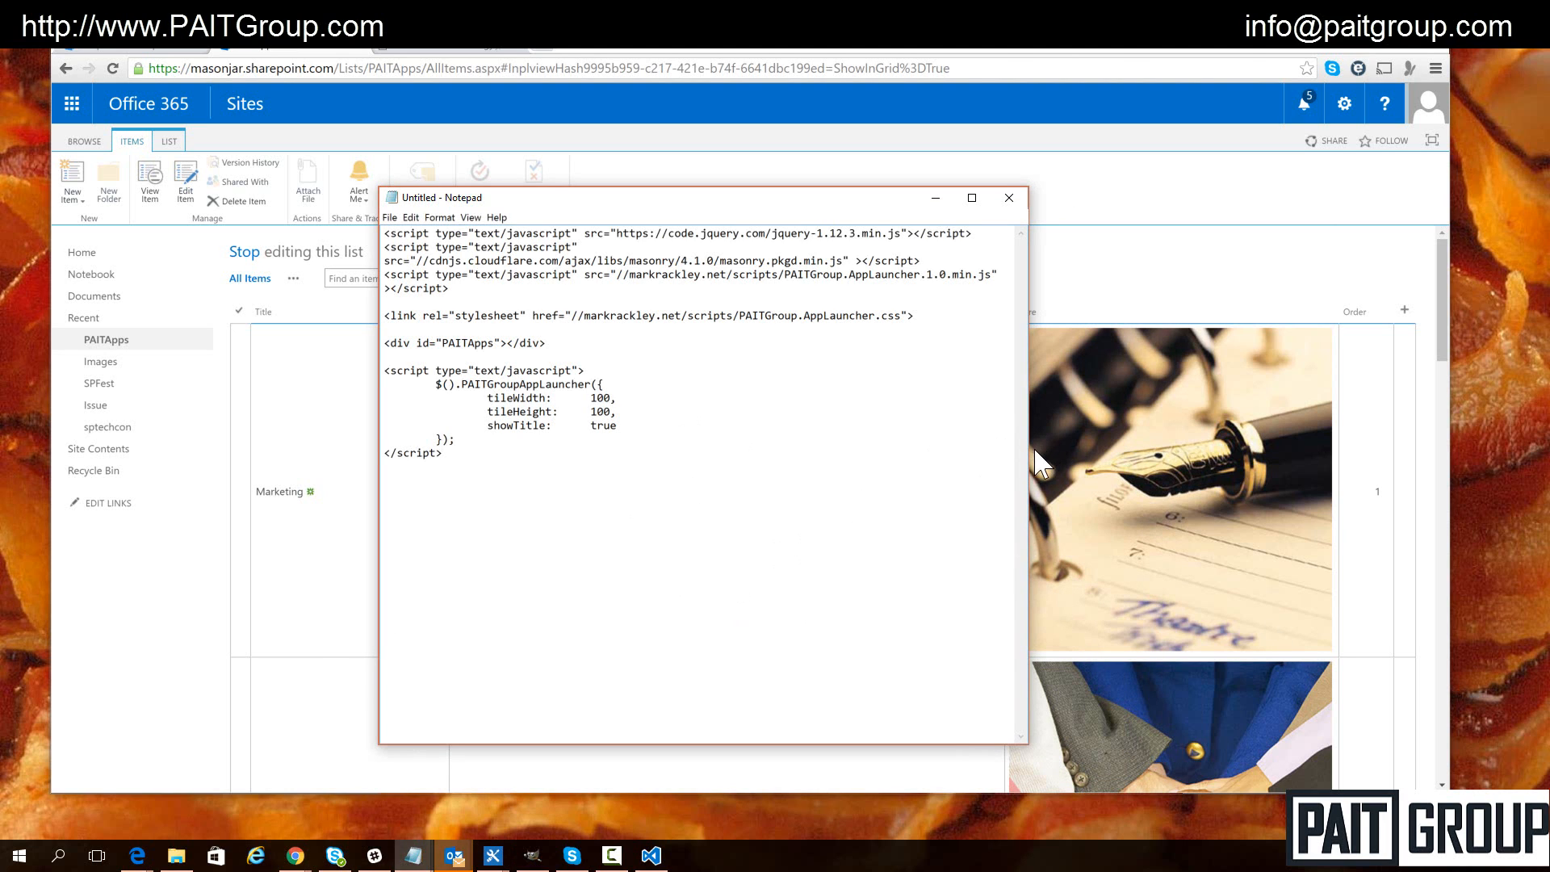
{"action": "left_click_drag", "start_coordinate": [1029, 455], "coordinate": [1257, 456]}
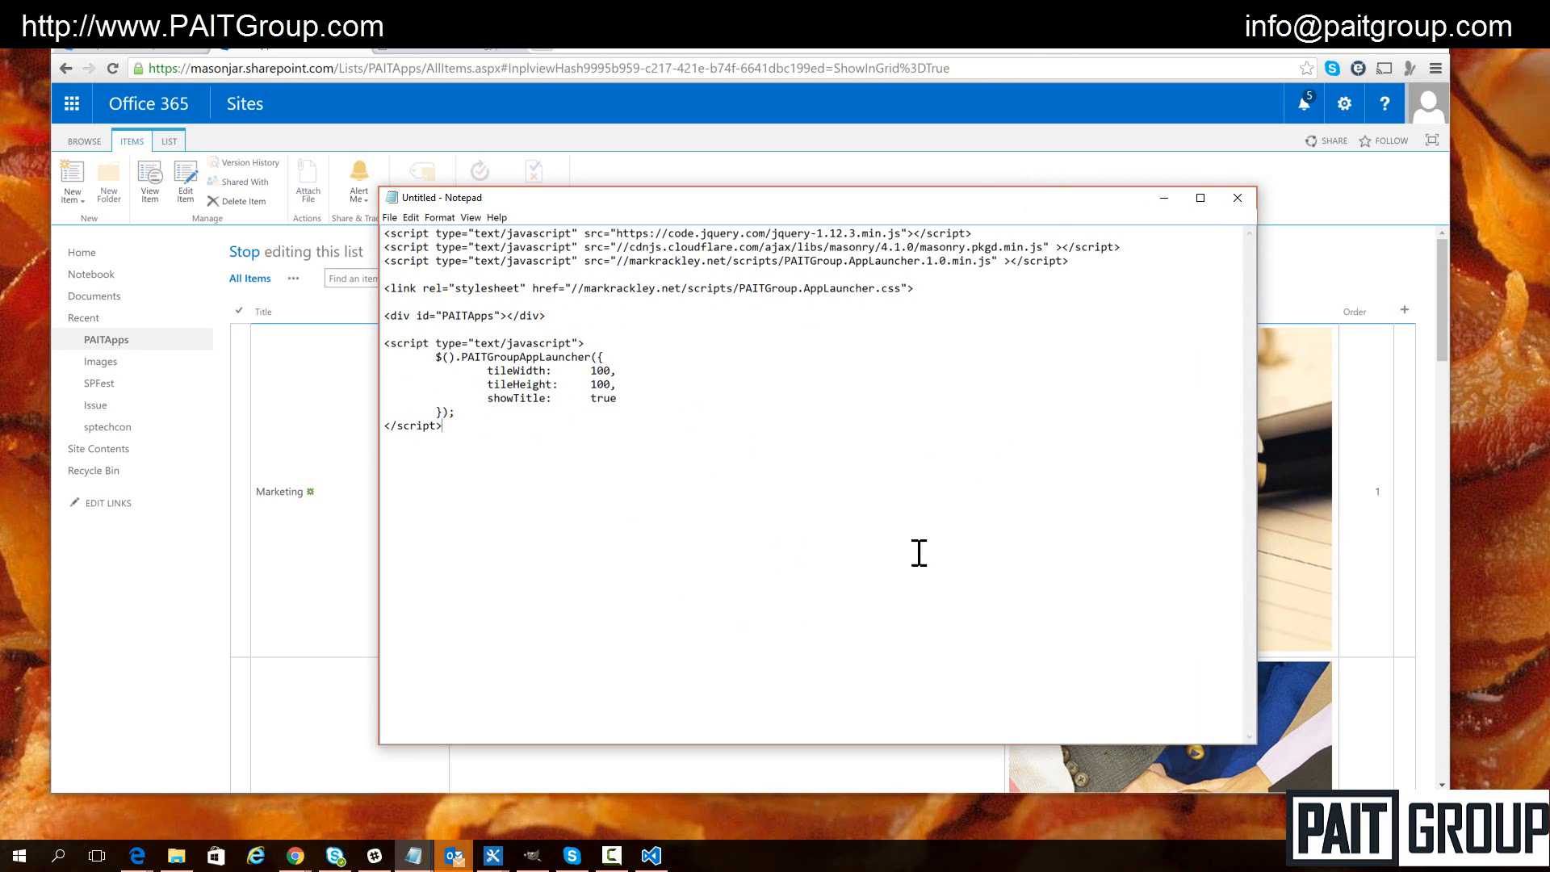
Examine the code's script references, stylesheet link, PAITApps div and the tileWidth, tileHeight and showTitle settings
{"action": "left_click", "coordinate": [791, 234]}
{"action": "double_click", "coordinate": [890, 291]}
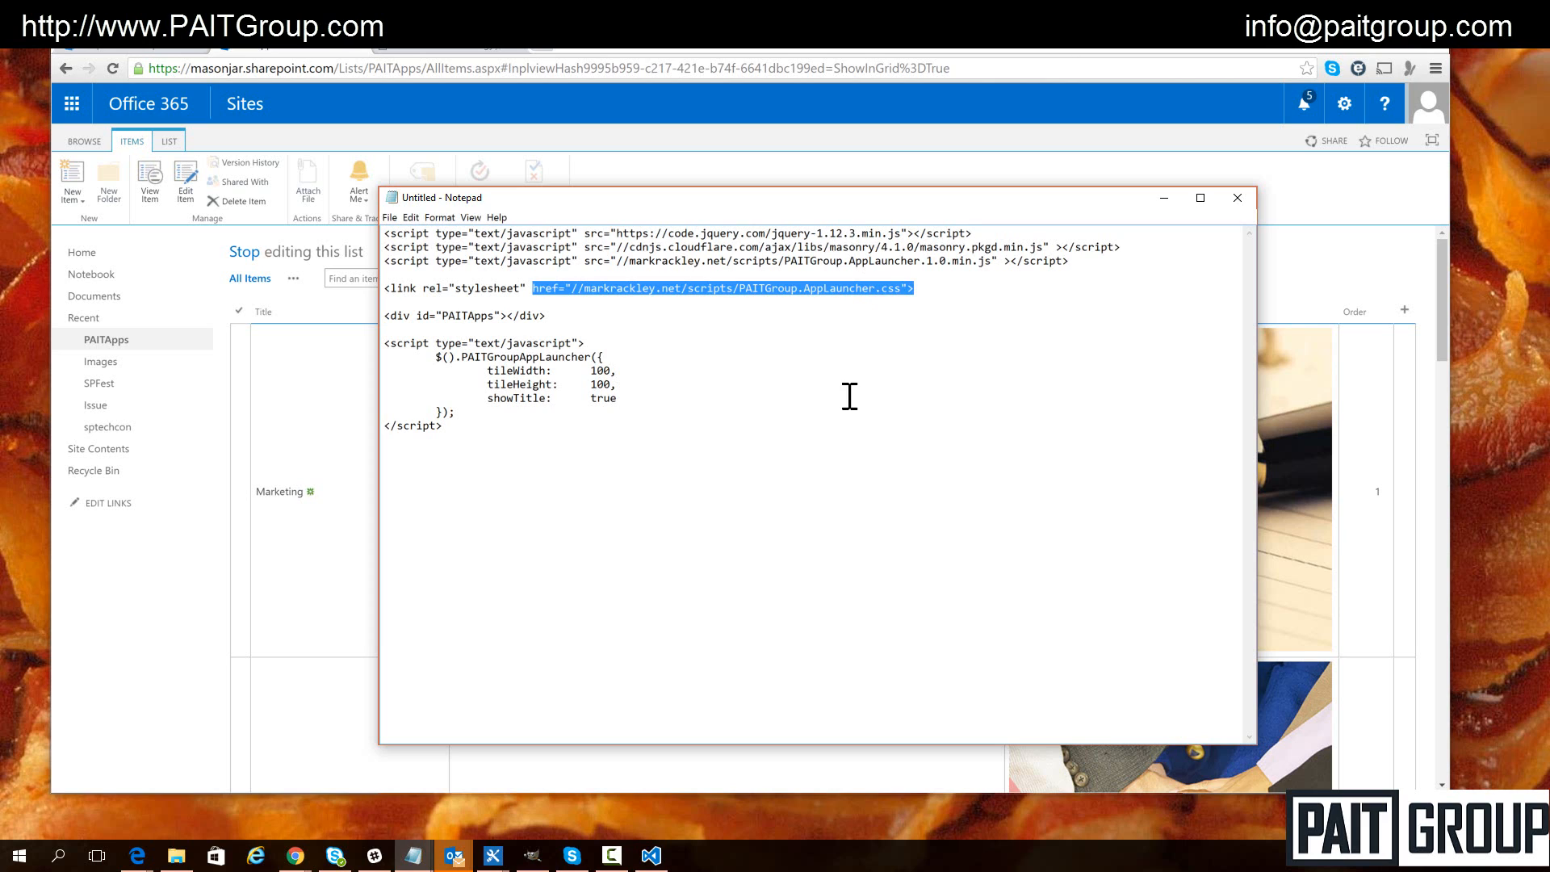
{"action": "left_click", "coordinate": [560, 316]}
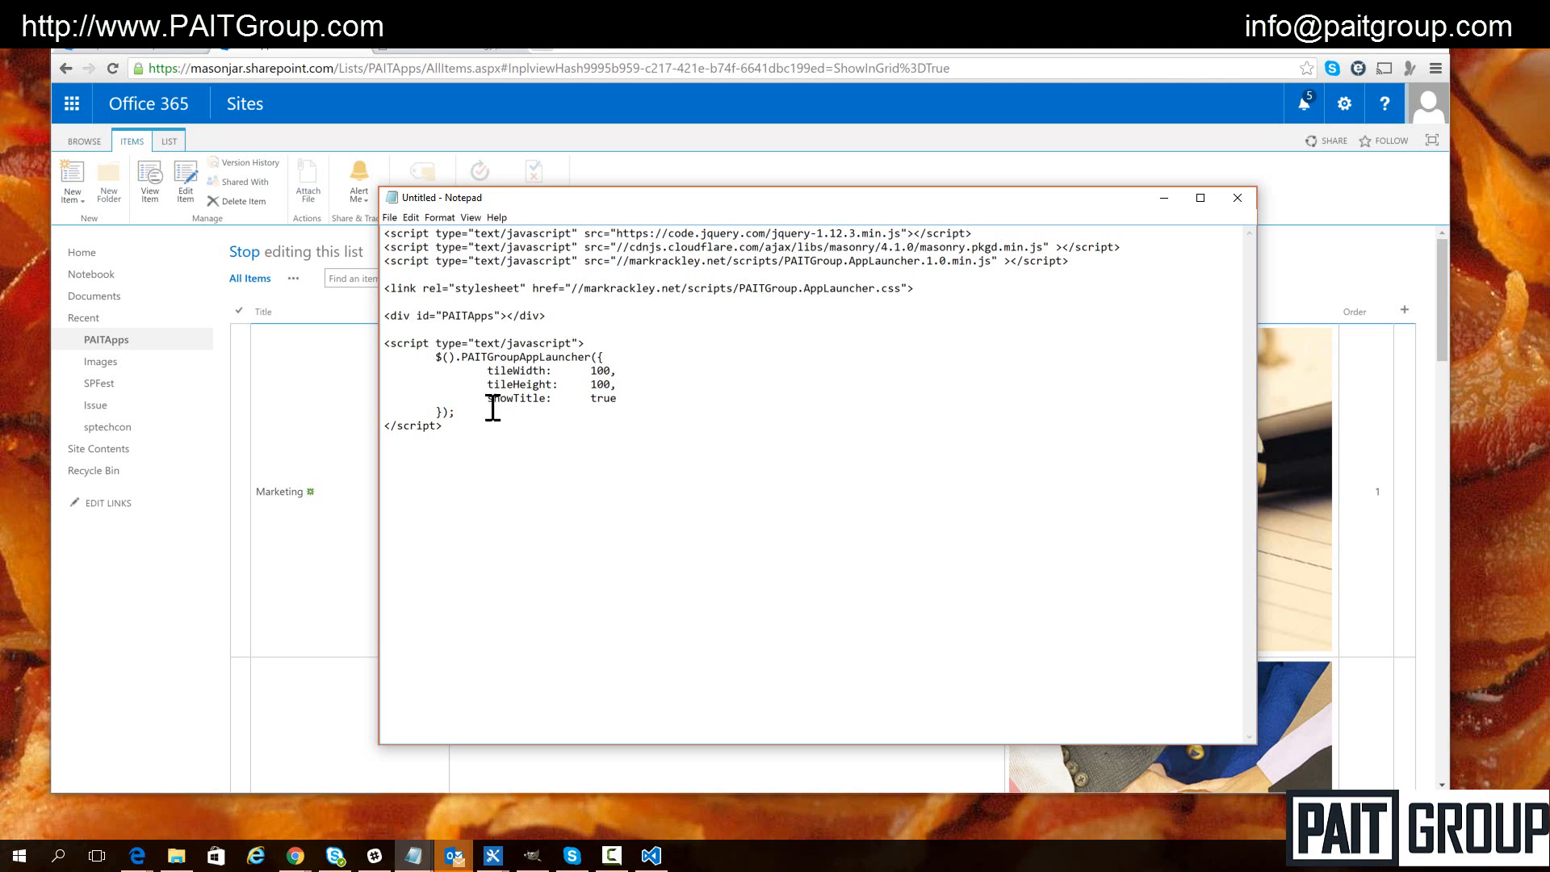
{"action": "left_click", "coordinate": [522, 357]}
{"action": "double_click", "coordinate": [606, 398]}
{"action": "left_click", "coordinate": [582, 379]}
Save the code to the Desktop as PAITApps.js with the file type All Files
{"action": "left_click", "coordinate": [390, 218]}
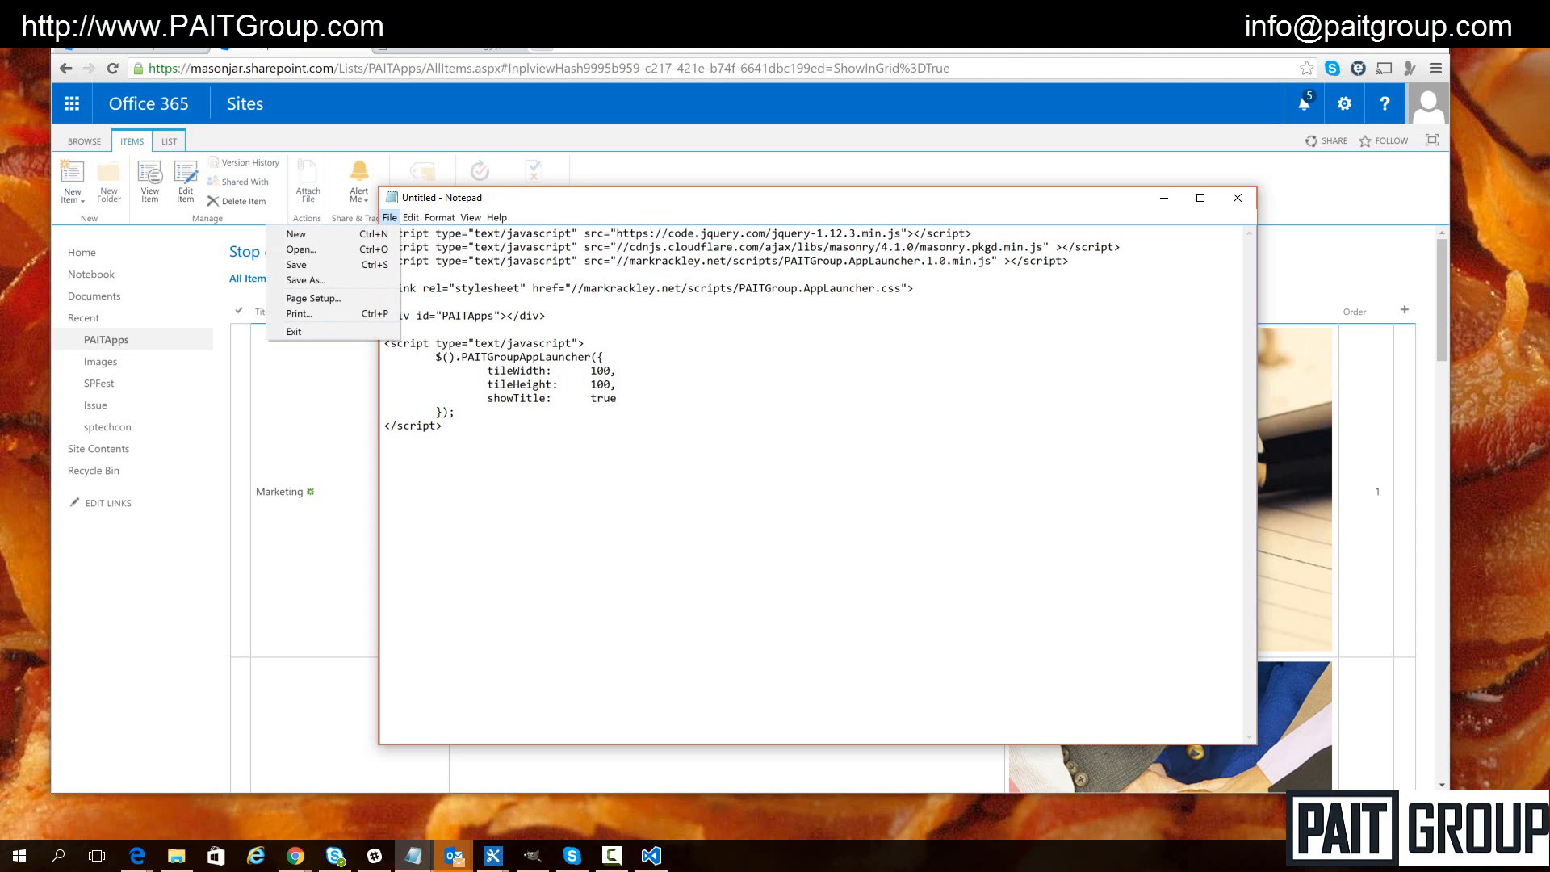
{"action": "left_click", "coordinate": [354, 268]}
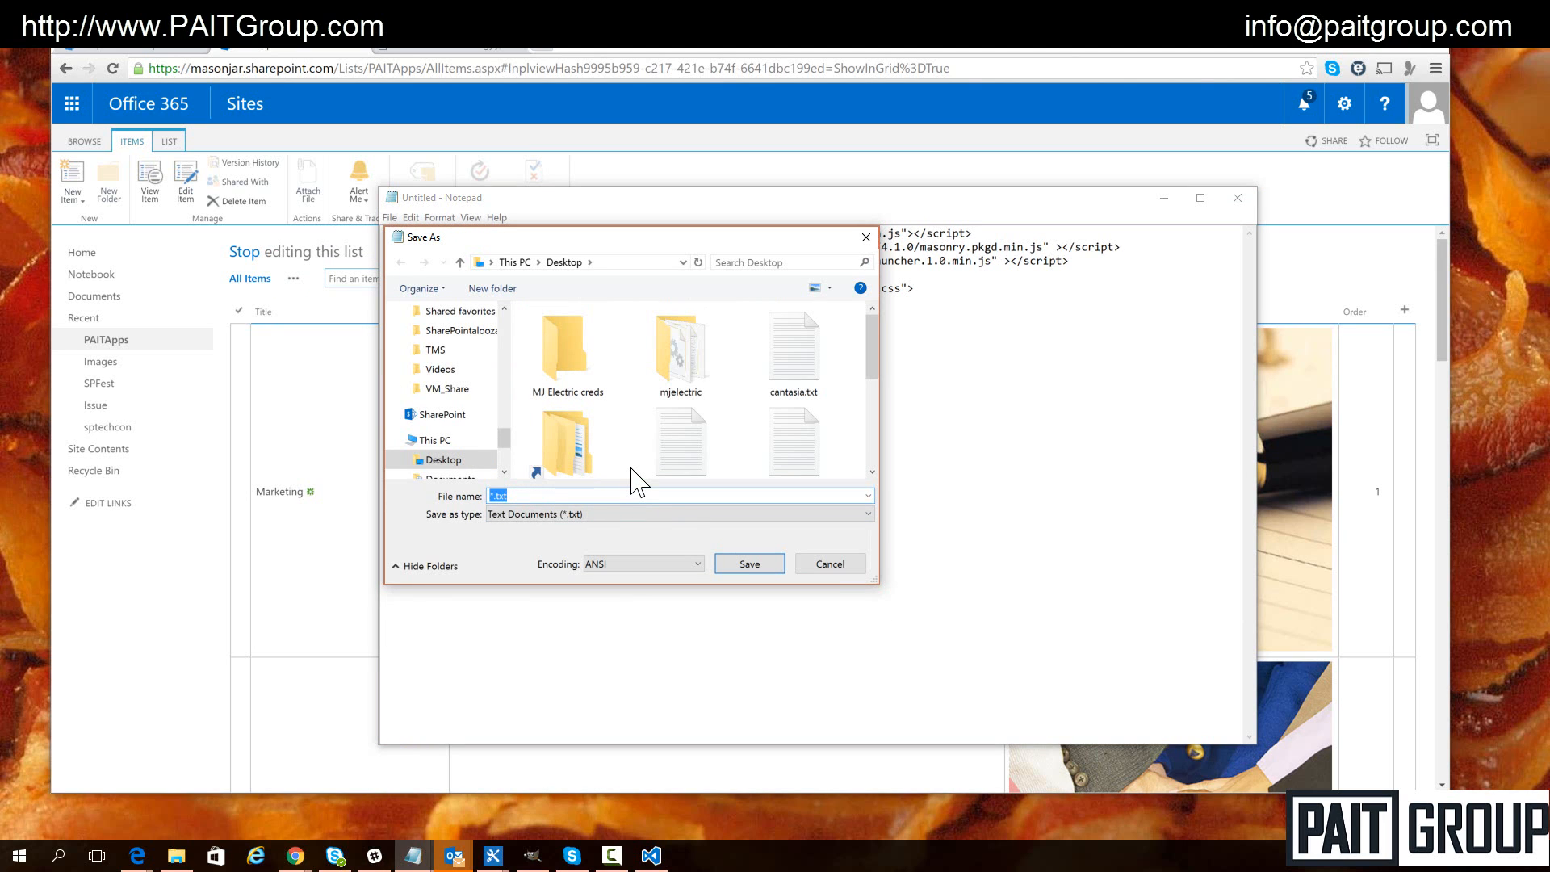
{"action": "type", "text": "PAITApps.js"}
{"action": "left_click", "coordinate": [655, 515]}
{"action": "left_click", "coordinate": [640, 539]}
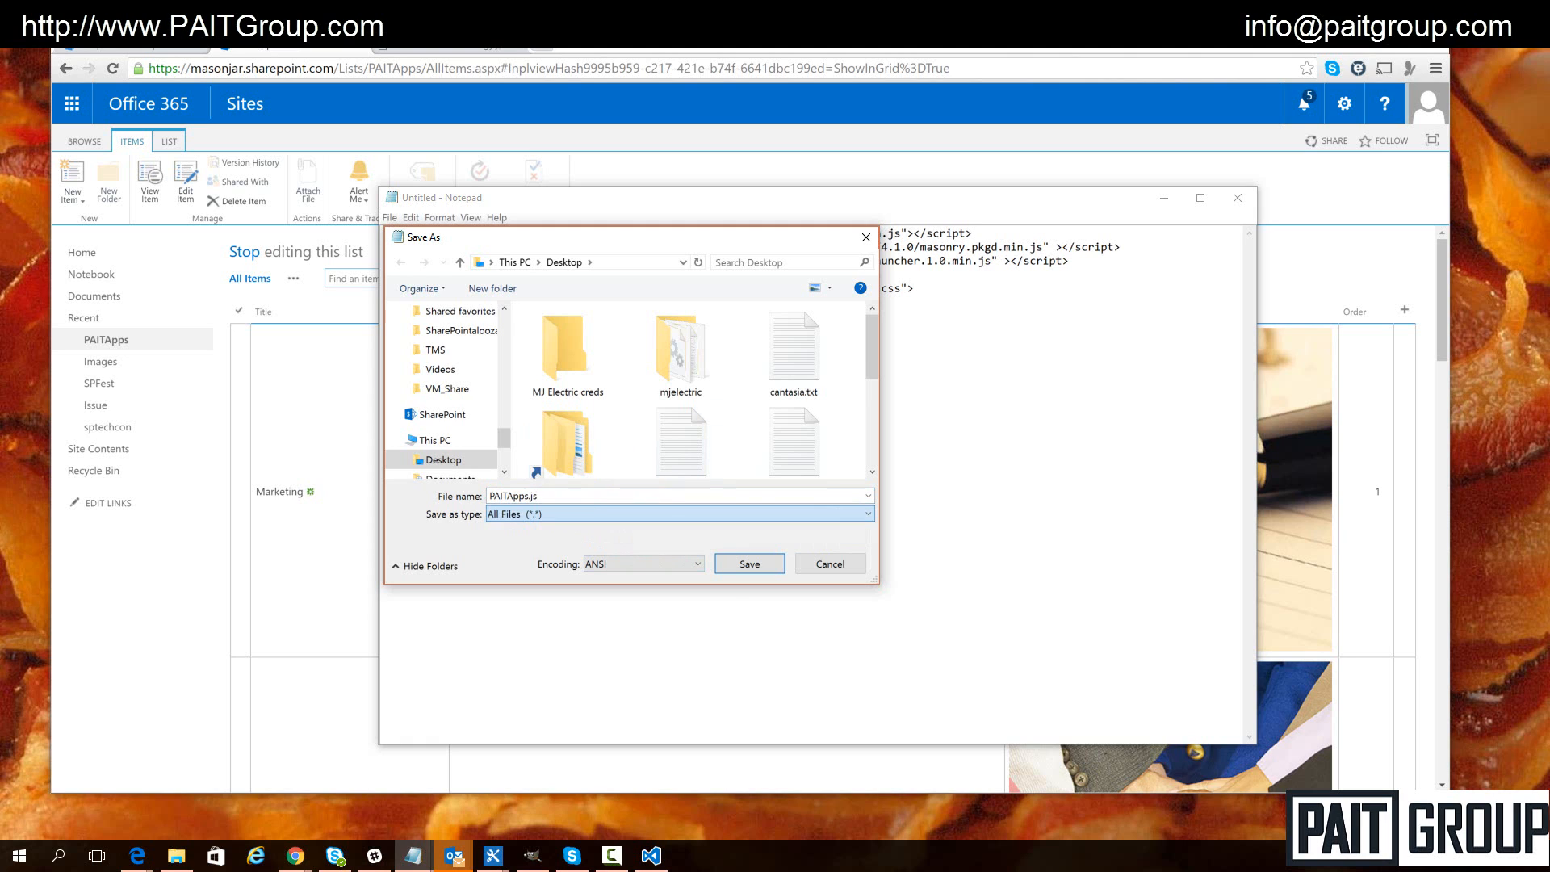
{"action": "left_click", "coordinate": [731, 567]}
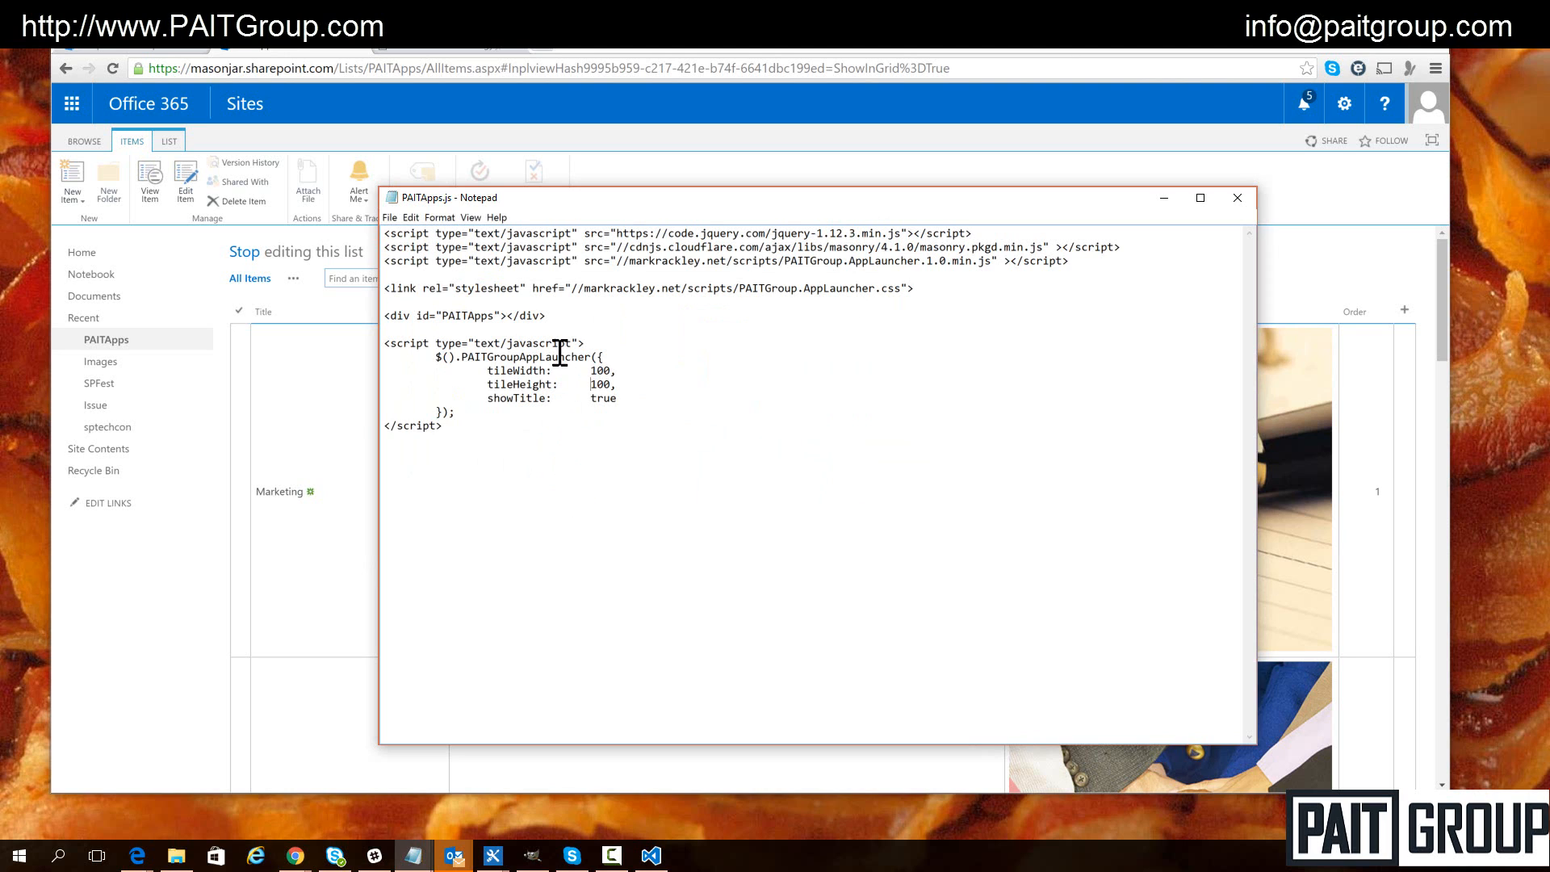
Switch to the browser and open the Site Assets library from the site contents
{"action": "left_click", "coordinate": [465, 52]}
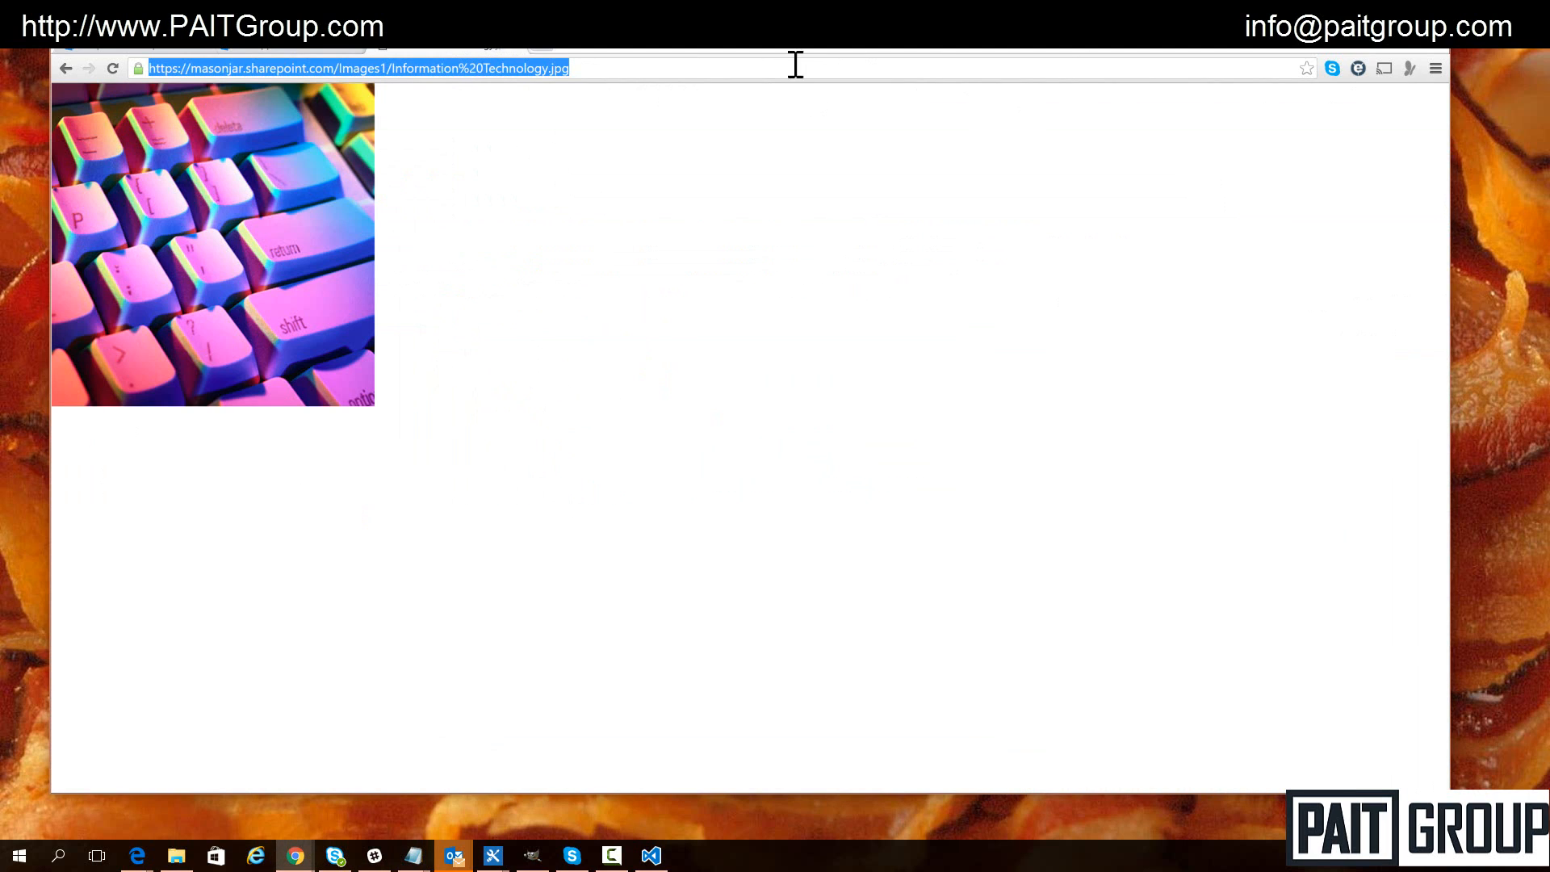
{"action": "left_click", "coordinate": [66, 68]}
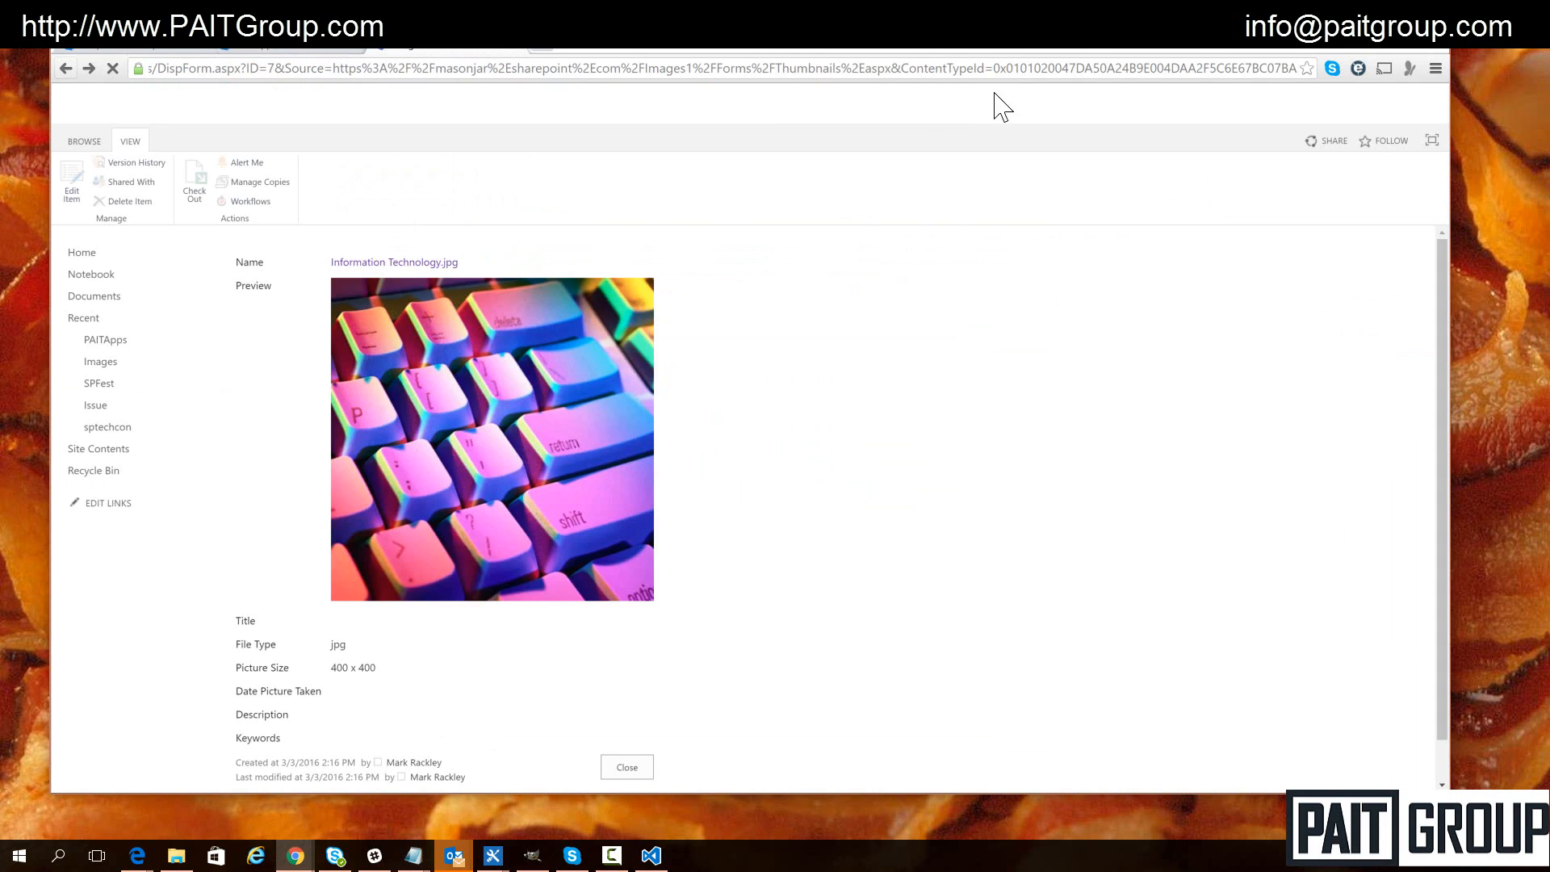
{"action": "left_click", "coordinate": [1342, 105]}
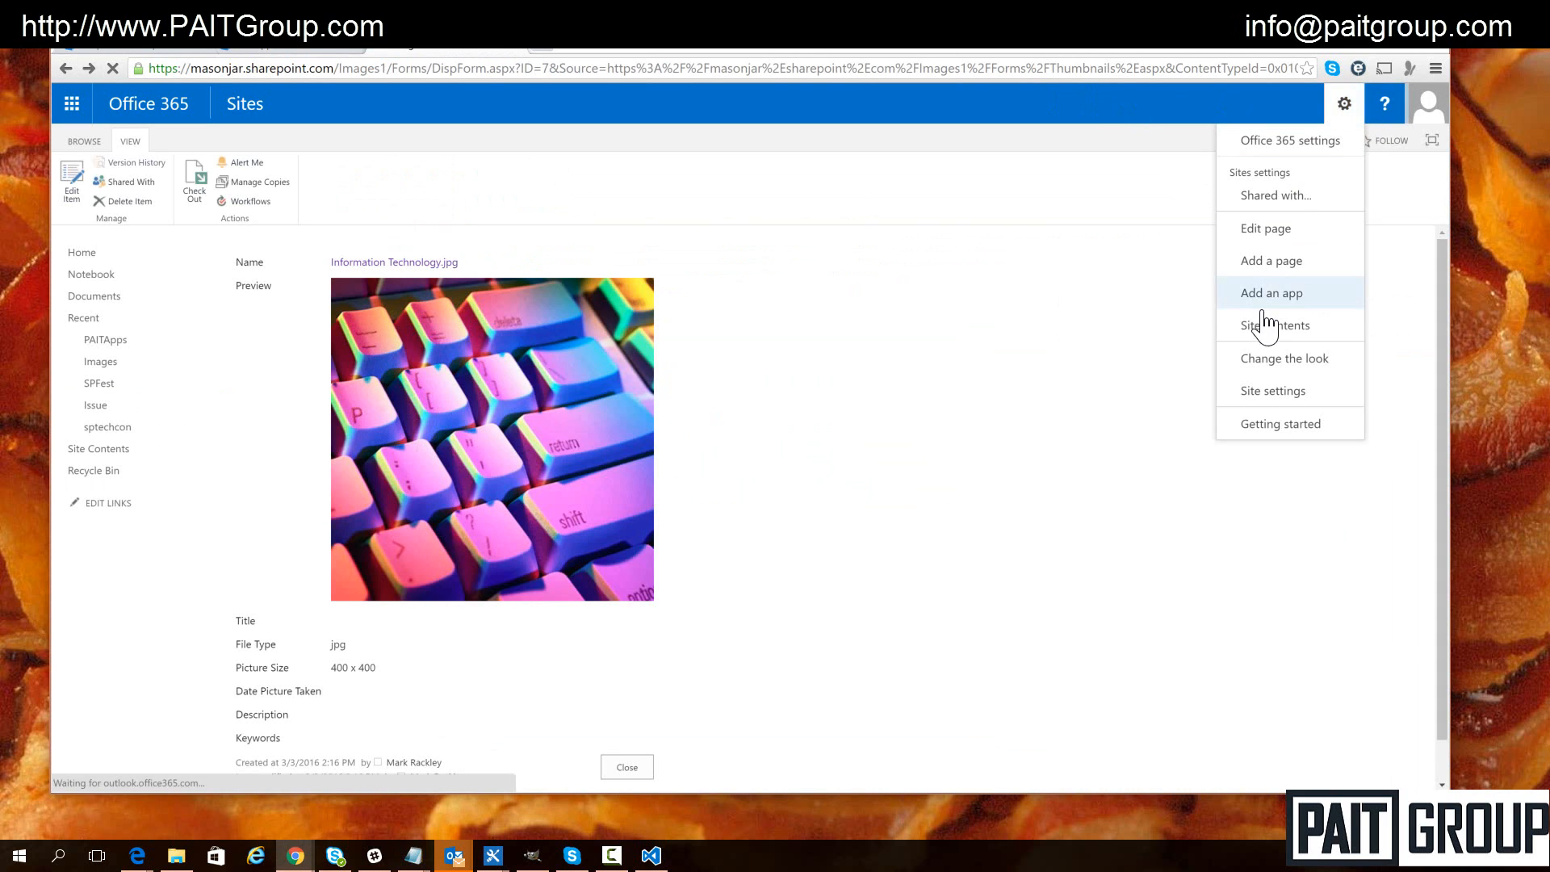
{"action": "left_click", "coordinate": [1265, 325]}
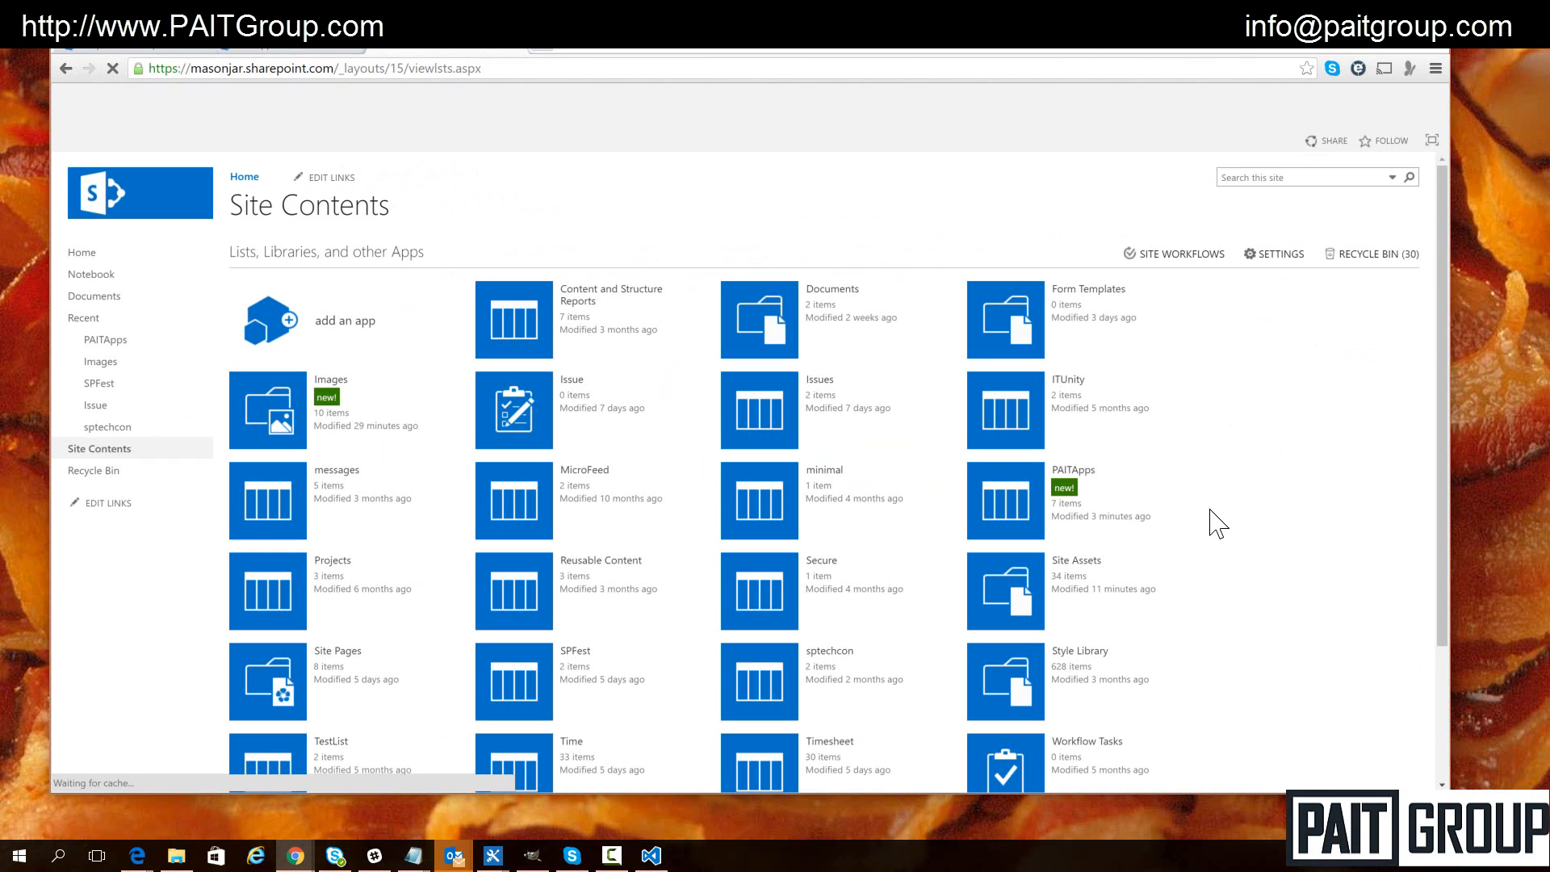
{"action": "scroll", "coordinate": [1260, 540], "scroll_direction": "down", "scroll_amount": 1}
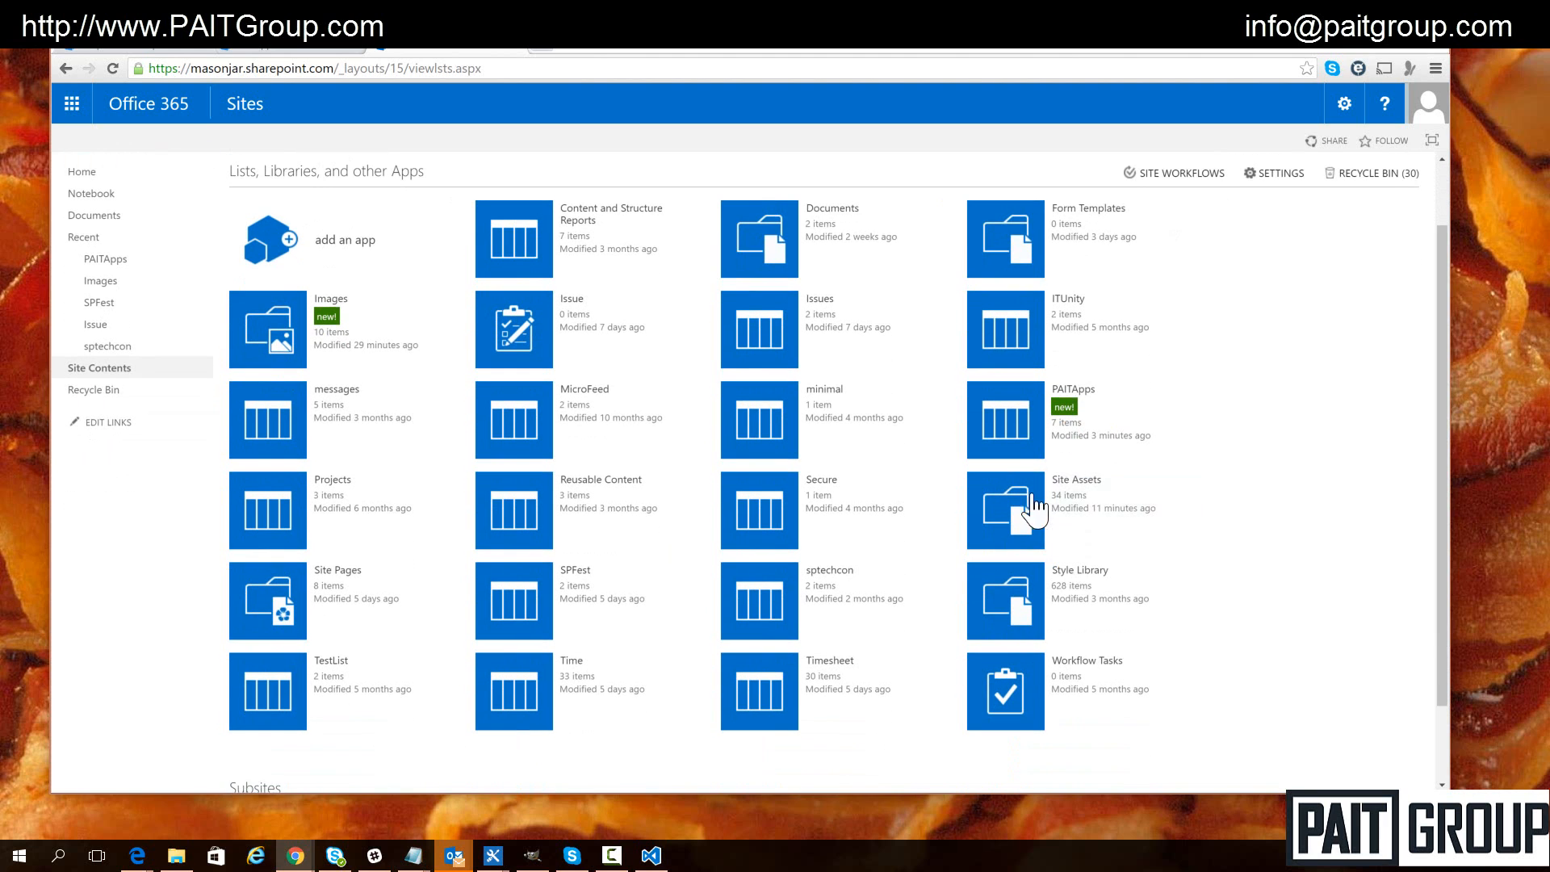
{"action": "left_click", "coordinate": [1009, 511]}
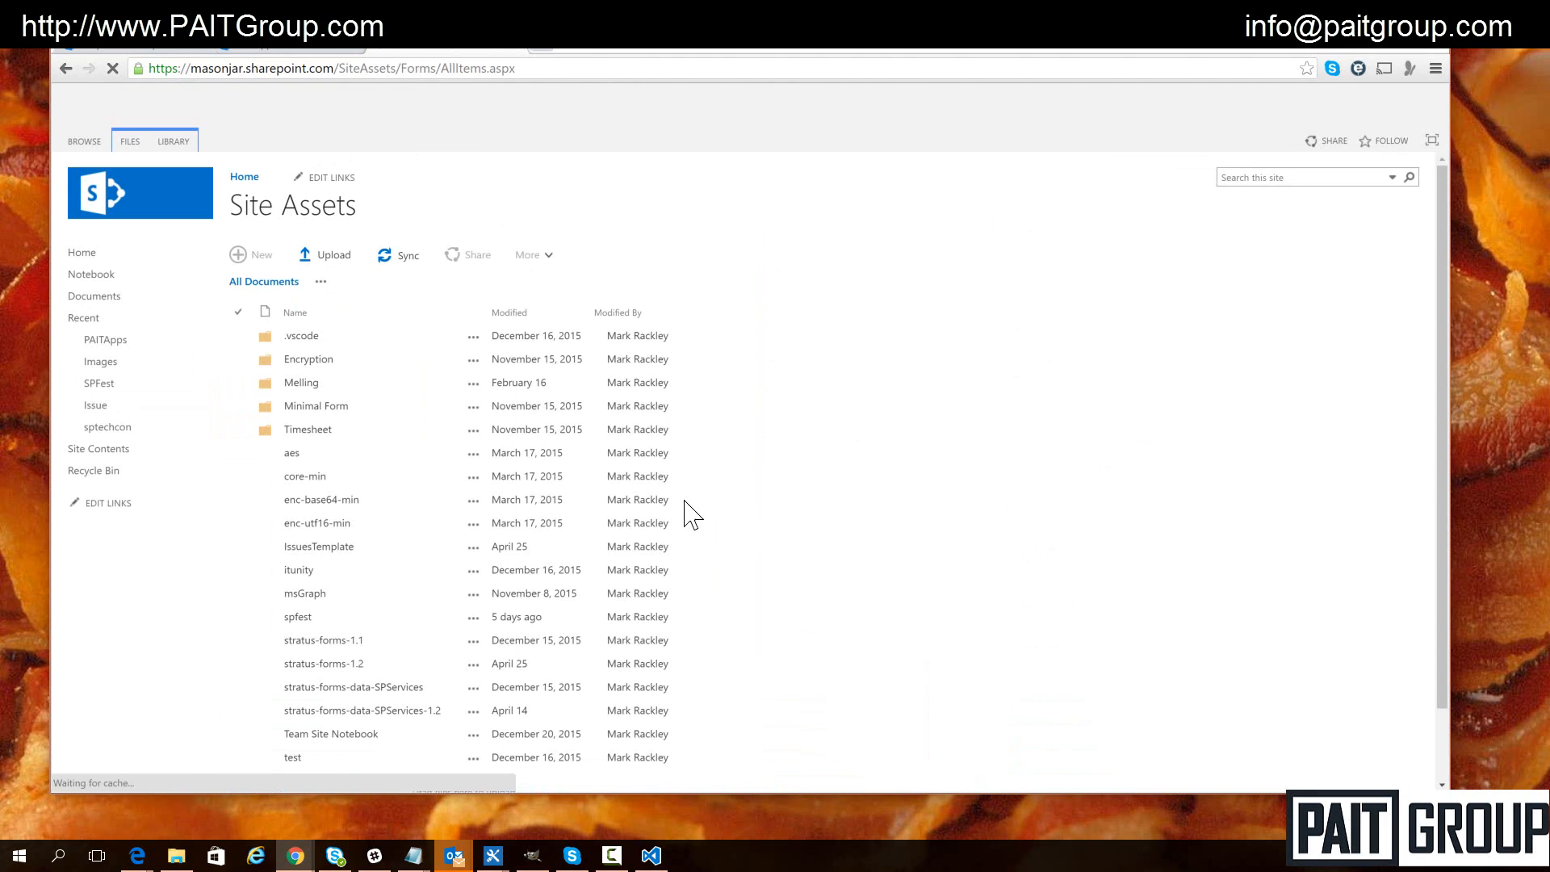
Upload PAITApps.js from the Desktop to the root folder of the Site Assets library
{"action": "left_click", "coordinate": [330, 257]}
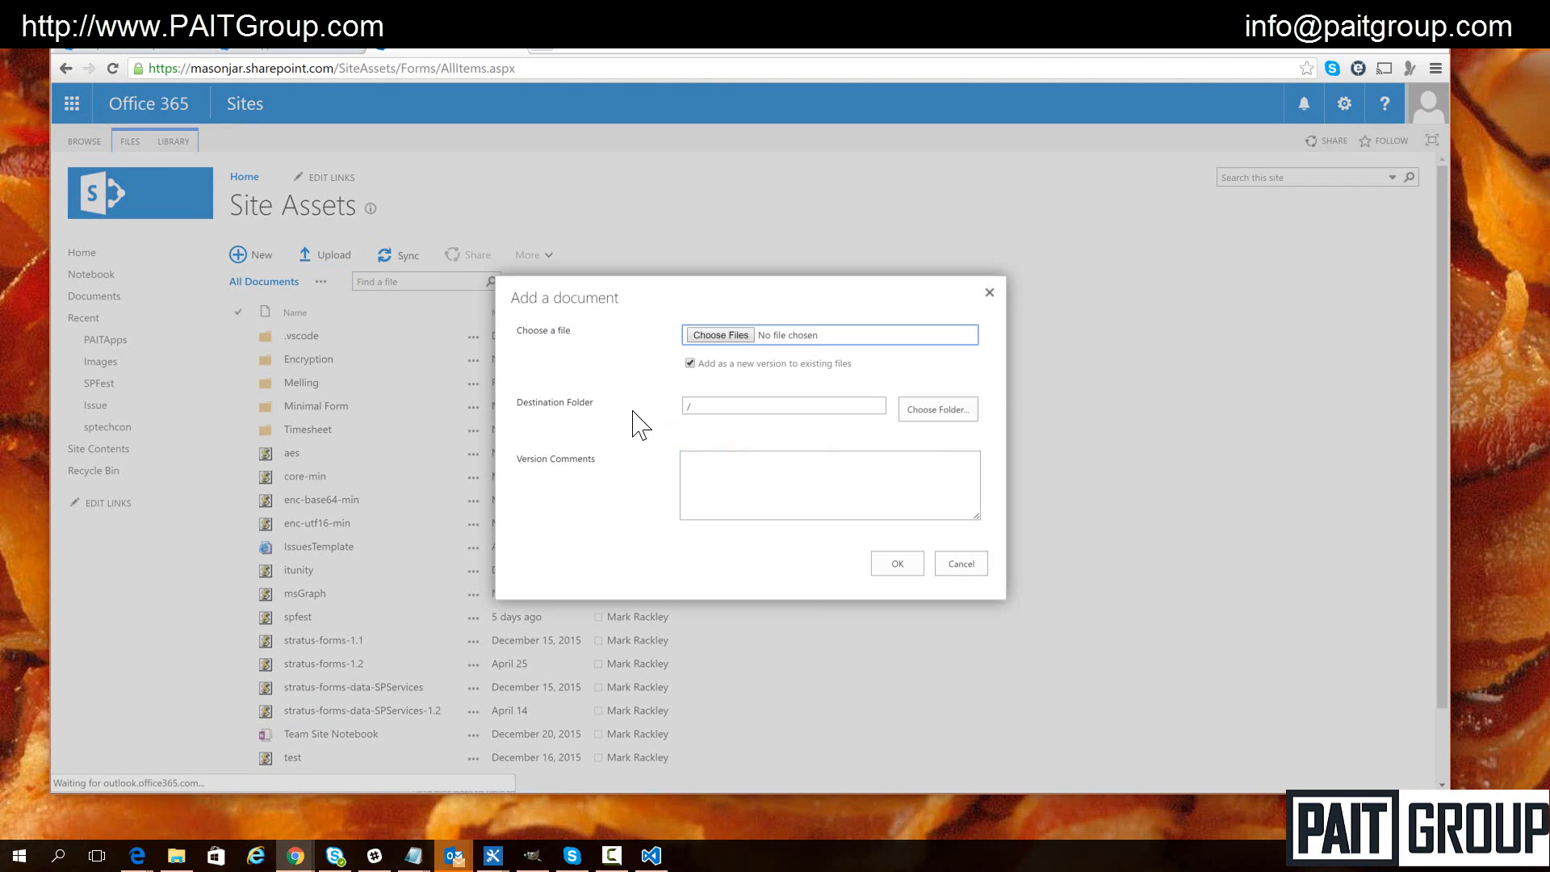
{"action": "left_click", "coordinate": [721, 335]}
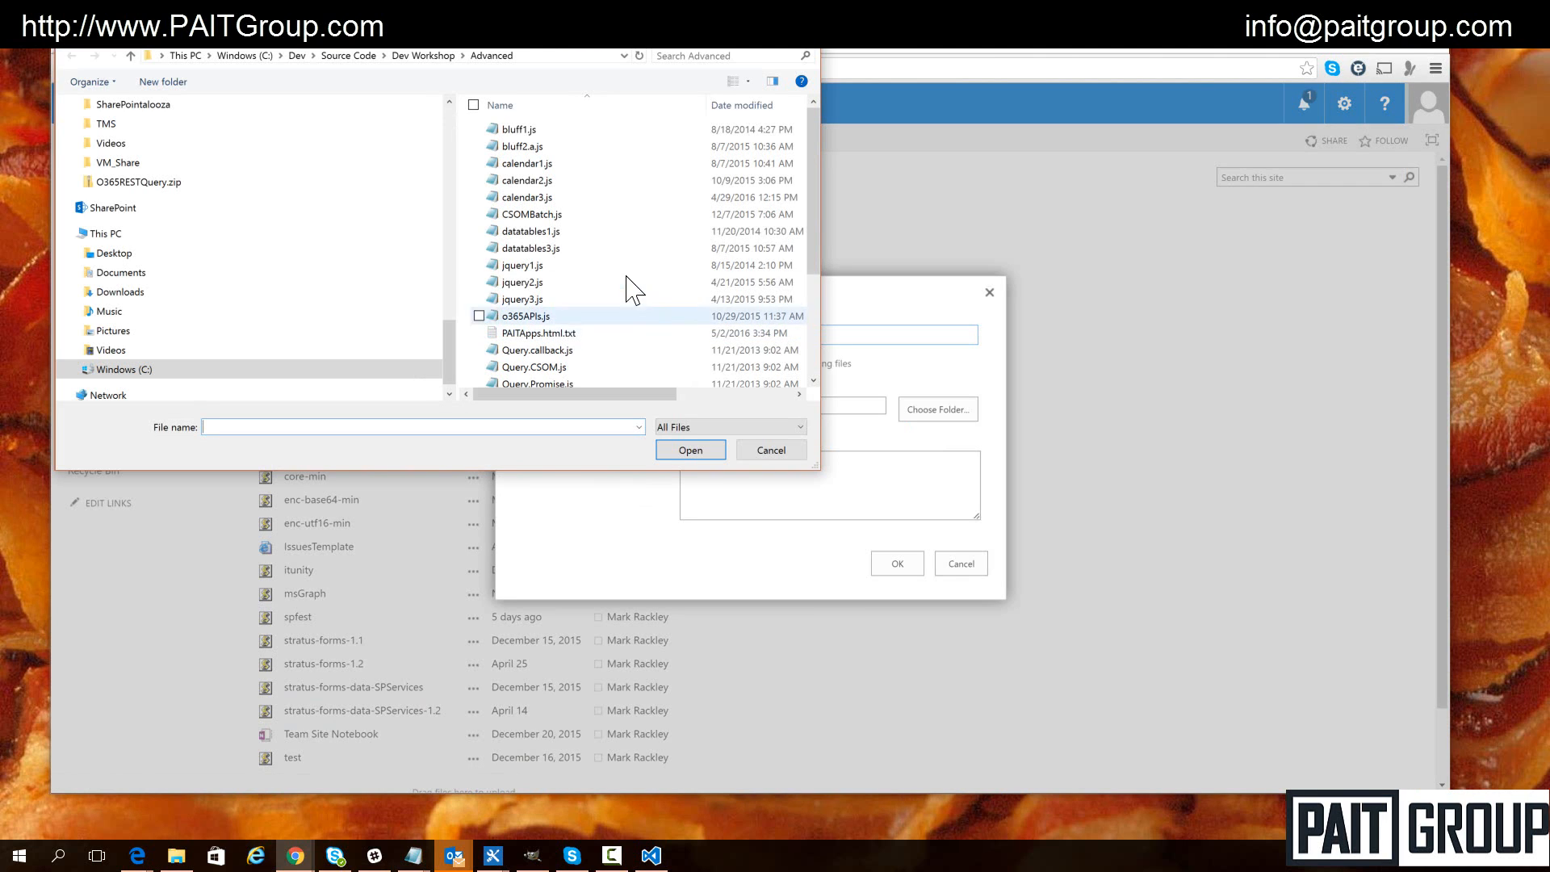
{"action": "scroll", "coordinate": [420, 230], "scroll_direction": "up", "scroll_amount": 10}
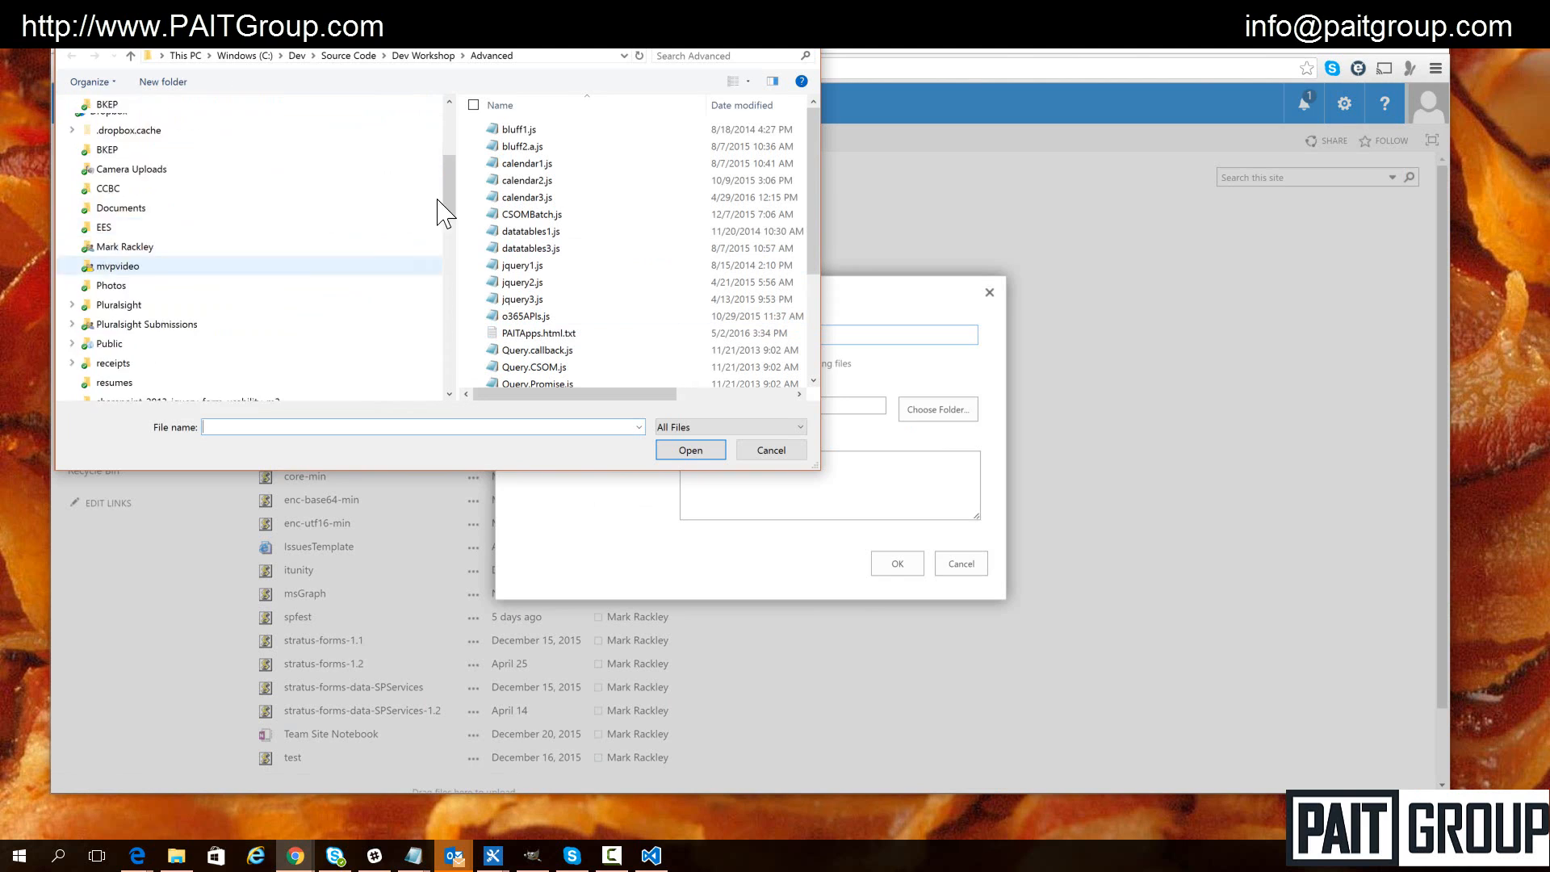
{"action": "left_click", "coordinate": [245, 143]}
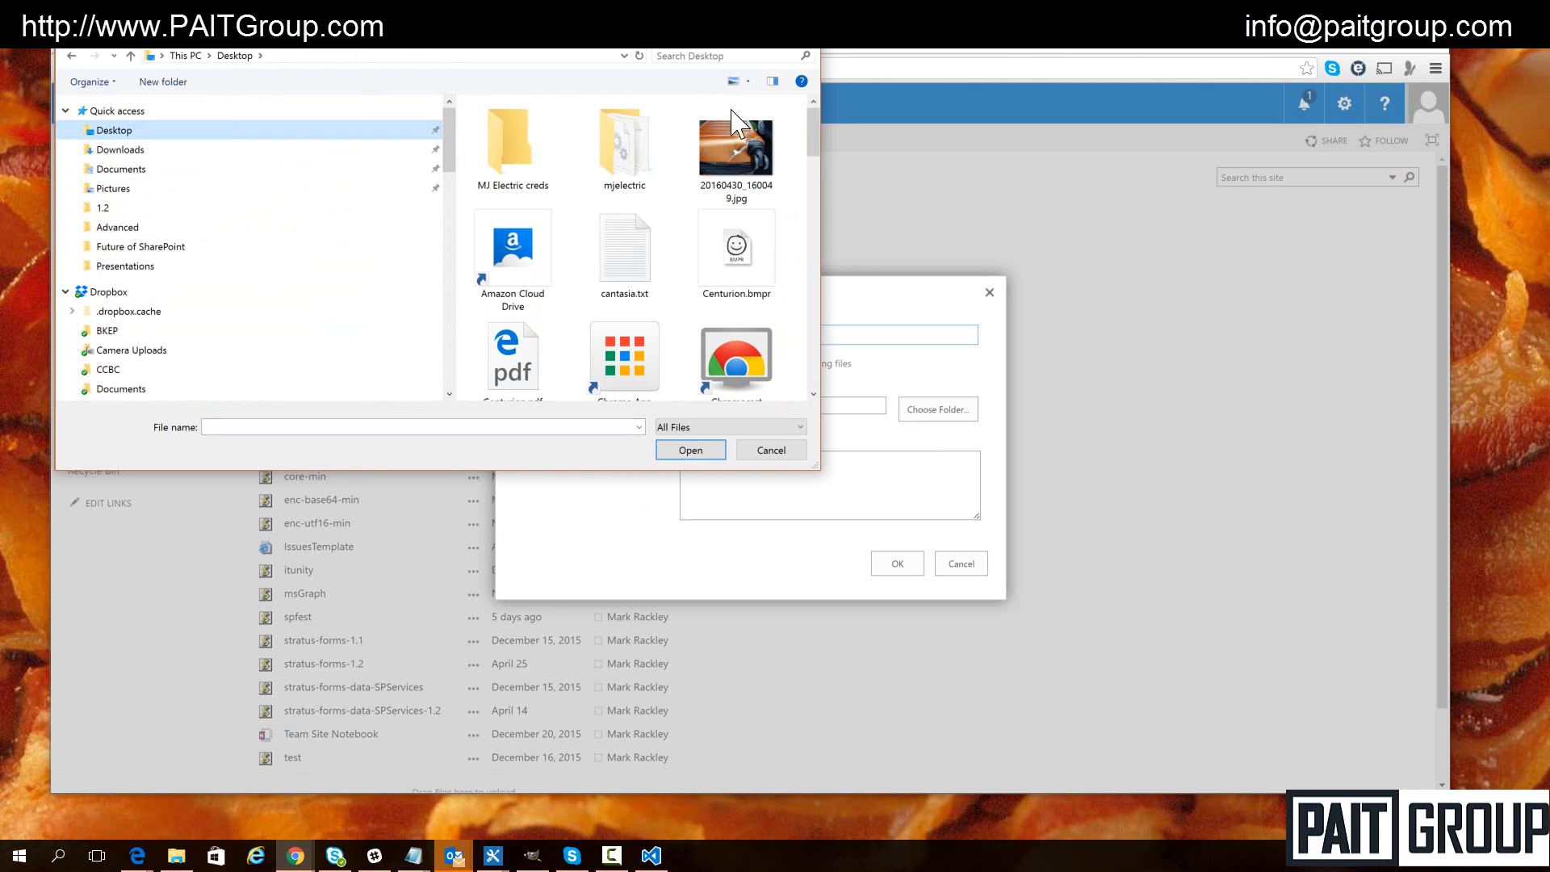
{"action": "scroll", "coordinate": [682, 287], "scroll_direction": "down", "scroll_amount": 3}
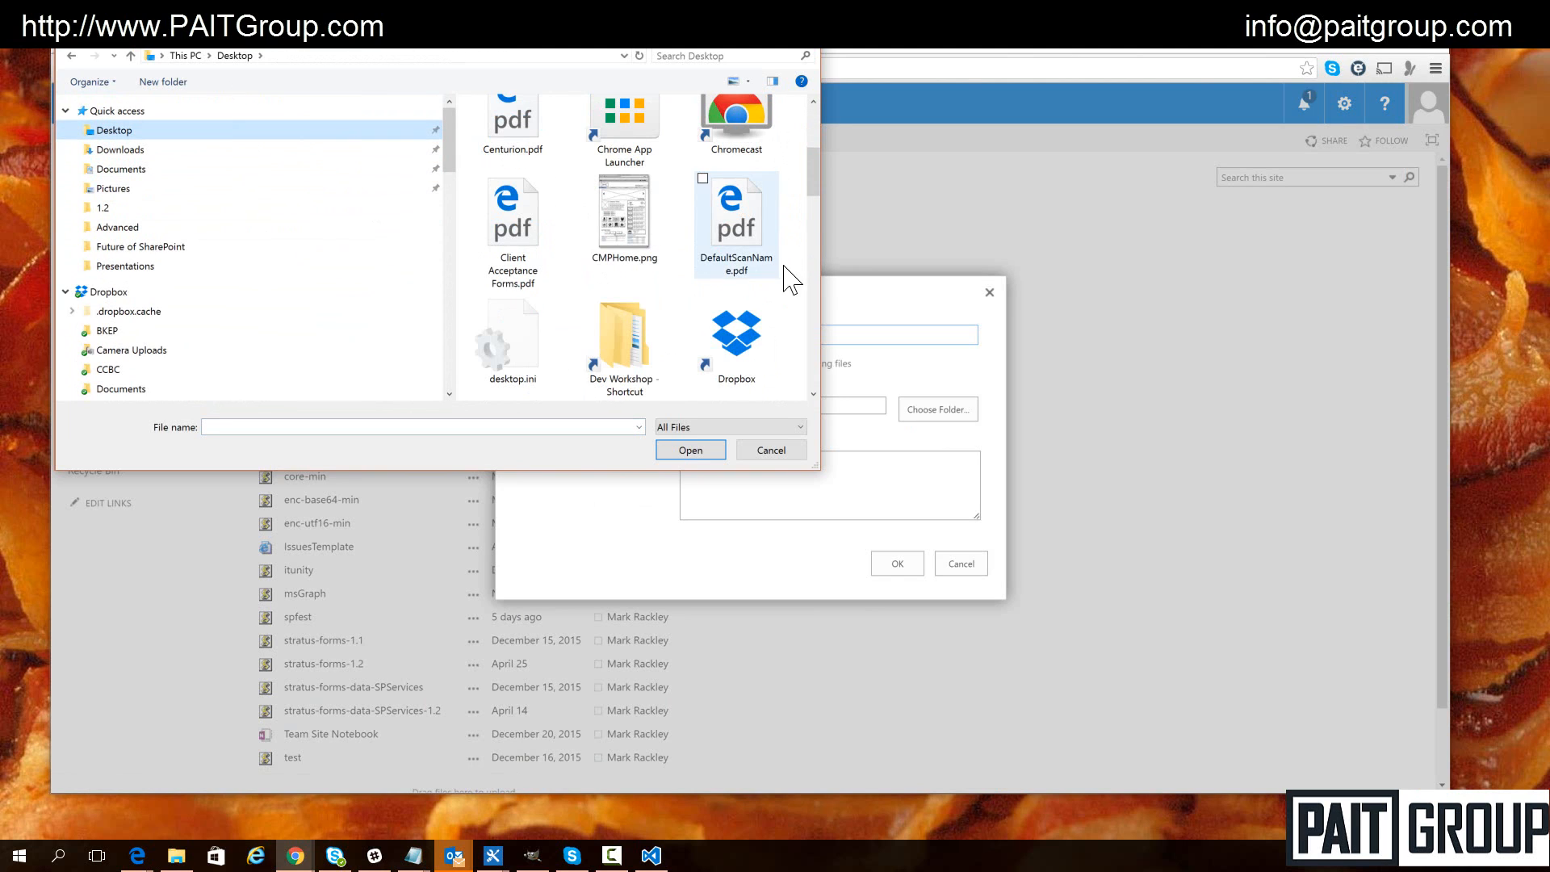
{"action": "left_click_drag", "start_coordinate": [814, 190], "coordinate": [820, 300]}
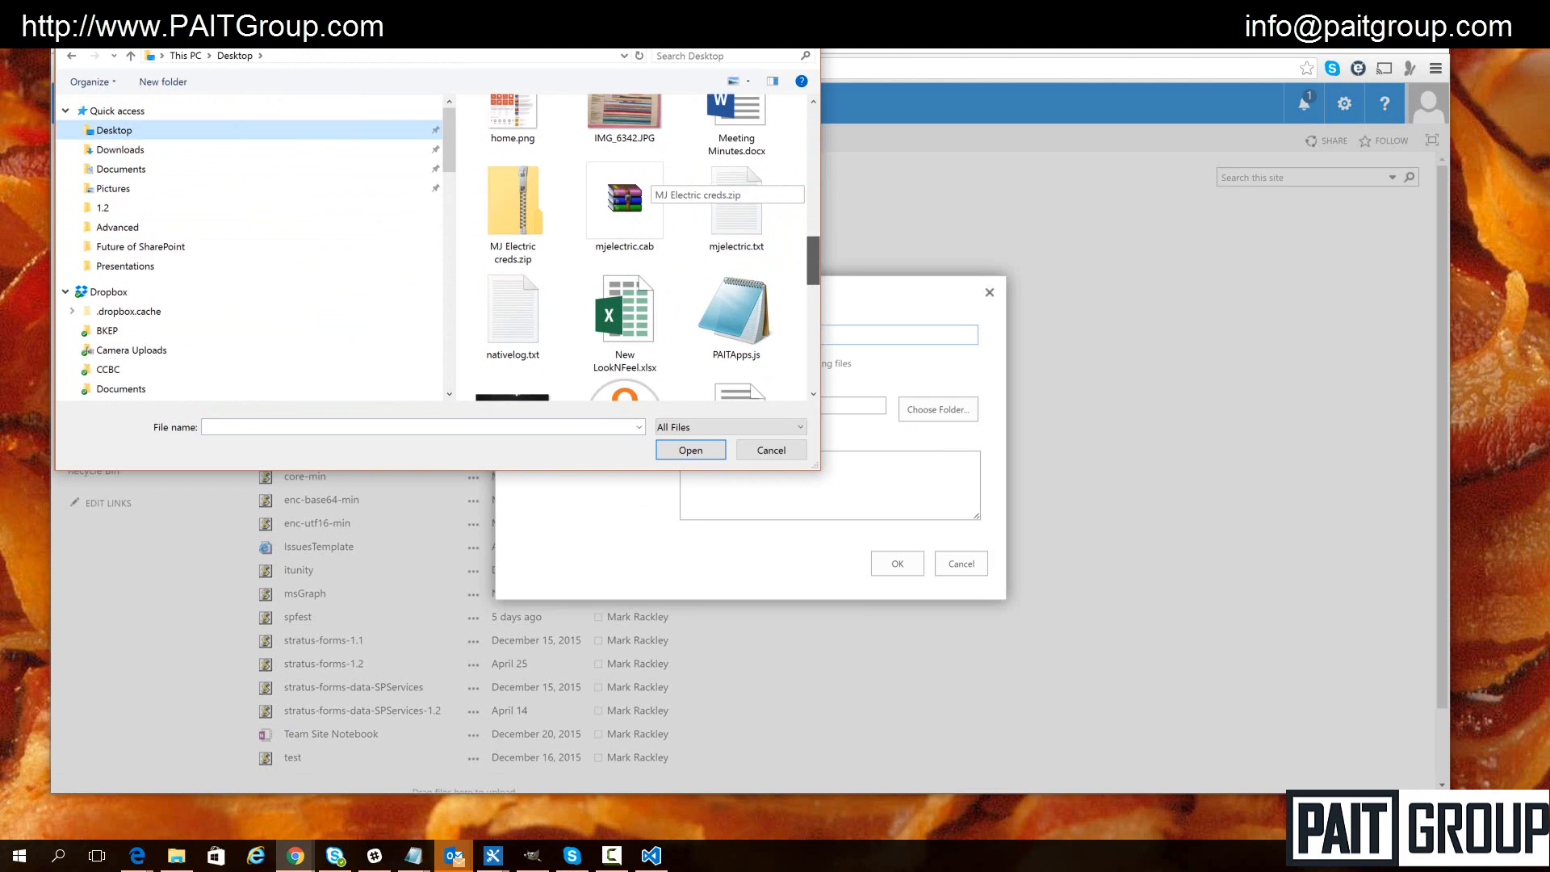
{"action": "left_click", "coordinate": [736, 319]}
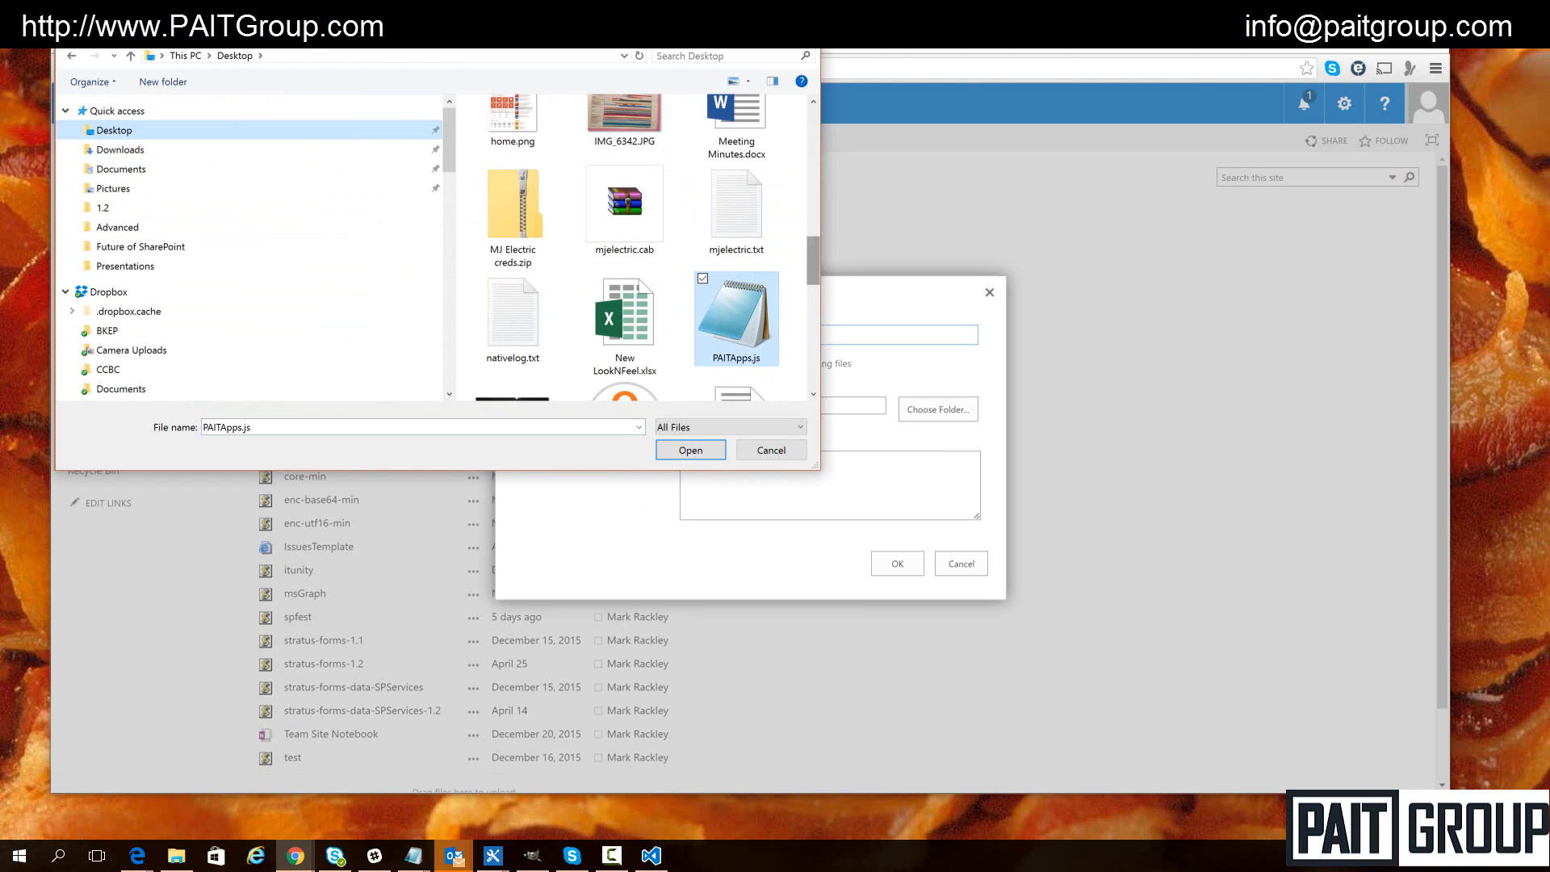
{"action": "left_click", "coordinate": [688, 456]}
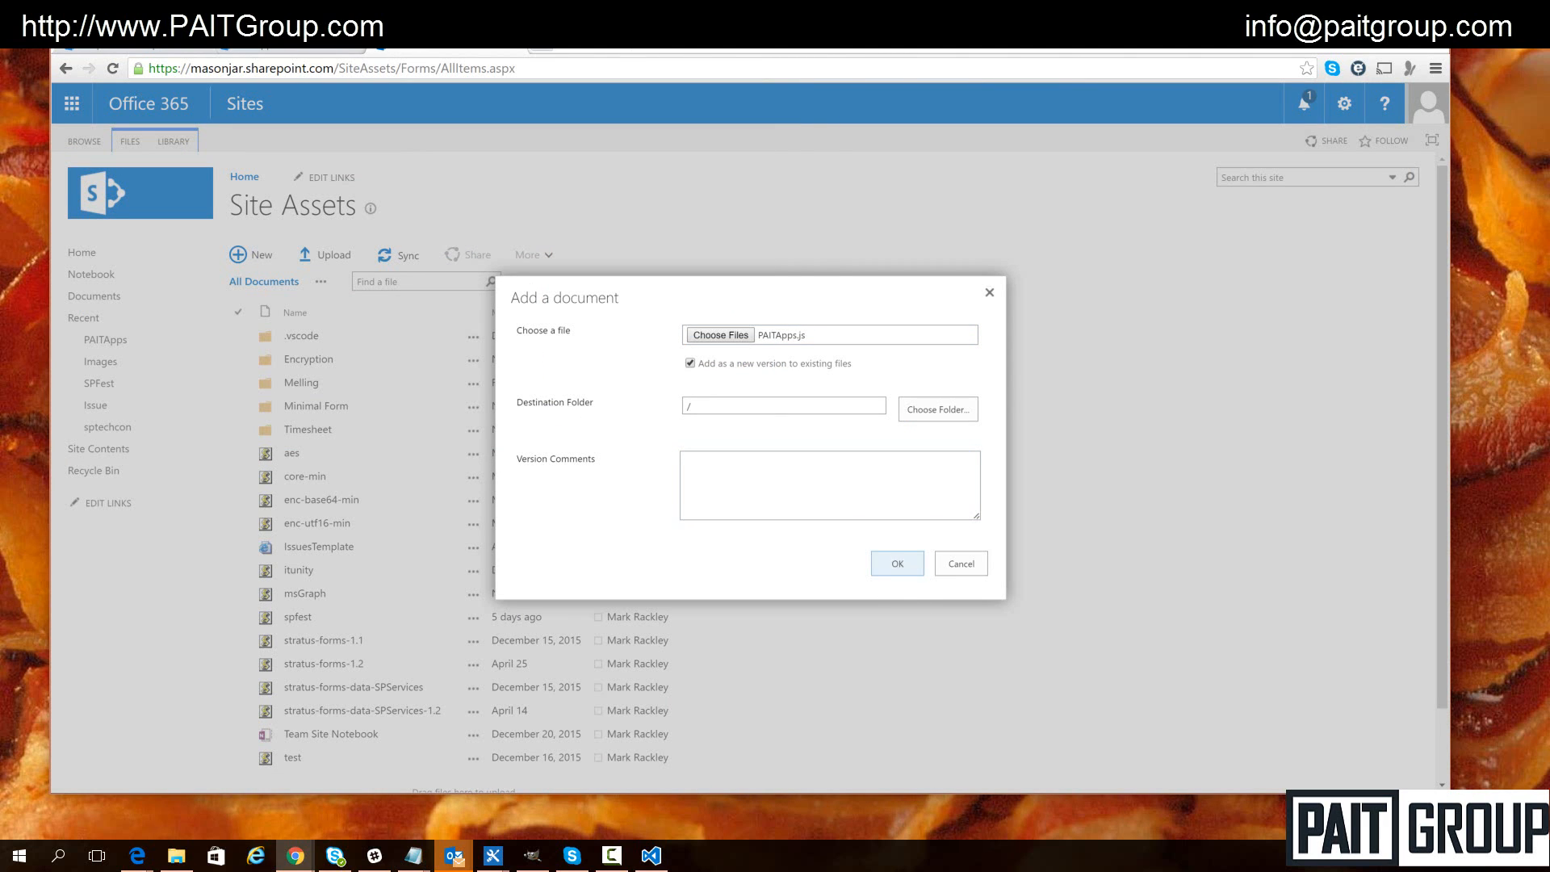
{"action": "left_click", "coordinate": [897, 564]}
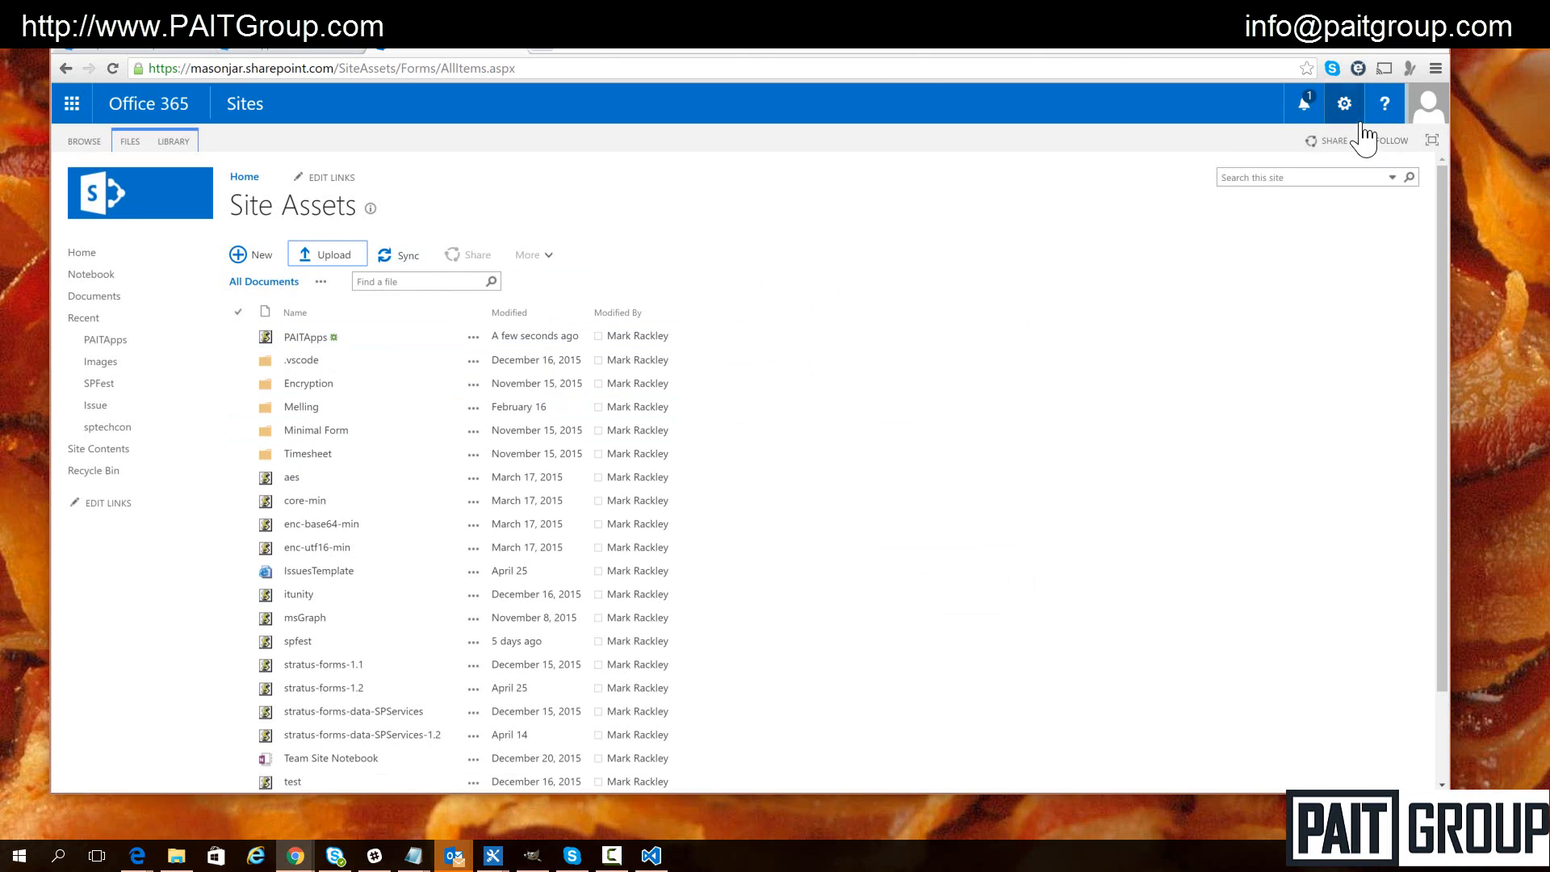
Open the Site Pages library from the site contents
{"action": "left_click", "coordinate": [1345, 103]}
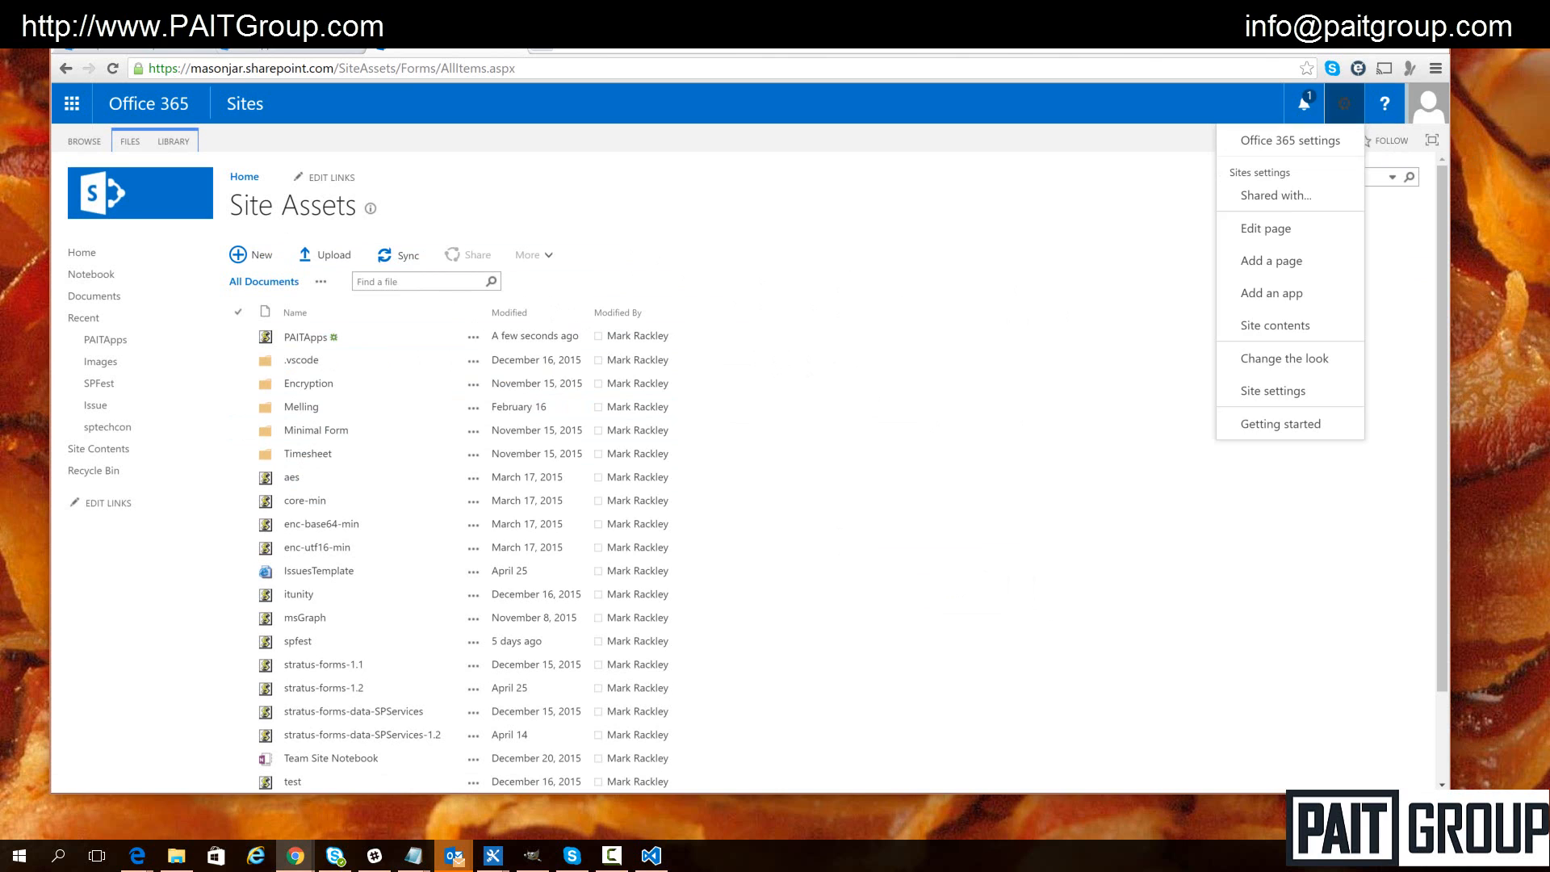
{"action": "left_click", "coordinate": [1292, 327]}
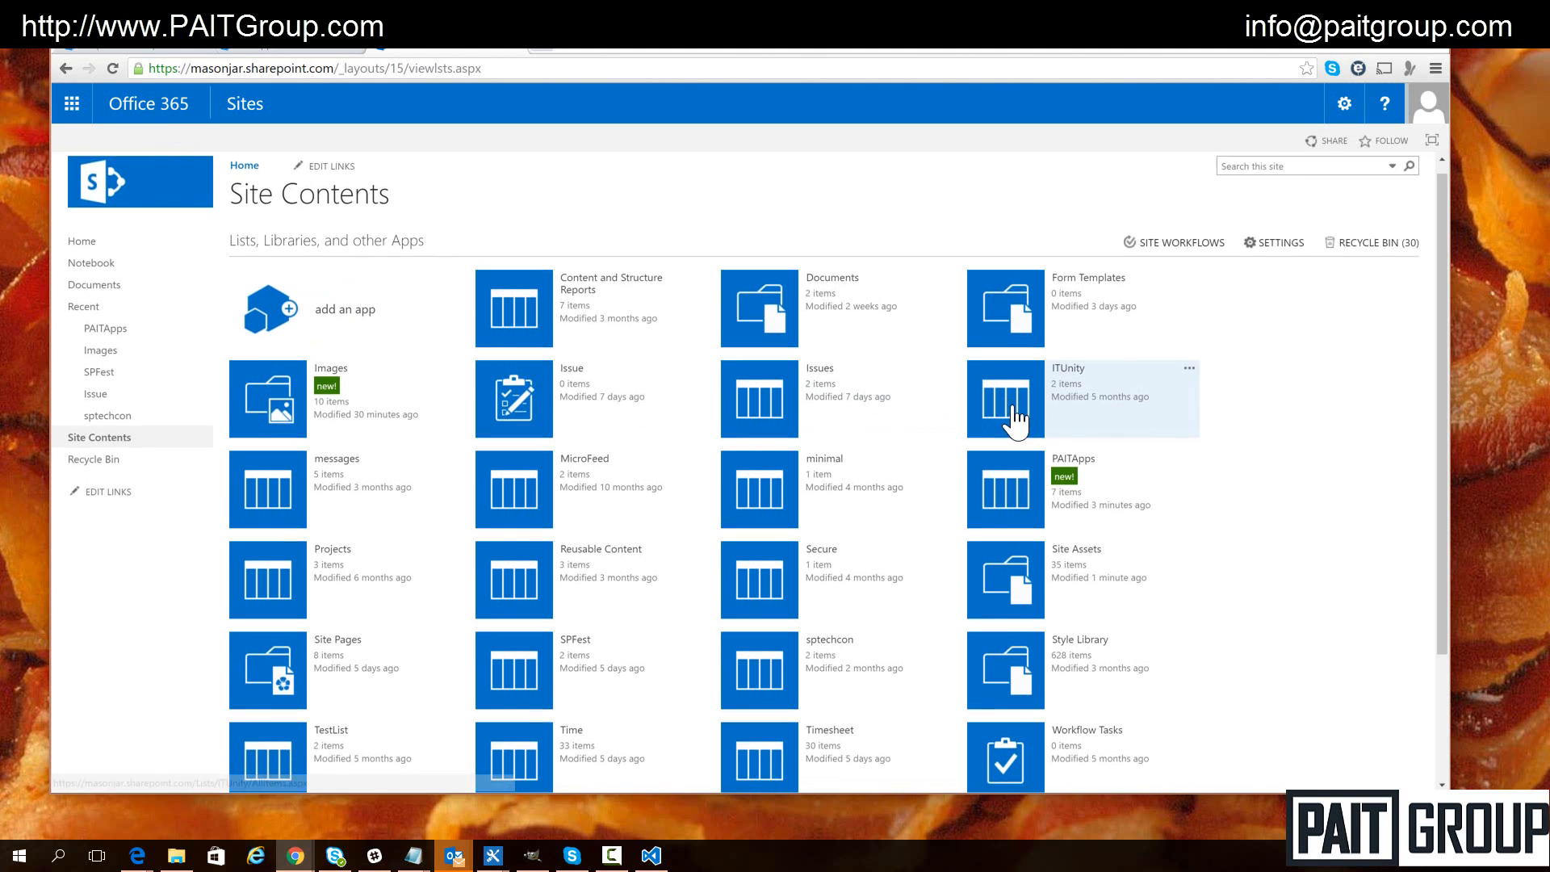
{"action": "scroll", "coordinate": [935, 416], "scroll_direction": "down", "scroll_amount": 2}
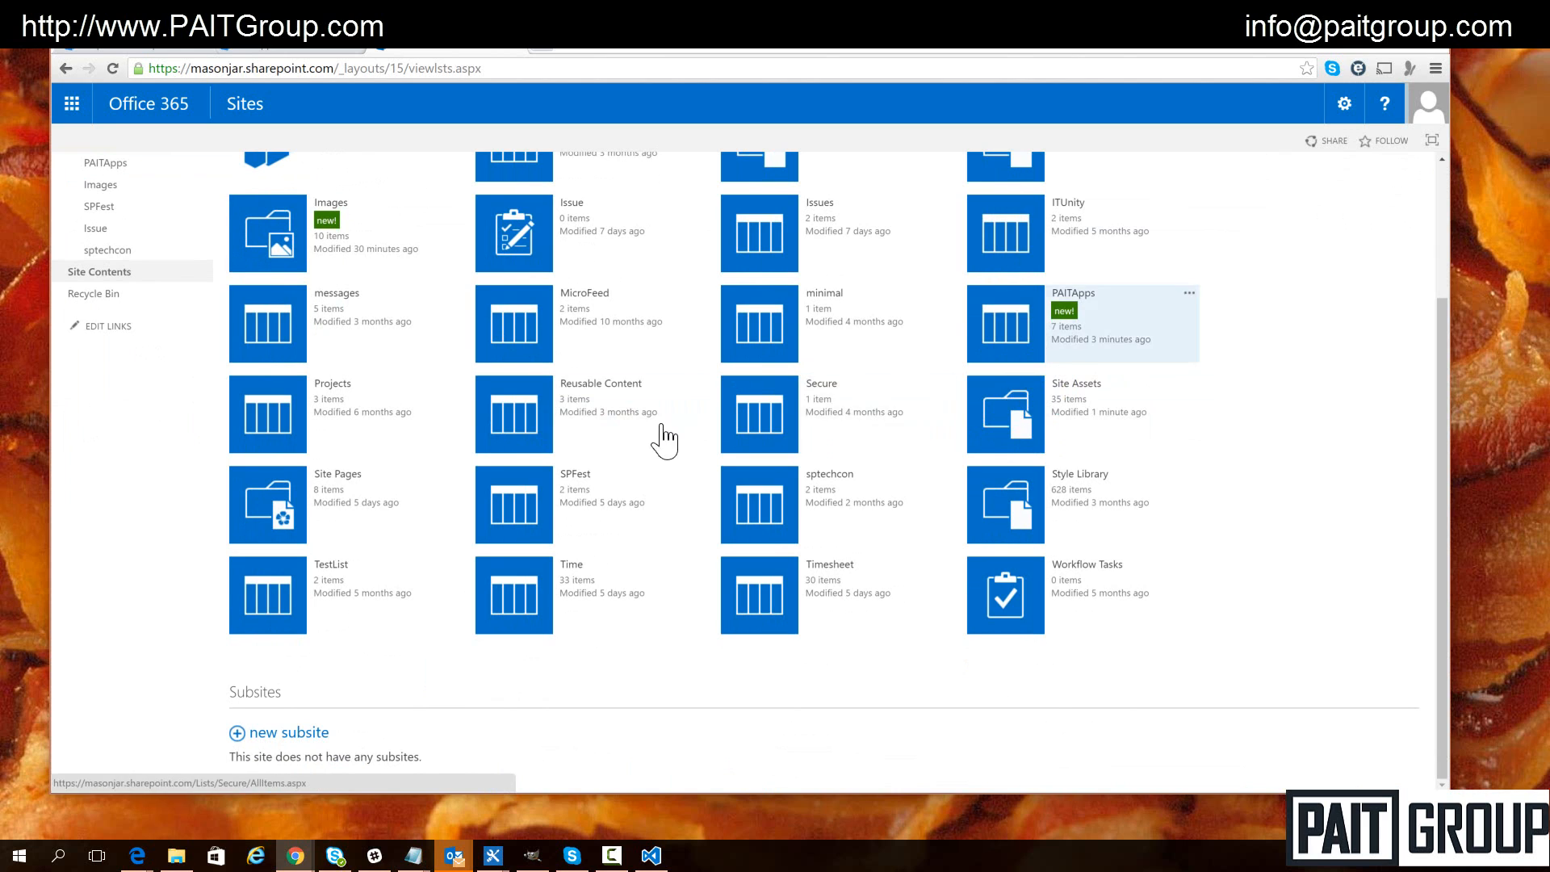
{"action": "left_click", "coordinate": [321, 508]}
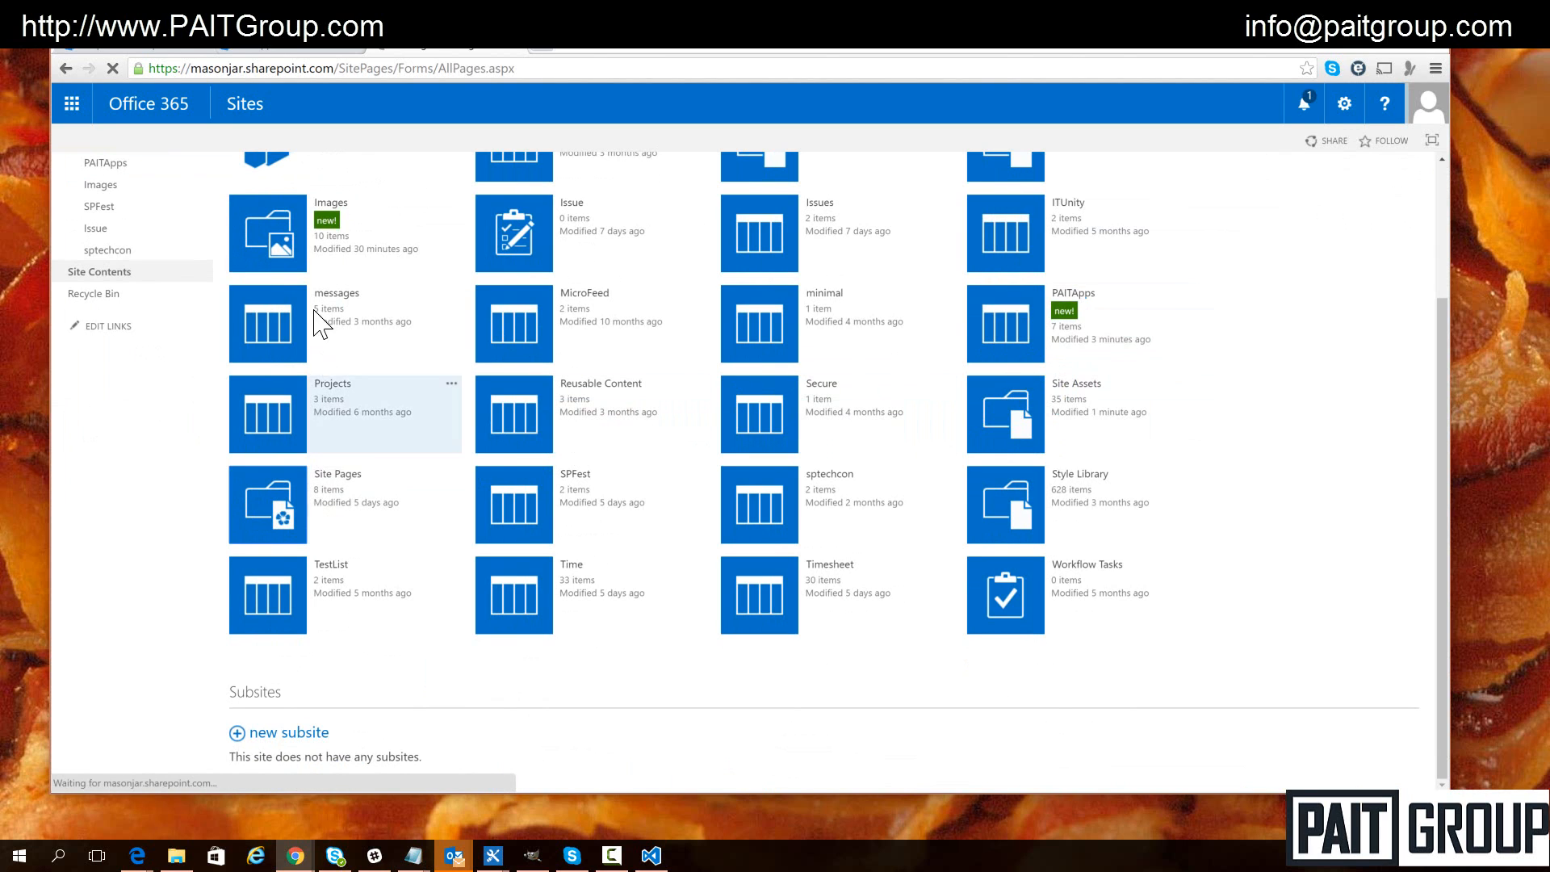
Create a web part page named PAITApps with the Header, Footer, 3 Columns layout, saved in the Site Pages library
{"action": "left_click", "coordinate": [129, 143]}
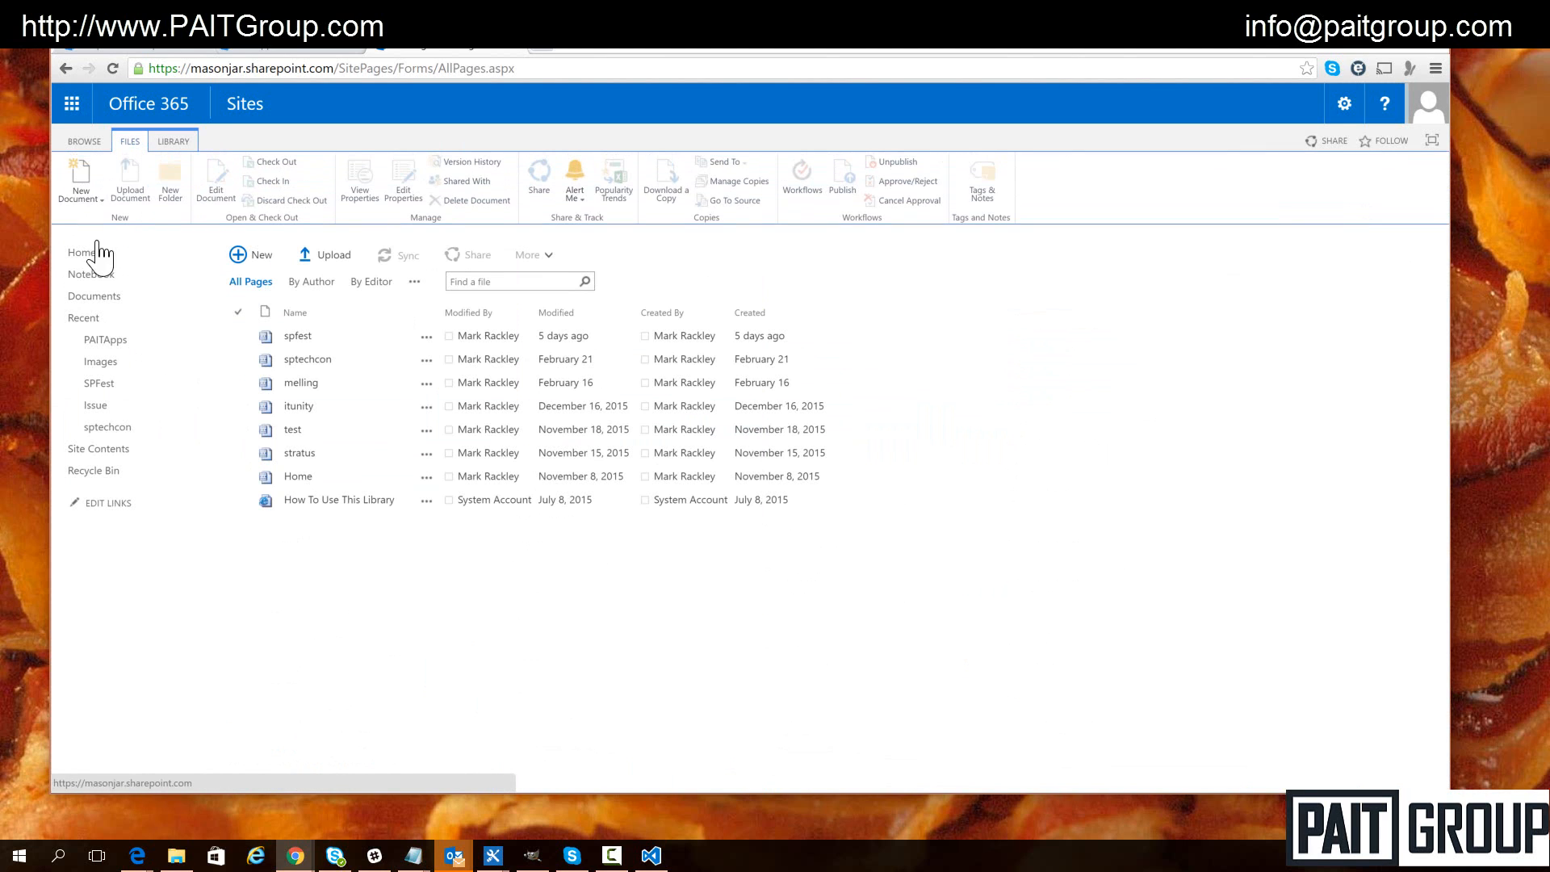
{"action": "left_click", "coordinate": [81, 193]}
{"action": "left_click", "coordinate": [127, 265]}
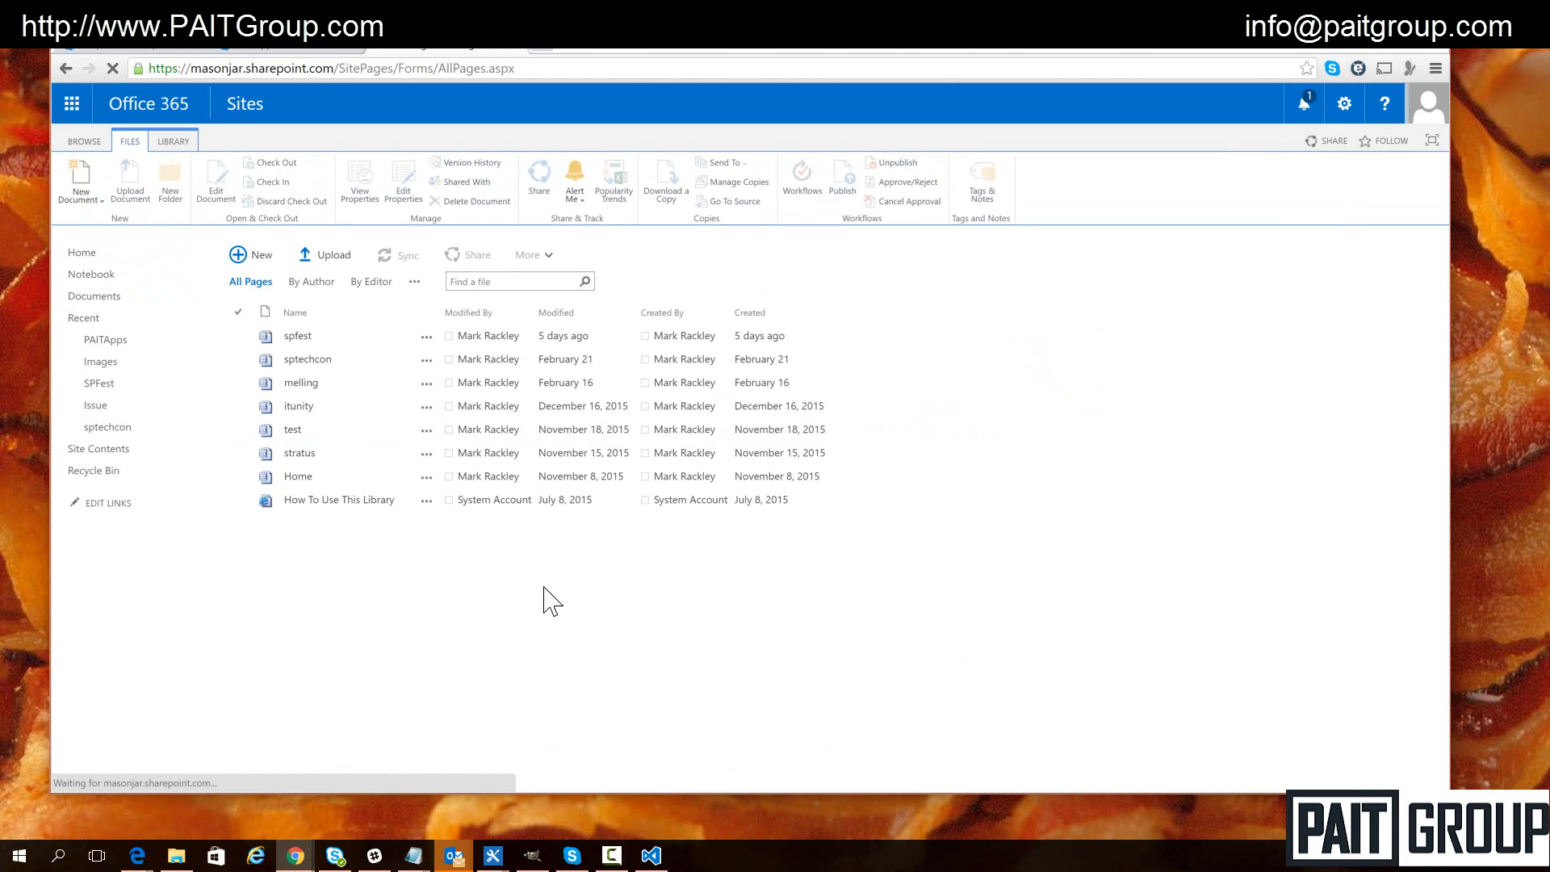
{"action": "type", "text": "PAITApps"}
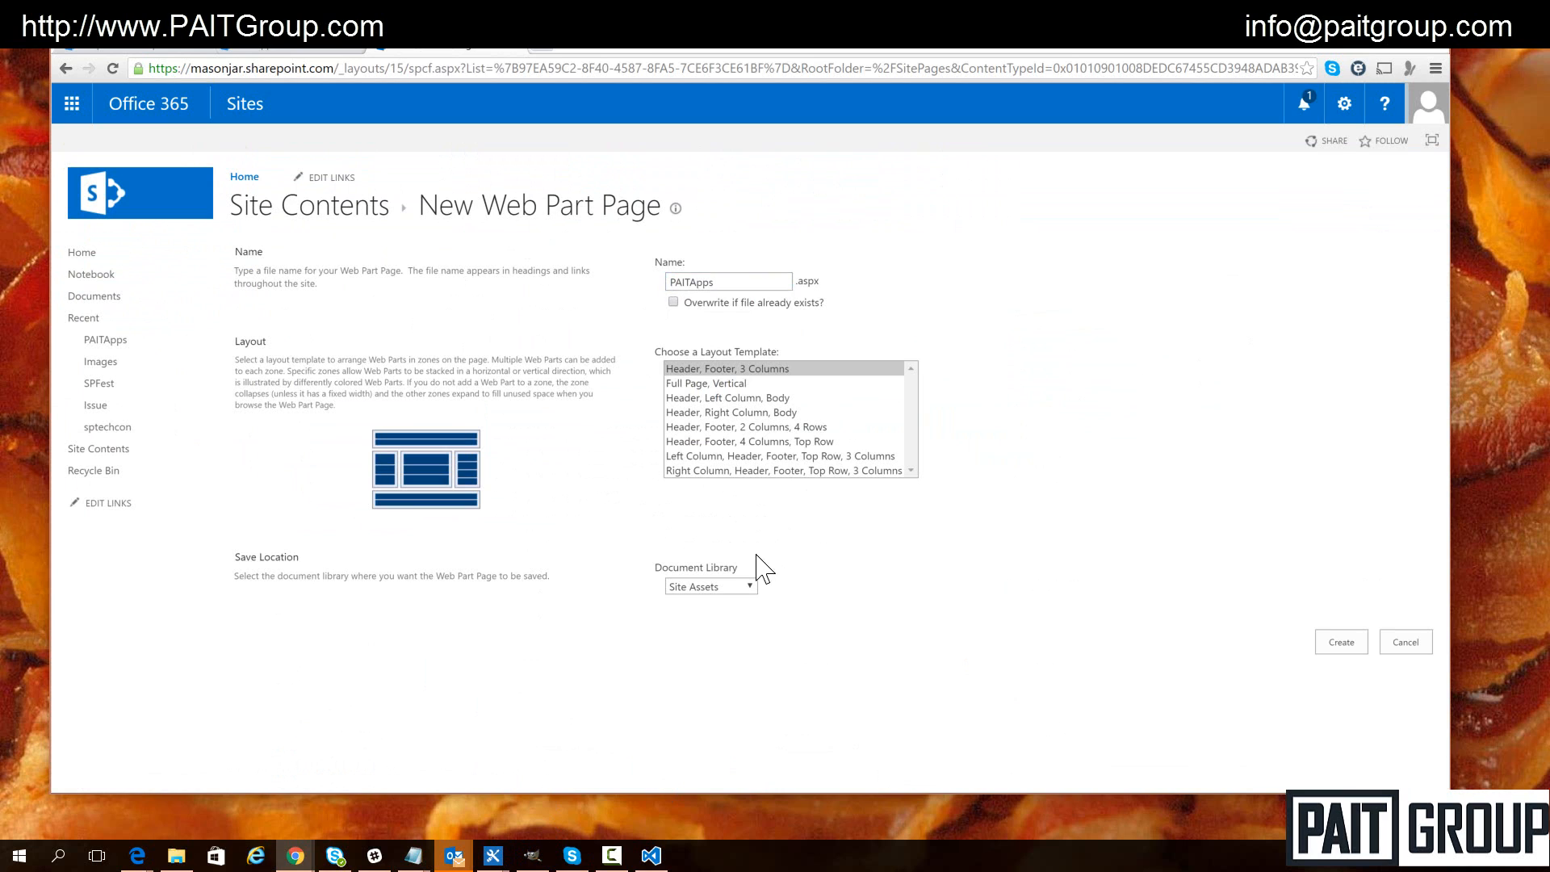
{"action": "left_click", "coordinate": [724, 587]}
{"action": "left_click", "coordinate": [696, 646]}
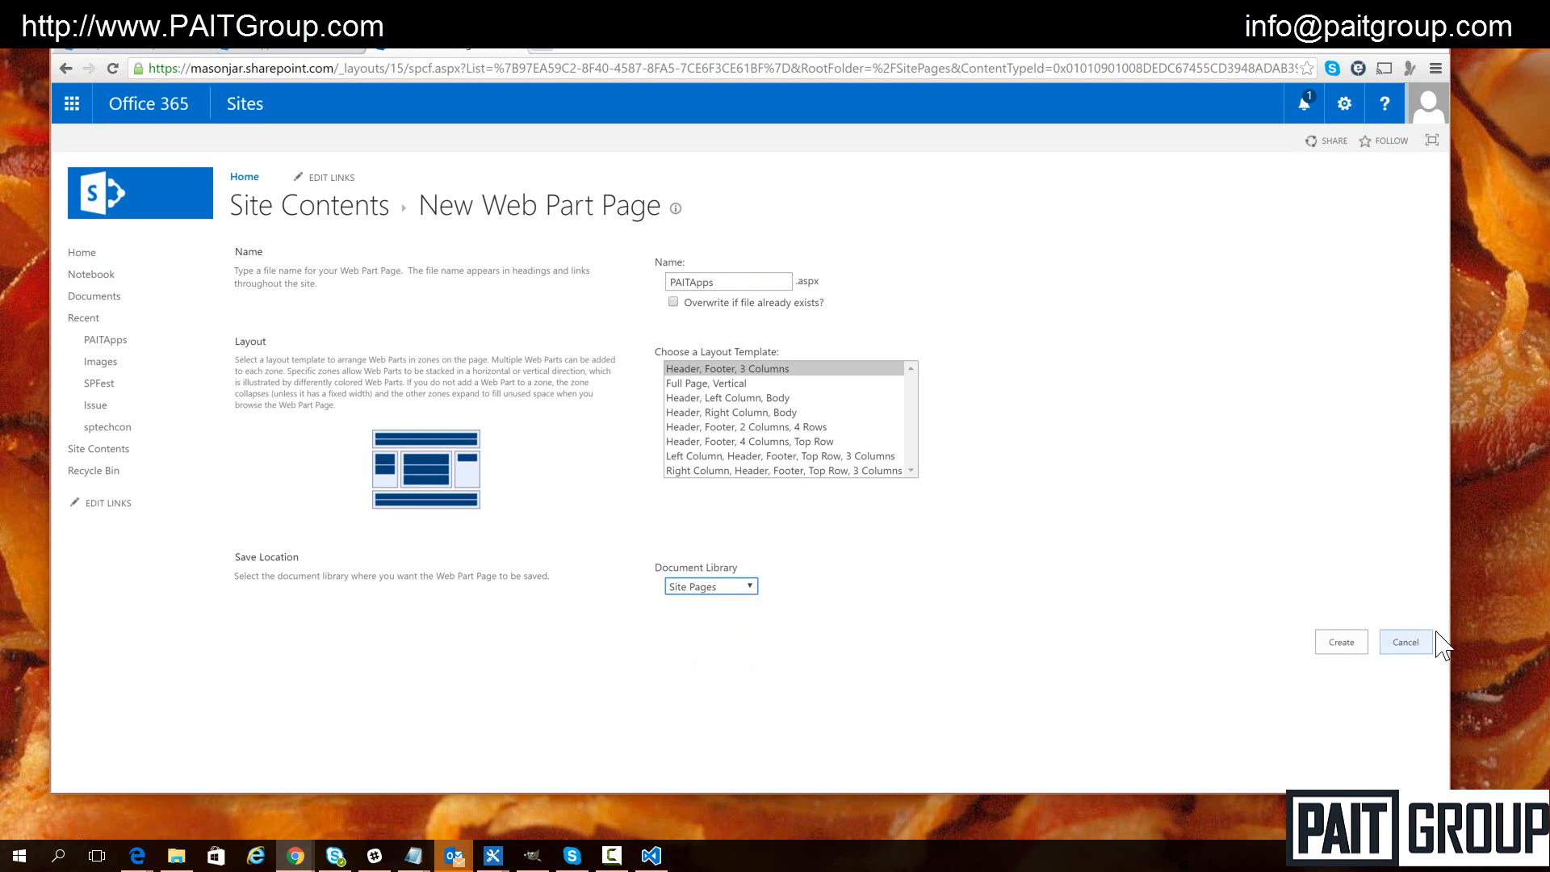
{"action": "left_click", "coordinate": [1326, 644]}
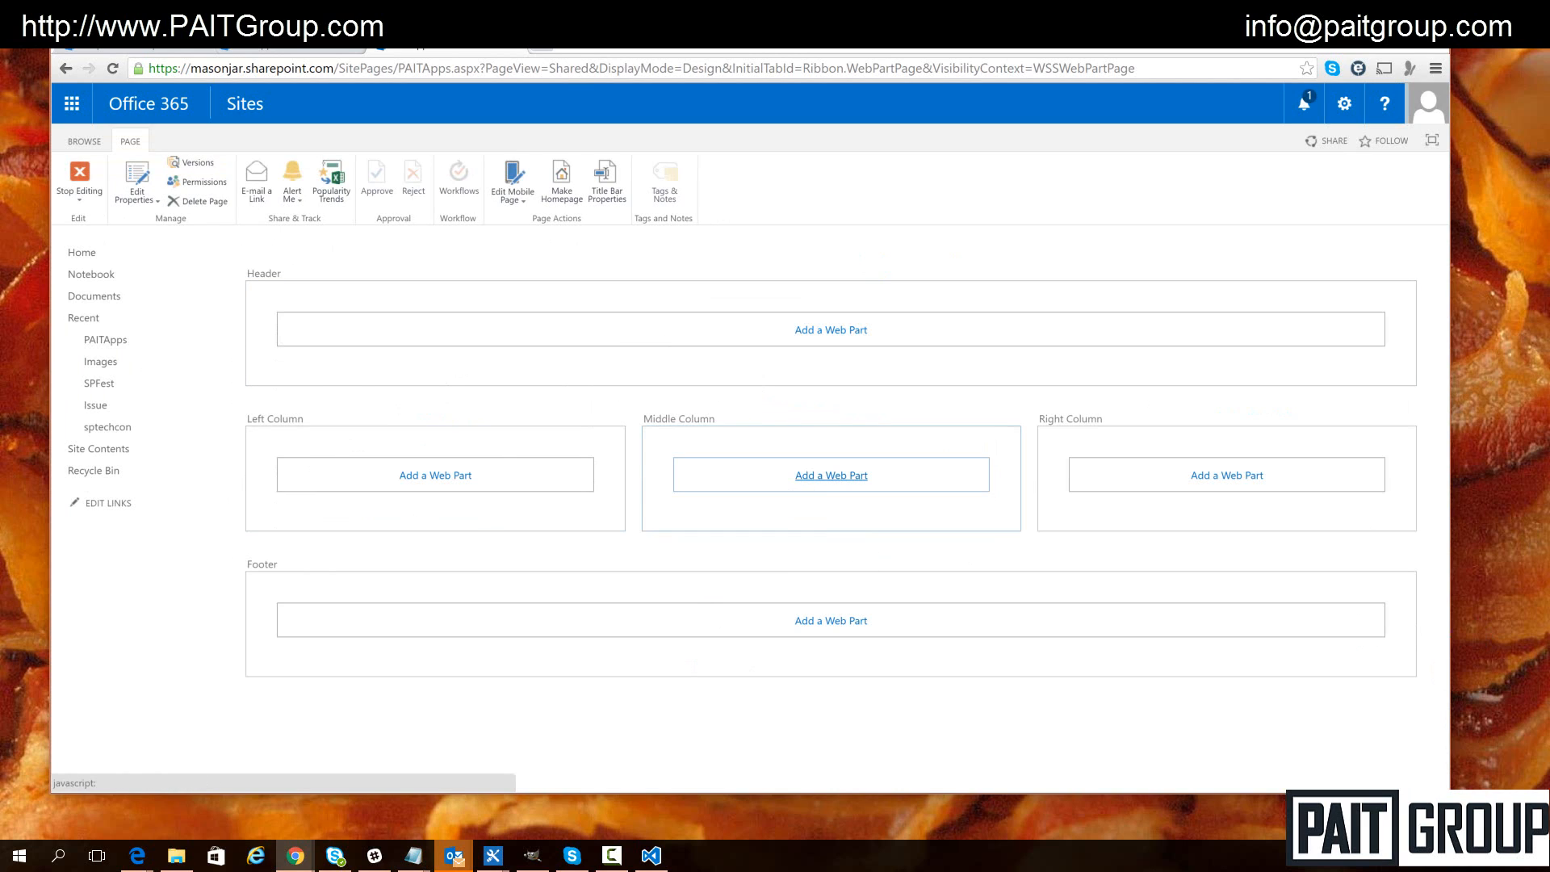
Add a Content Editor web part from the Media and Content category to the page's Middle Column
{"action": "left_click", "coordinate": [831, 475]}
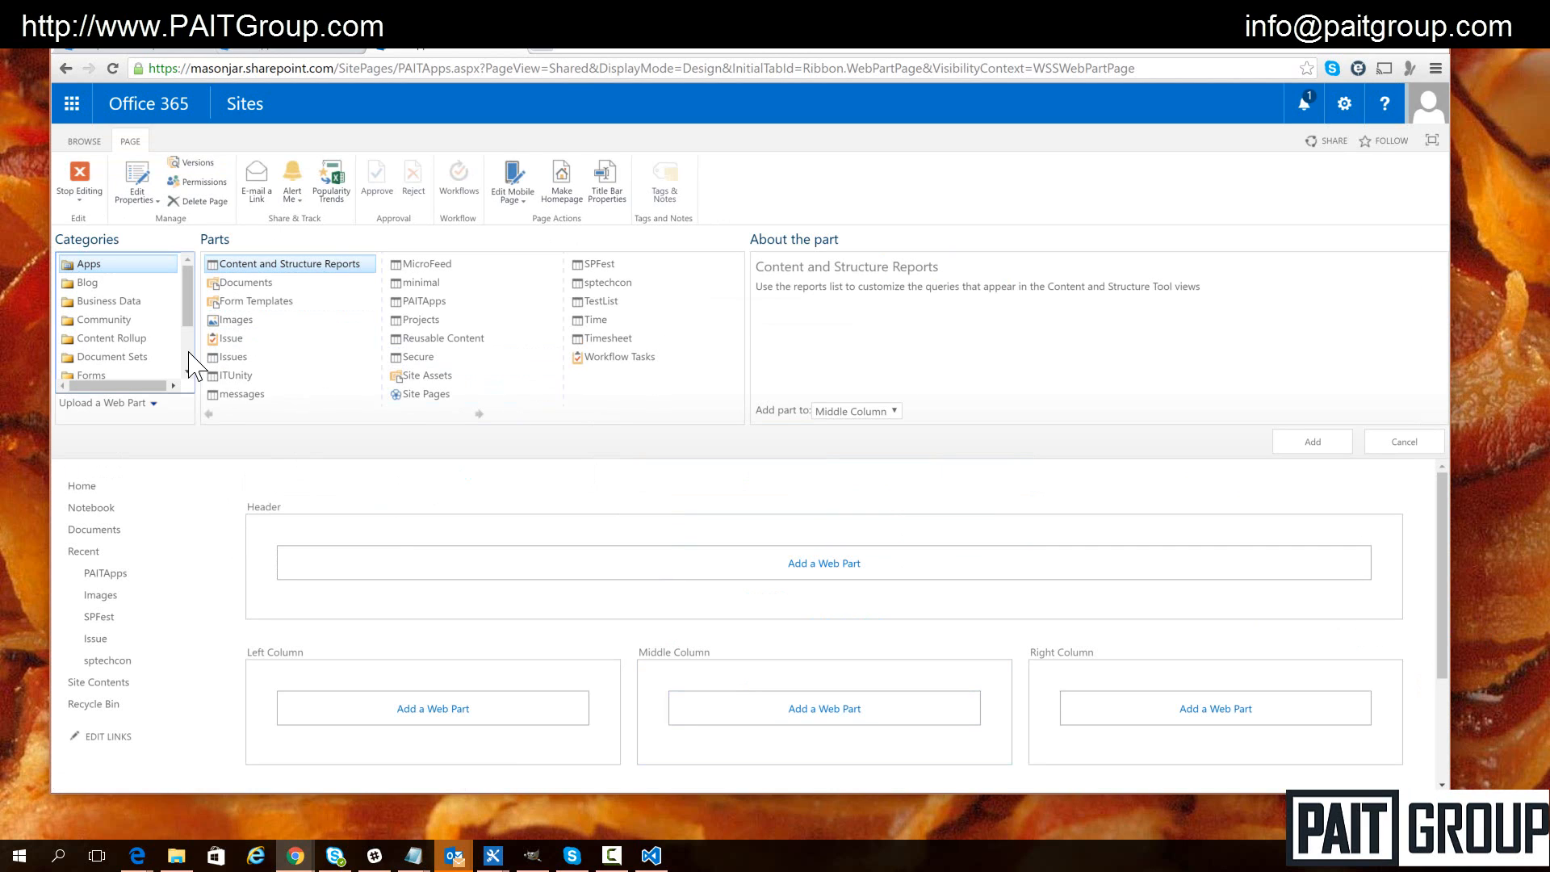
{"action": "scroll", "coordinate": [159, 349], "scroll_direction": "down", "scroll_amount": 2}
{"action": "left_click", "coordinate": [128, 313]}
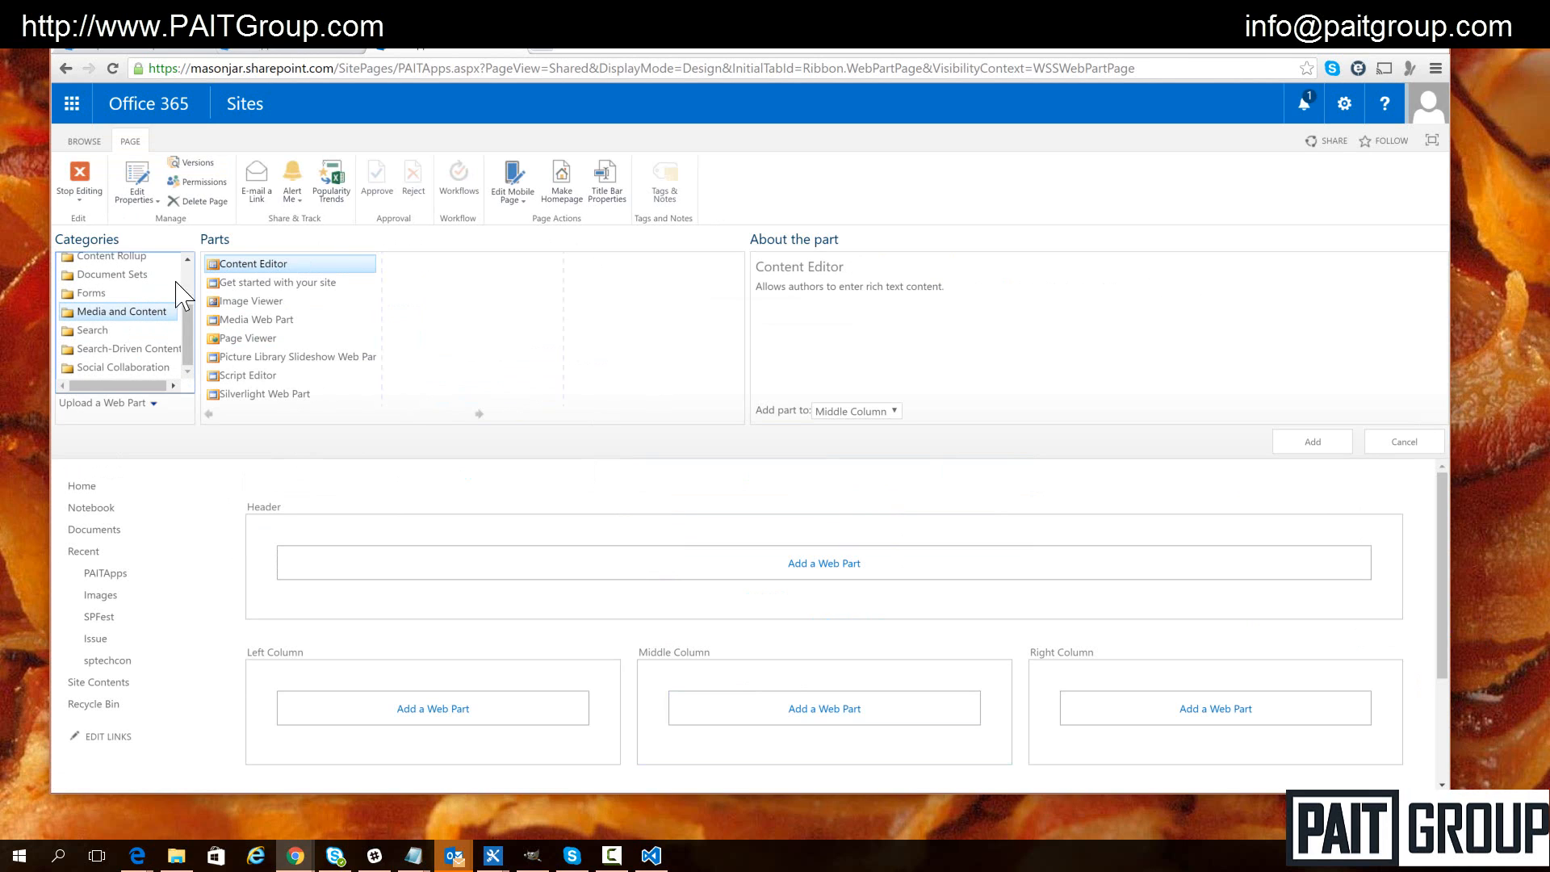
{"action": "left_click", "coordinate": [1316, 446]}
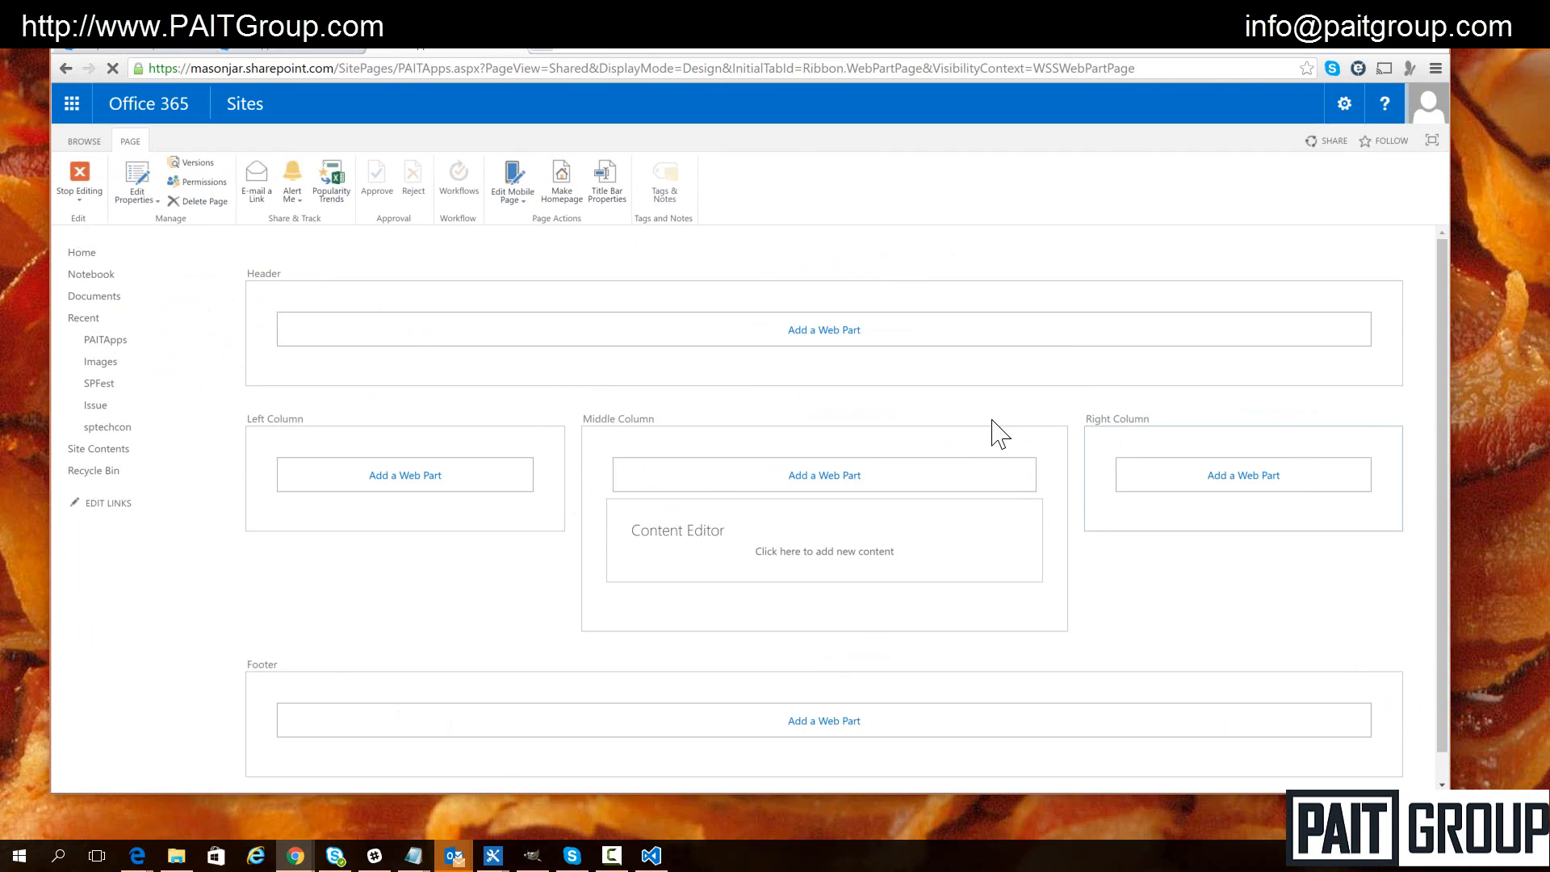
Set the Content Editor's content link to ../SiteAssets/PAITApps.js, apply it and stop editing the page
{"action": "left_click", "coordinate": [994, 527]}
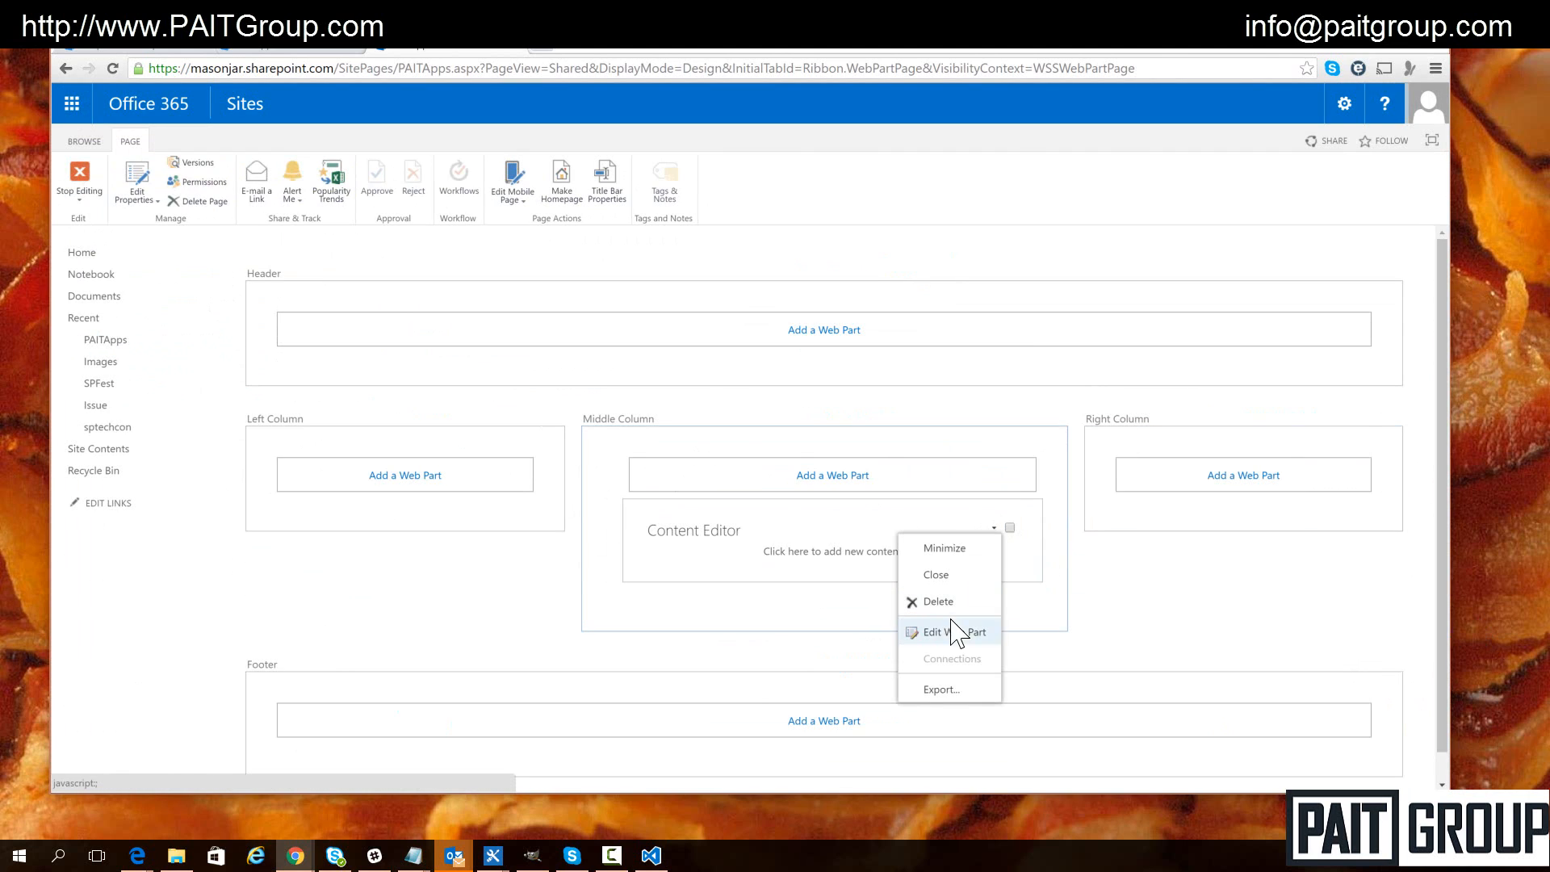
{"action": "left_click", "coordinate": [954, 632]}
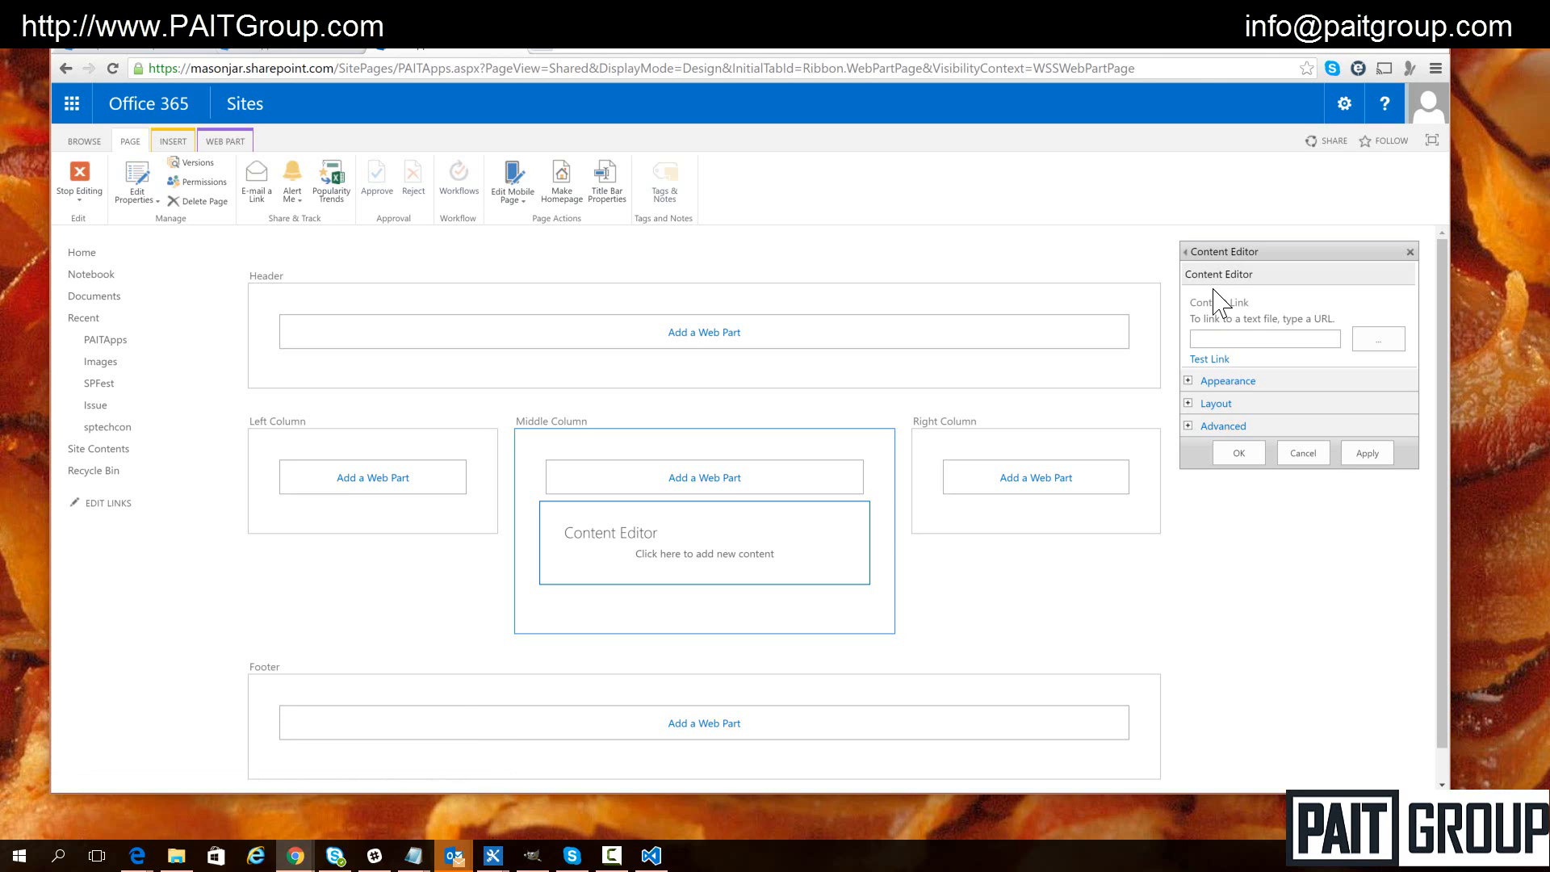
{"action": "left_click", "coordinate": [1222, 339]}
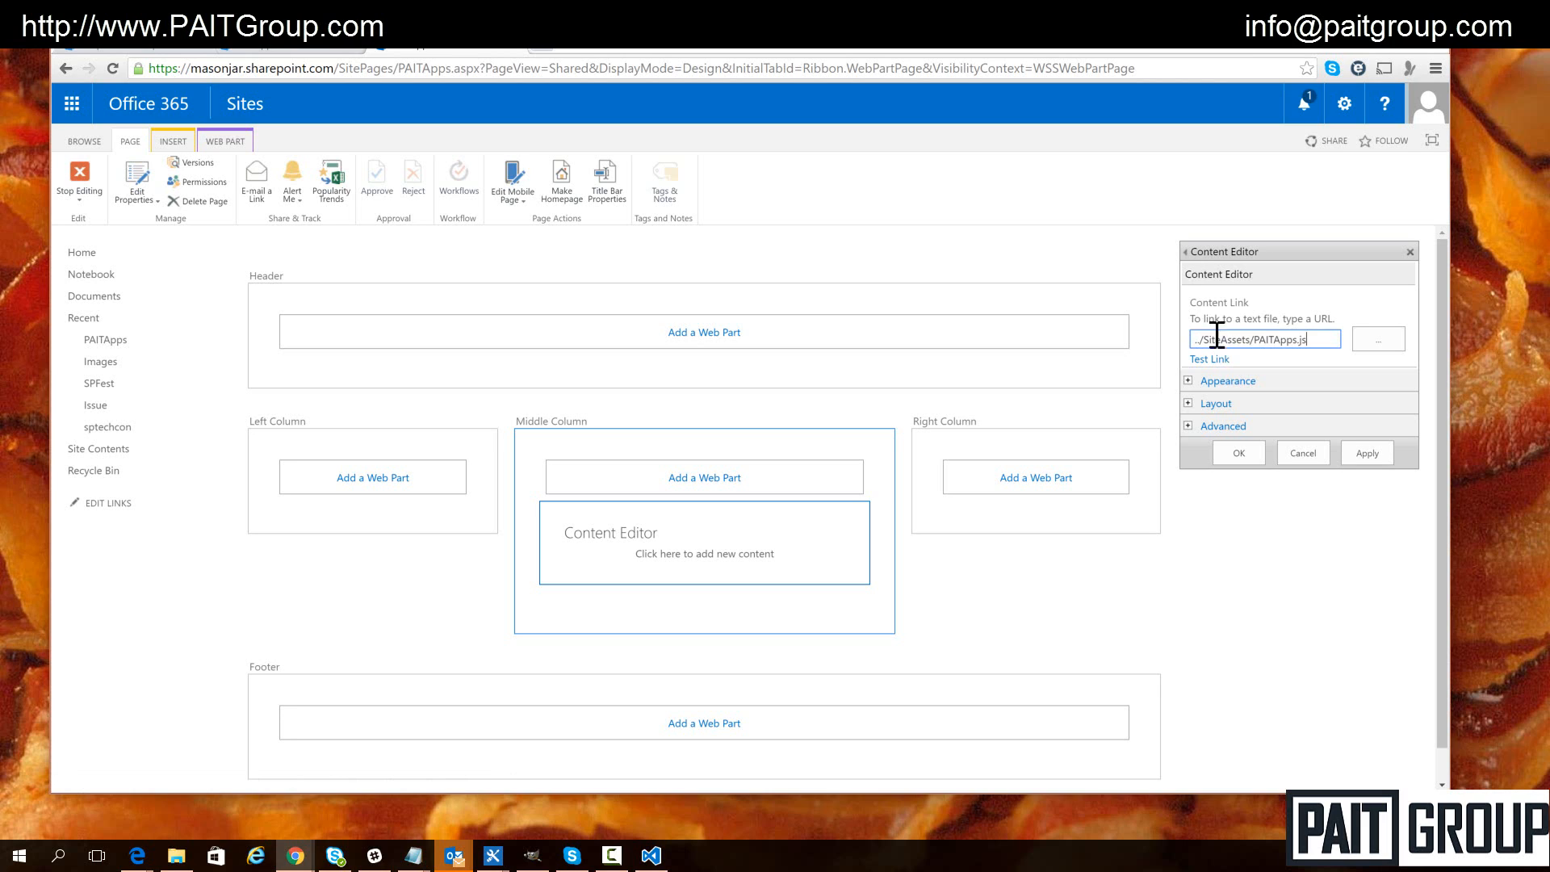
{"action": "left_click", "coordinate": [1366, 458]}
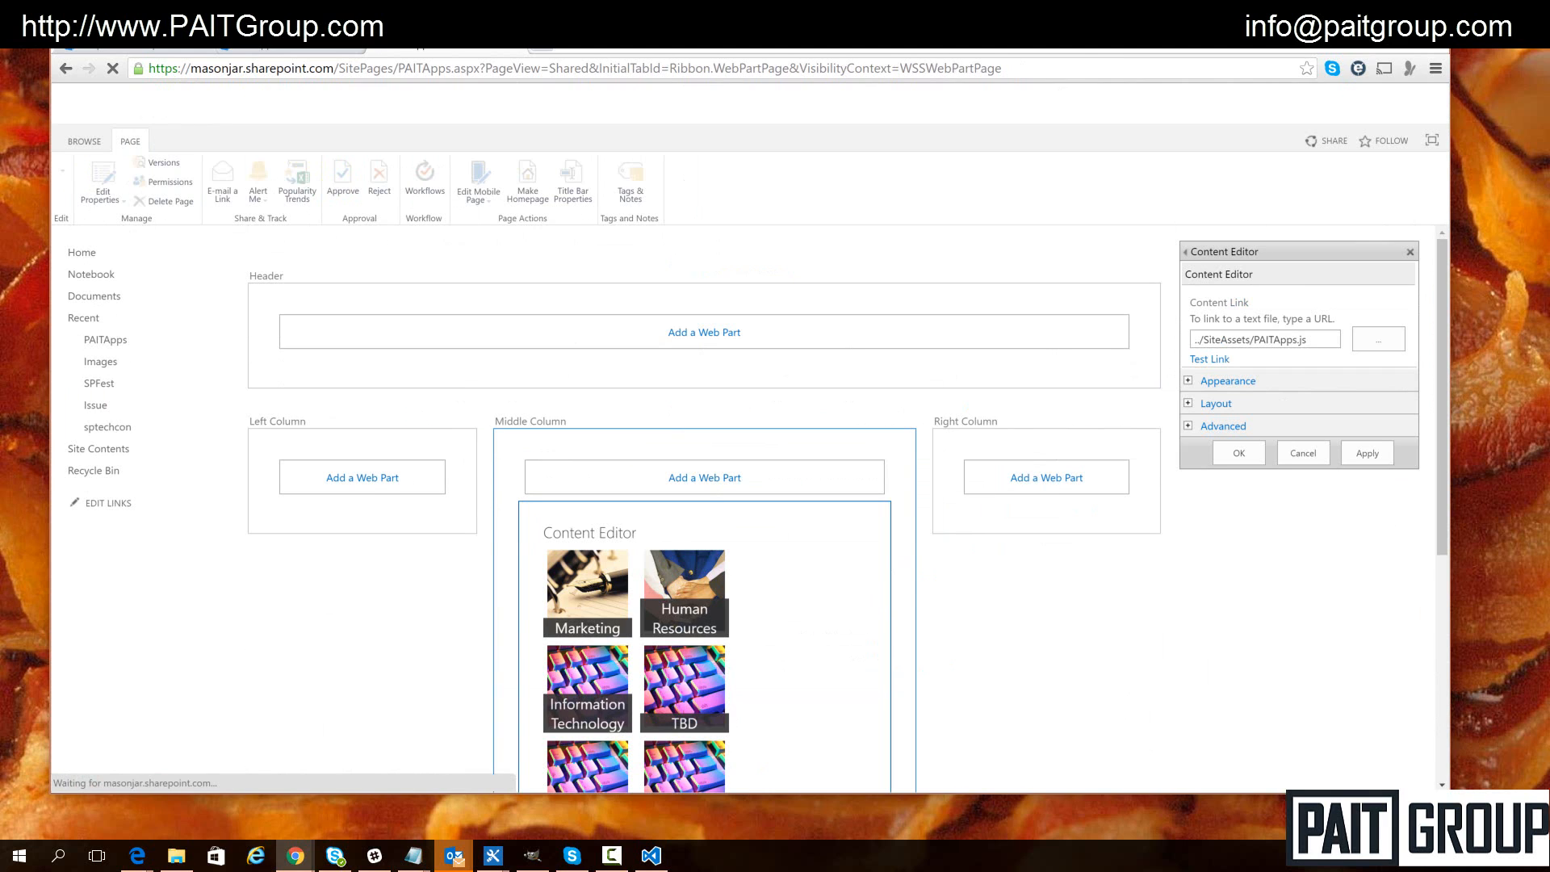
{"action": "left_click", "coordinate": [91, 195]}
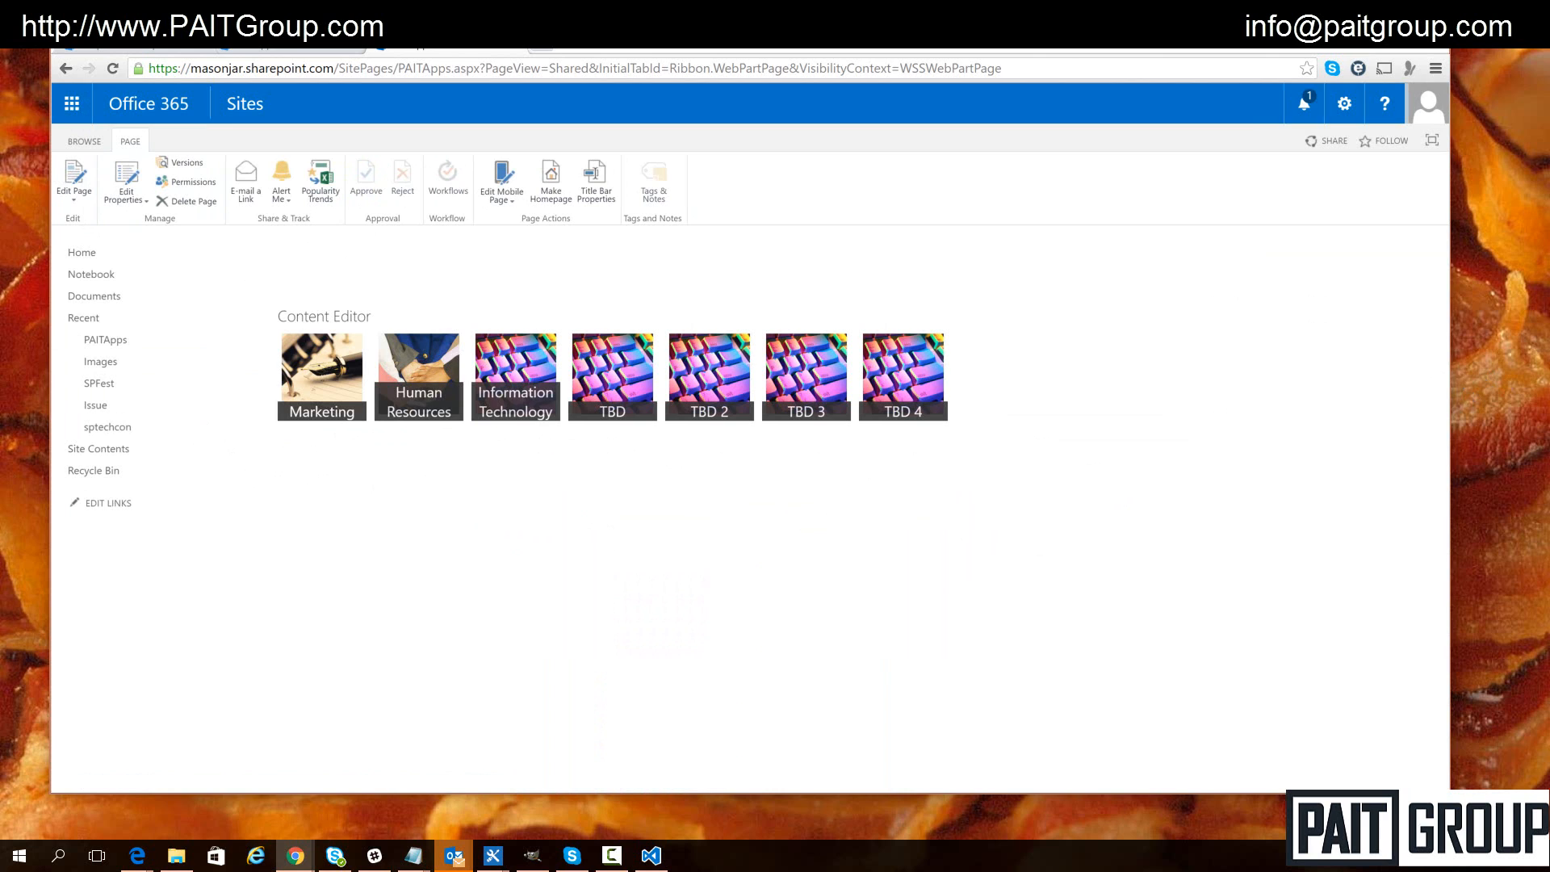
Test the launcher in a narrower browser window by reloading the page and opening the TBD tile's link
{"action": "left_click_drag", "start_coordinate": [1451, 385], "coordinate": [773, 468]}
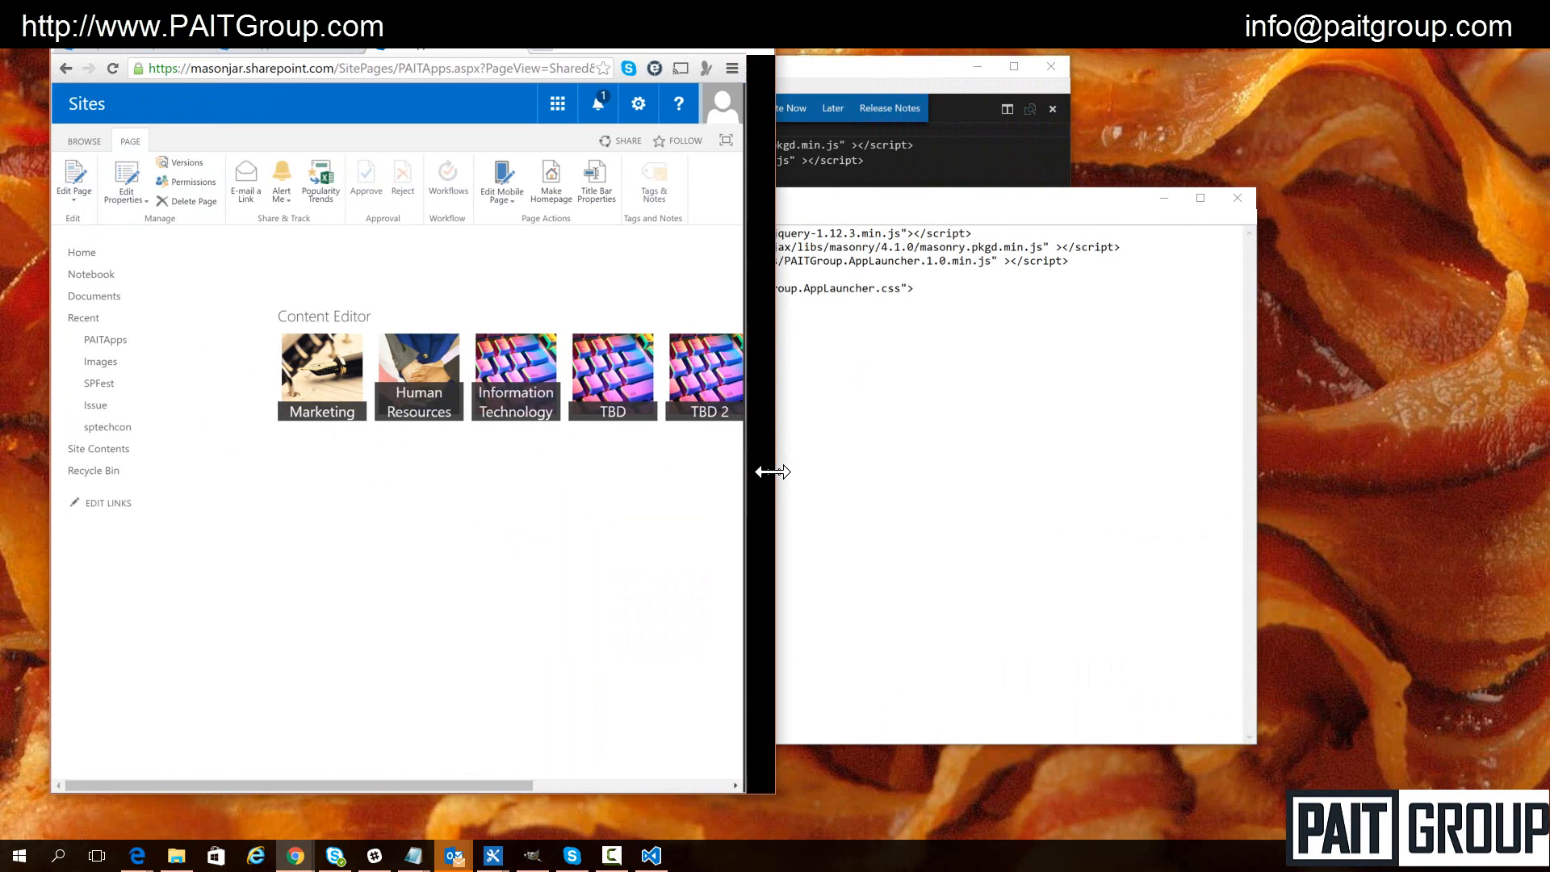
{"action": "left_click", "coordinate": [114, 69]}
{"action": "left_click", "coordinate": [477, 197]}
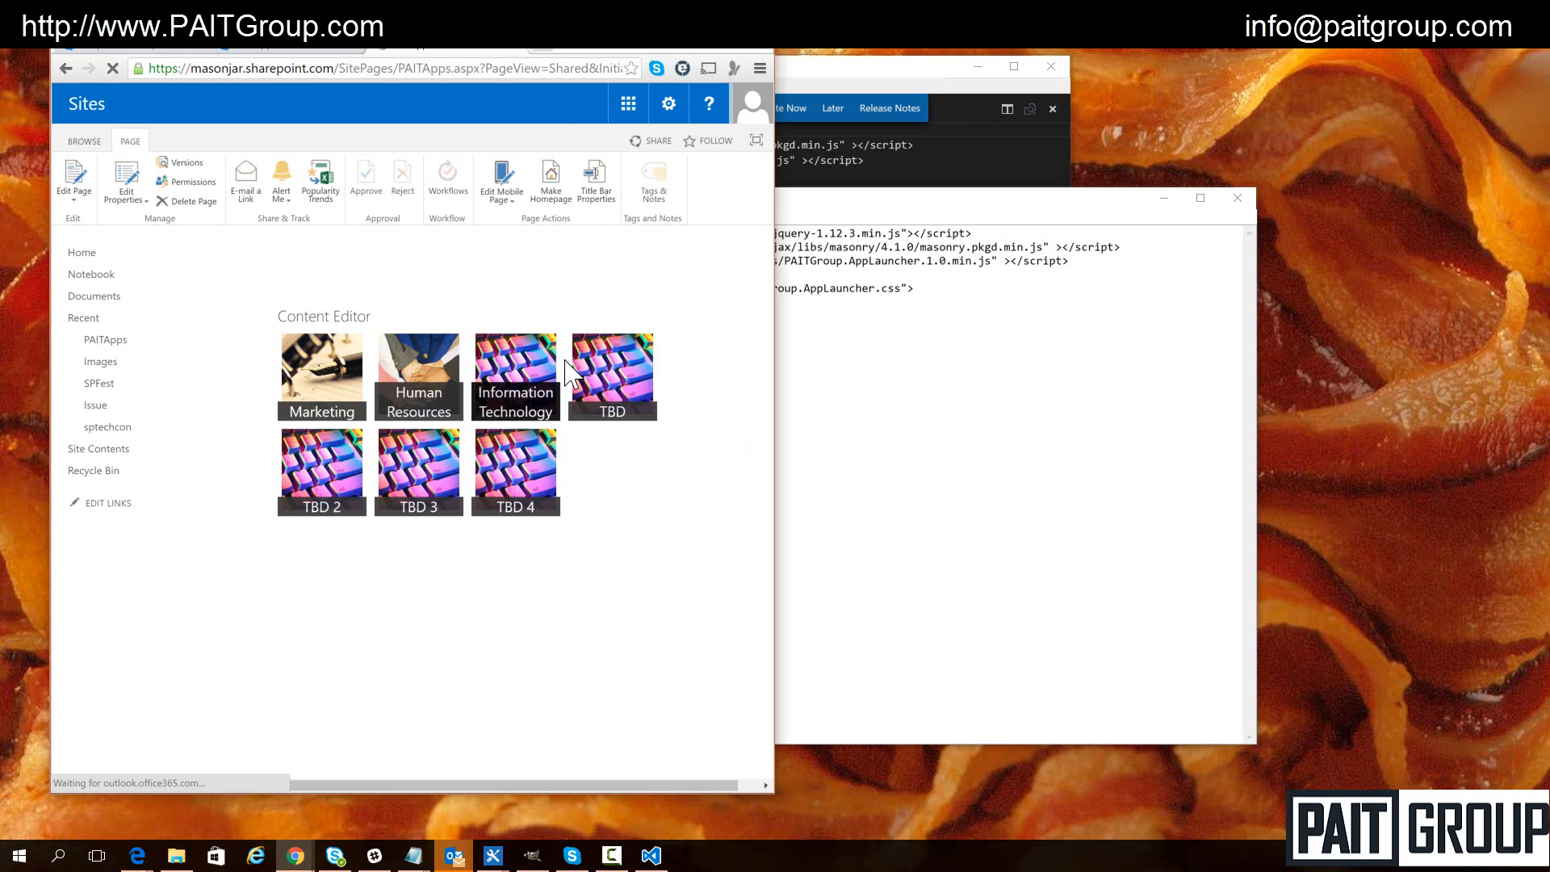
{"action": "left_click", "coordinate": [623, 386]}
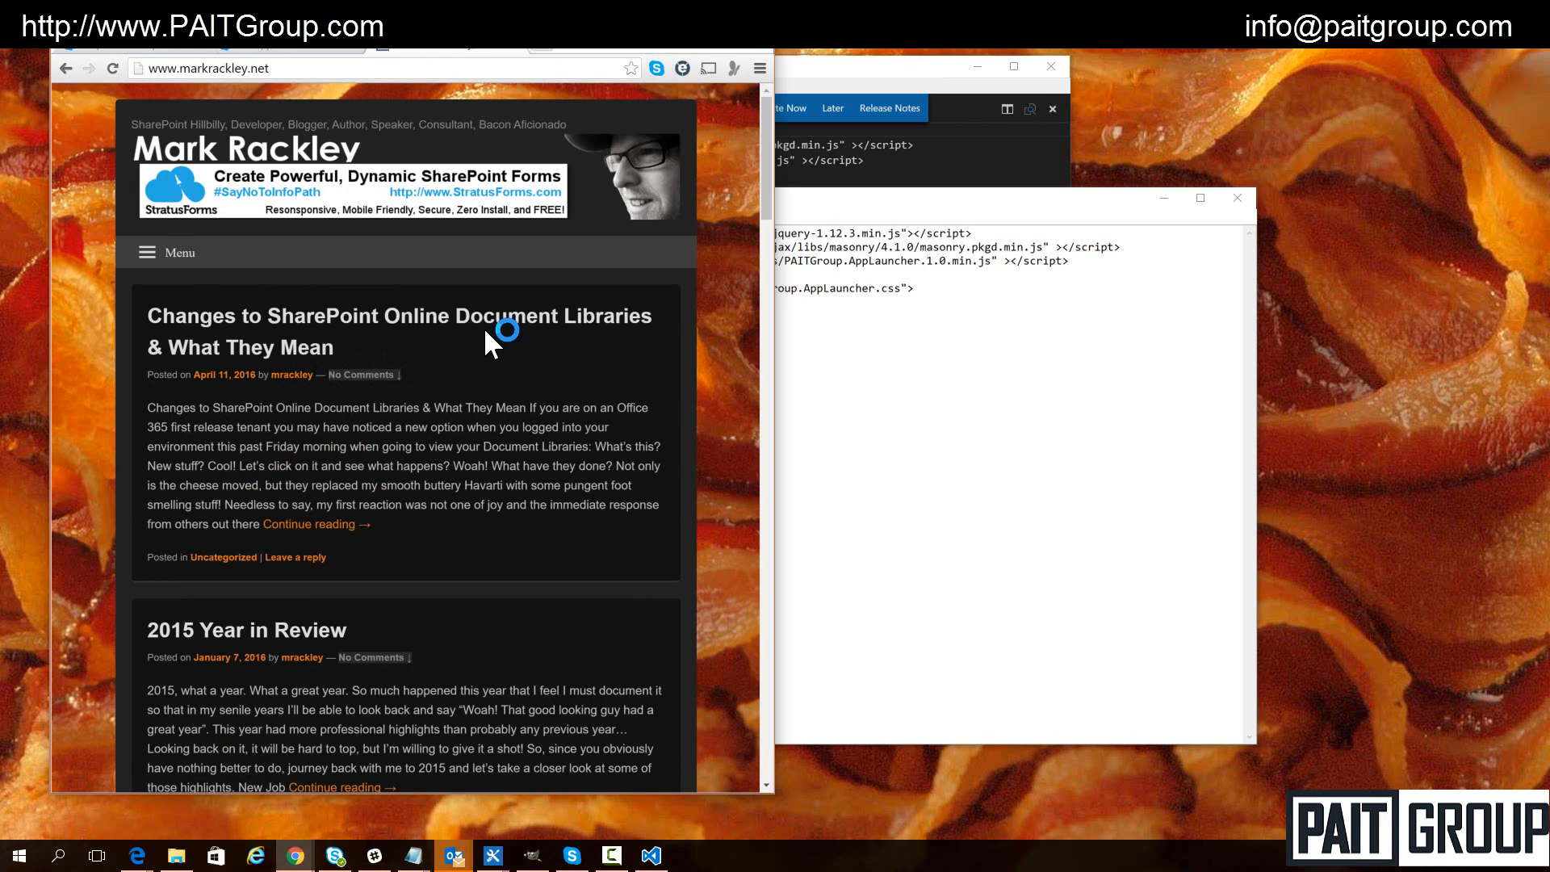
Return to the PAITApps launcher page and widen the browser window to check how the tiles reflow
{"action": "left_click", "coordinate": [65, 70]}
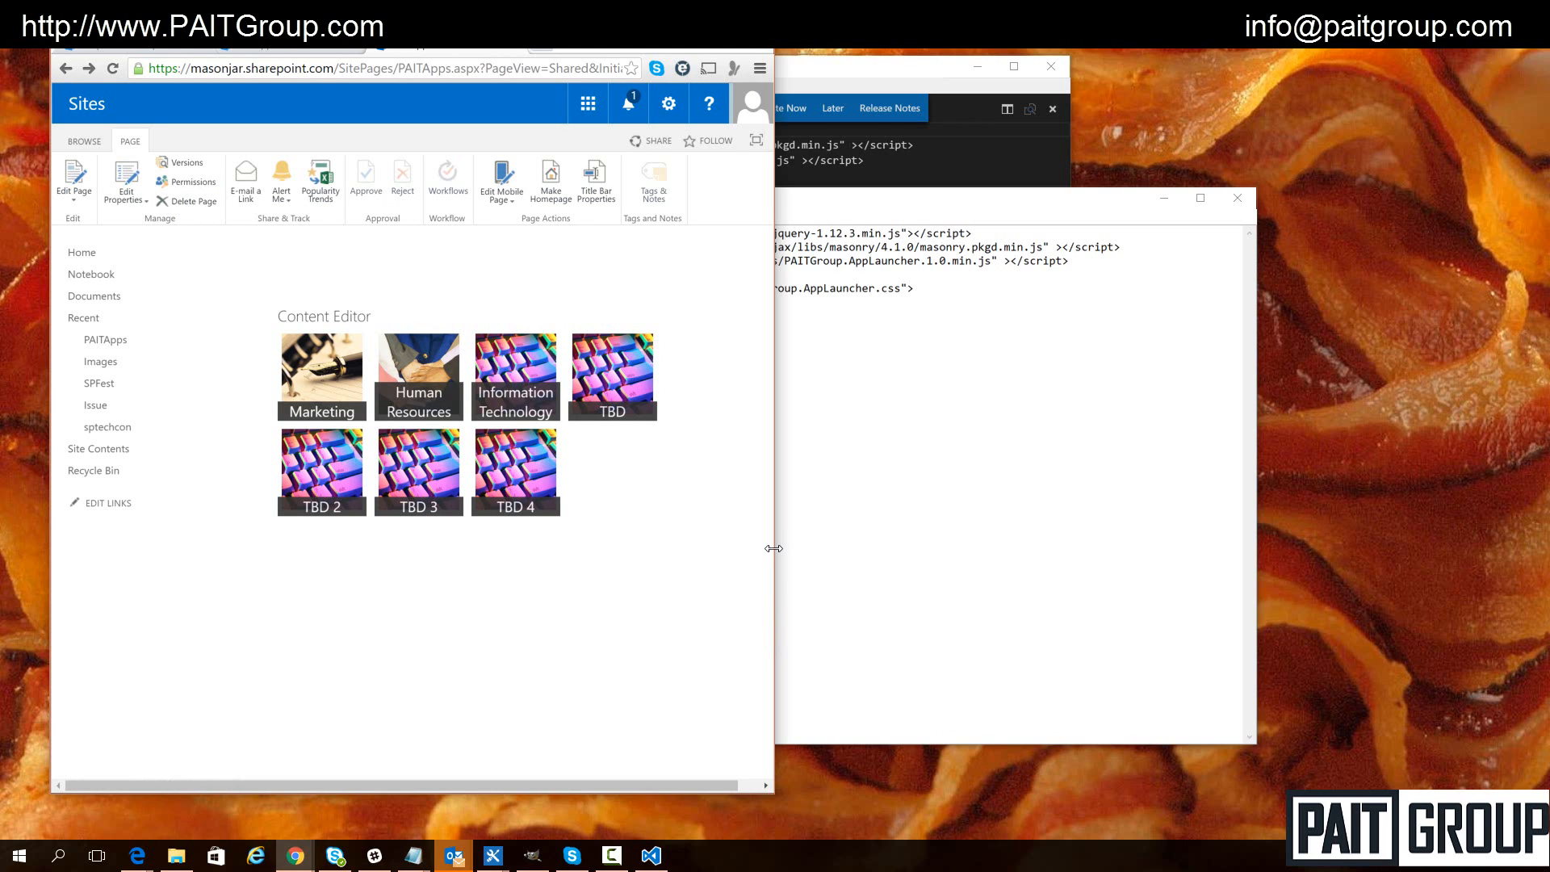
{"action": "left_click_drag", "start_coordinate": [774, 549], "coordinate": [981, 555]}
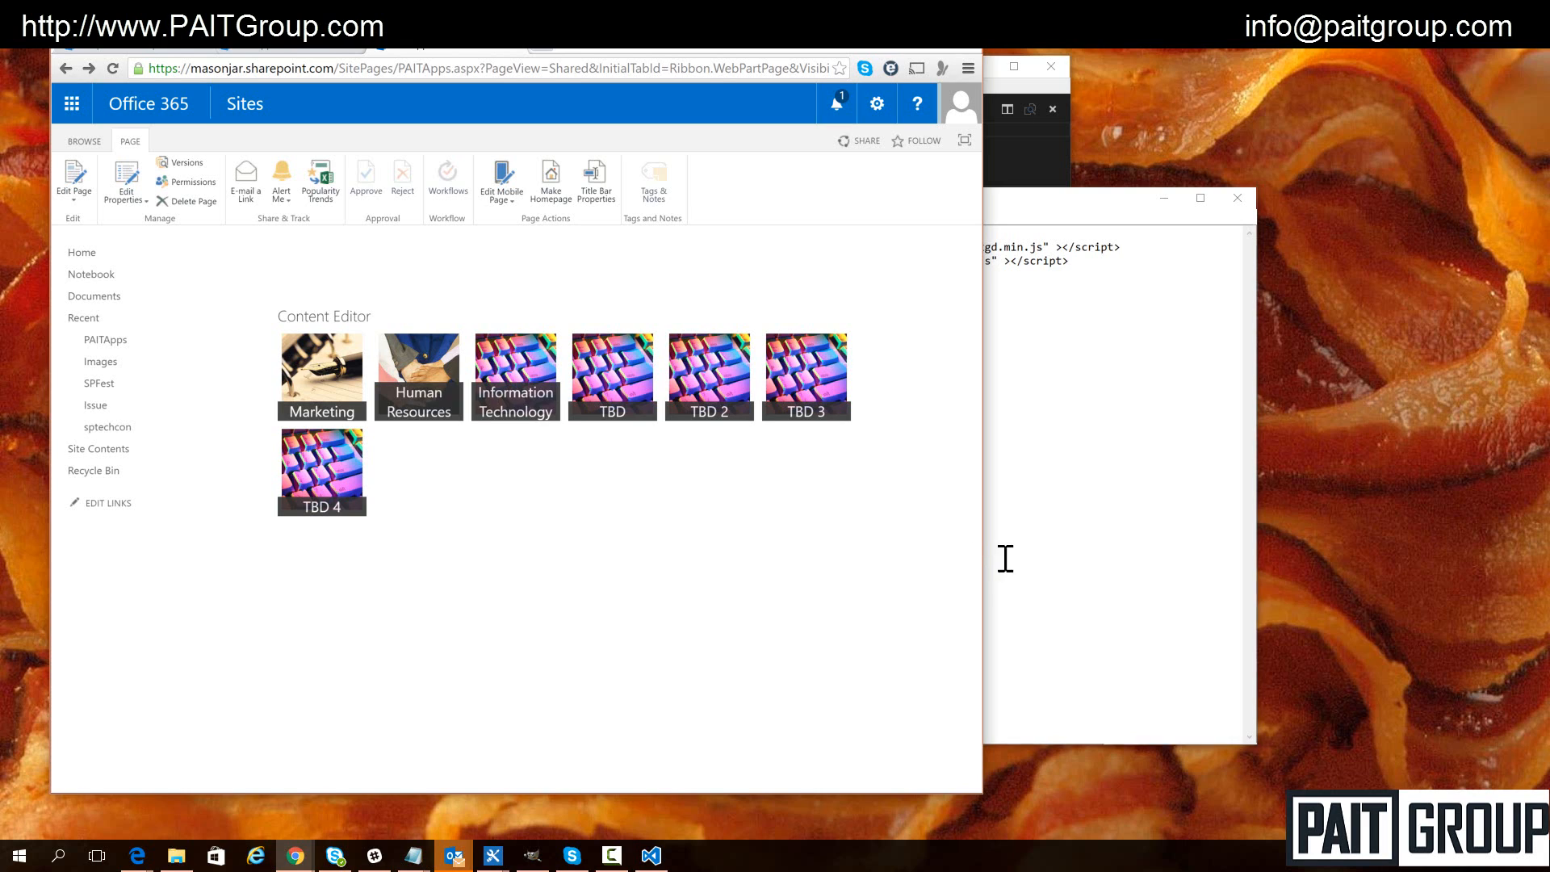
Open the PAITApps list from the site contents
{"action": "left_click", "coordinate": [880, 112]}
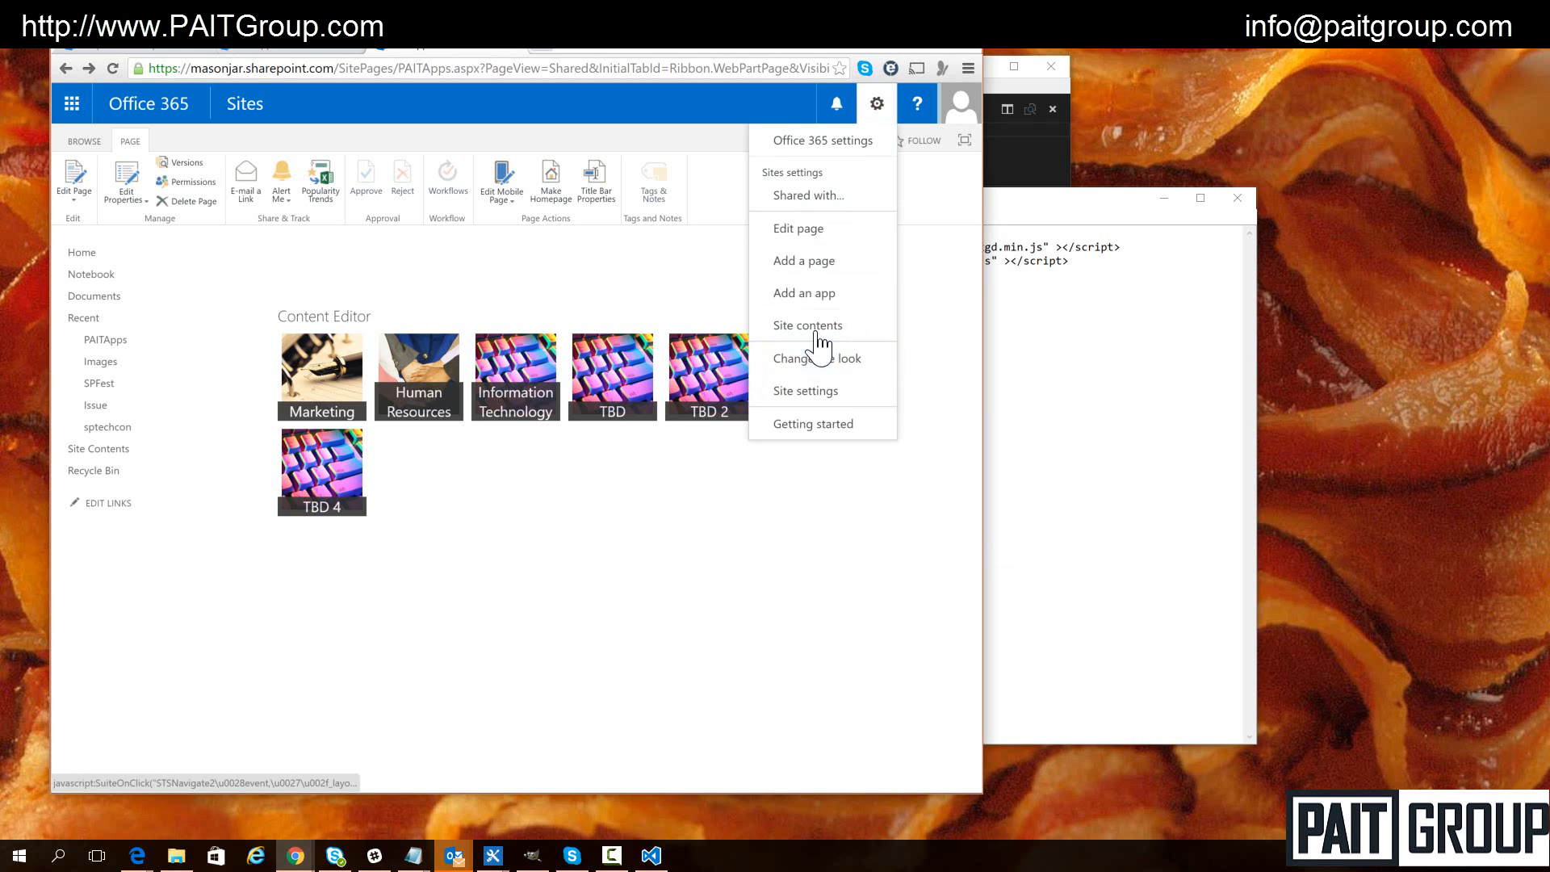
{"action": "left_click", "coordinate": [816, 327]}
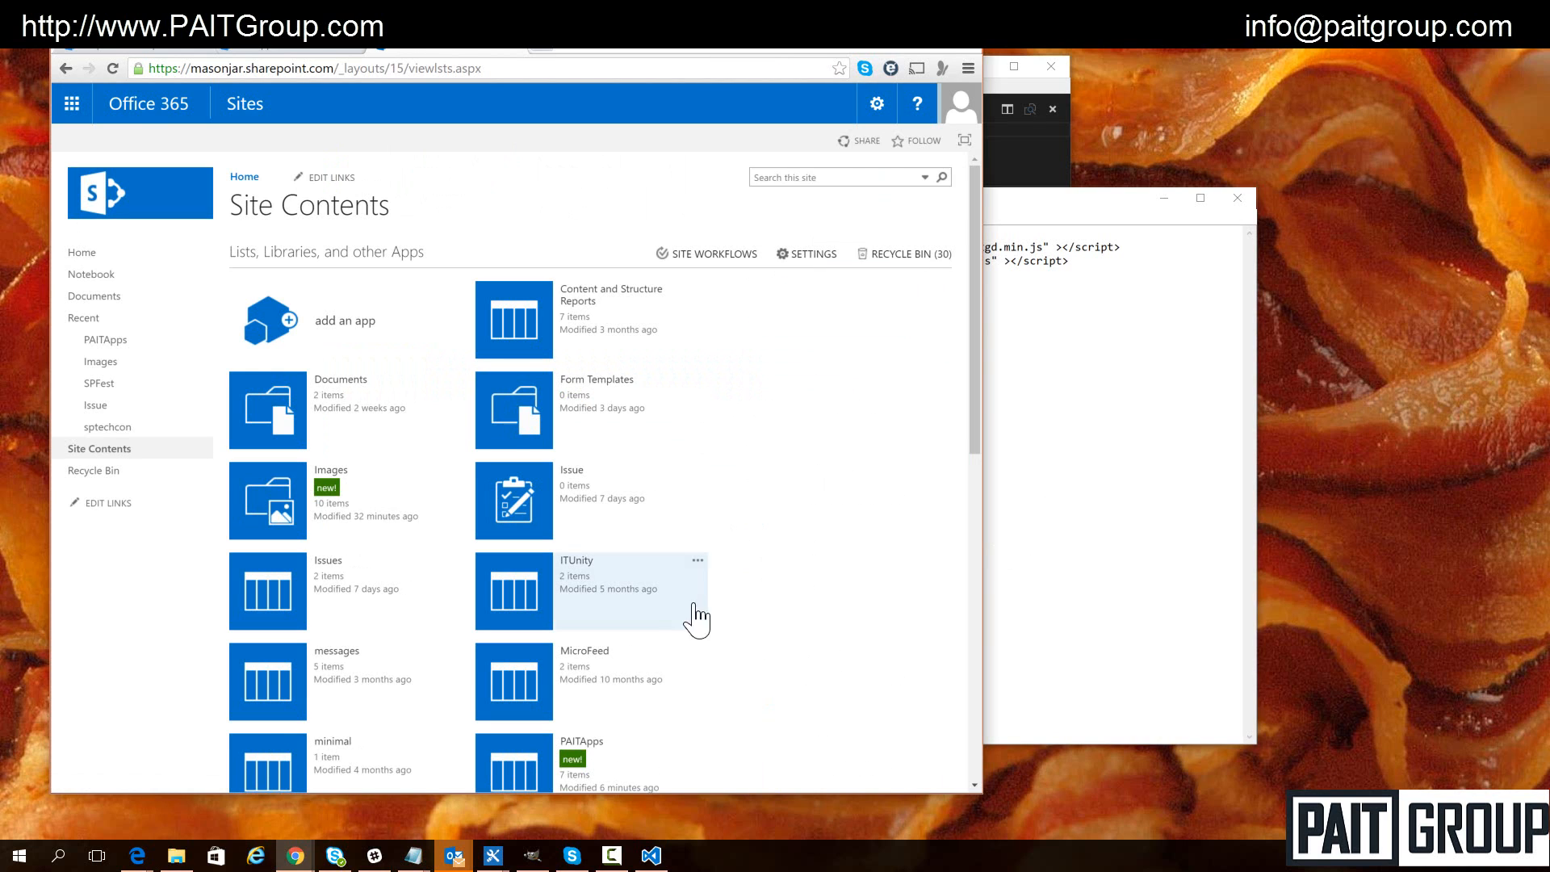
{"action": "scroll", "coordinate": [692, 622], "scroll_direction": "down", "scroll_amount": 2}
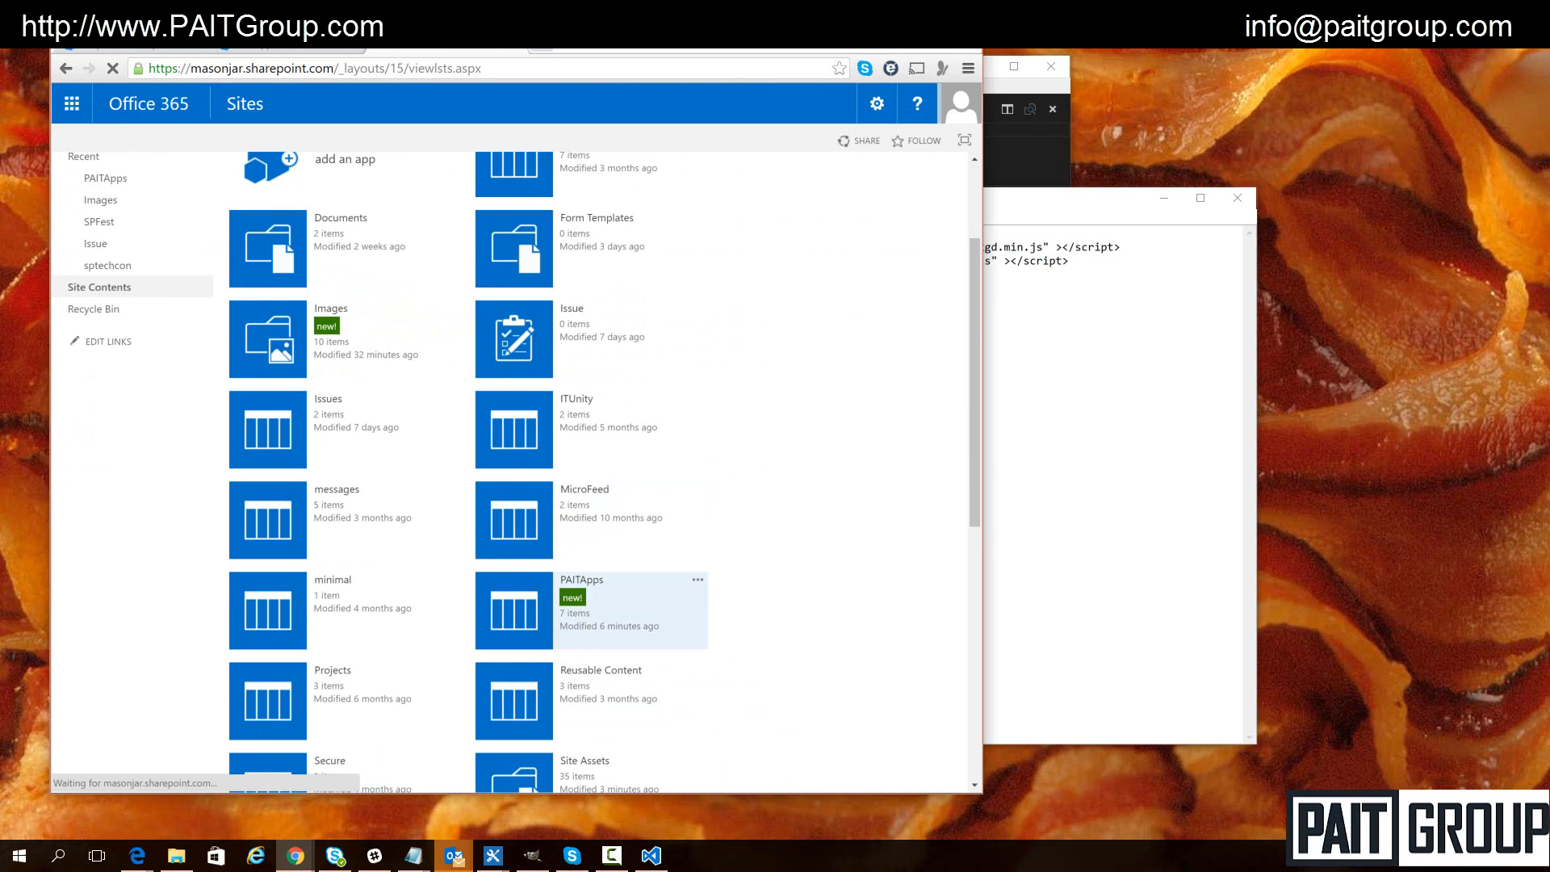
{"action": "left_click", "coordinate": [578, 598]}
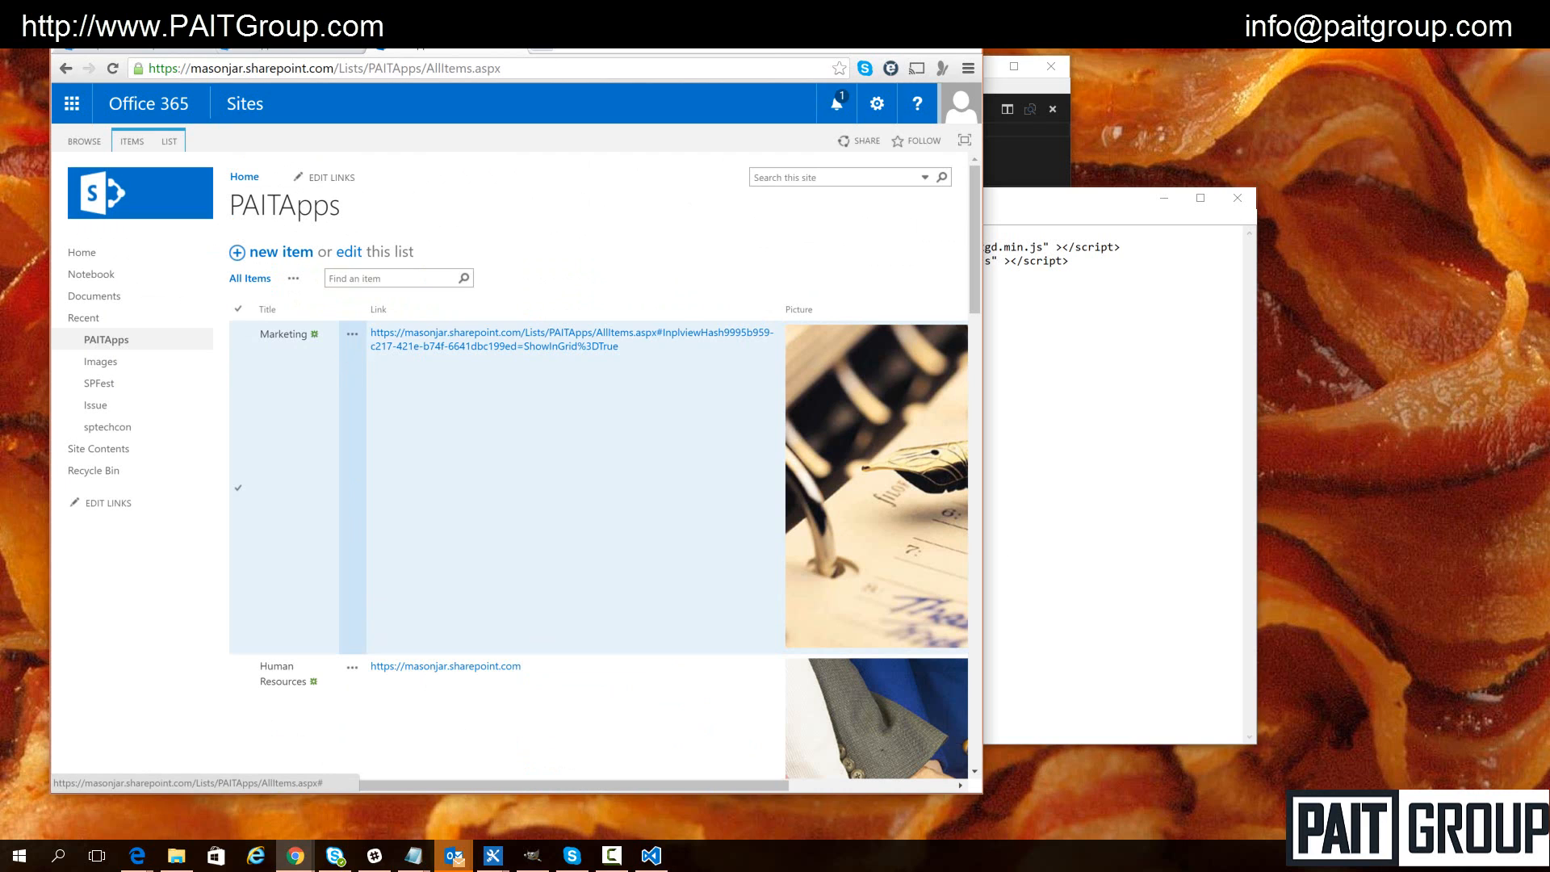
Open the advanced sharing permissions of the Marketing item and stop inheriting permissions from the parent
{"action": "left_click", "coordinate": [355, 338]}
{"action": "mouse_move", "coordinate": [424, 459]}
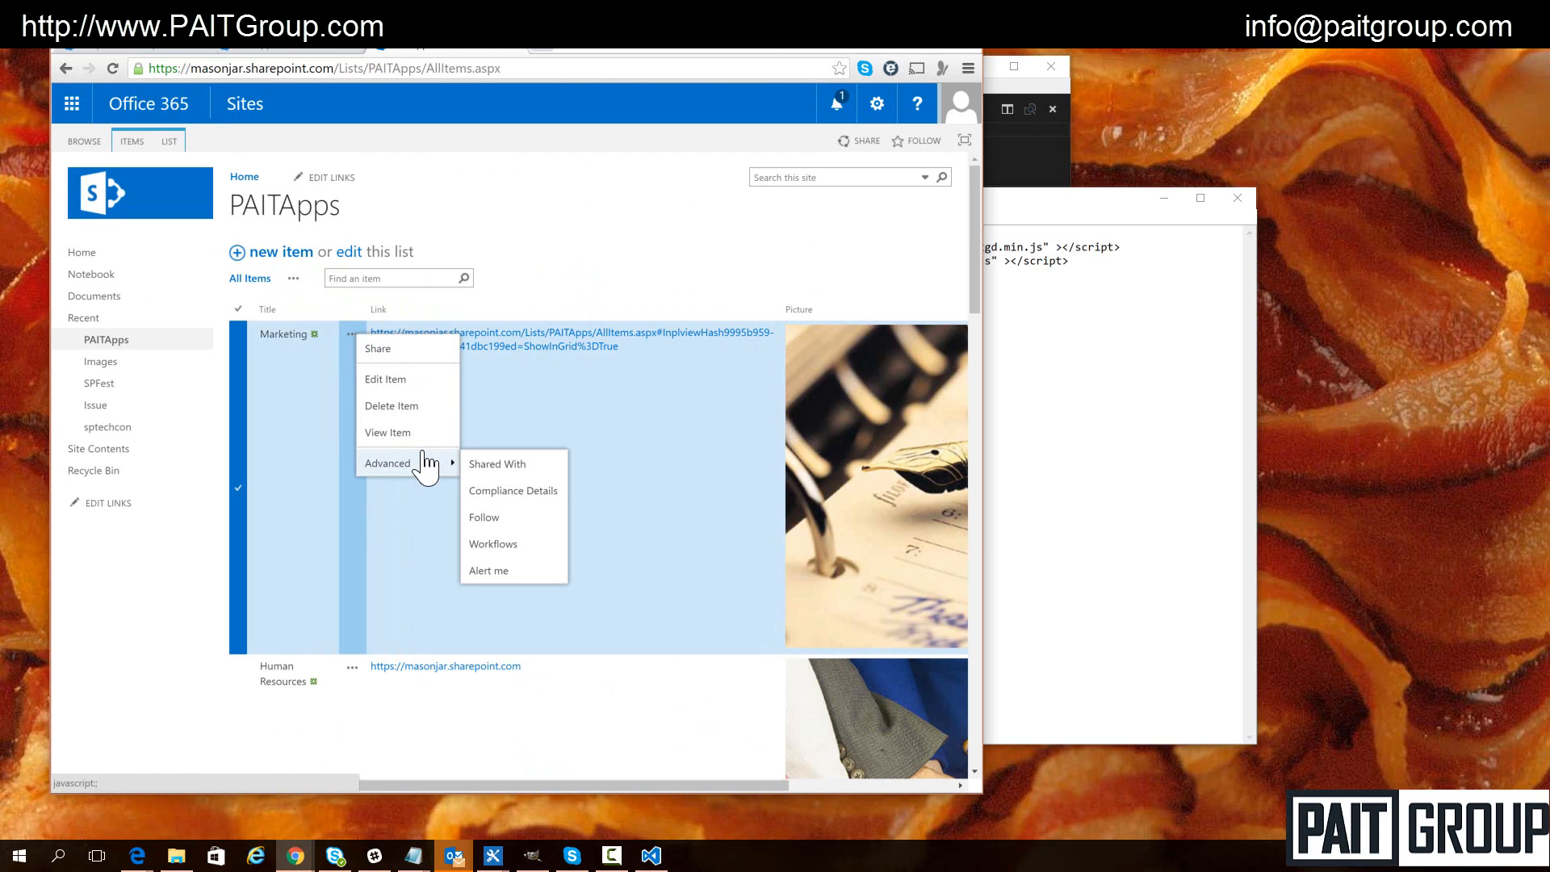
{"action": "left_click", "coordinate": [523, 469]}
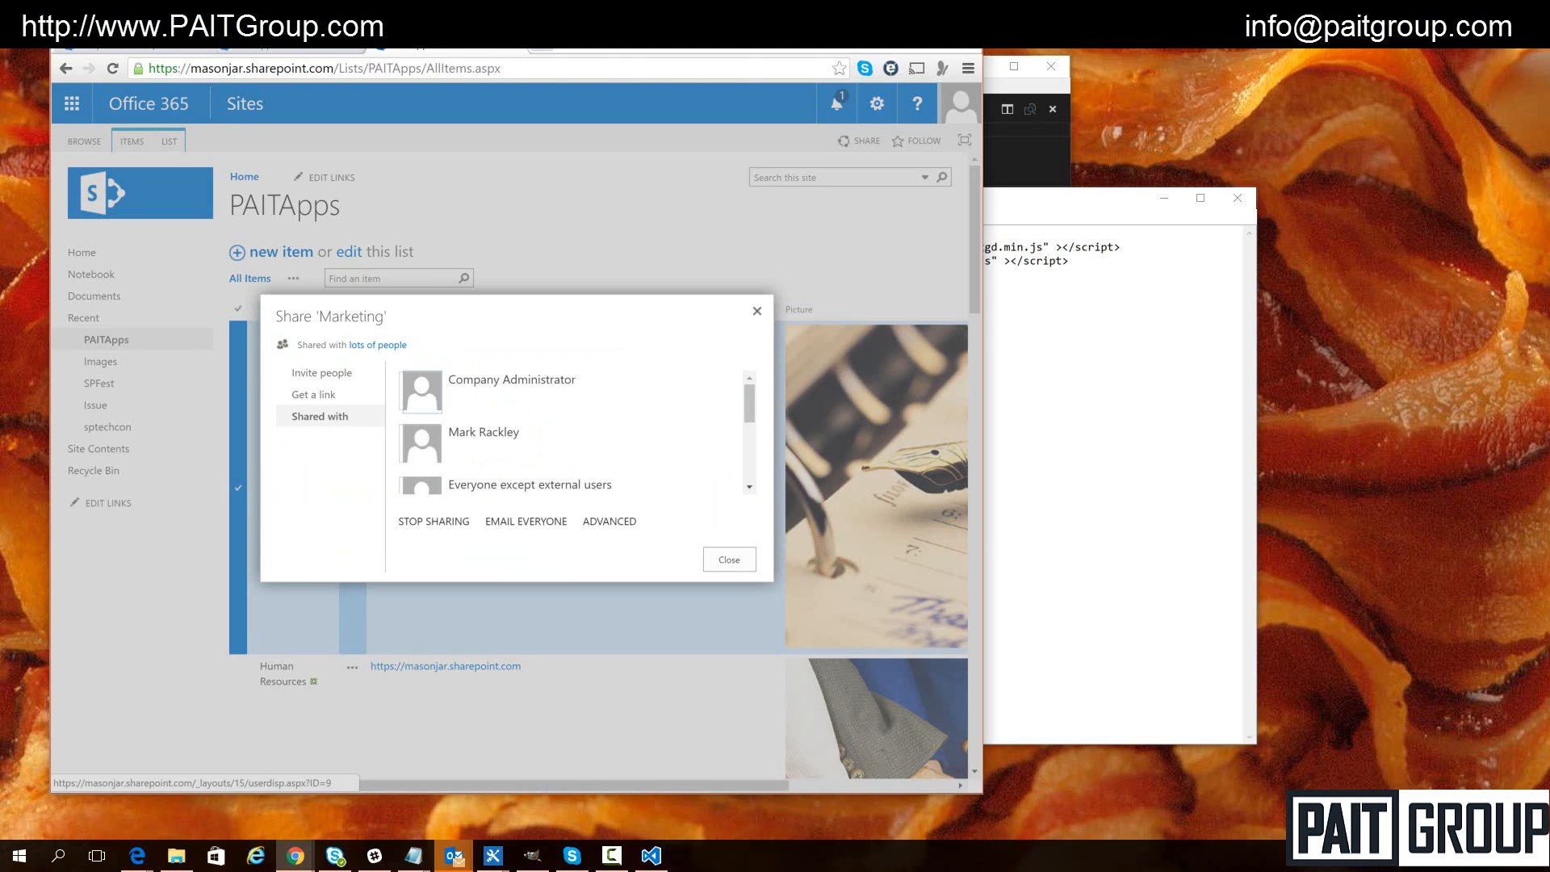
{"action": "left_click", "coordinate": [607, 522]}
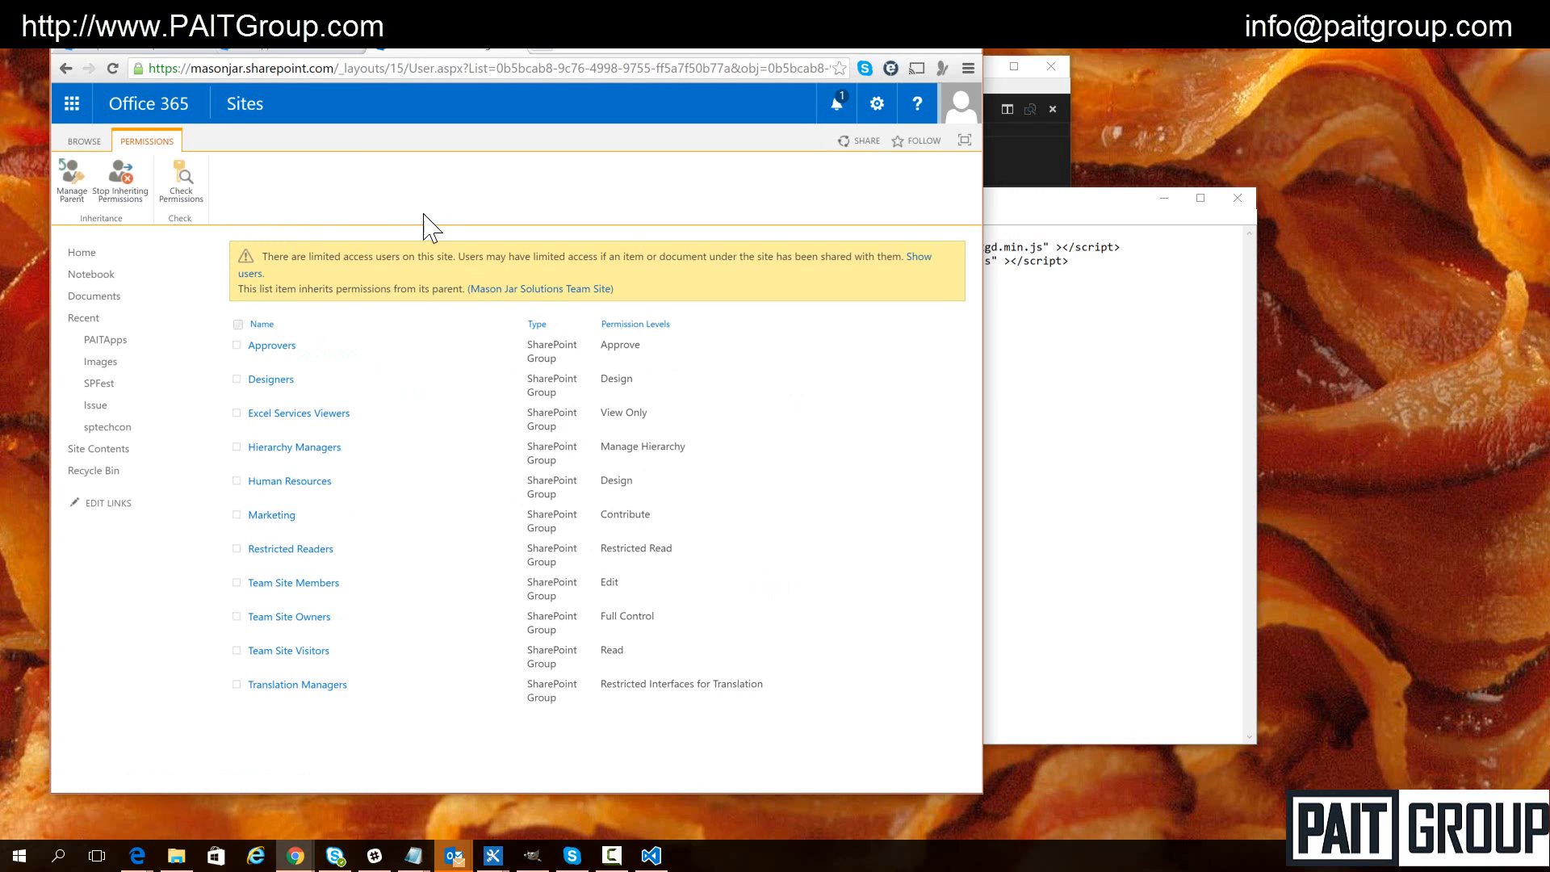
{"action": "left_click", "coordinate": [124, 173]}
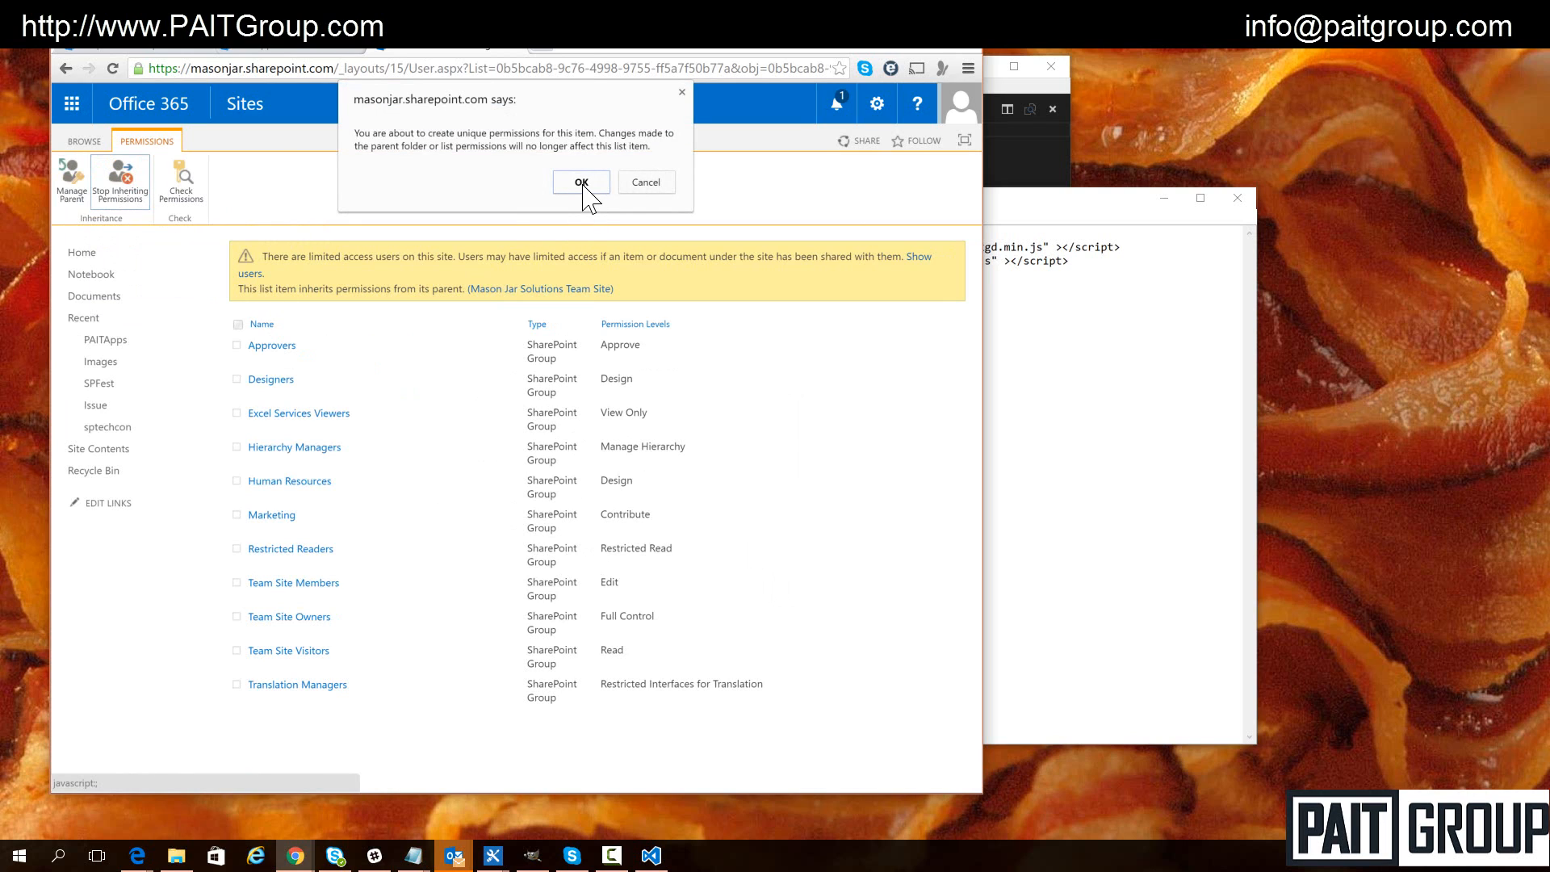
{"action": "left_click", "coordinate": [581, 183]}
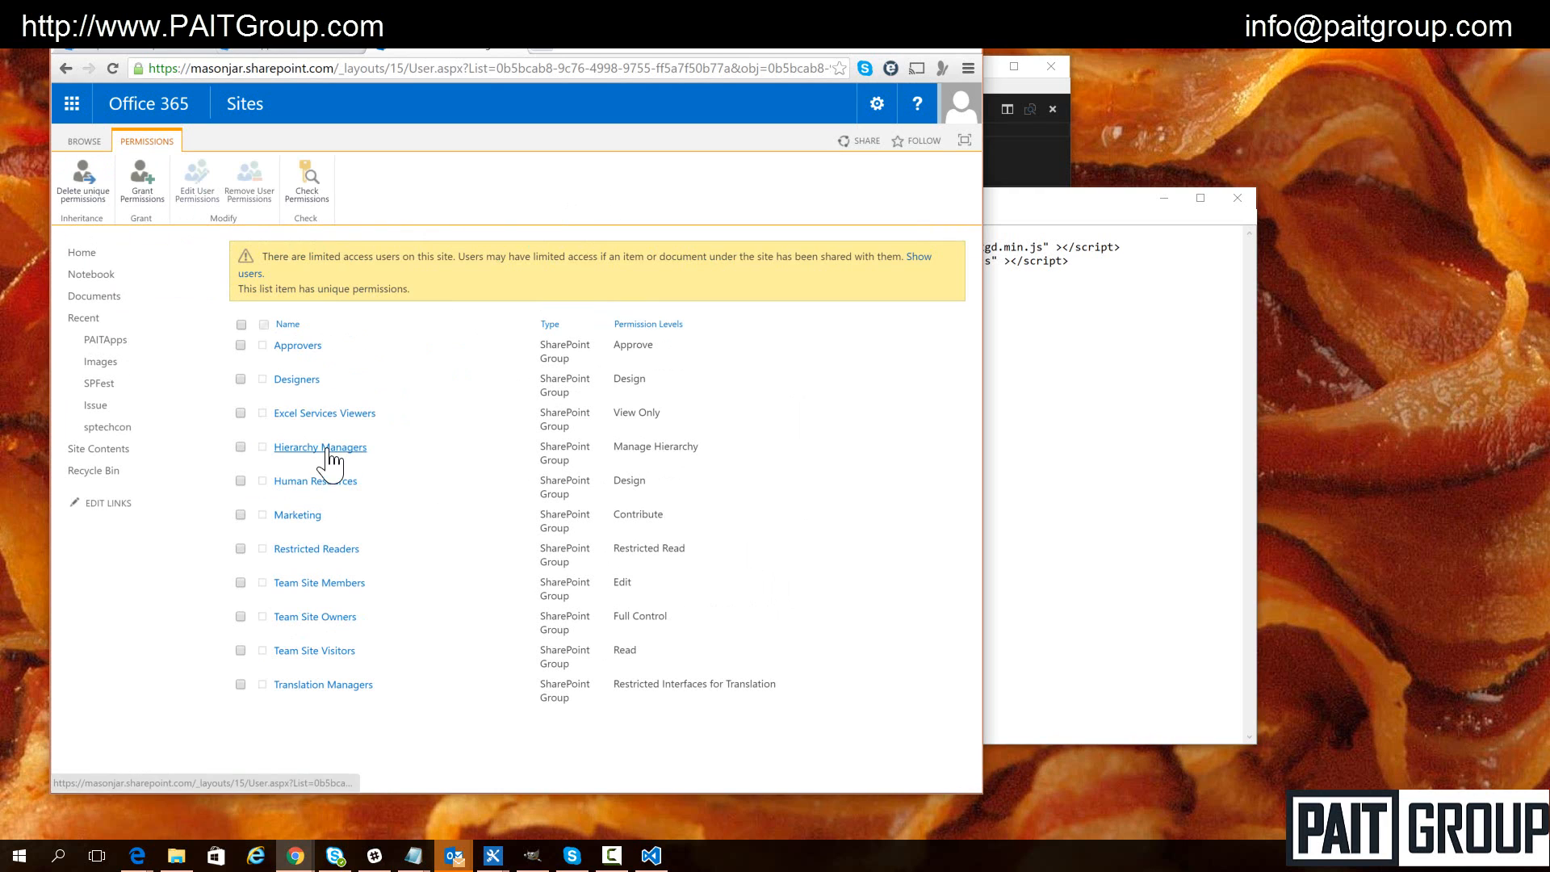
Remove the permissions of every group except Human Resources from the Marketing item
{"action": "left_click", "coordinate": [241, 345]}
{"action": "left_click", "coordinate": [241, 379]}
{"action": "left_click", "coordinate": [240, 413]}
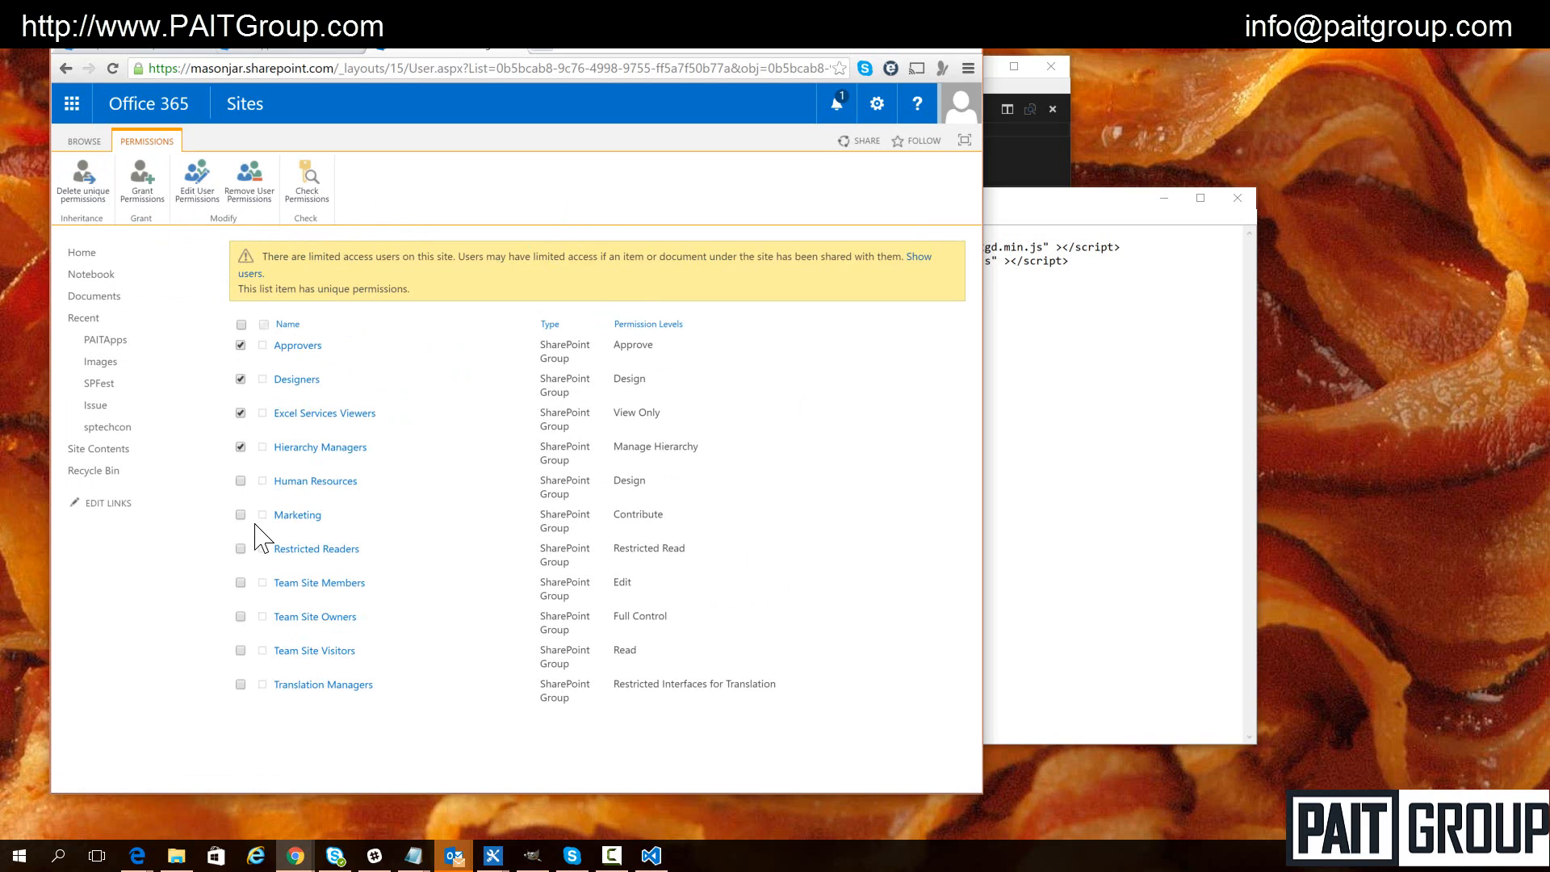
{"action": "left_click", "coordinate": [240, 548]}
{"action": "left_click", "coordinate": [241, 684]}
{"action": "left_click", "coordinate": [241, 650]}
{"action": "left_click", "coordinate": [250, 181]}
{"action": "left_click", "coordinate": [596, 181]}
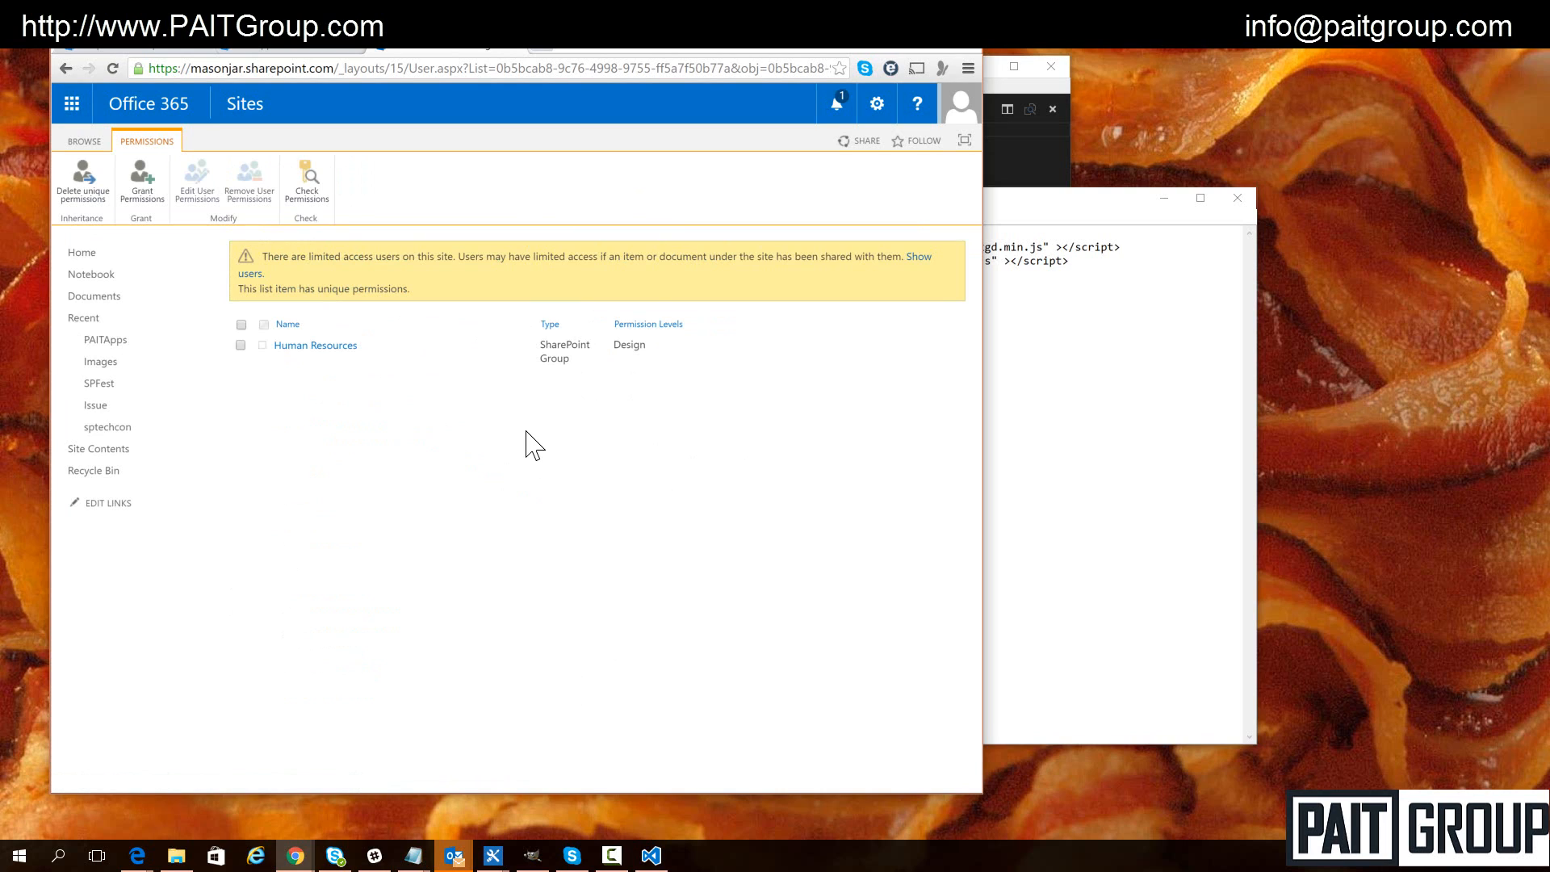
Return to the PAITApps list, reopen the Marketing item's advanced permissions and share the item with the Marketing group
{"action": "left_click", "coordinate": [65, 69]}
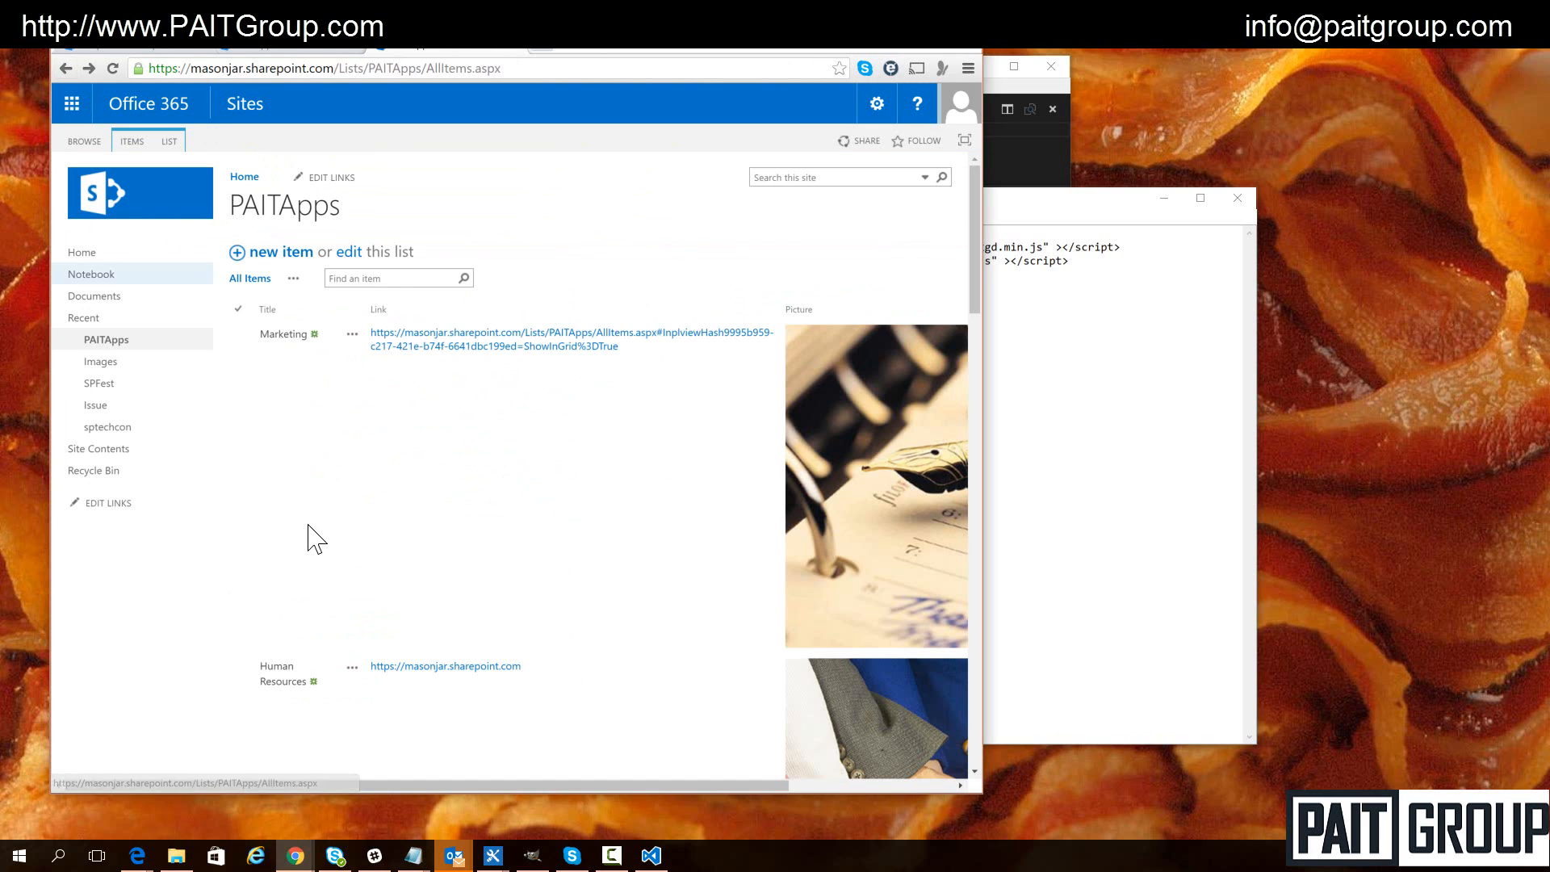
{"action": "left_click", "coordinate": [353, 335]}
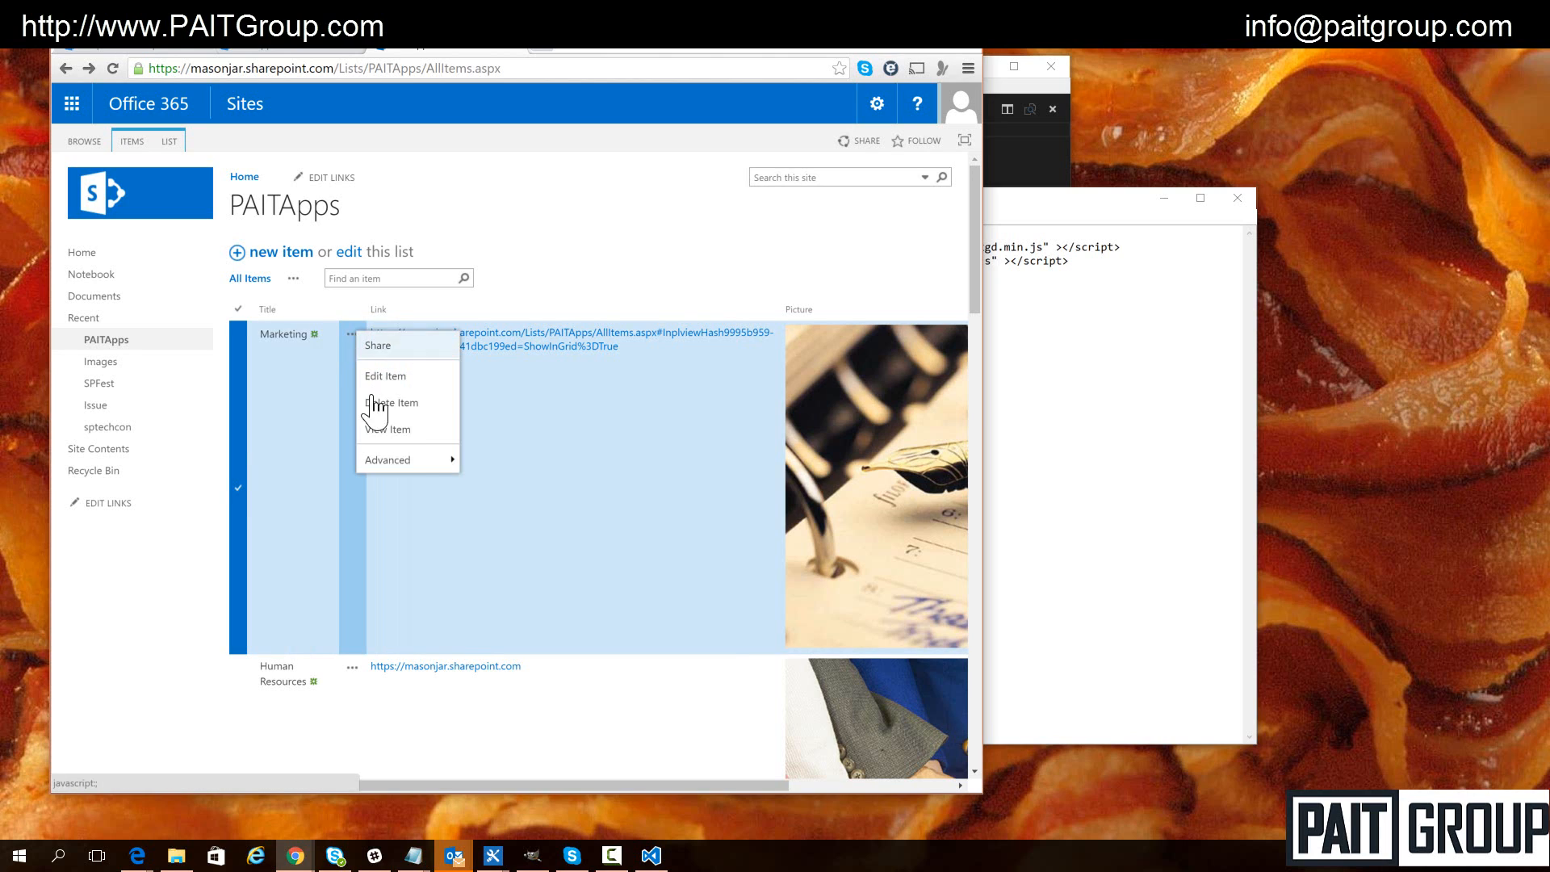
{"action": "mouse_move", "coordinate": [426, 460]}
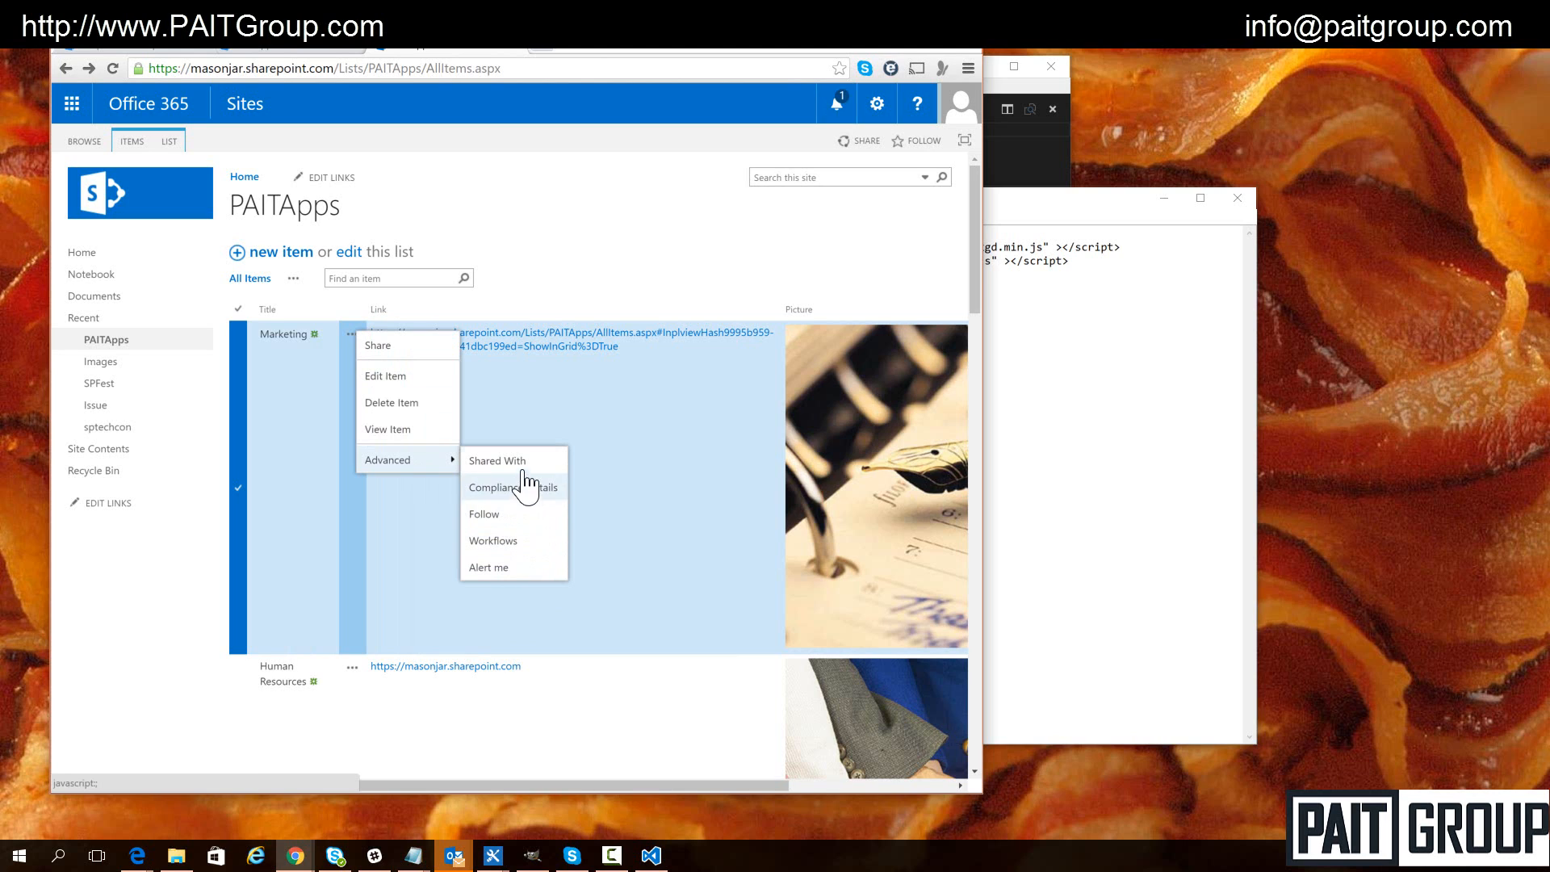
{"action": "left_click", "coordinate": [501, 462]}
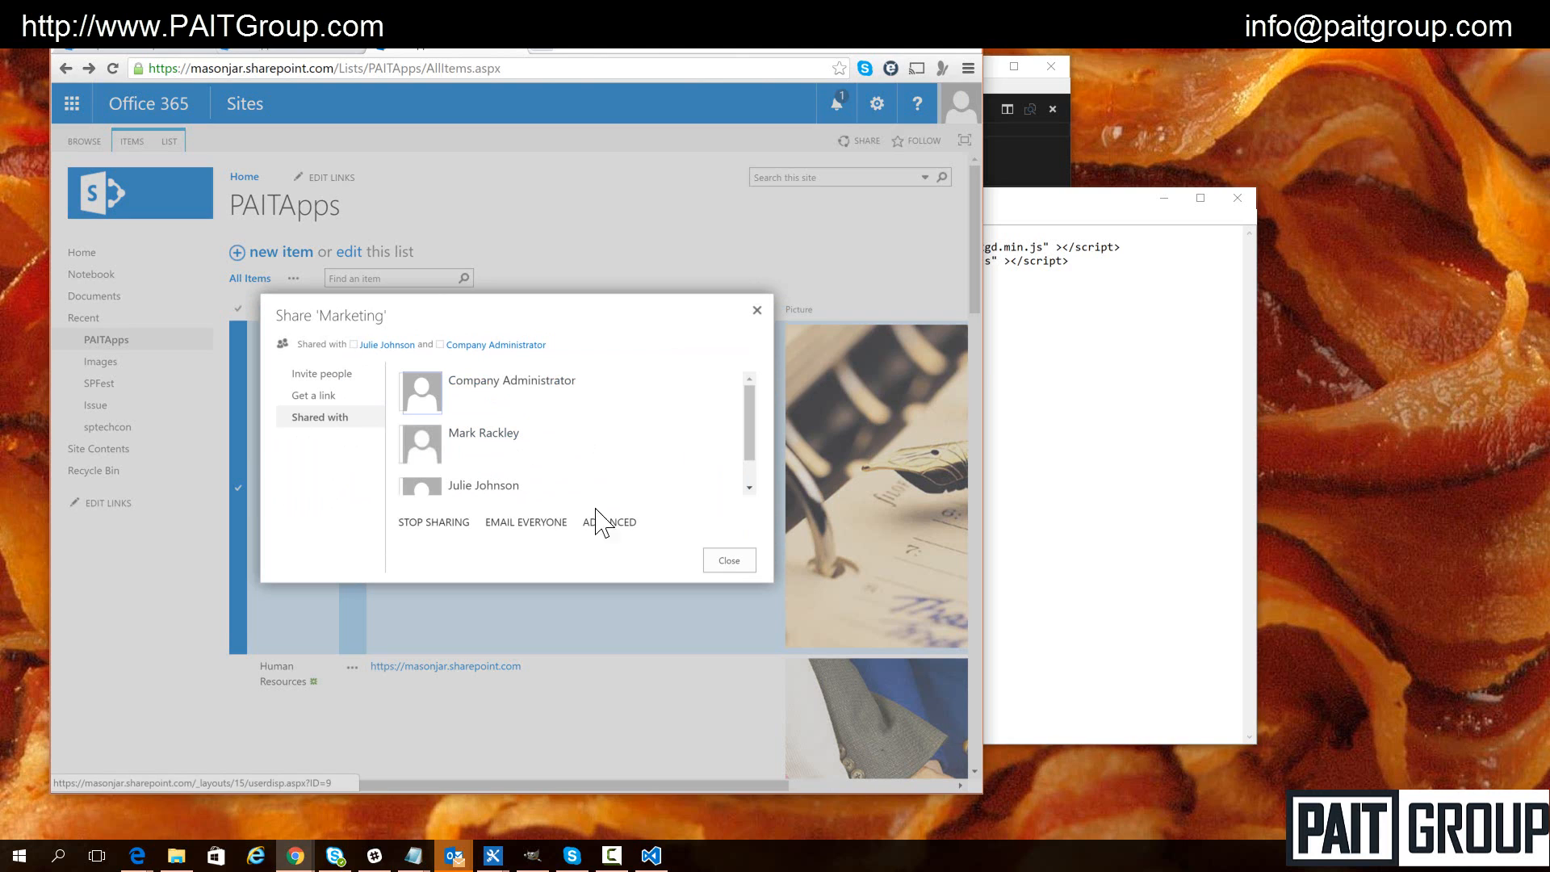
{"action": "left_click", "coordinate": [612, 524]}
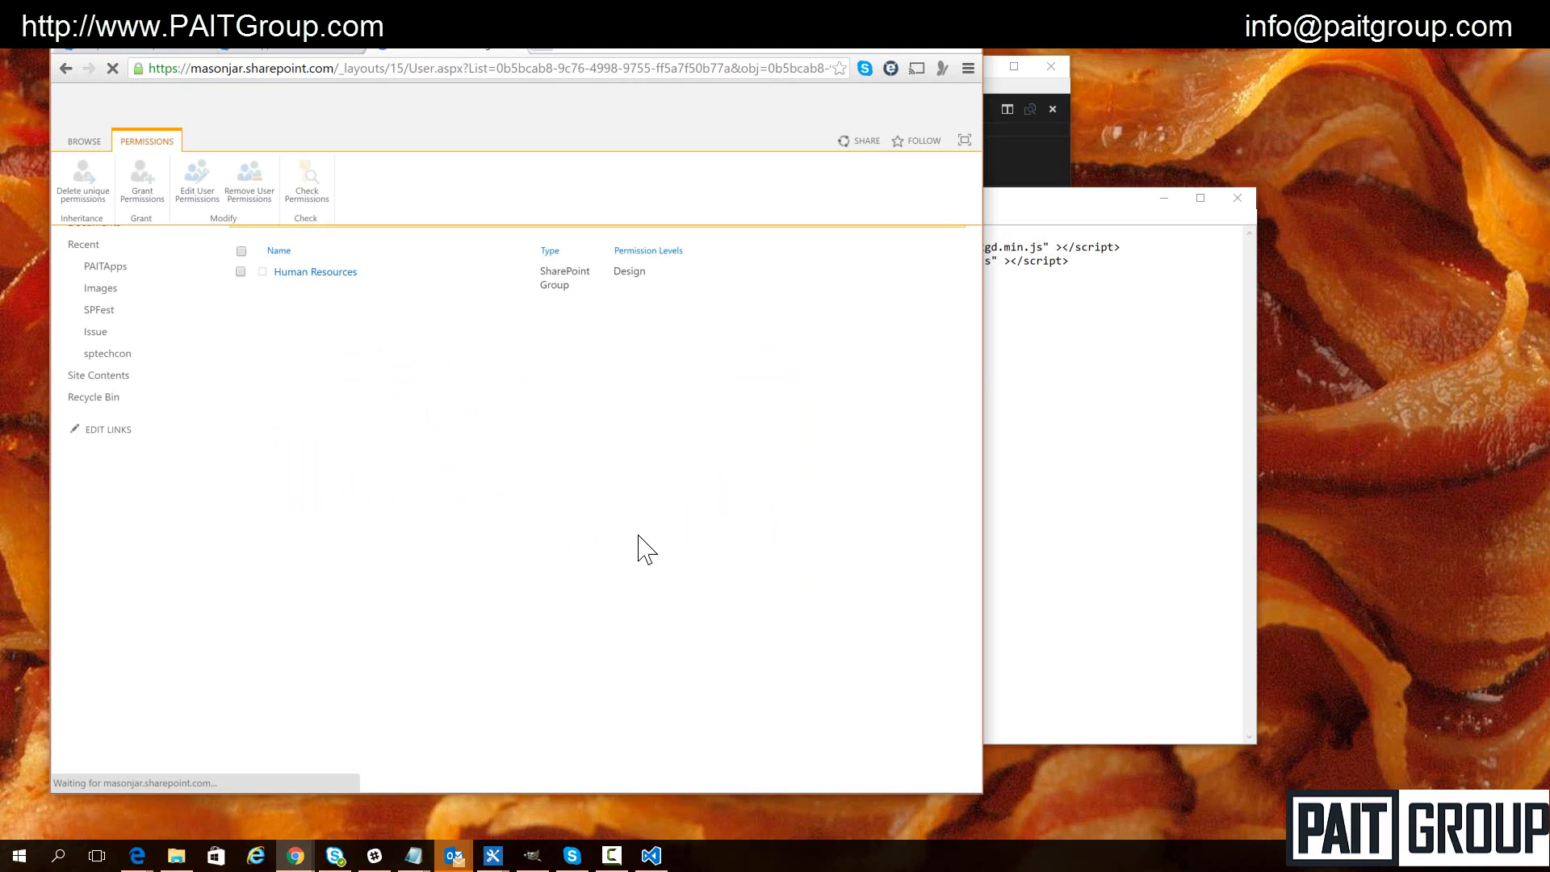
{"action": "left_click", "coordinate": [144, 179]}
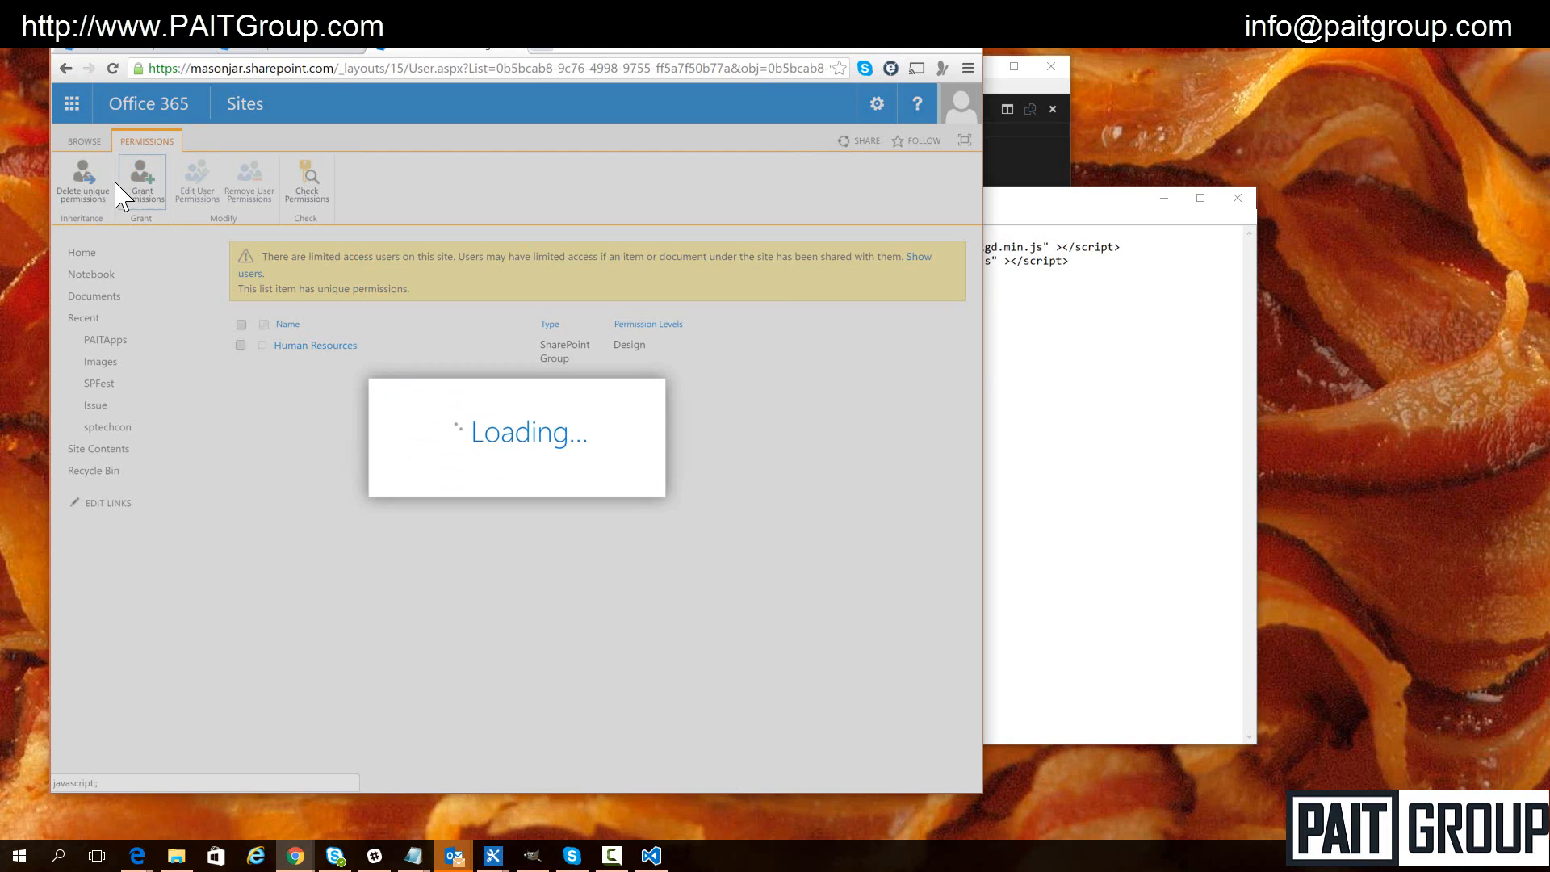
{"action": "type", "text": "Mar"}
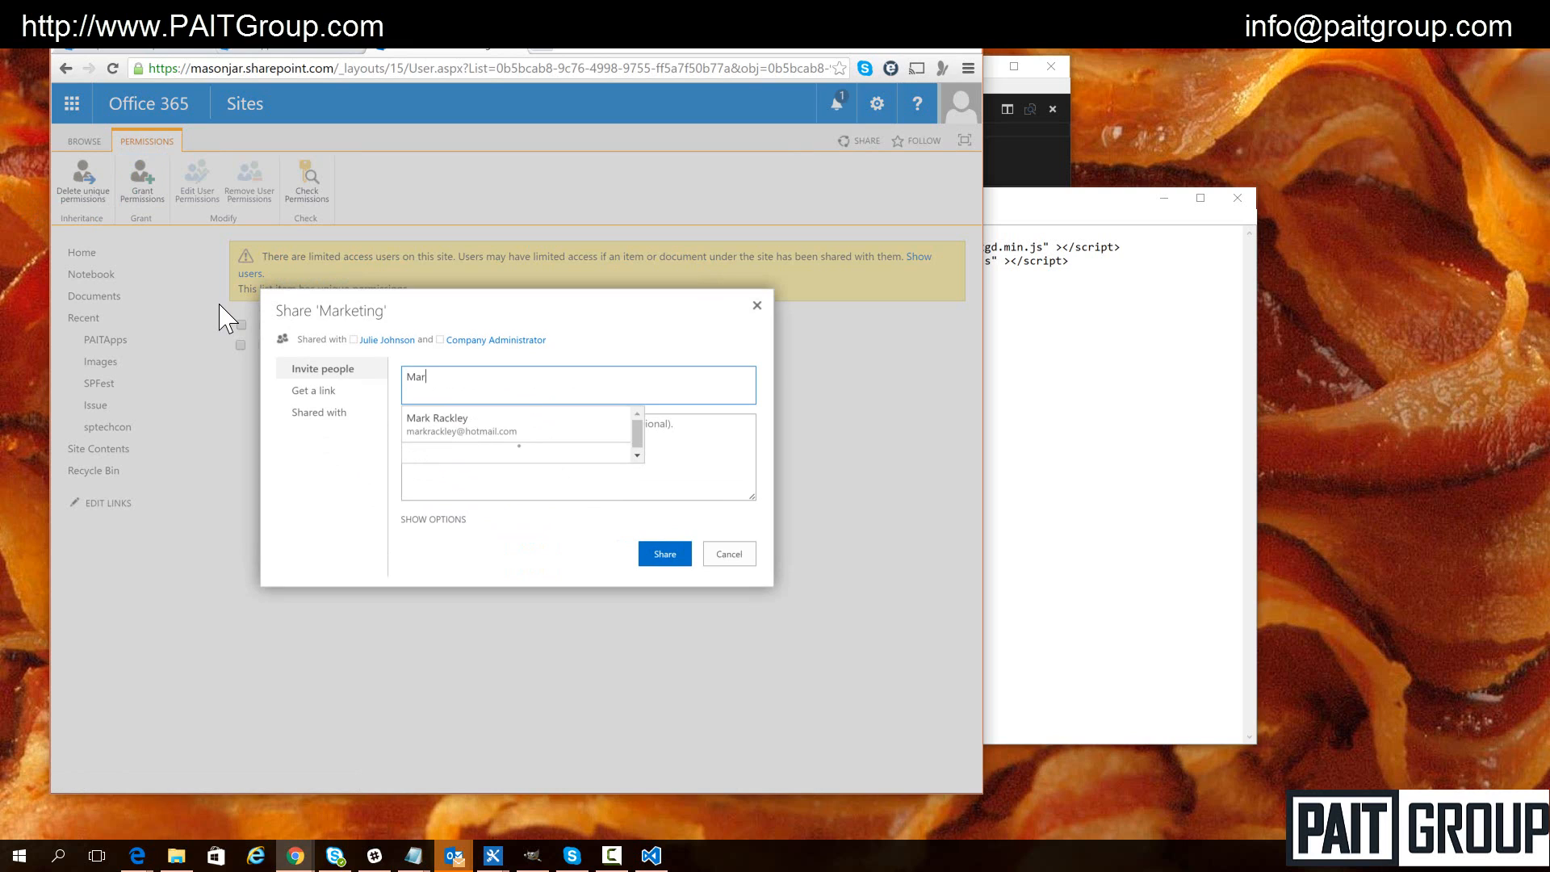
{"action": "type", "text": "ke"}
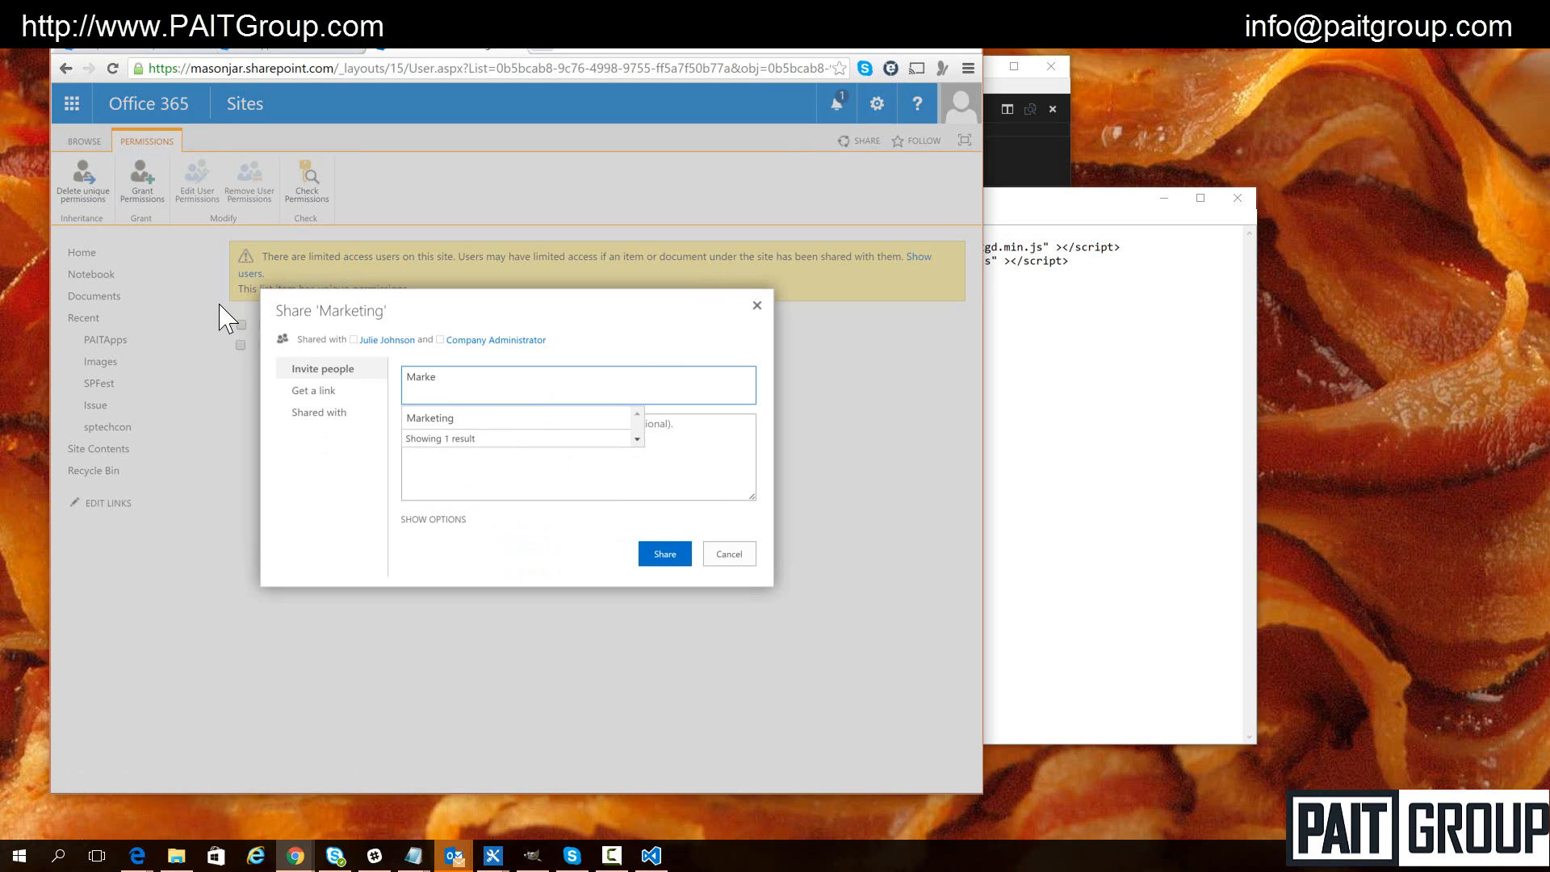
{"action": "left_click", "coordinate": [454, 421]}
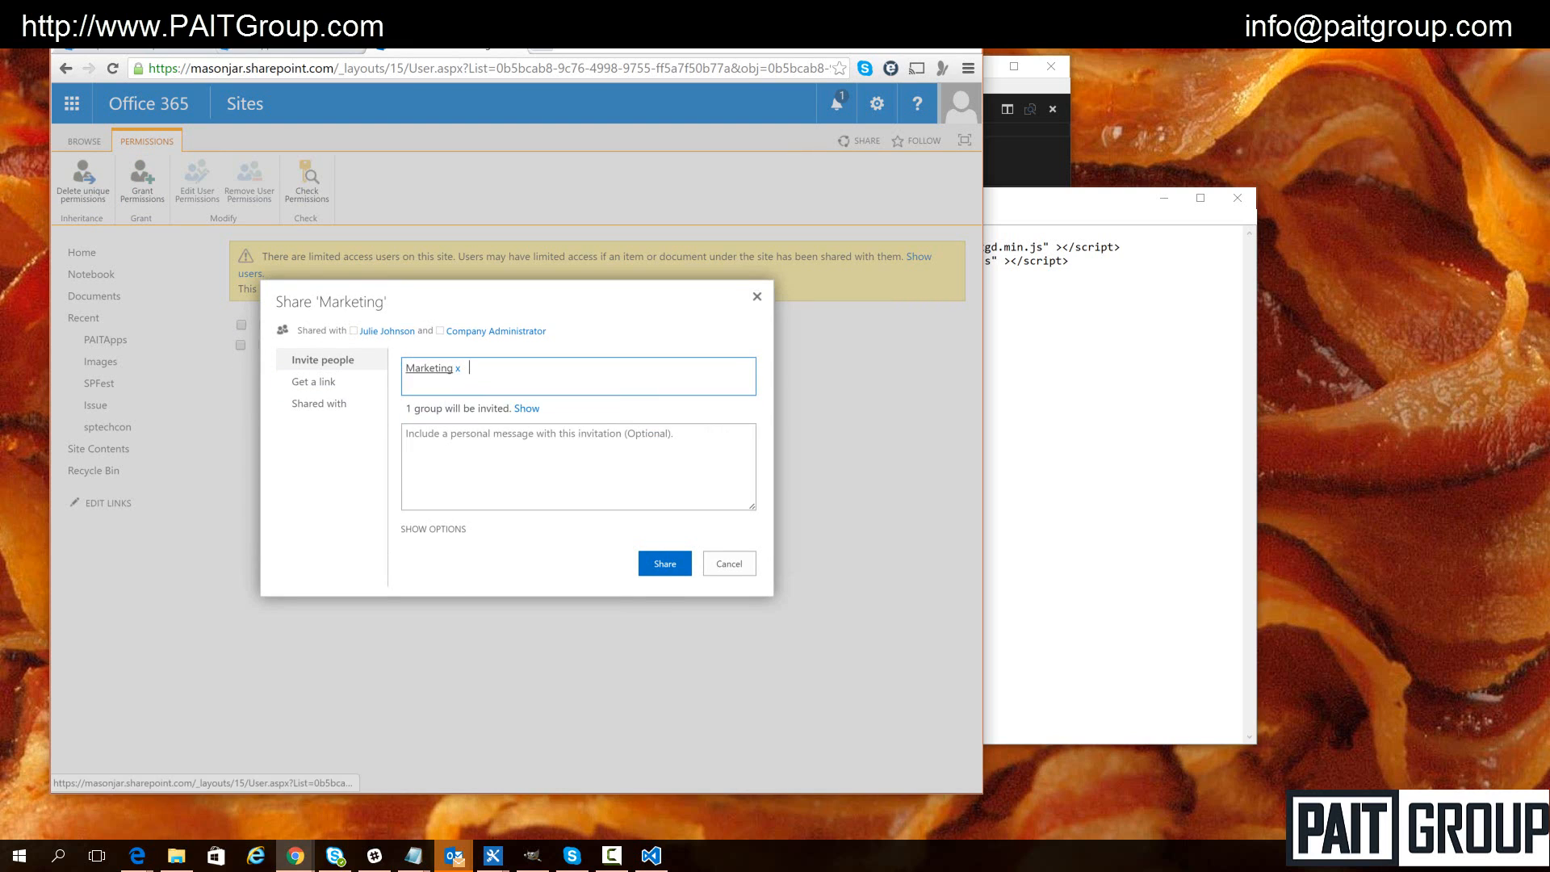
{"action": "left_click", "coordinate": [657, 571]}
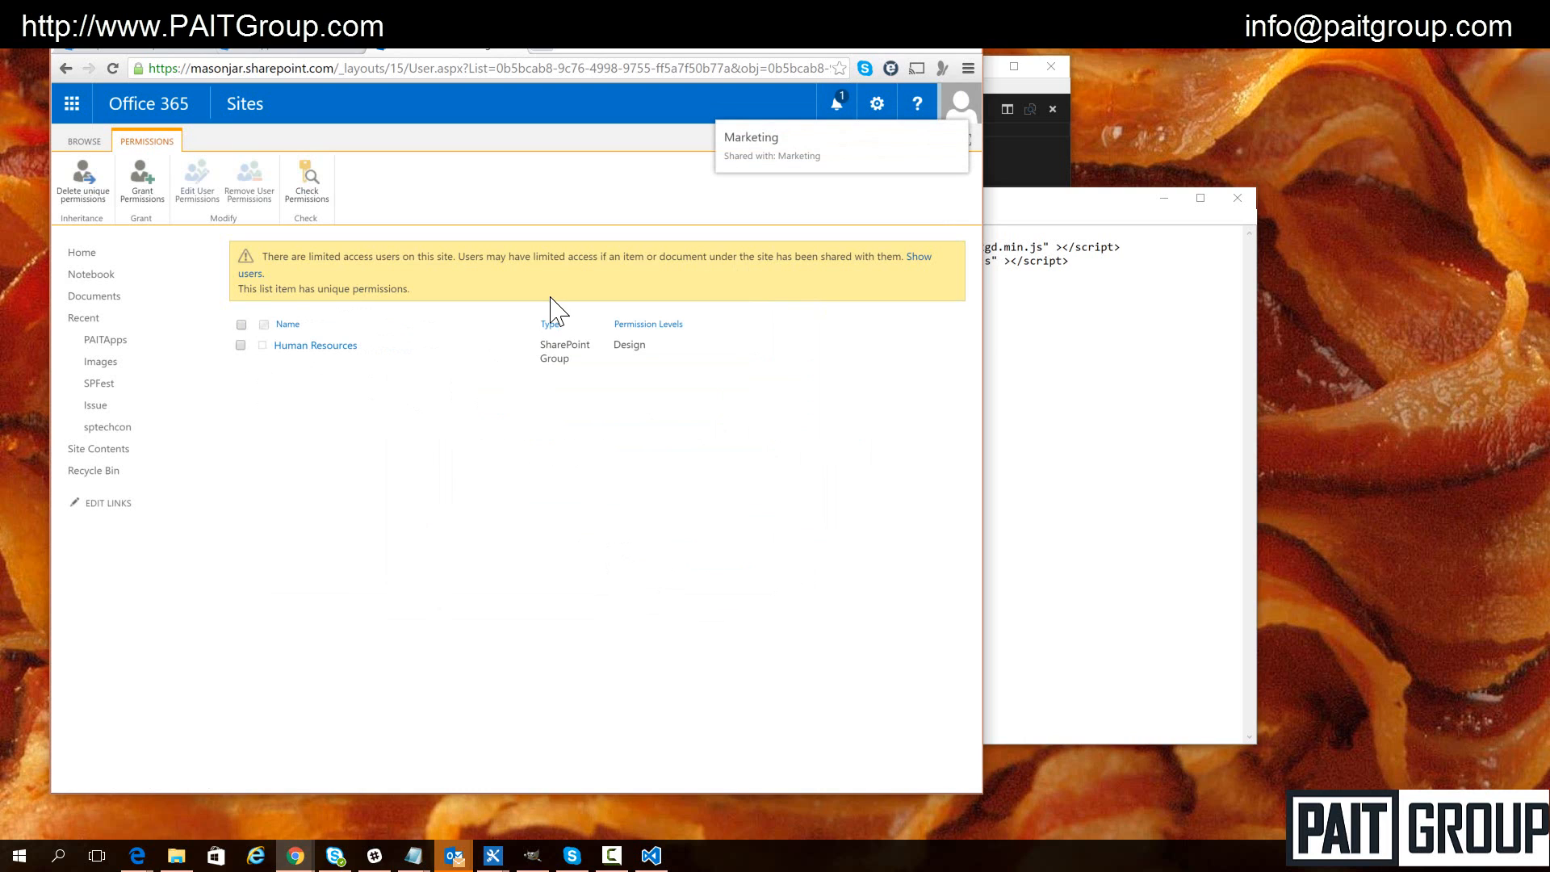
Remove the Human Resources group's permissions from the Marketing item
{"action": "left_click", "coordinate": [241, 346]}
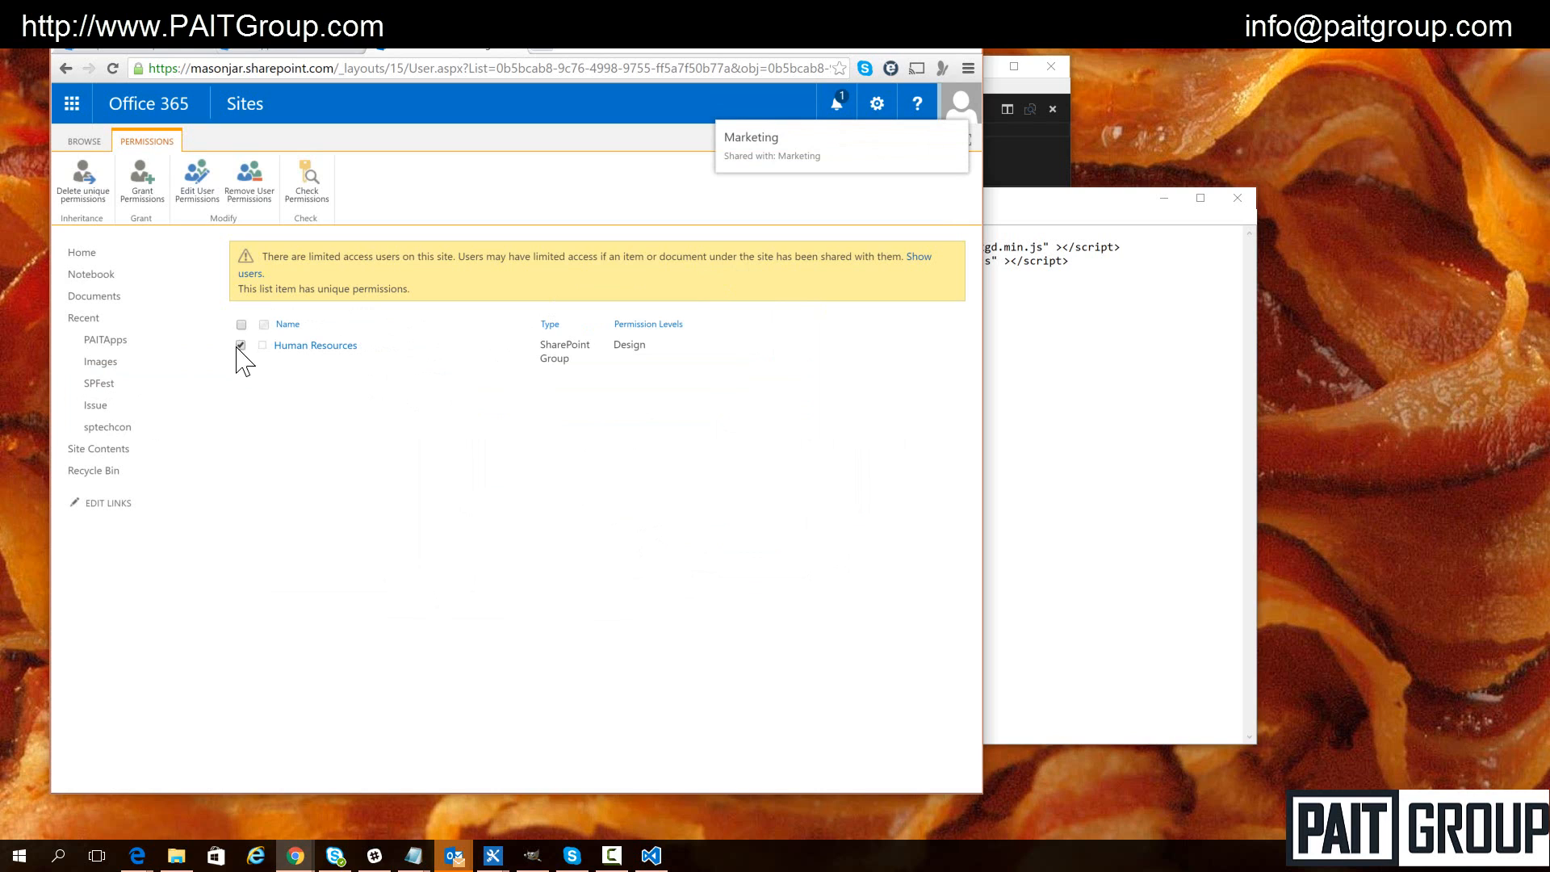
{"action": "left_click", "coordinate": [249, 182]}
{"action": "left_click", "coordinate": [596, 196]}
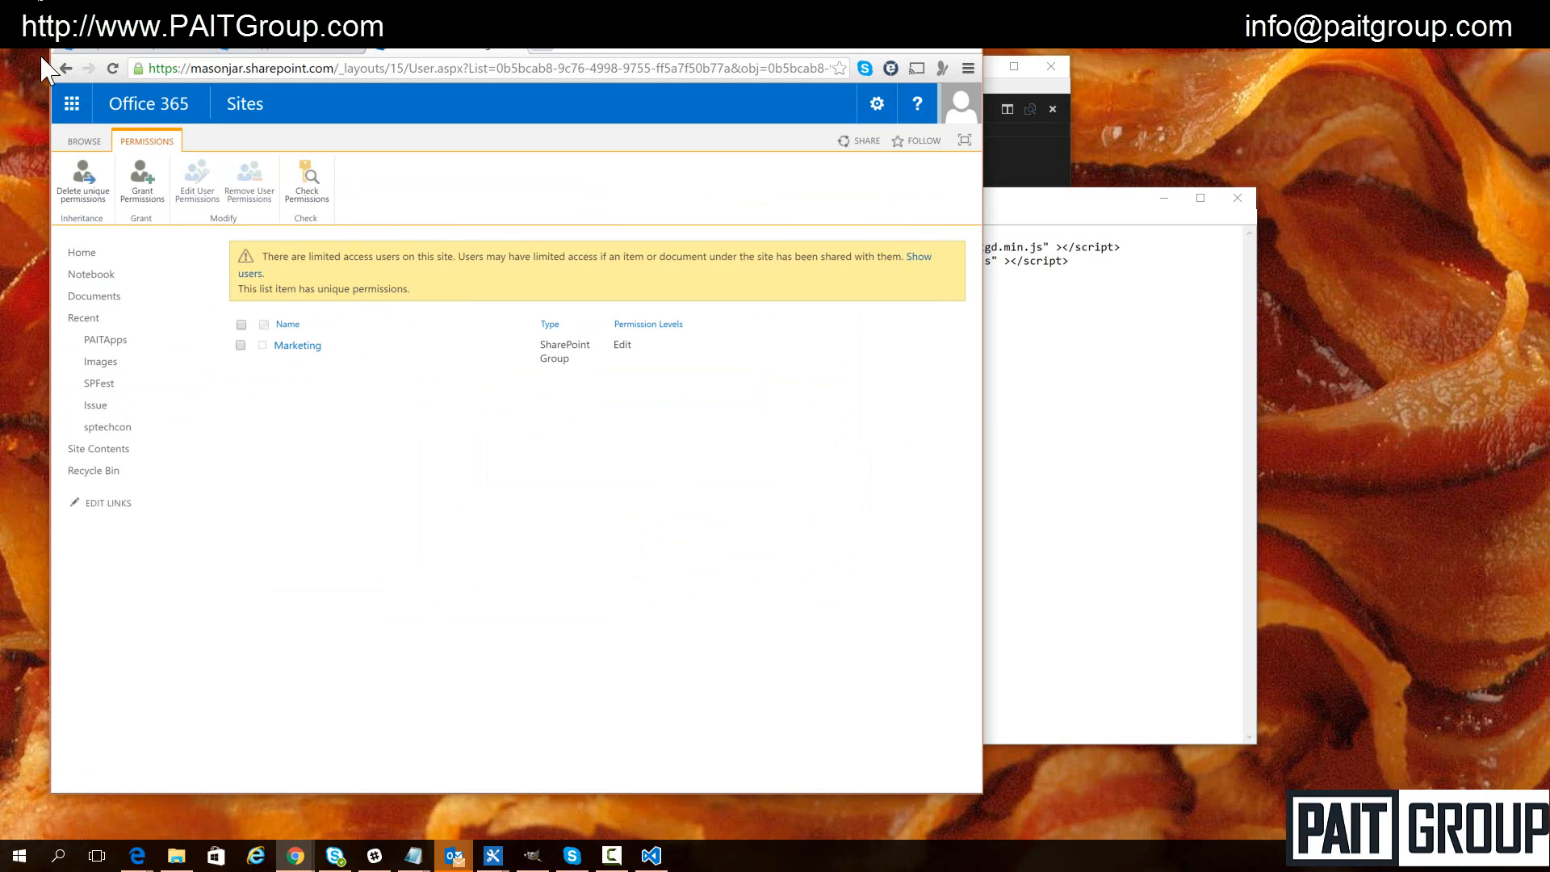
Go back through the site contents to the PAITApps list
{"action": "left_click", "coordinate": [877, 104]}
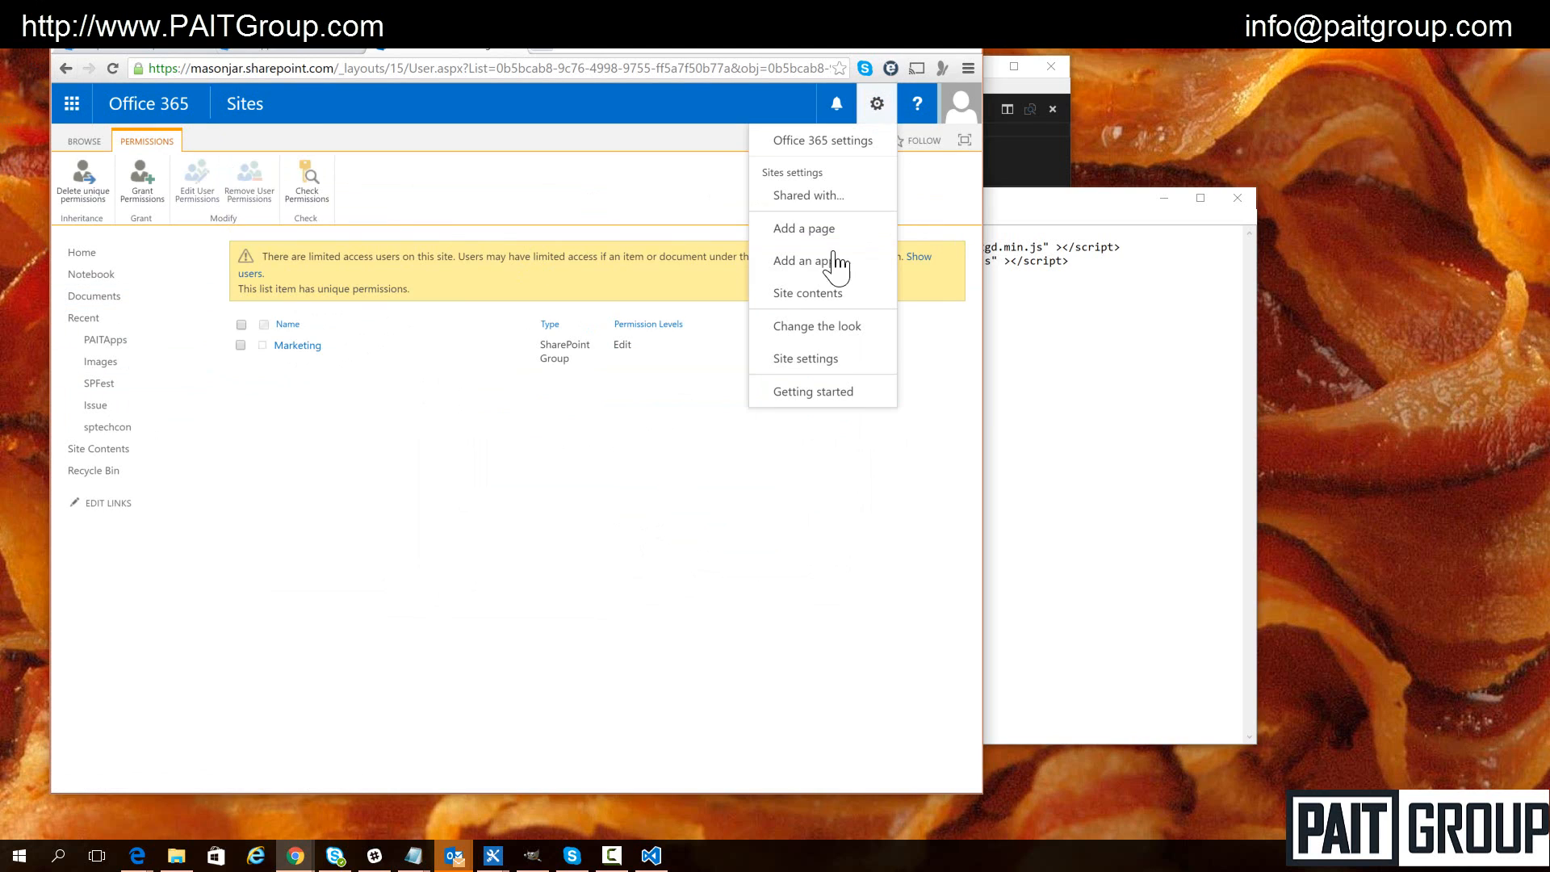
{"action": "left_click", "coordinate": [798, 296]}
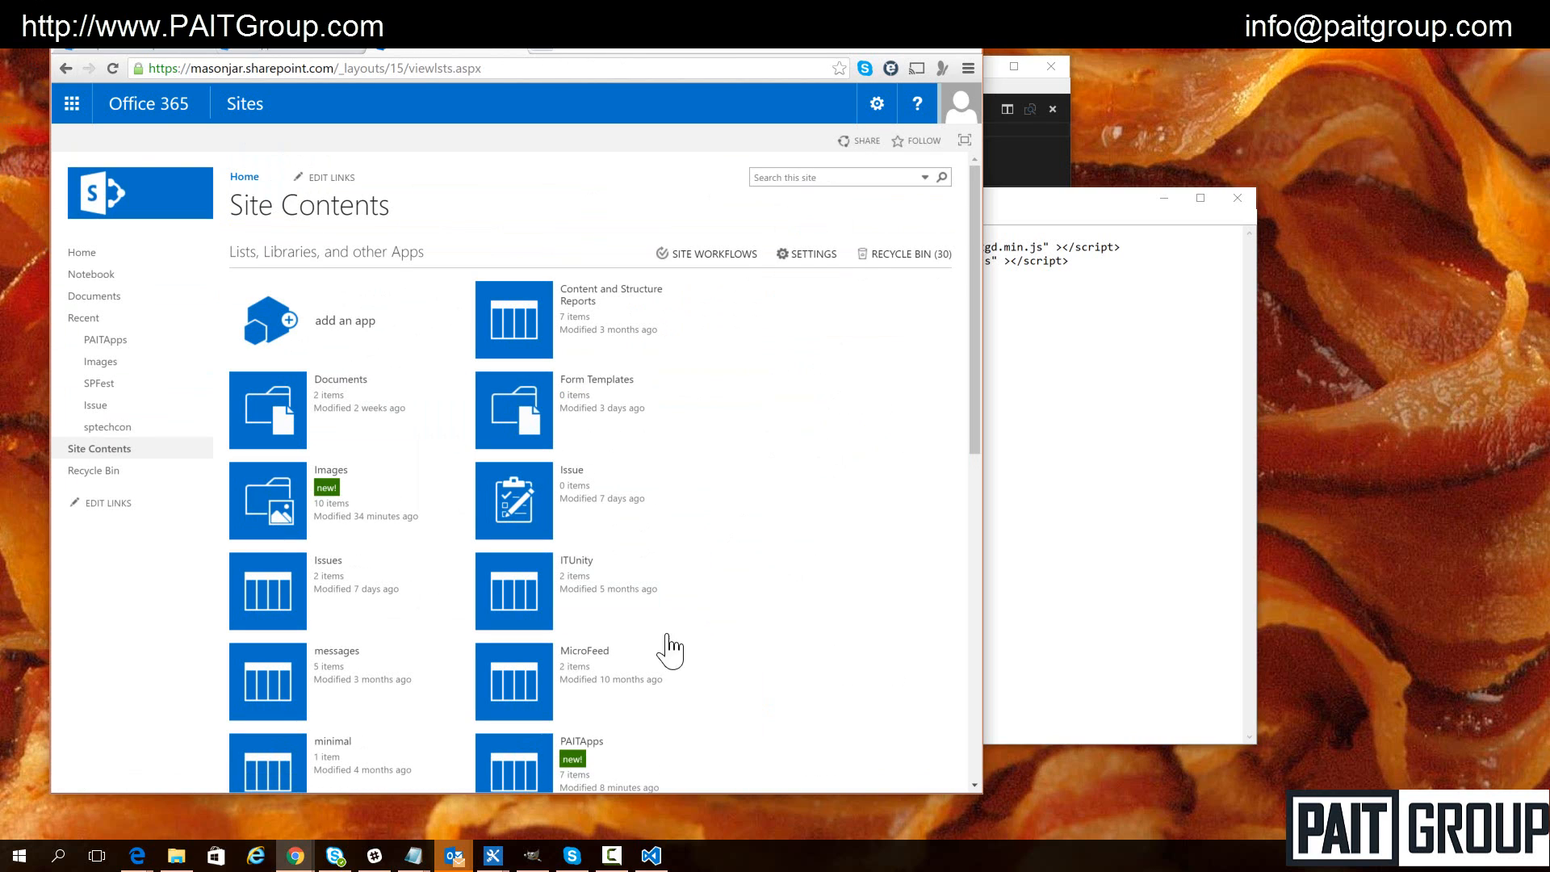
{"action": "left_click", "coordinate": [577, 747]}
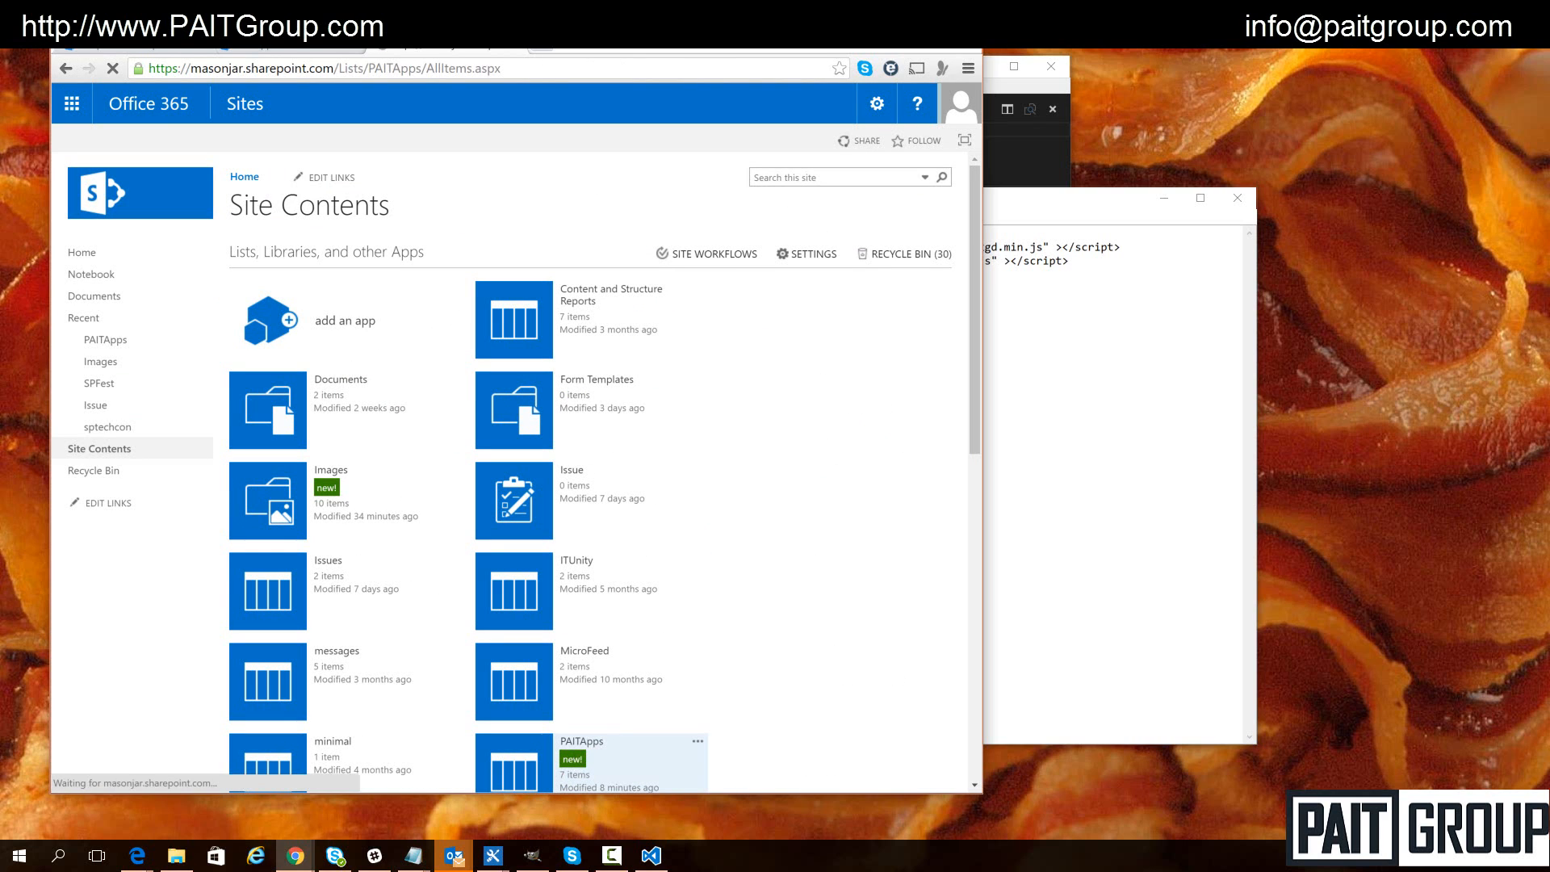
Open the advanced sharing permissions of the Human Resources item and stop inheriting permissions from the parent
{"action": "scroll", "coordinate": [380, 514], "scroll_direction": "down", "scroll_amount": 2}
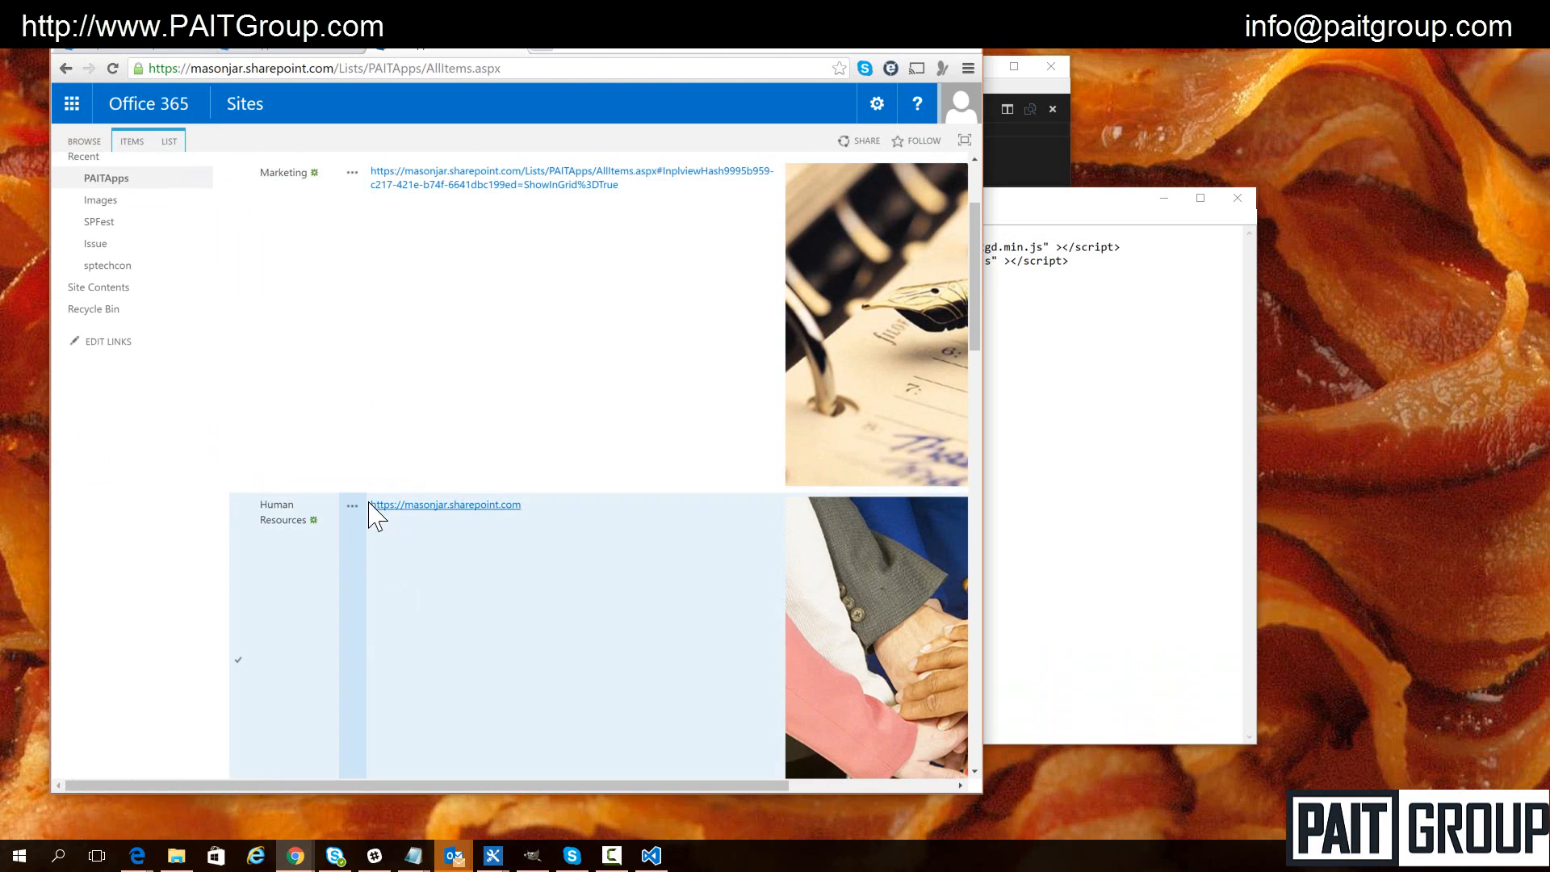
{"action": "left_click", "coordinate": [353, 506]}
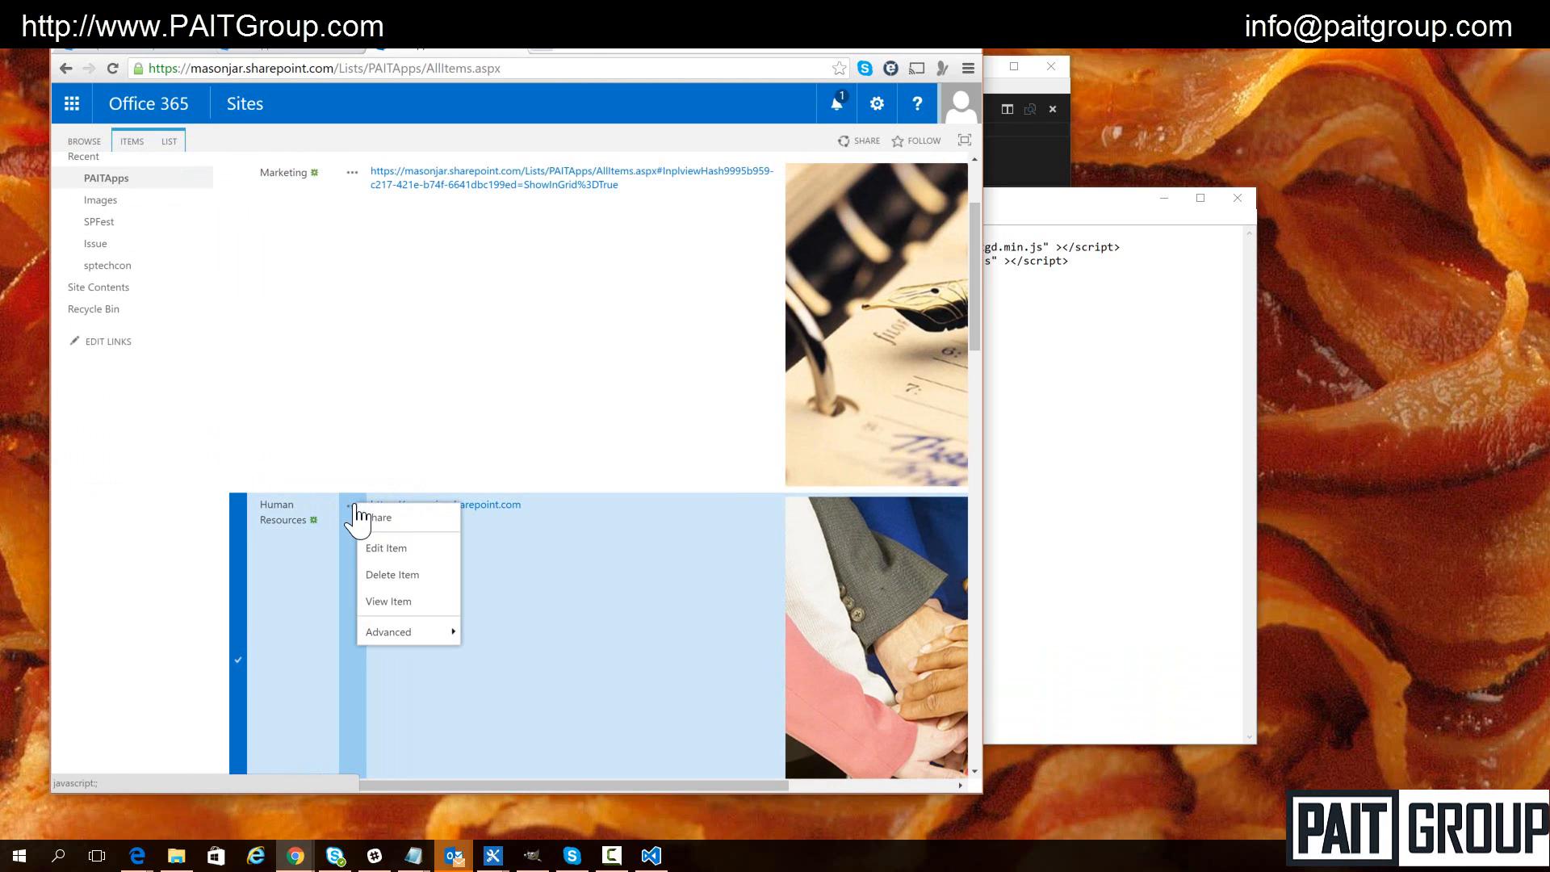
{"action": "mouse_move", "coordinate": [421, 636]}
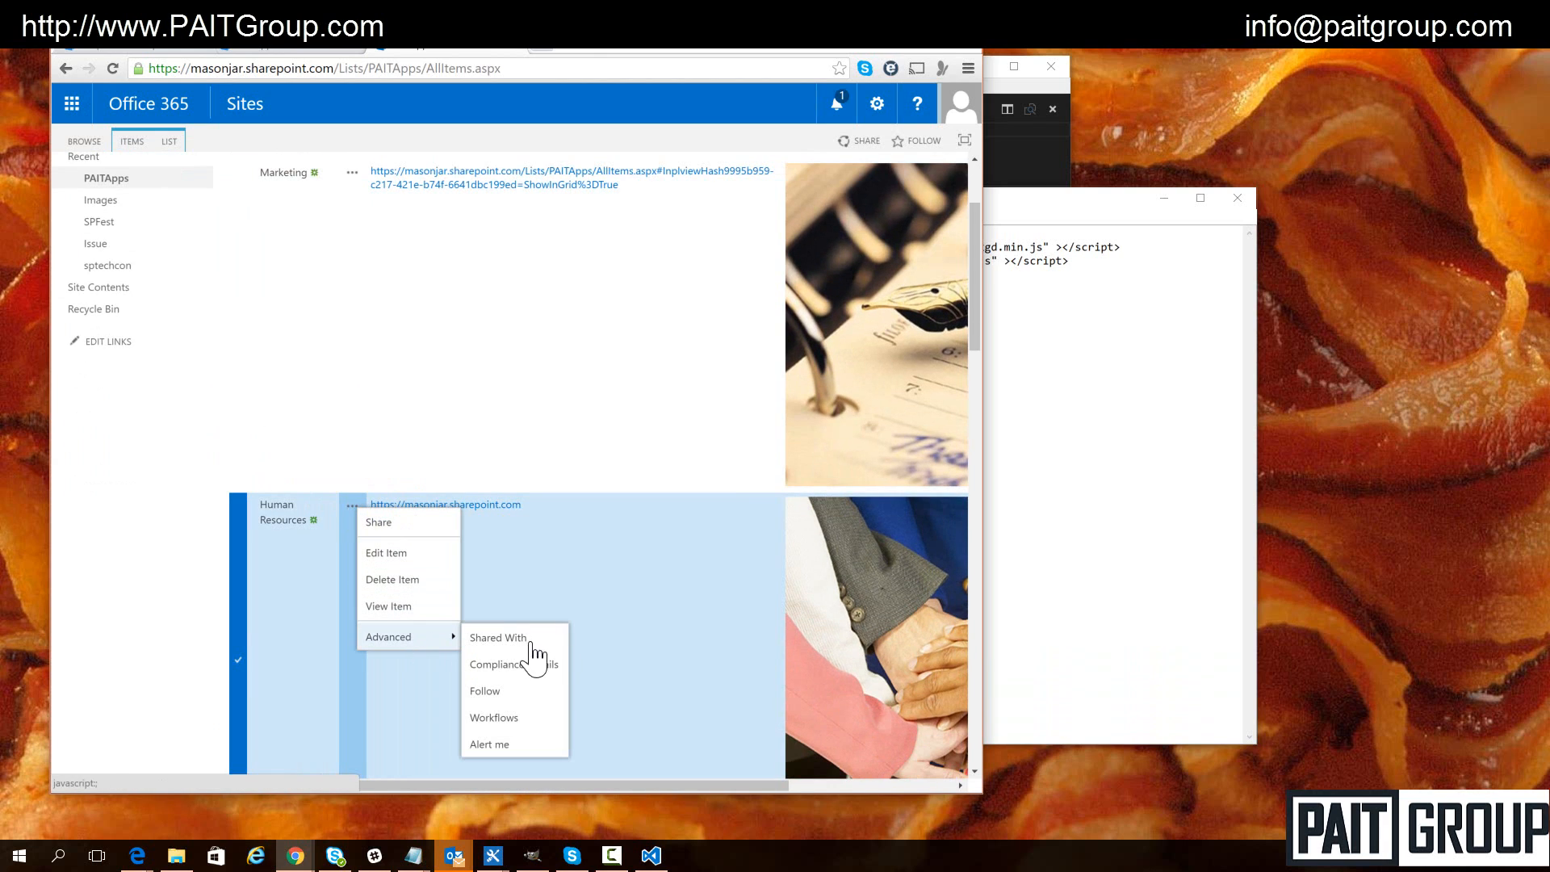
{"action": "left_click", "coordinate": [495, 638]}
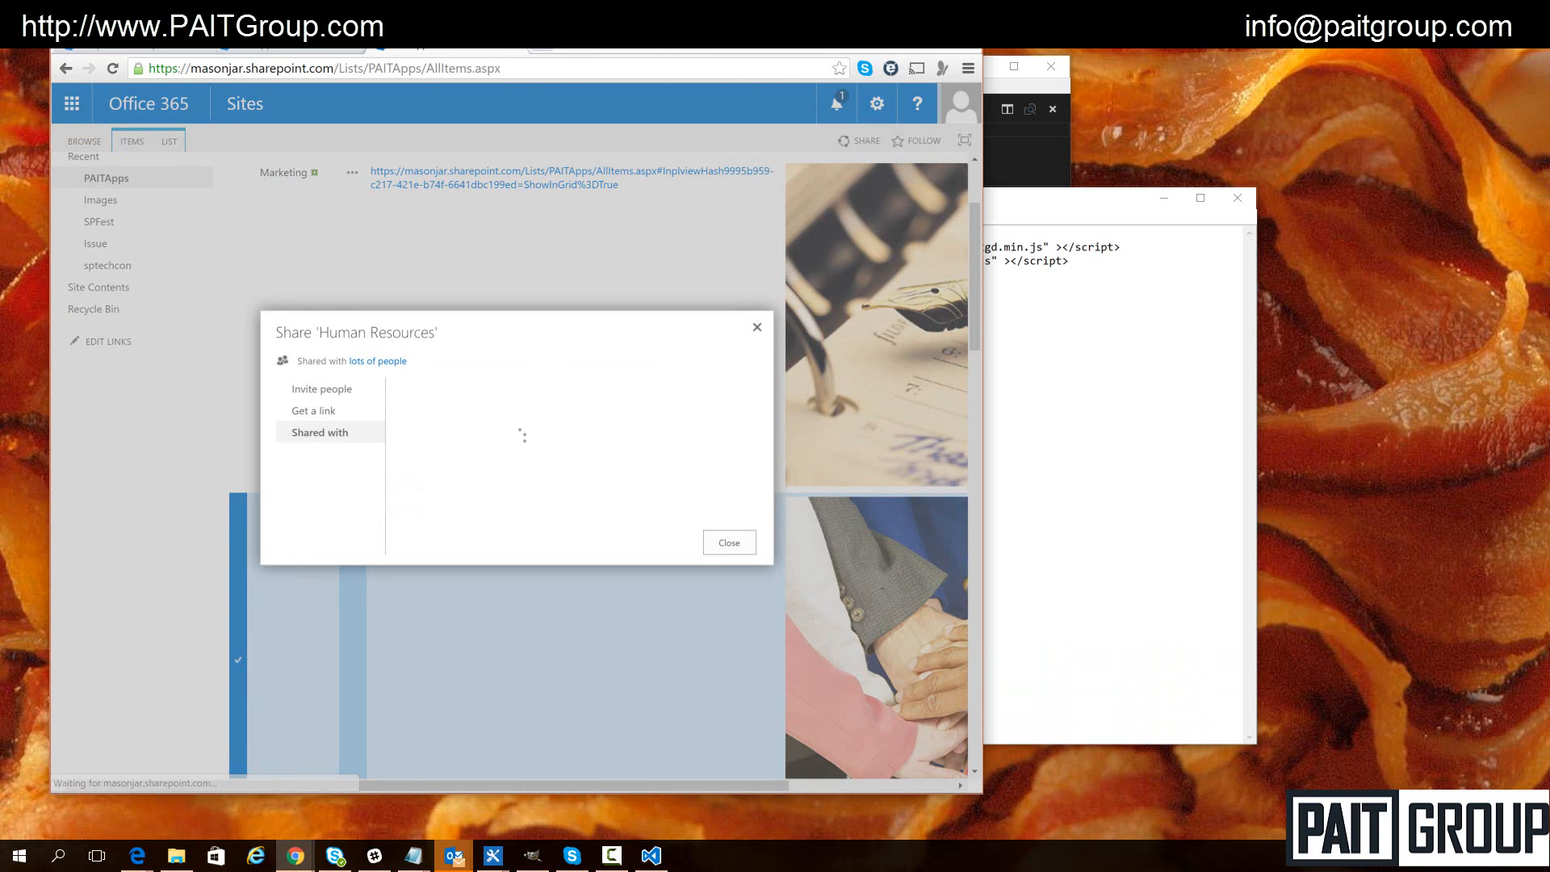
{"action": "left_click", "coordinate": [601, 523]}
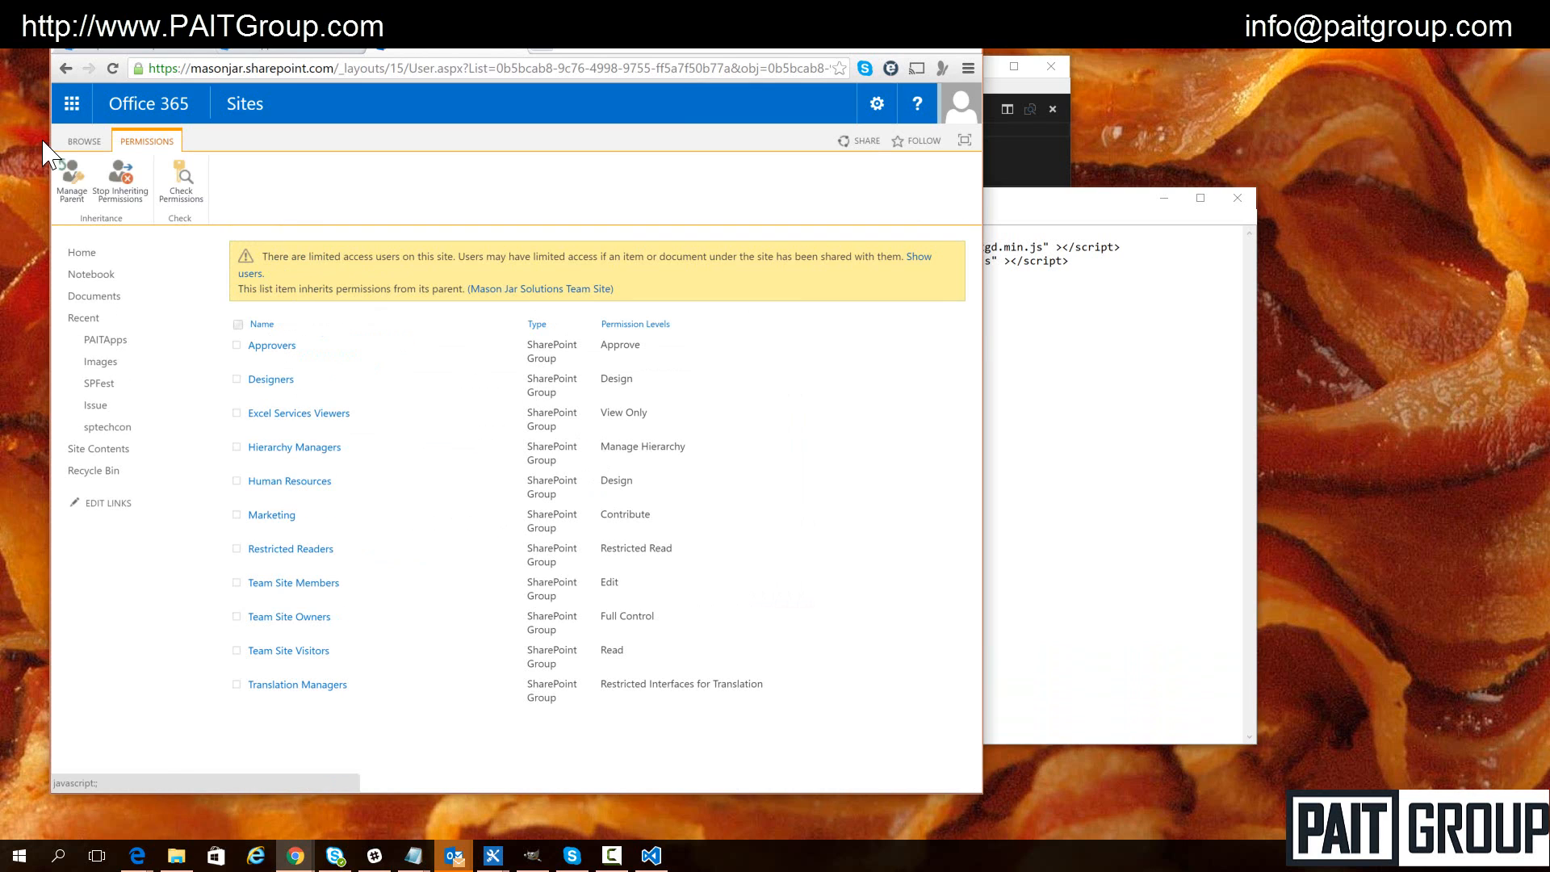
{"action": "left_click", "coordinate": [121, 182]}
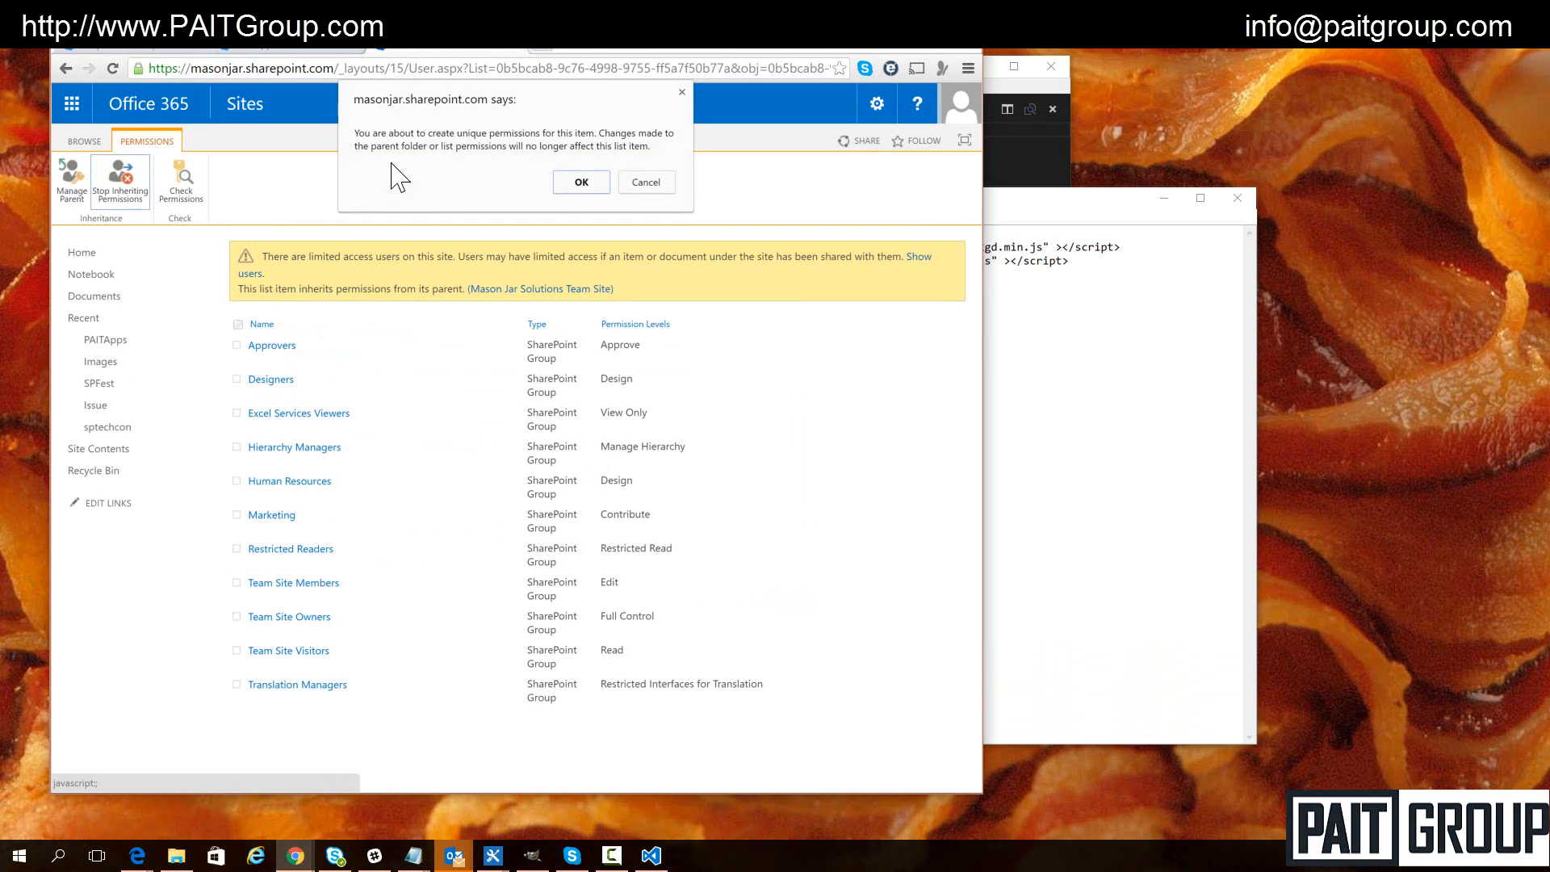
{"action": "left_click", "coordinate": [582, 181]}
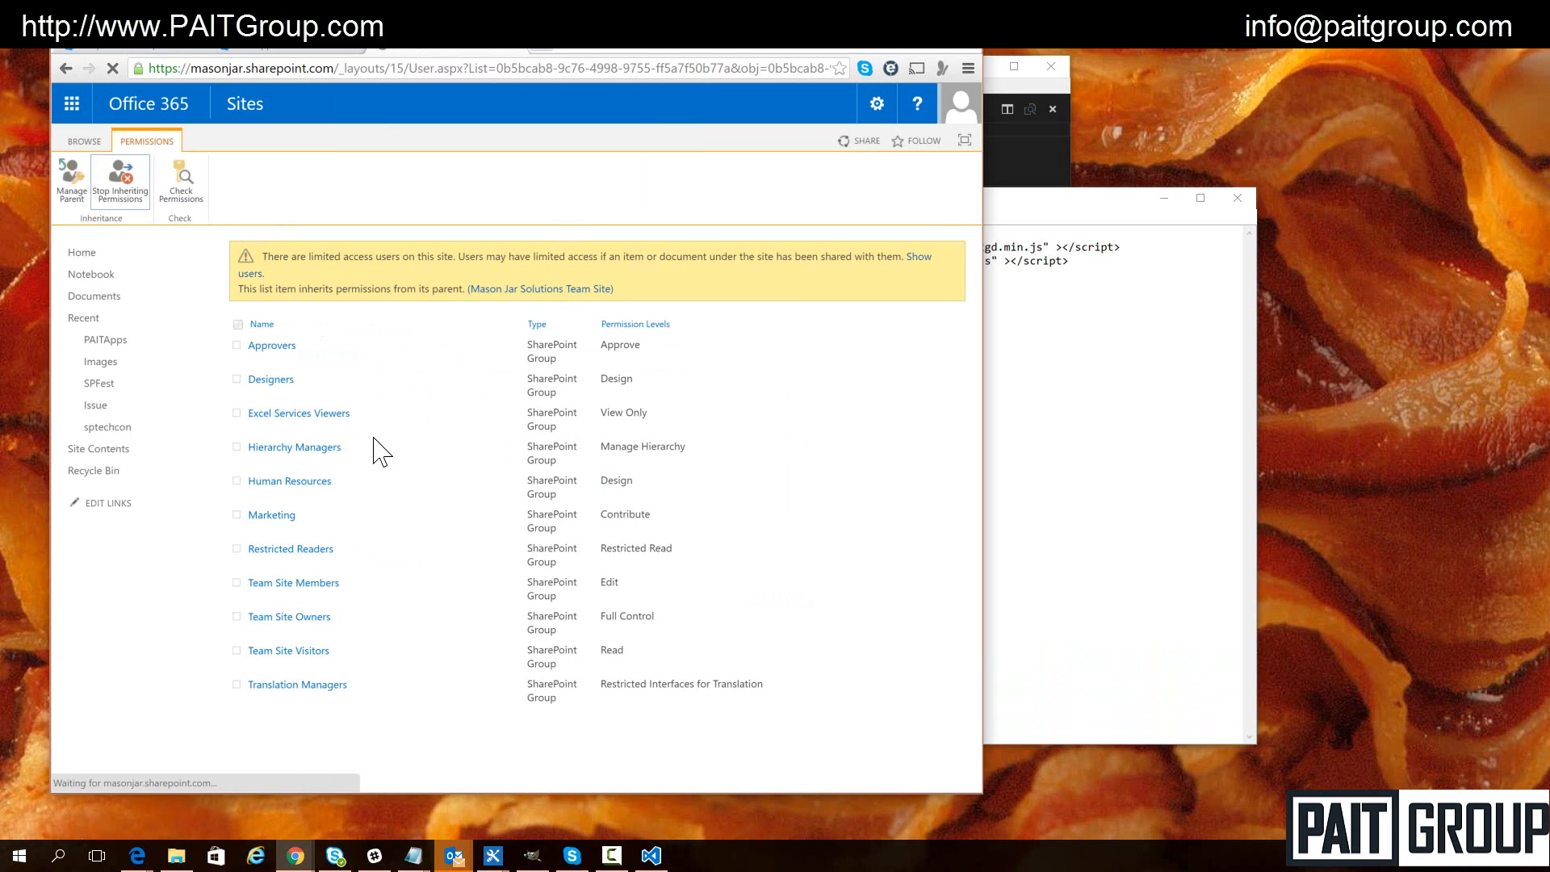
Remove every group except Human Resources from the Human Resources item's permissions
{"action": "left_click", "coordinate": [241, 345]}
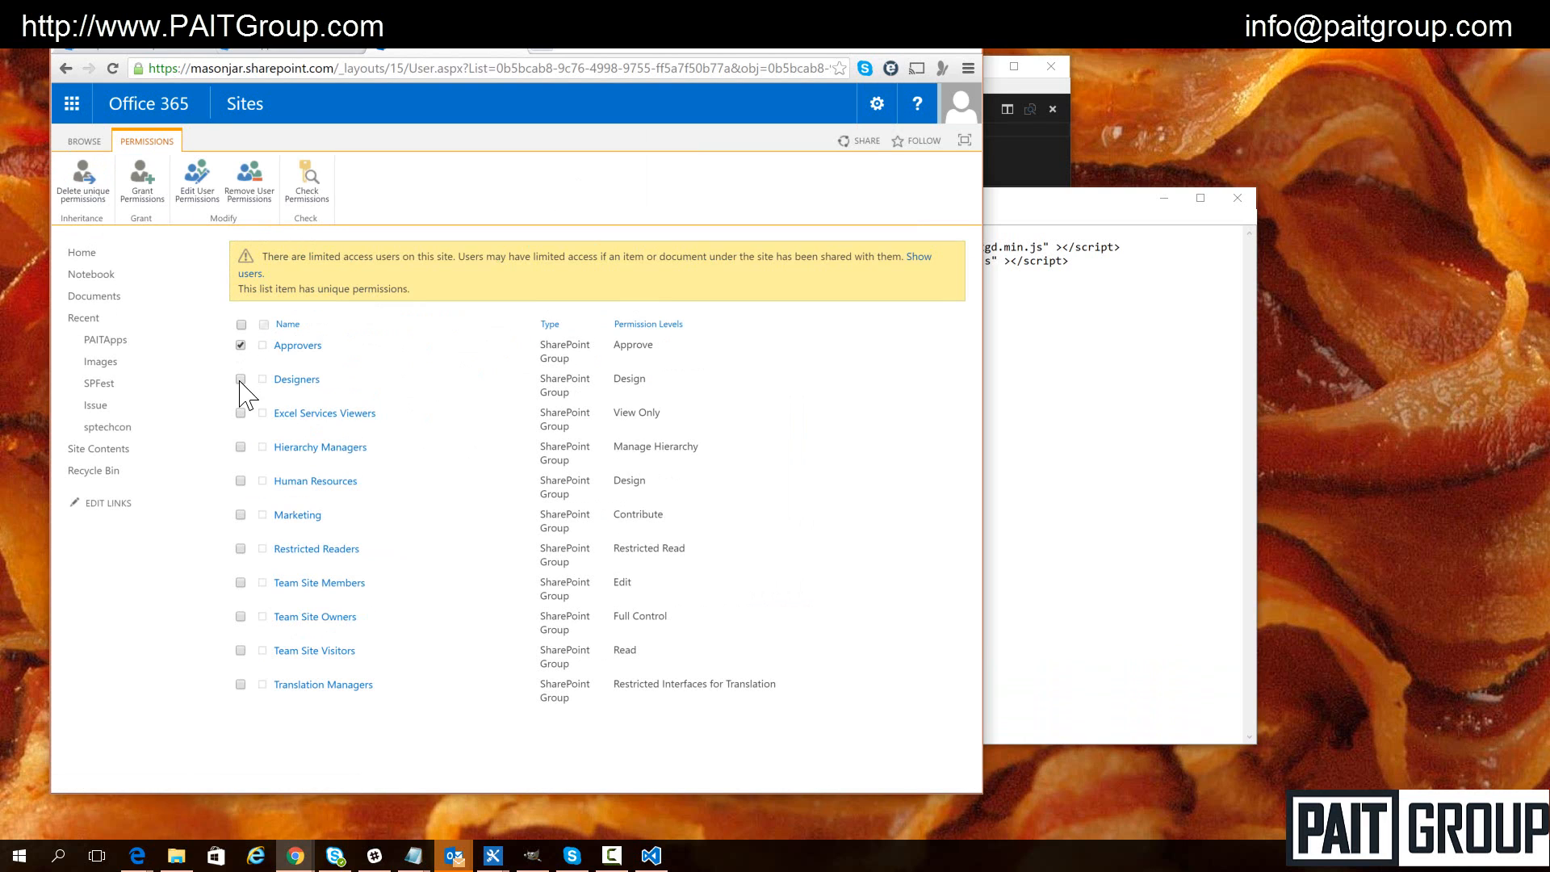
{"action": "left_click", "coordinate": [241, 379]}
{"action": "left_click", "coordinate": [241, 412]}
{"action": "left_click", "coordinate": [240, 582]}
{"action": "left_click", "coordinate": [241, 650]}
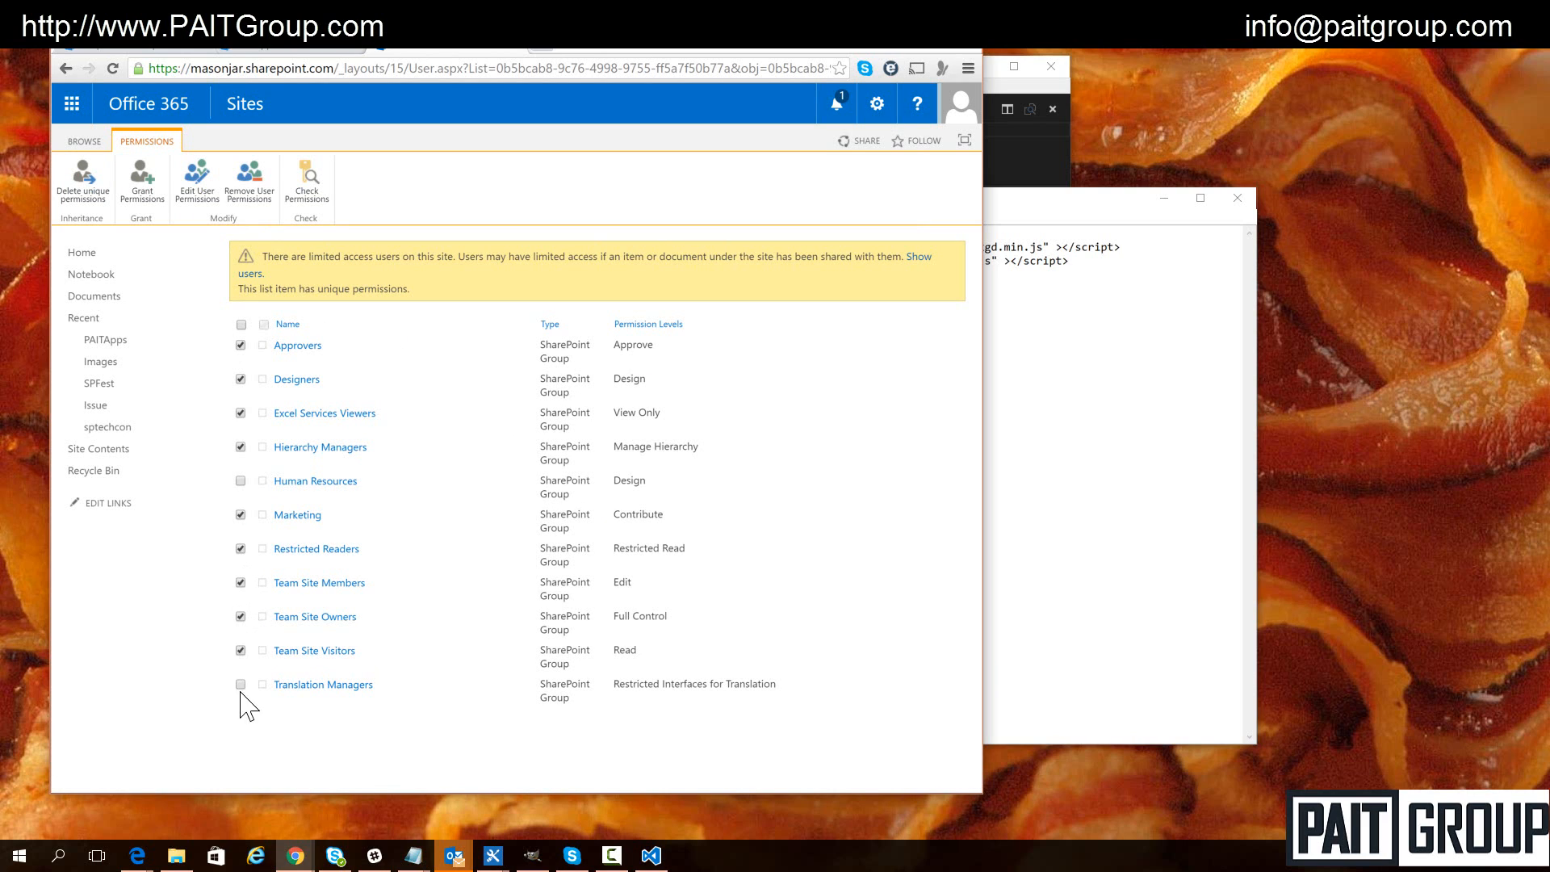
{"action": "left_click", "coordinate": [256, 179]}
{"action": "left_click", "coordinate": [581, 184]}
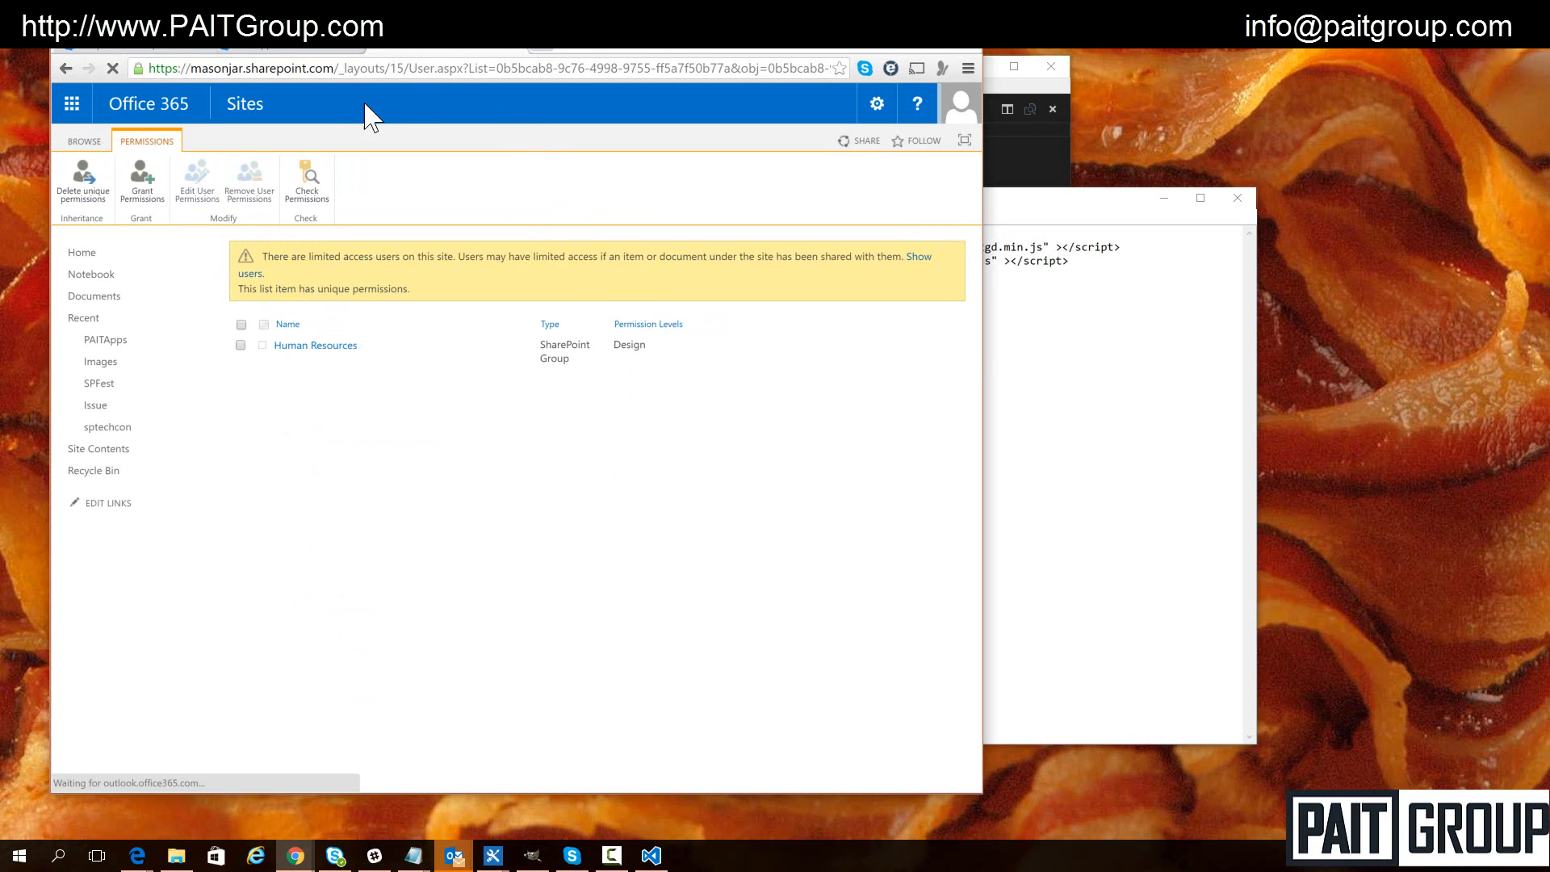
Open the PAITApps site page through the site contents and copy its web address
{"action": "left_click", "coordinate": [296, 51]}
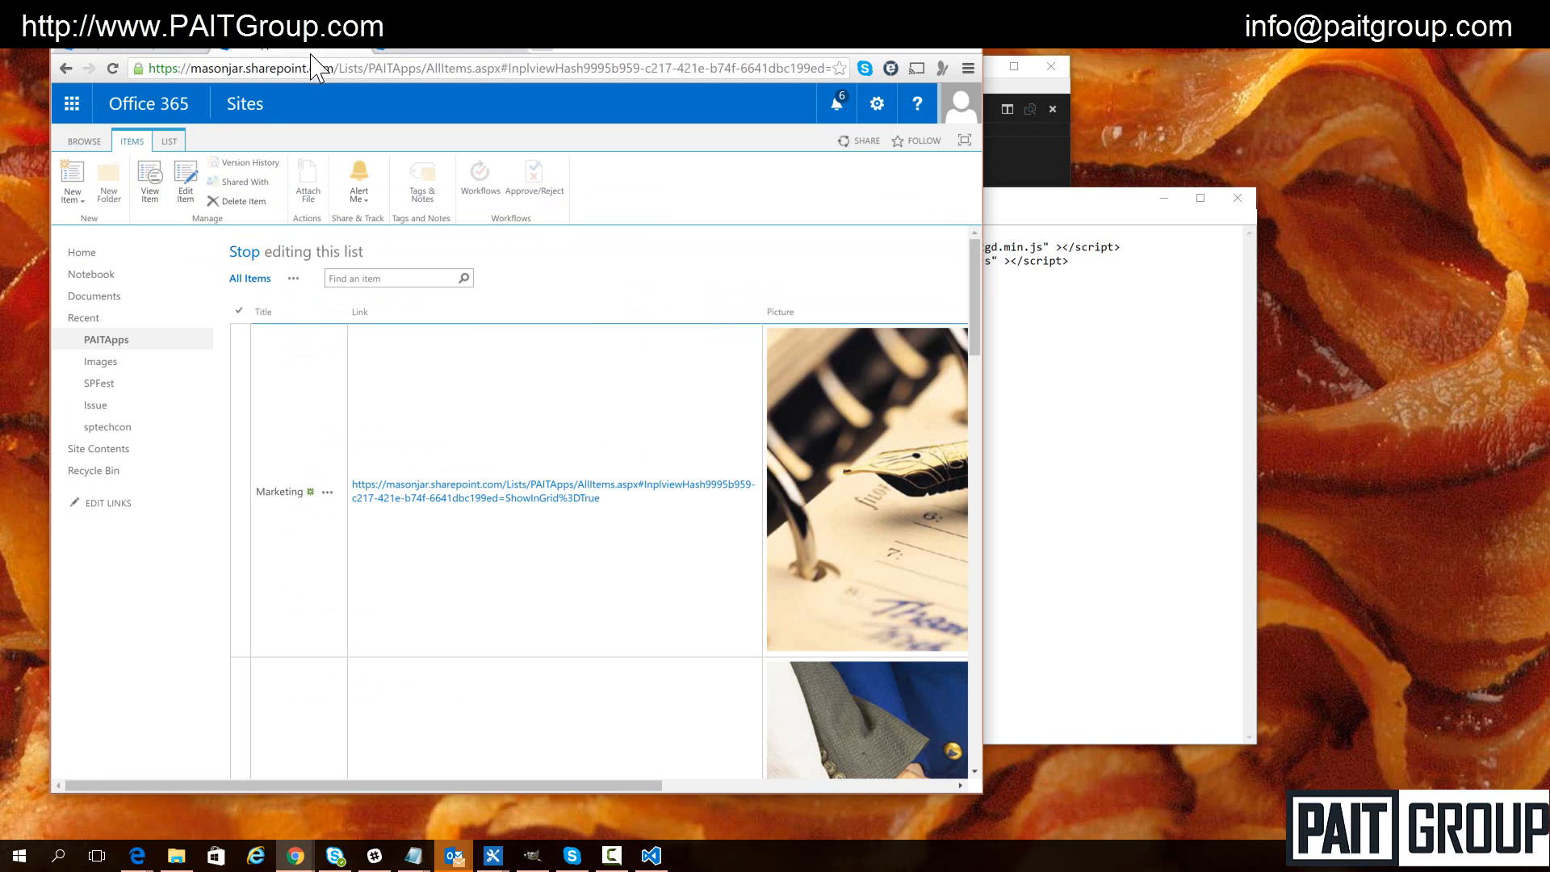
{"action": "left_click", "coordinate": [869, 104]}
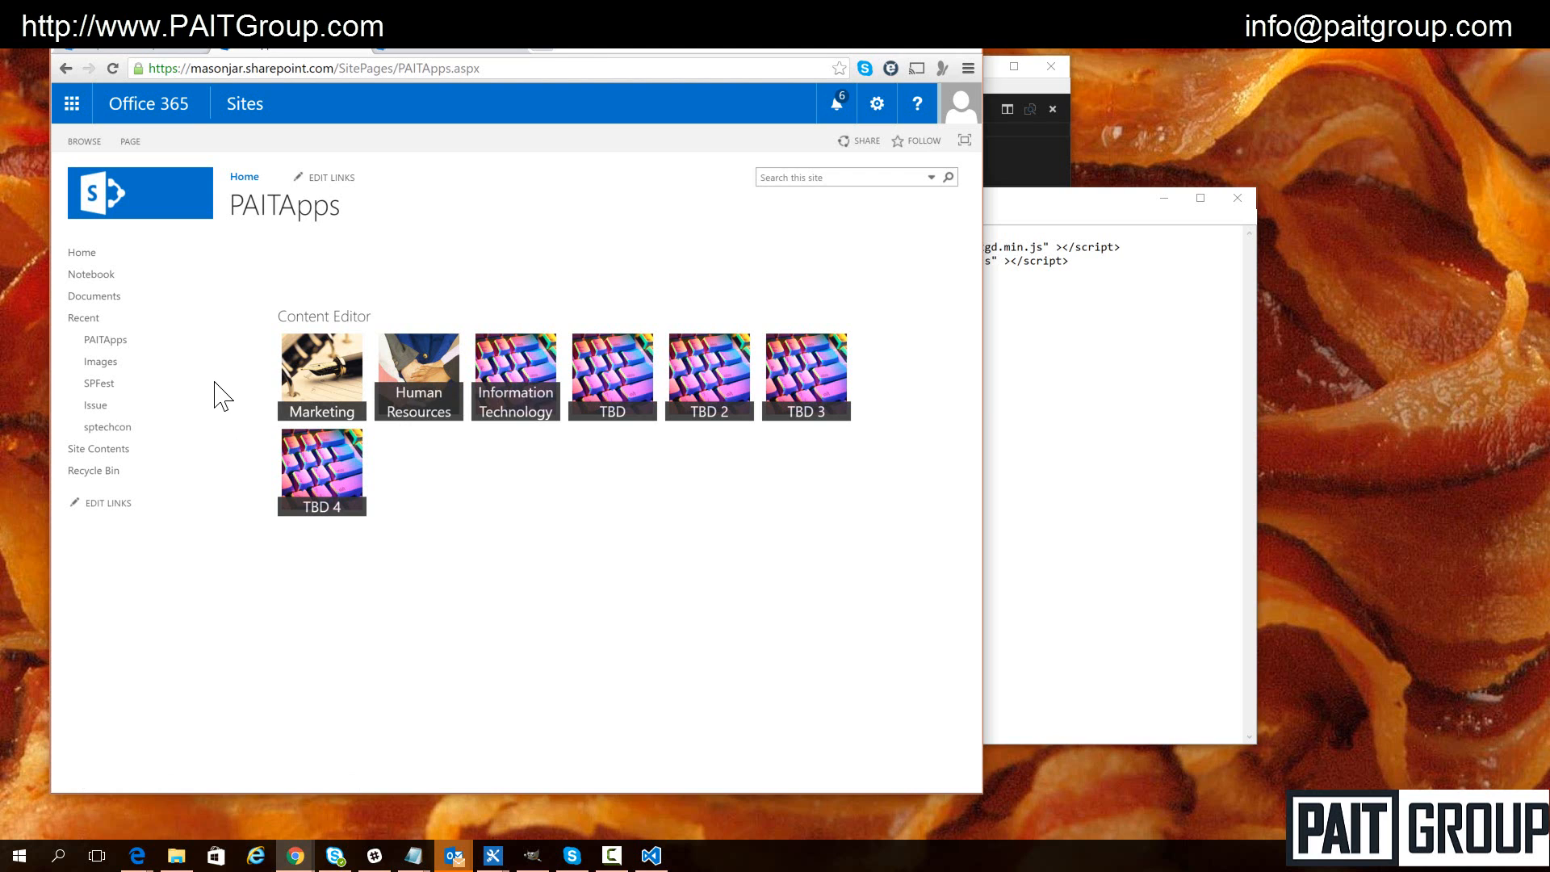
{"action": "left_click", "coordinate": [492, 73]}
{"action": "key", "text": "ctrl+c"}
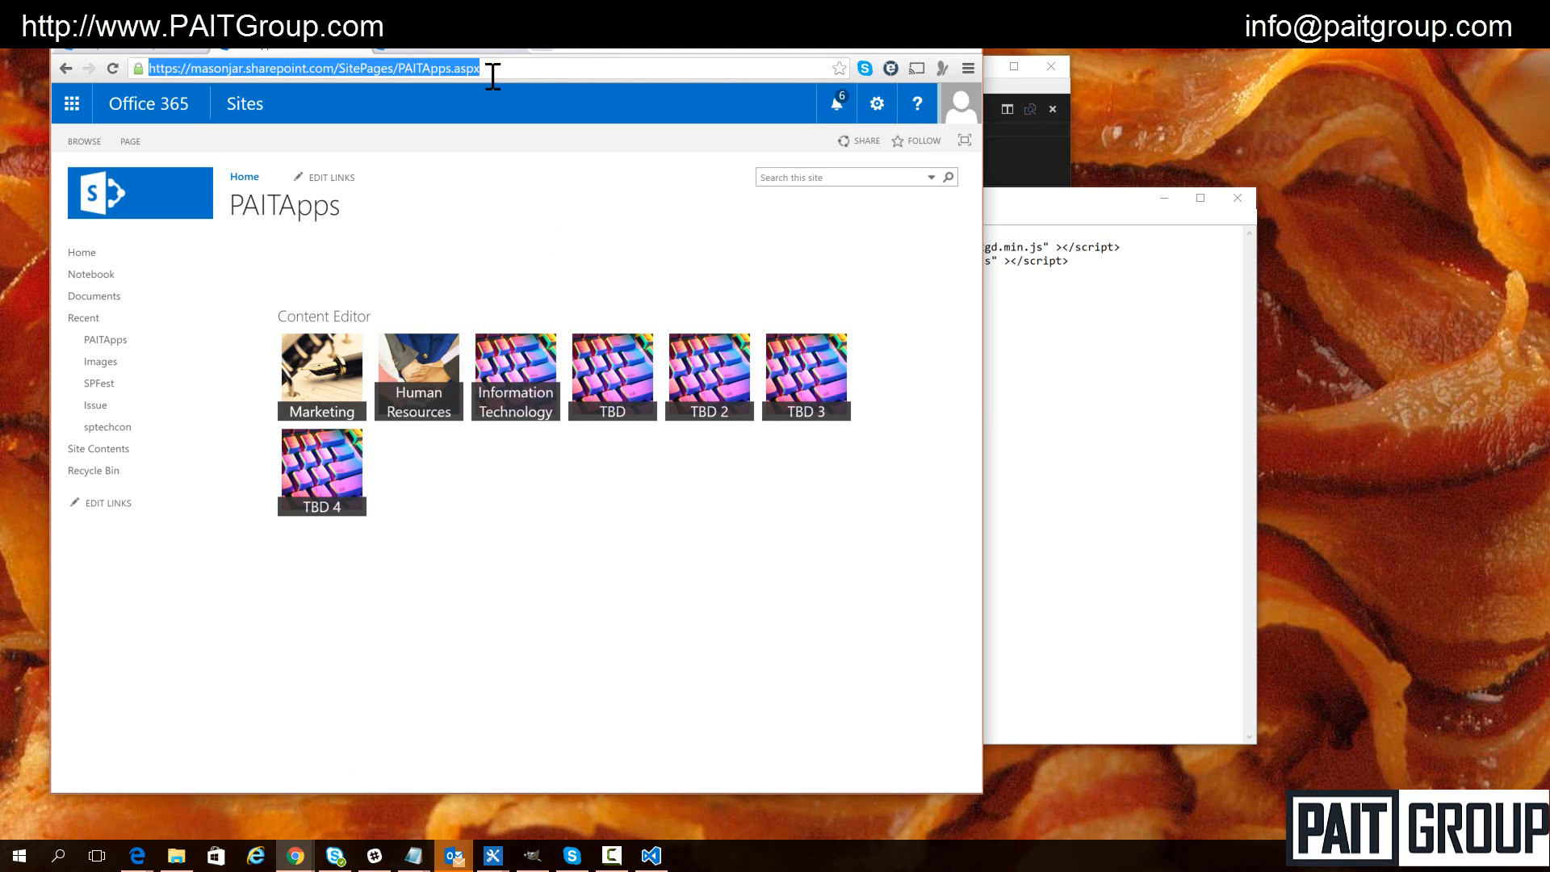
Switch to an InPrivate Microsoft Edge window and load the copied PAITApps page address
{"action": "key", "text": "alt+Tab"}
{"action": "left_click_drag", "start_coordinate": [0, 208], "coordinate": [681, 56]}
{"action": "left_click", "coordinate": [637, 196]}
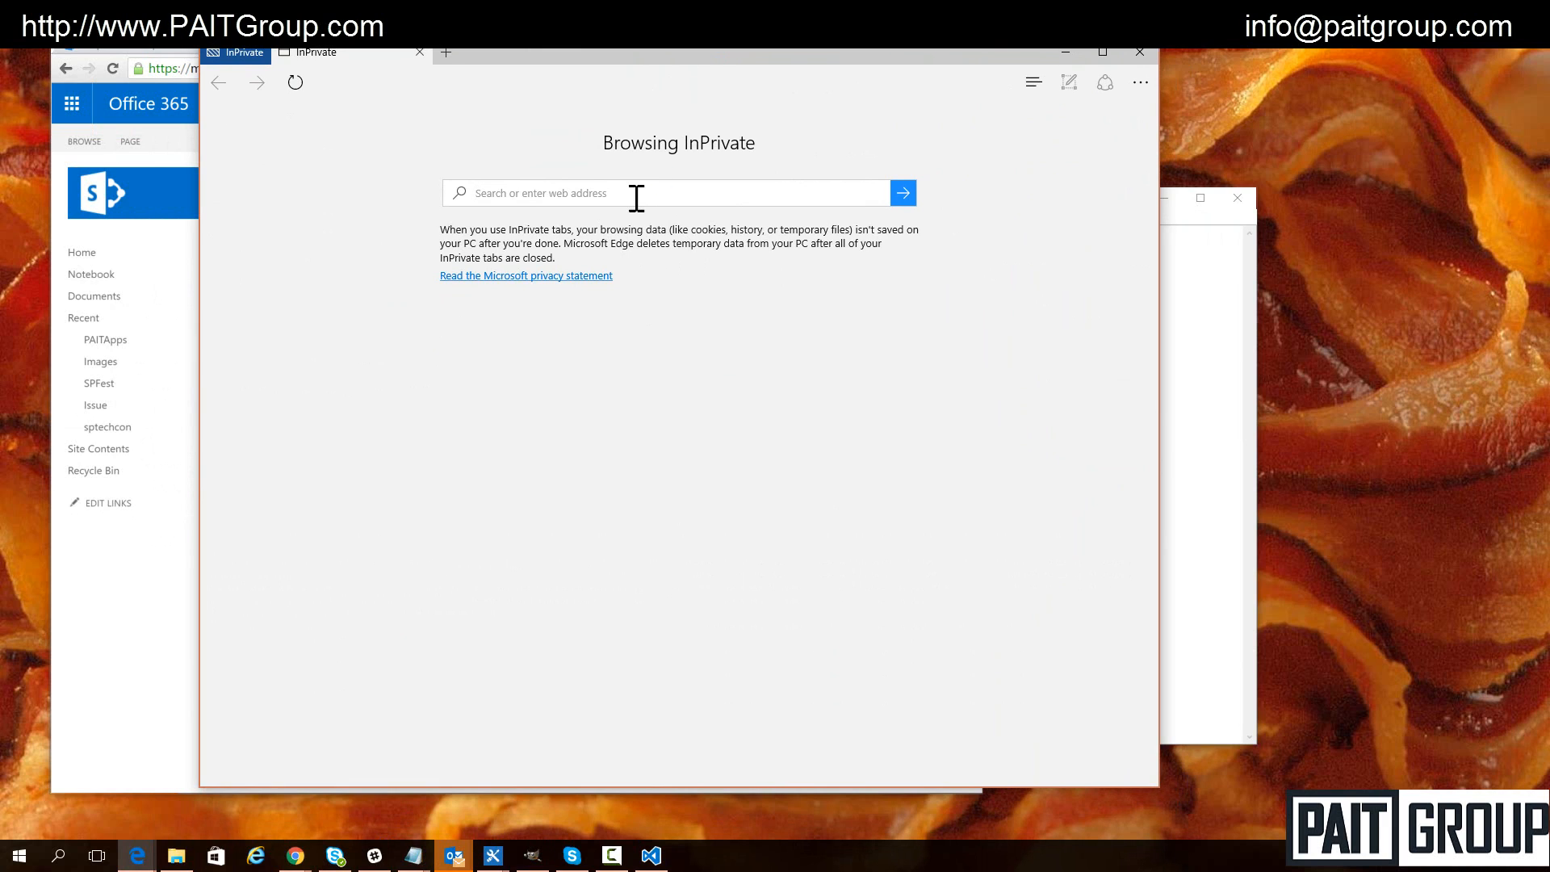
{"action": "key", "text": "ctrl+v"}
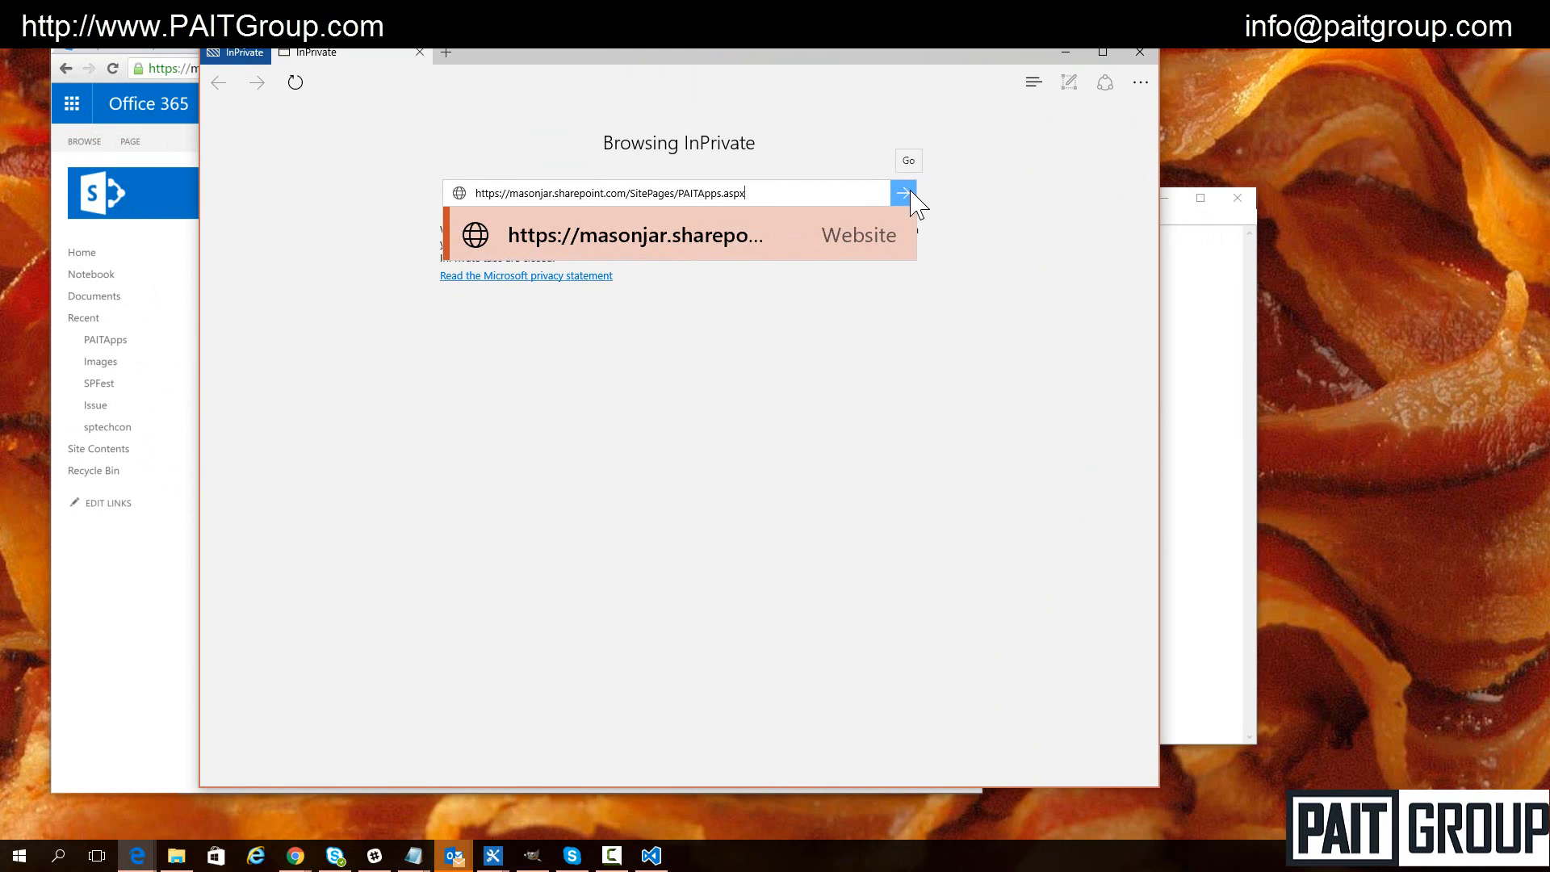
{"action": "left_click", "coordinate": [911, 192]}
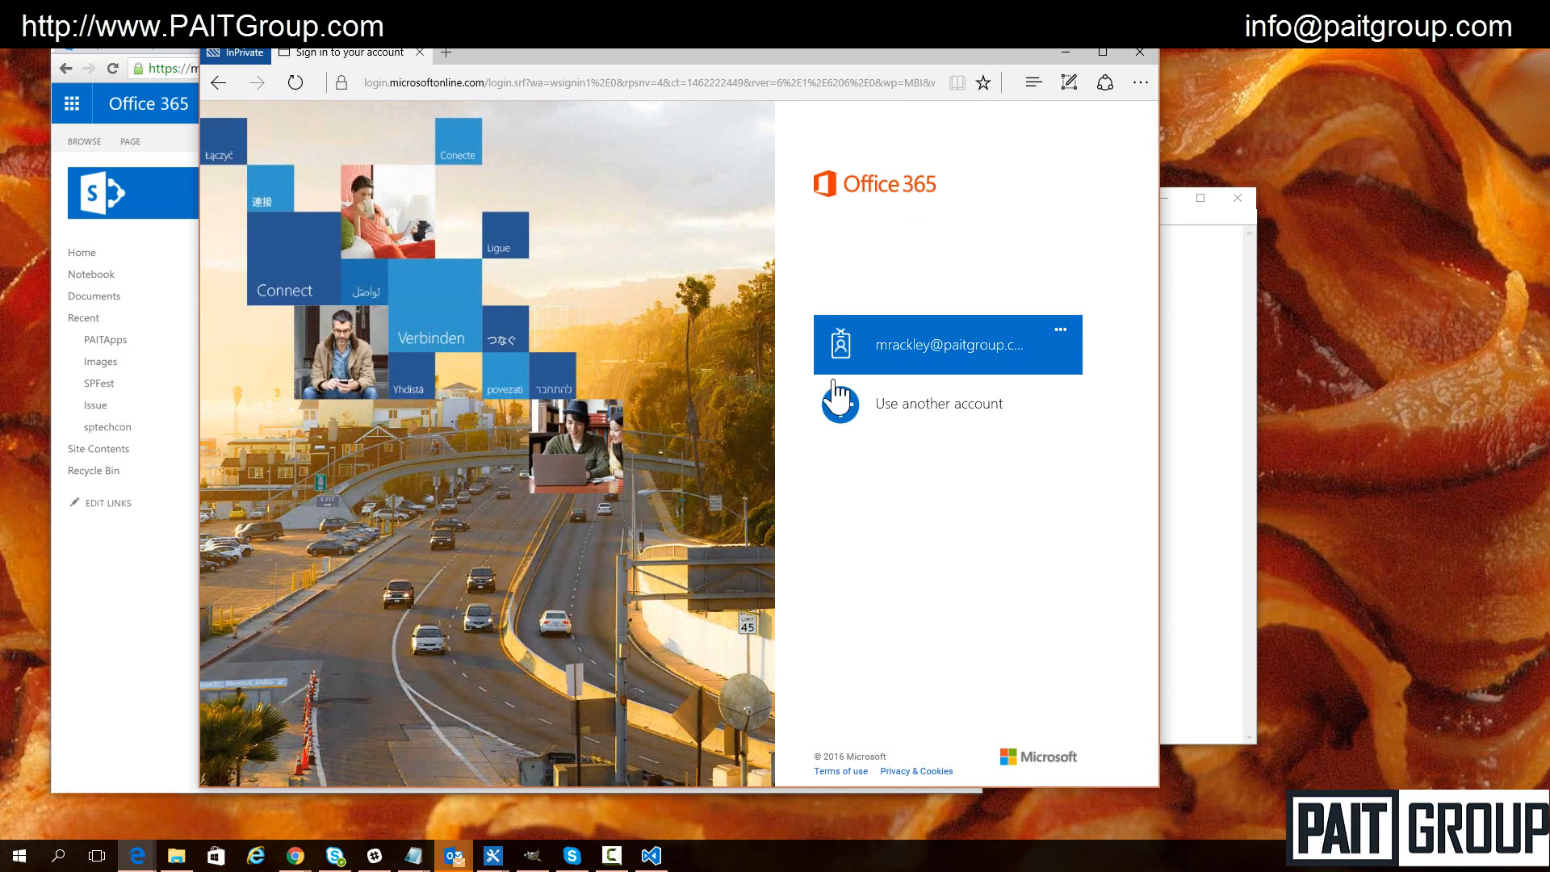
Sign in to Office 365 with another account, entering the test user's e-mail and the account password
{"action": "left_click", "coordinate": [835, 392]}
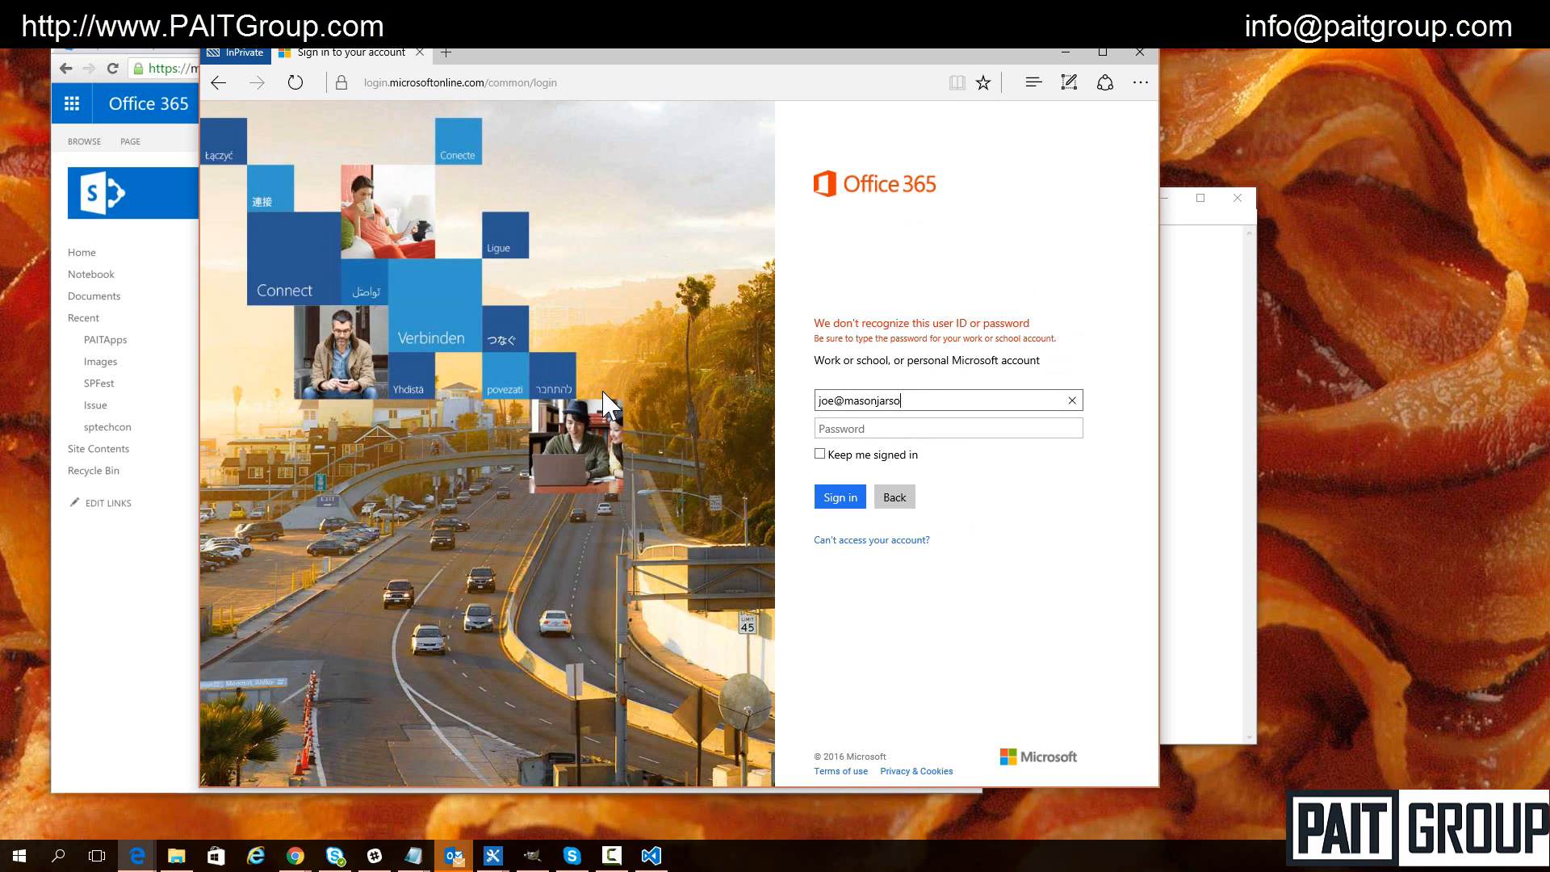
{"action": "type", "text": "masonjarsolutions.com"}
{"action": "key", "text": "Tab"}
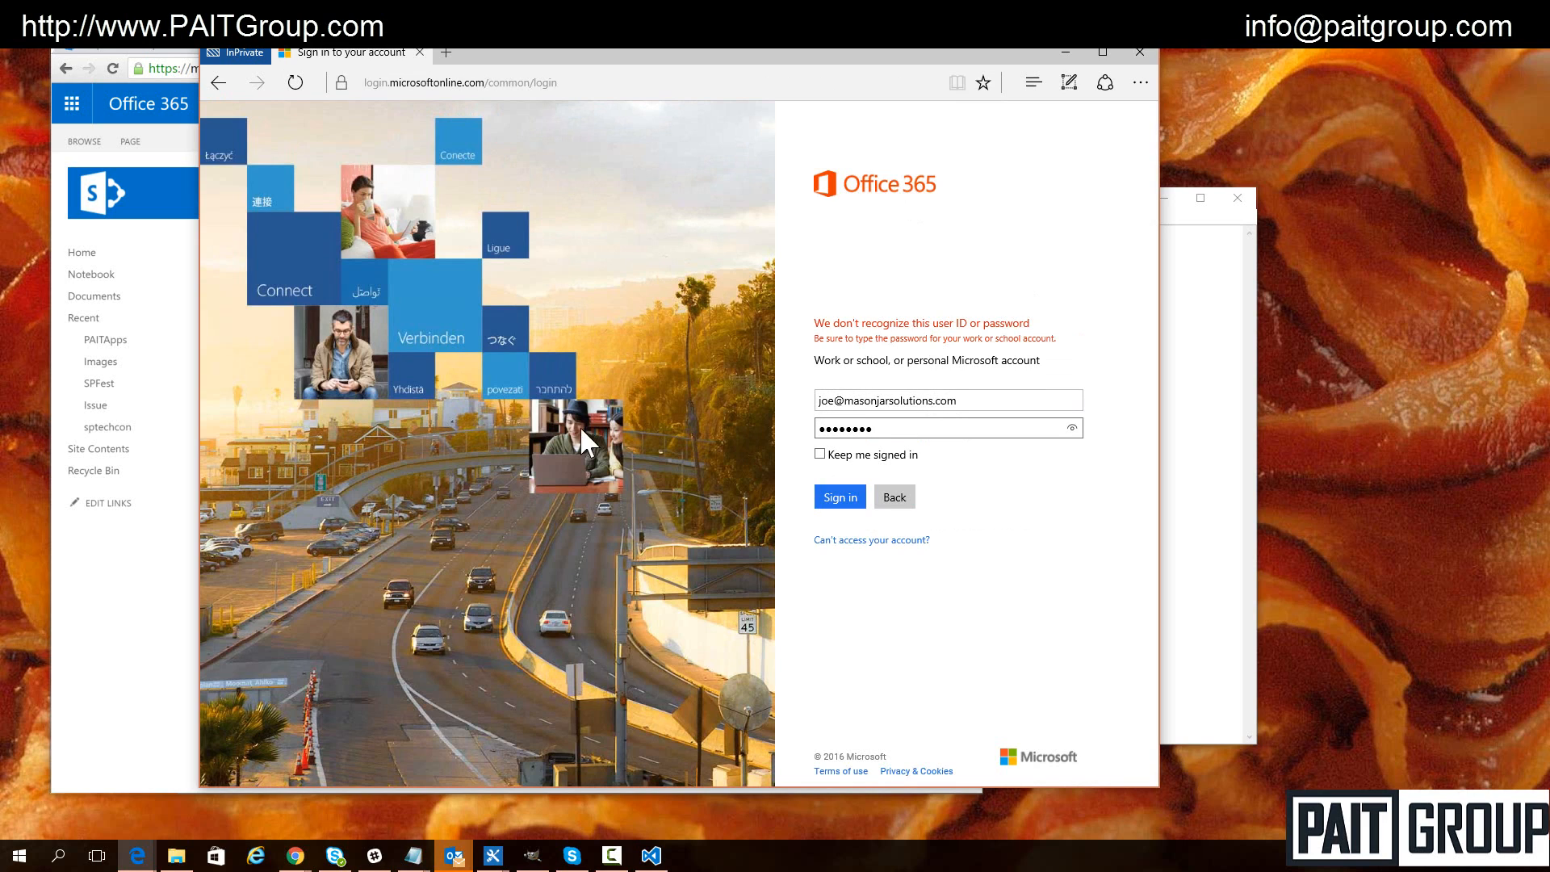
{"action": "left_click", "coordinate": [840, 501]}
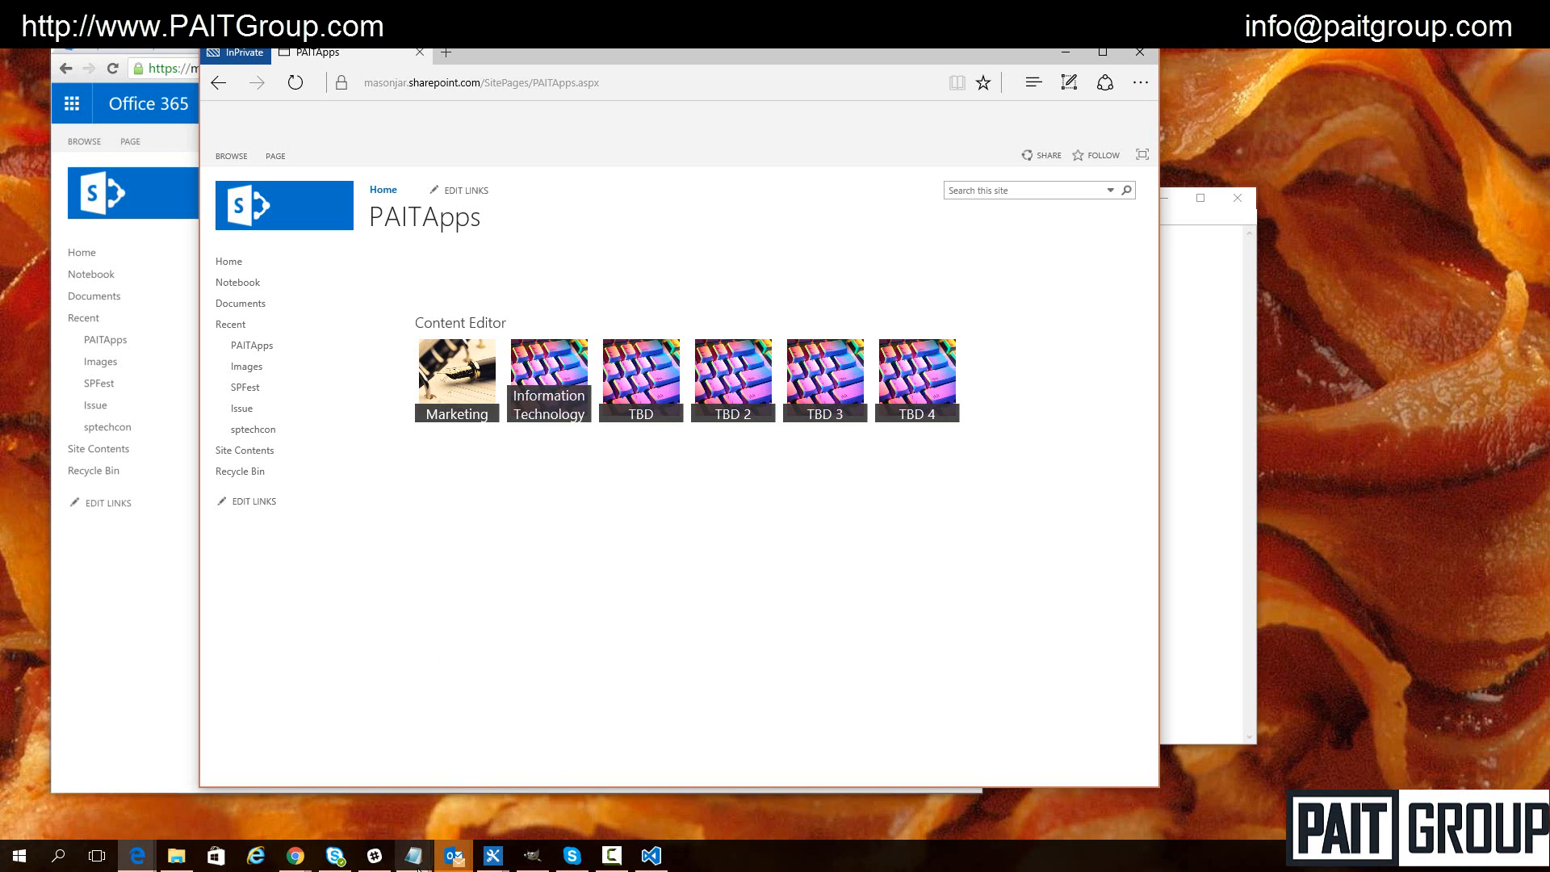
Switch to PAITApps.js in Notepad, set tileWidth and tileHeight to 150 and showTitle to false, and save the file
{"action": "mouse_move", "coordinate": [416, 866]}
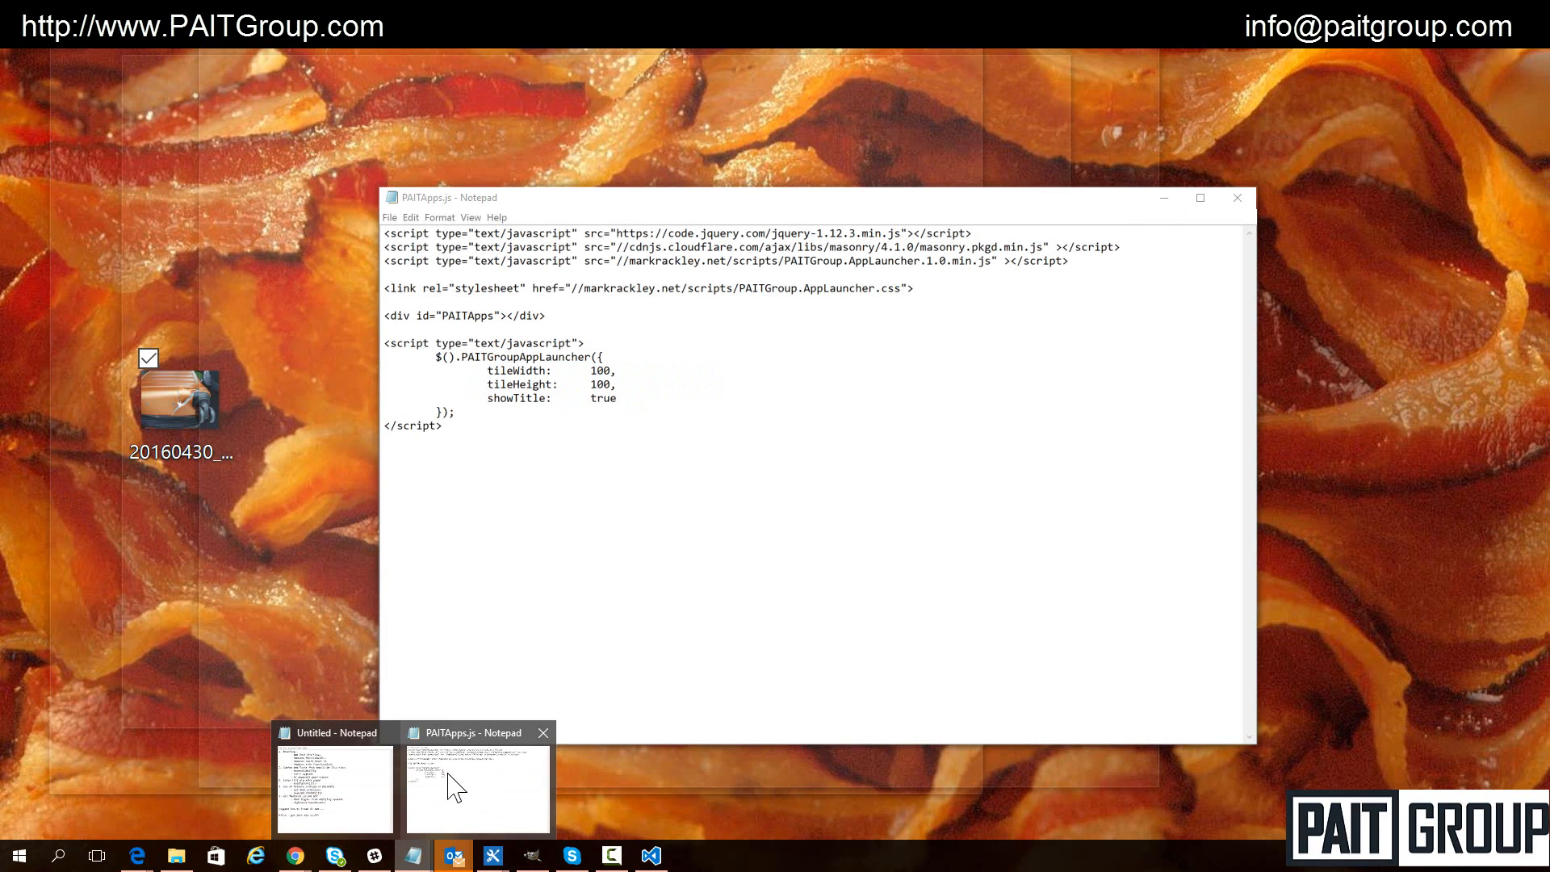
{"action": "left_click", "coordinate": [444, 789]}
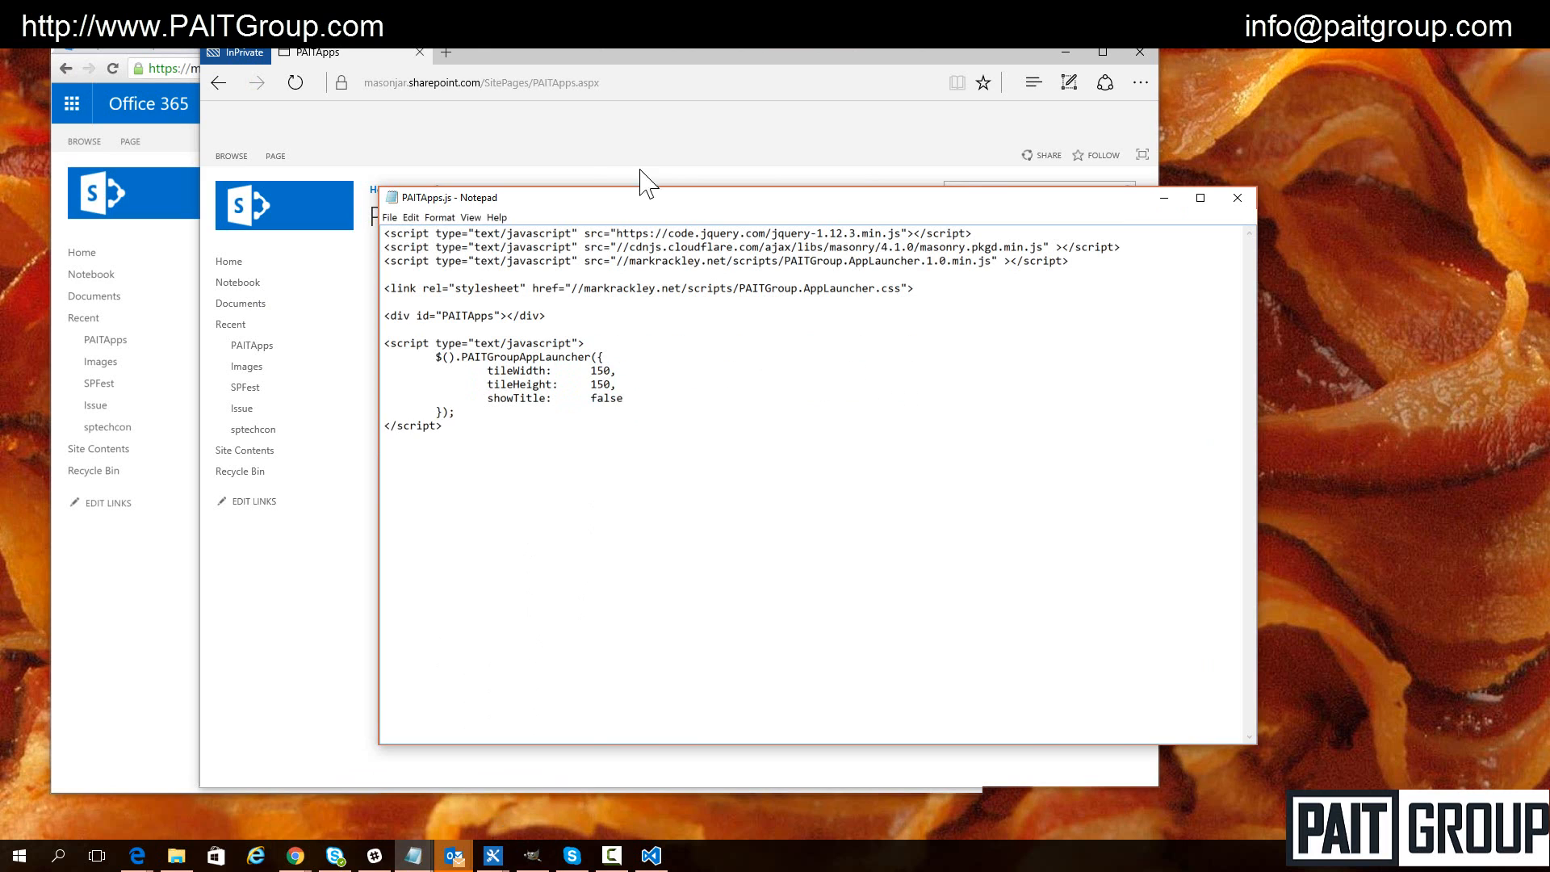
{"action": "left_click", "coordinate": [390, 217]}
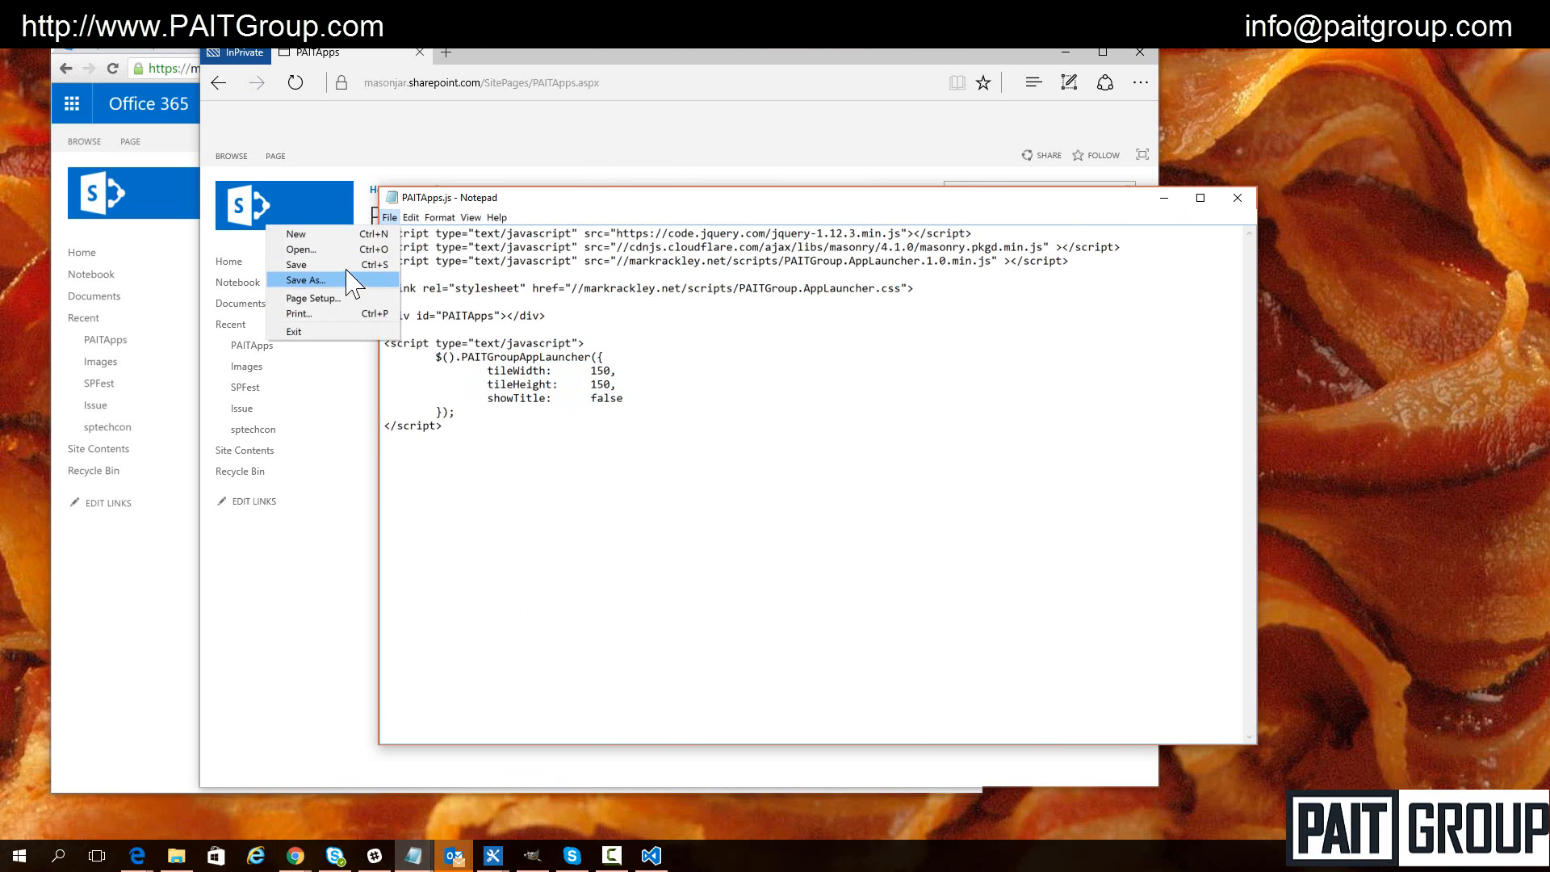
{"action": "left_click", "coordinate": [346, 268]}
Switch back to Chrome and open the Site Assets library from the site contents
{"action": "left_click", "coordinate": [294, 857]}
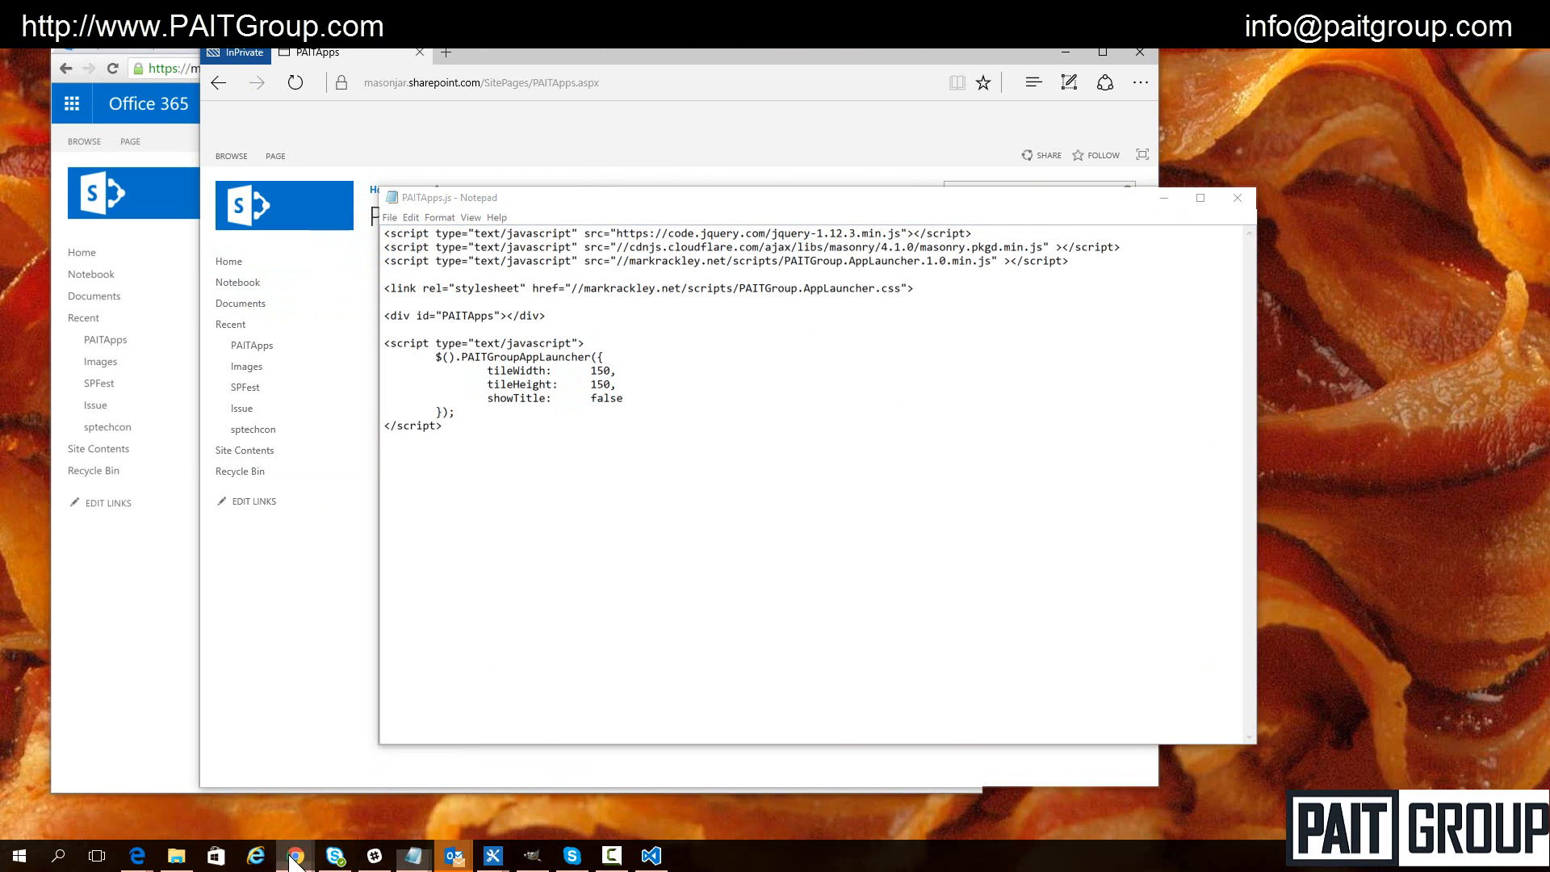
{"action": "left_click", "coordinate": [191, 812]}
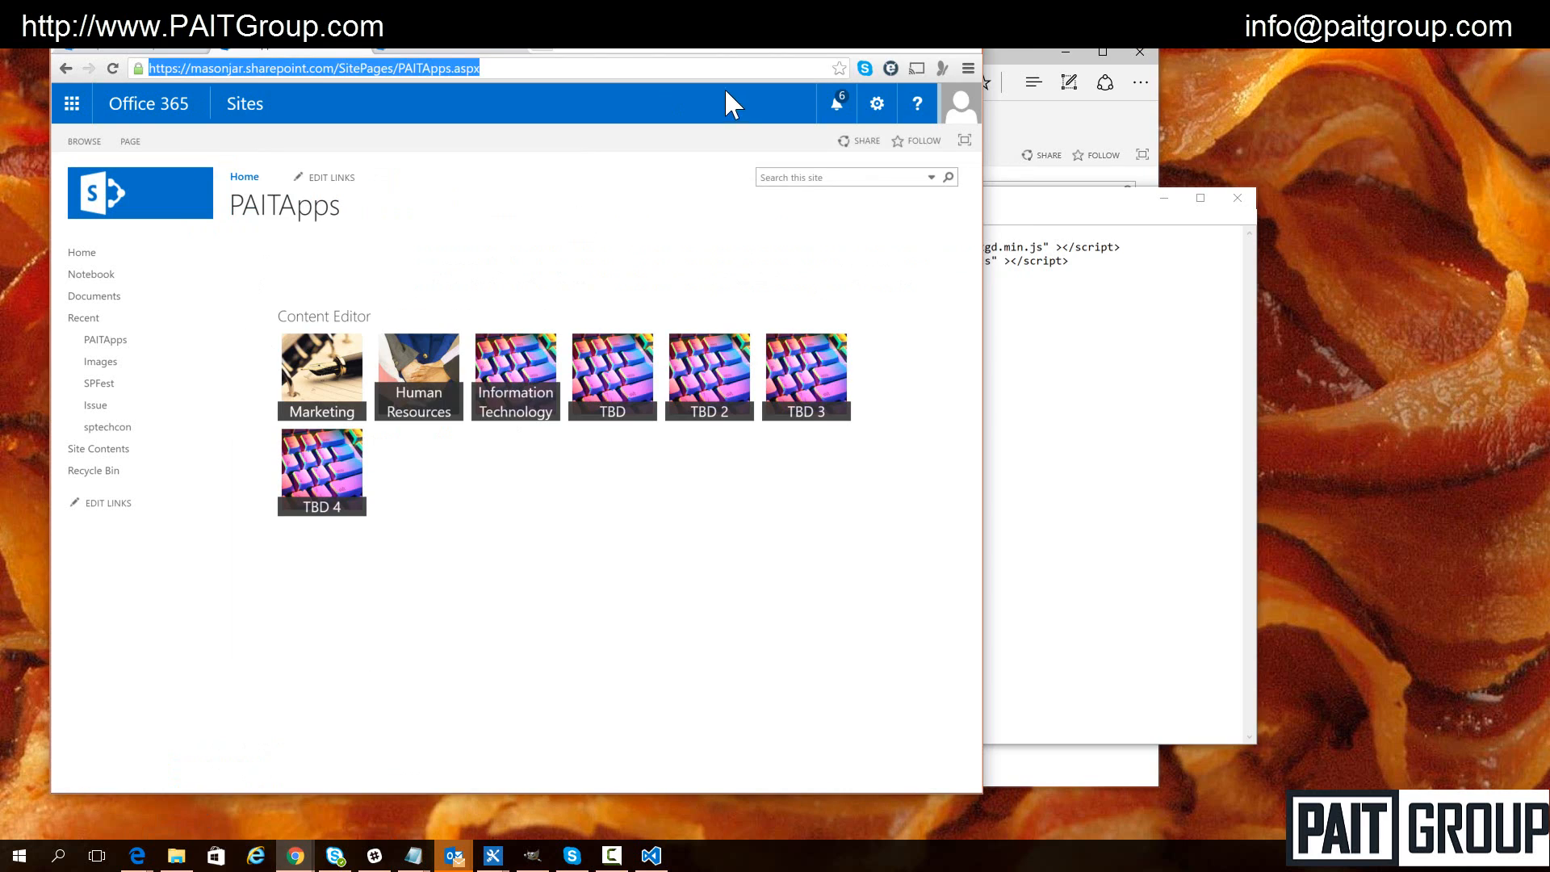
{"action": "left_click", "coordinate": [444, 45]}
{"action": "left_click", "coordinate": [876, 103]}
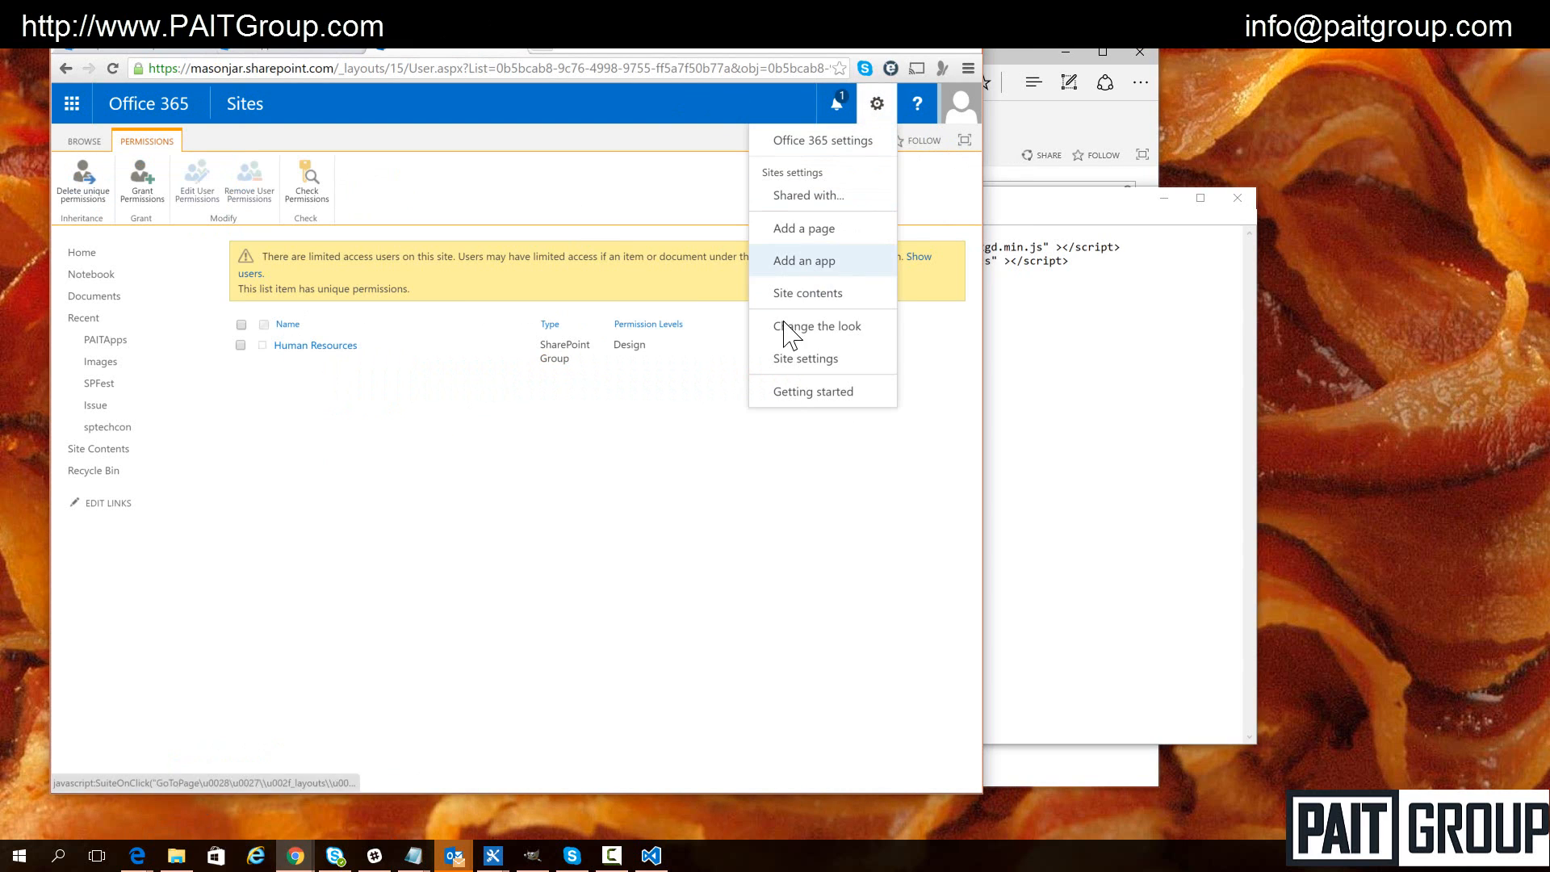
{"action": "left_click", "coordinate": [807, 294]}
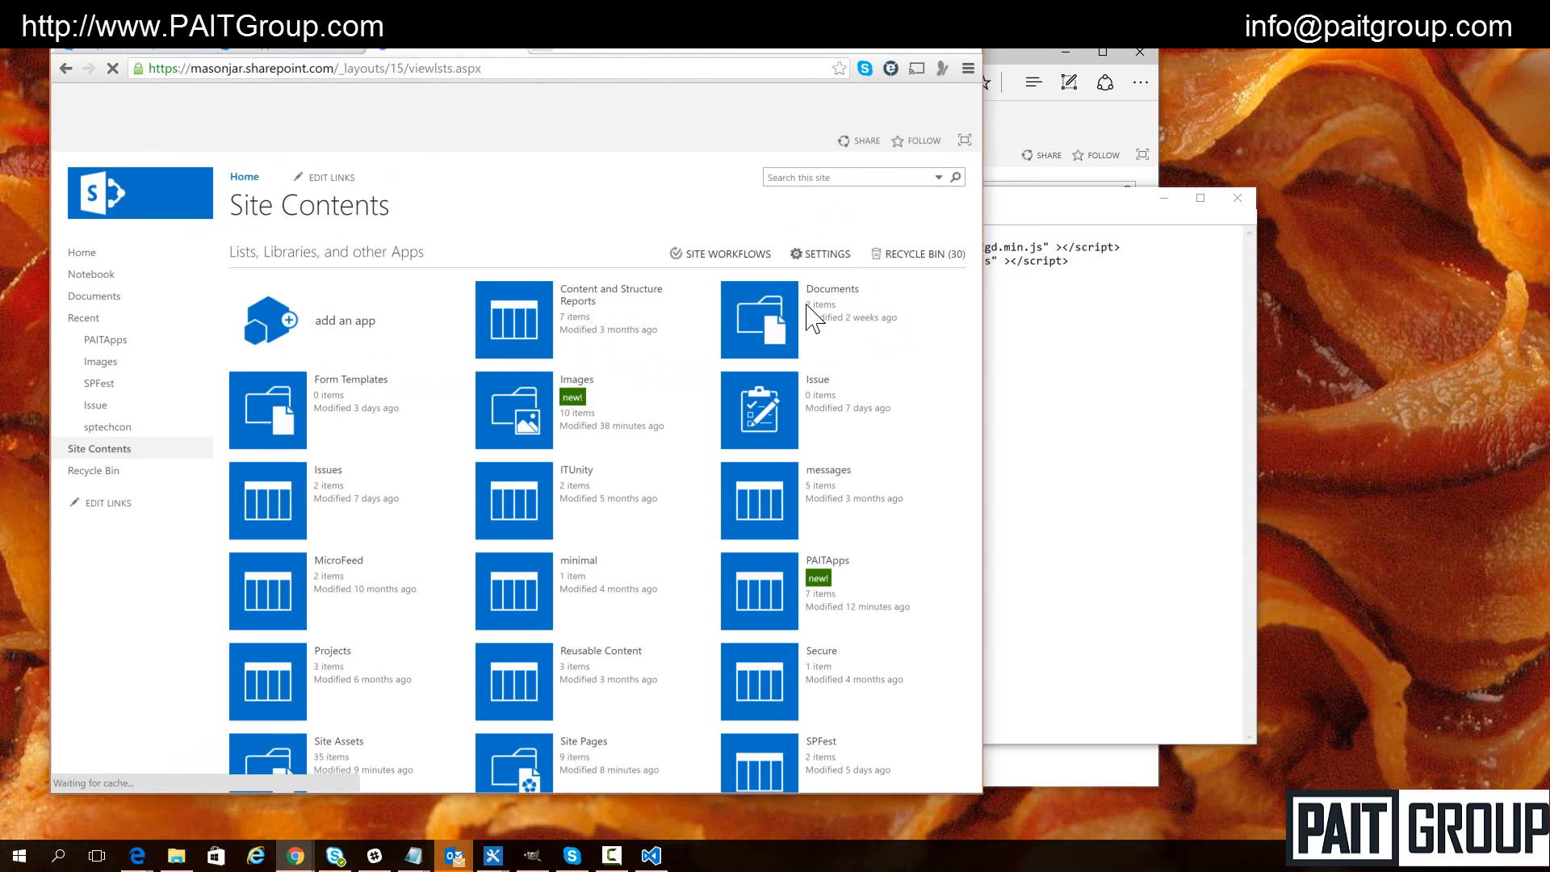
{"action": "scroll", "coordinate": [724, 611], "scroll_direction": "down", "scroll_amount": 3}
{"action": "scroll", "coordinate": [739, 602], "scroll_direction": "down", "scroll_amount": 2}
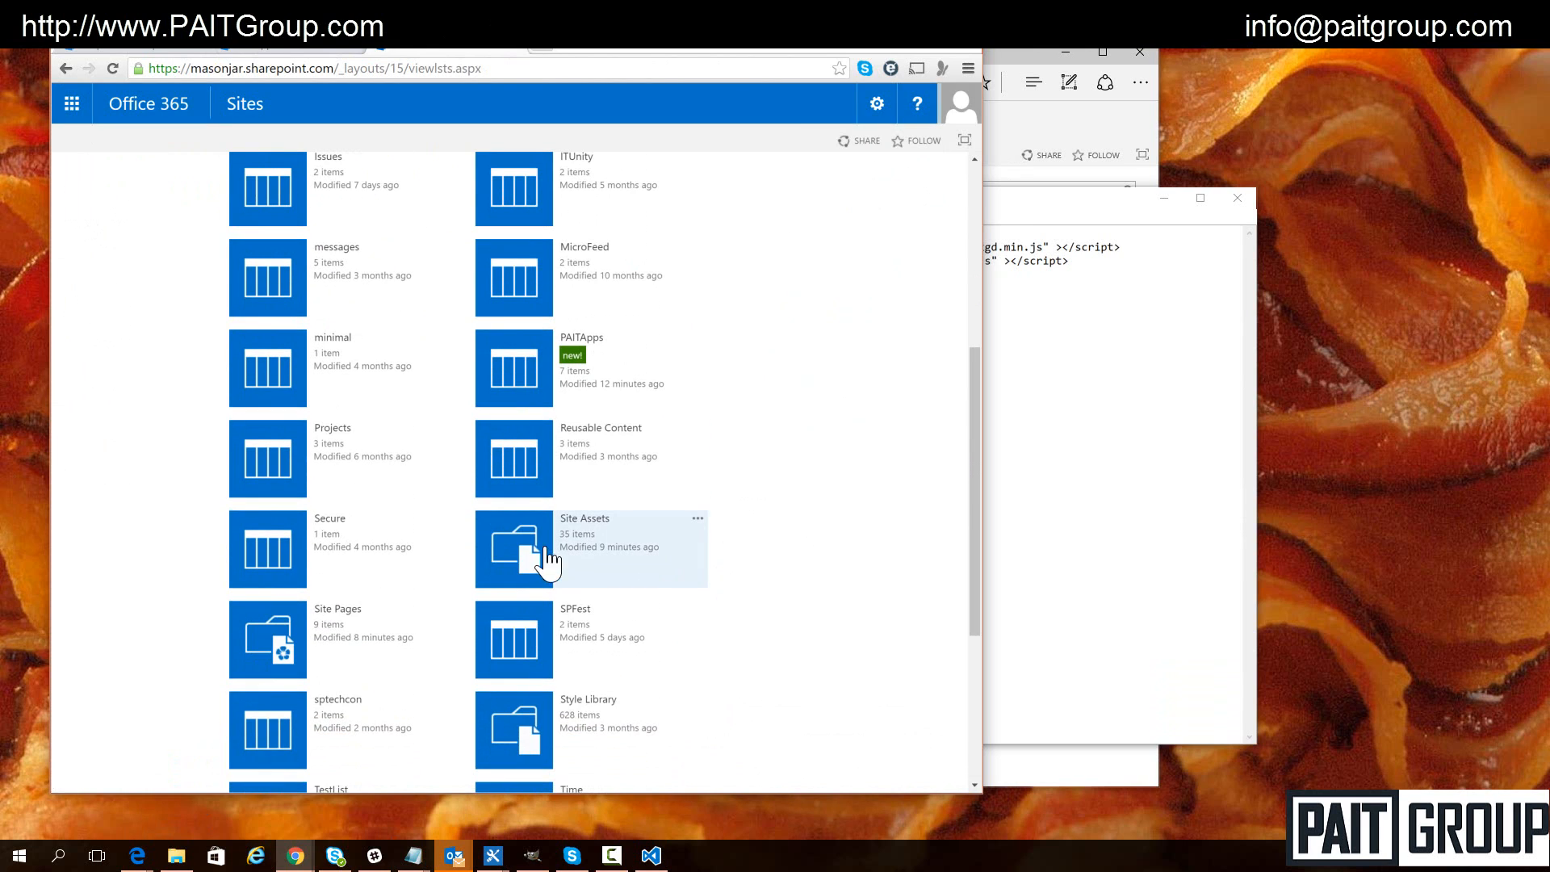
{"action": "left_click", "coordinate": [549, 561]}
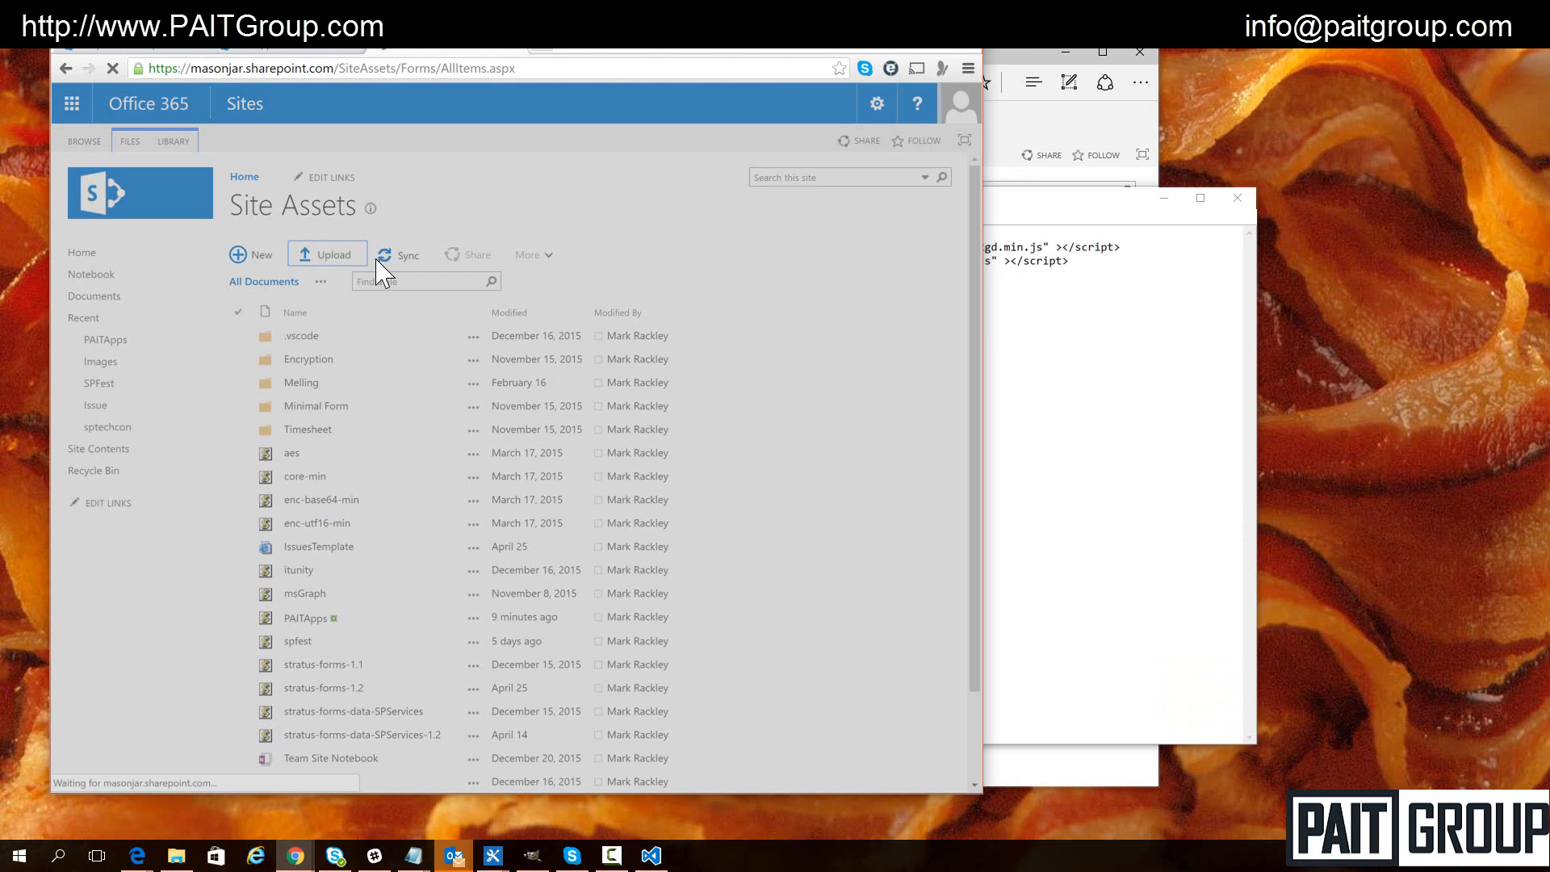
Upload the edited PAITApps.js from the desktop to Site Assets as a new version of the existing file
{"action": "left_click", "coordinate": [492, 334]}
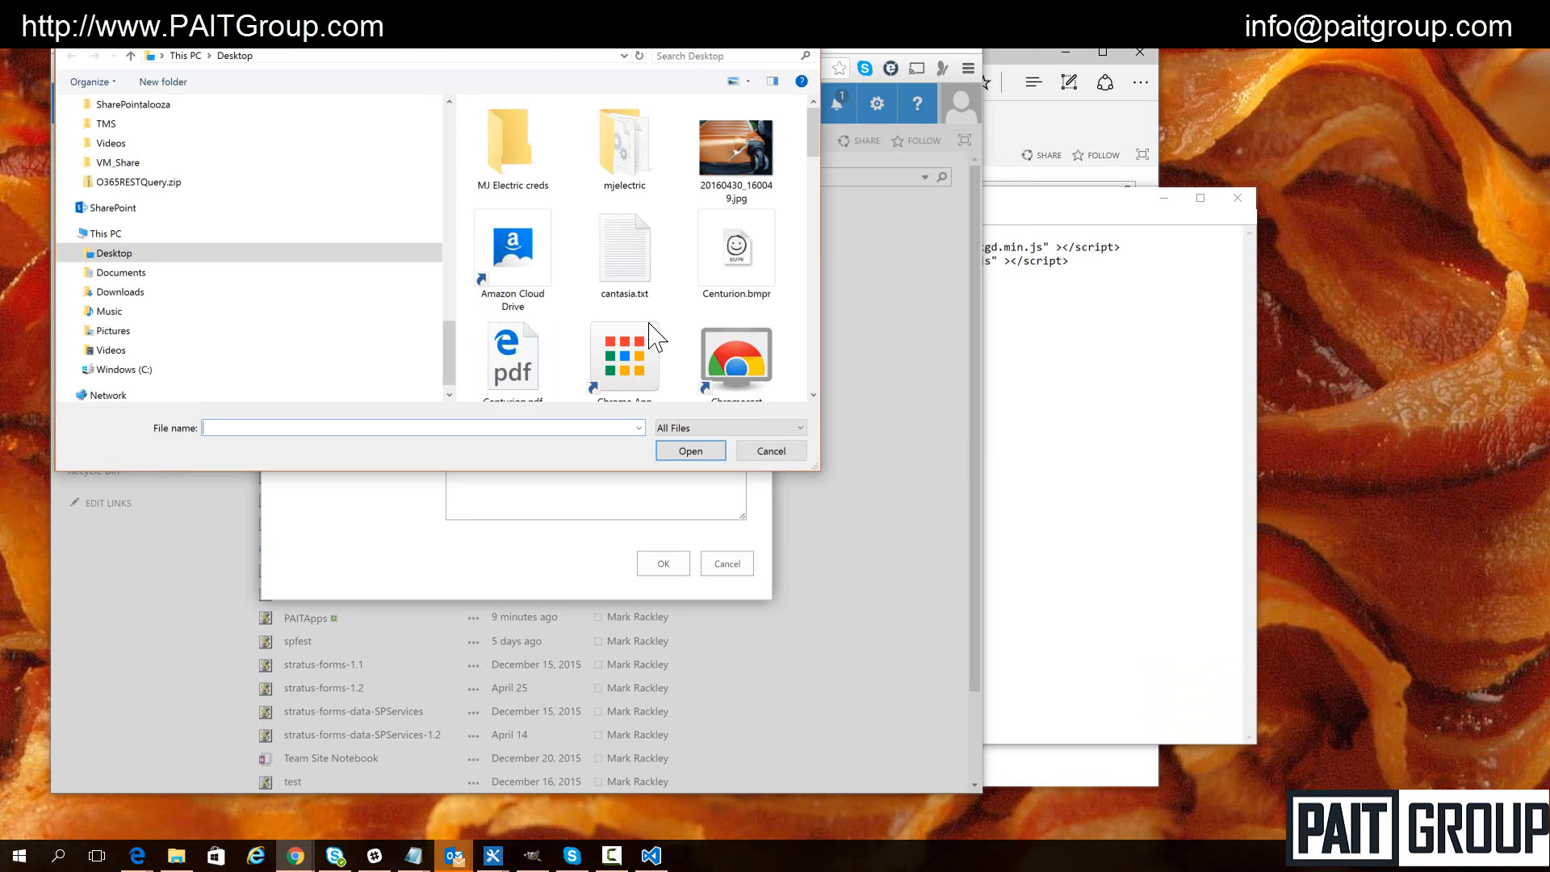
{"action": "scroll", "coordinate": [774, 303], "scroll_direction": "down", "scroll_amount": 10}
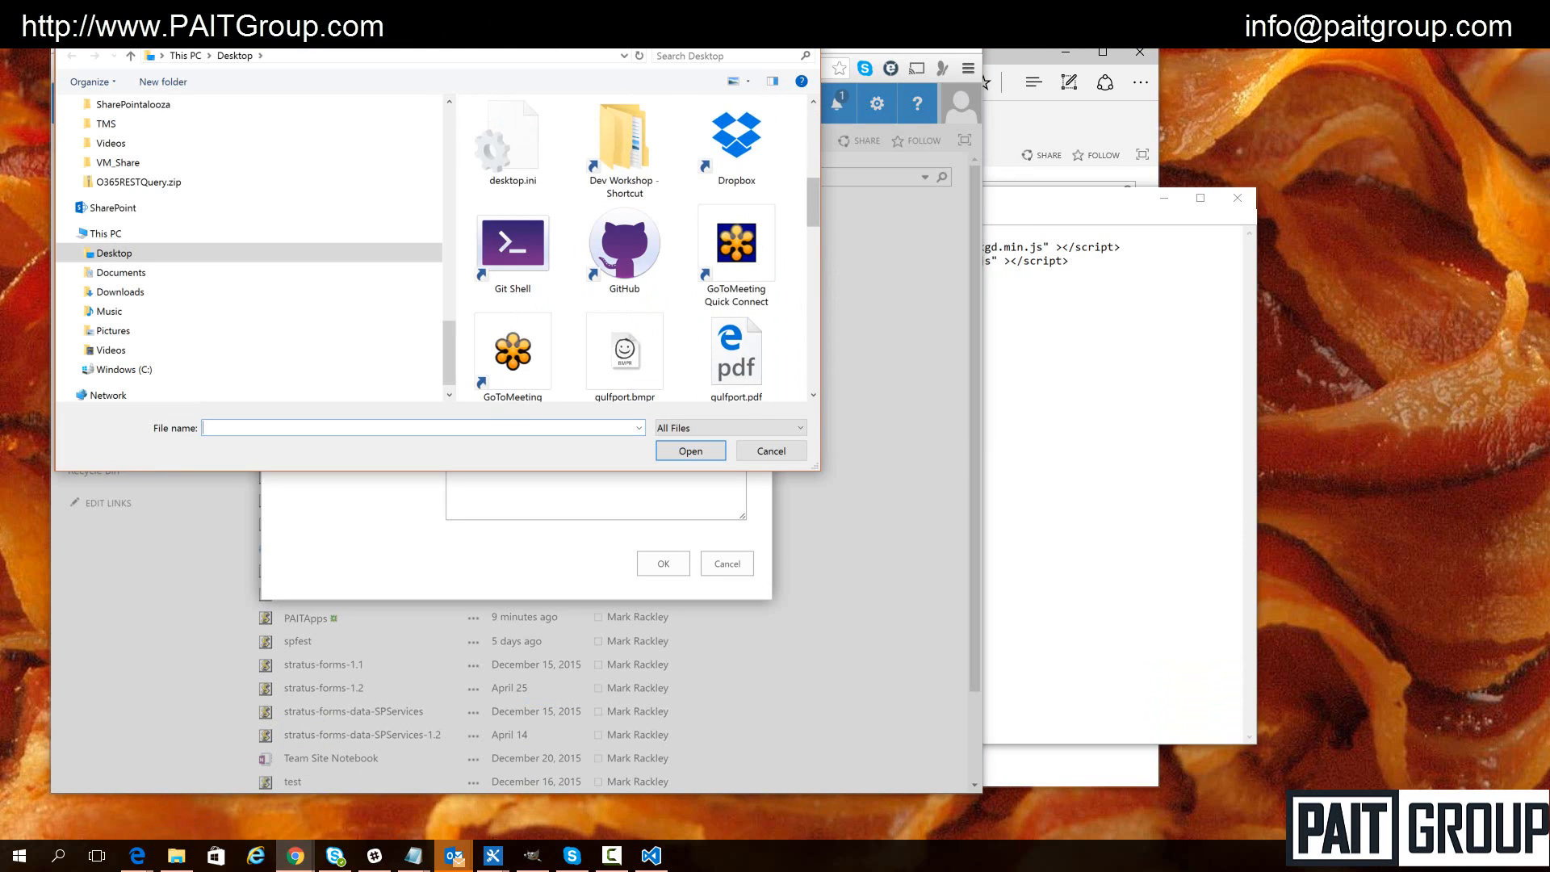
{"action": "double_click", "coordinate": [751, 275]}
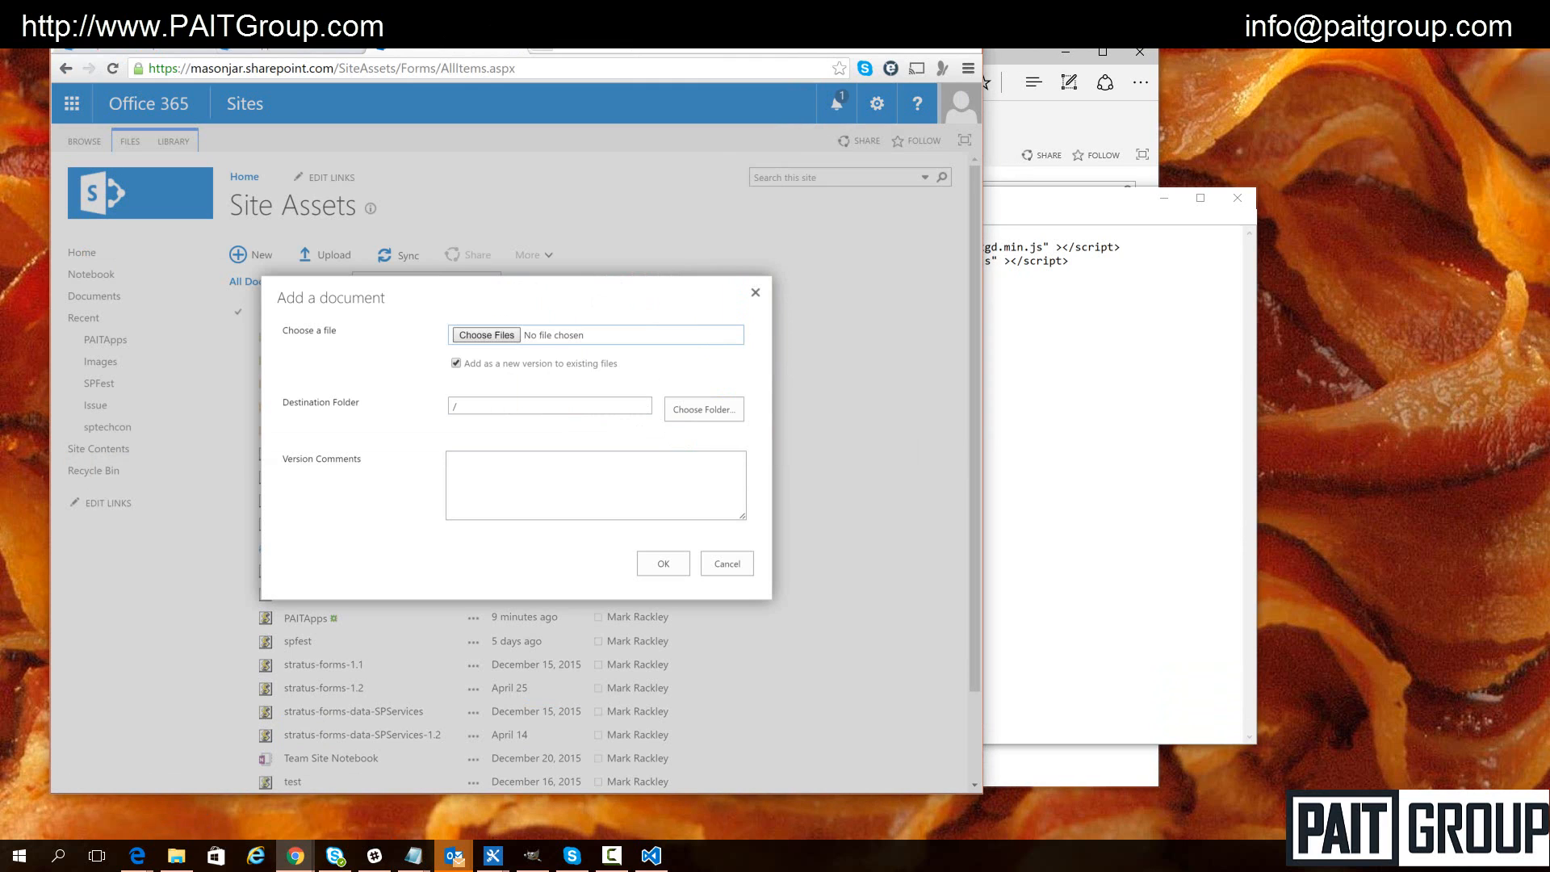
{"action": "left_click", "coordinate": [661, 566]}
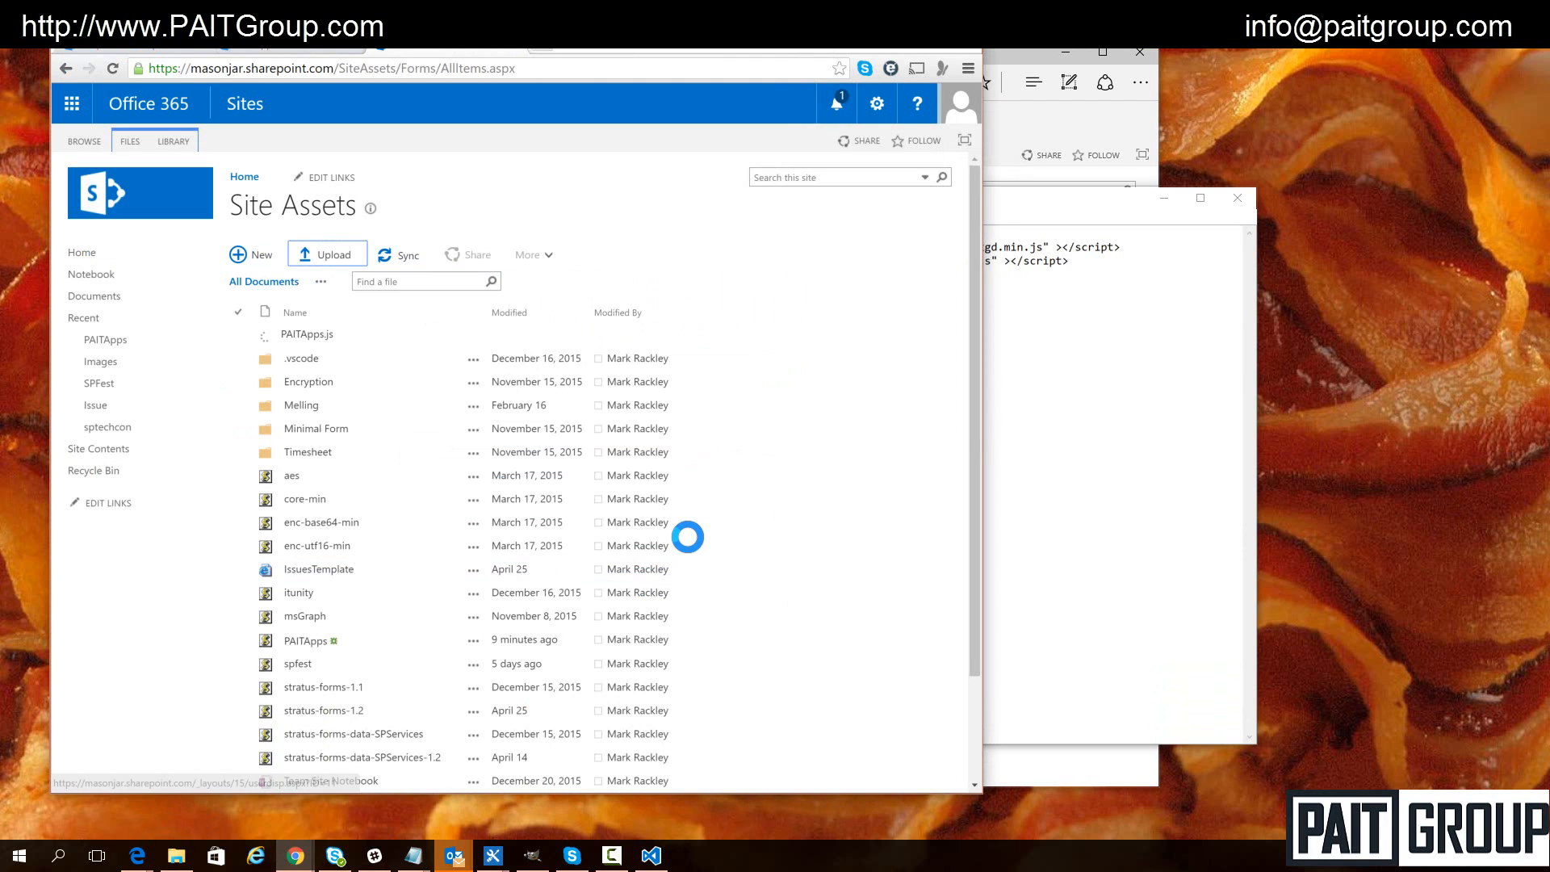
Reload the PAITApps page to check the launcher tiles, test the link of the second-row middle tile, and return to the page
{"action": "left_click", "coordinate": [283, 46]}
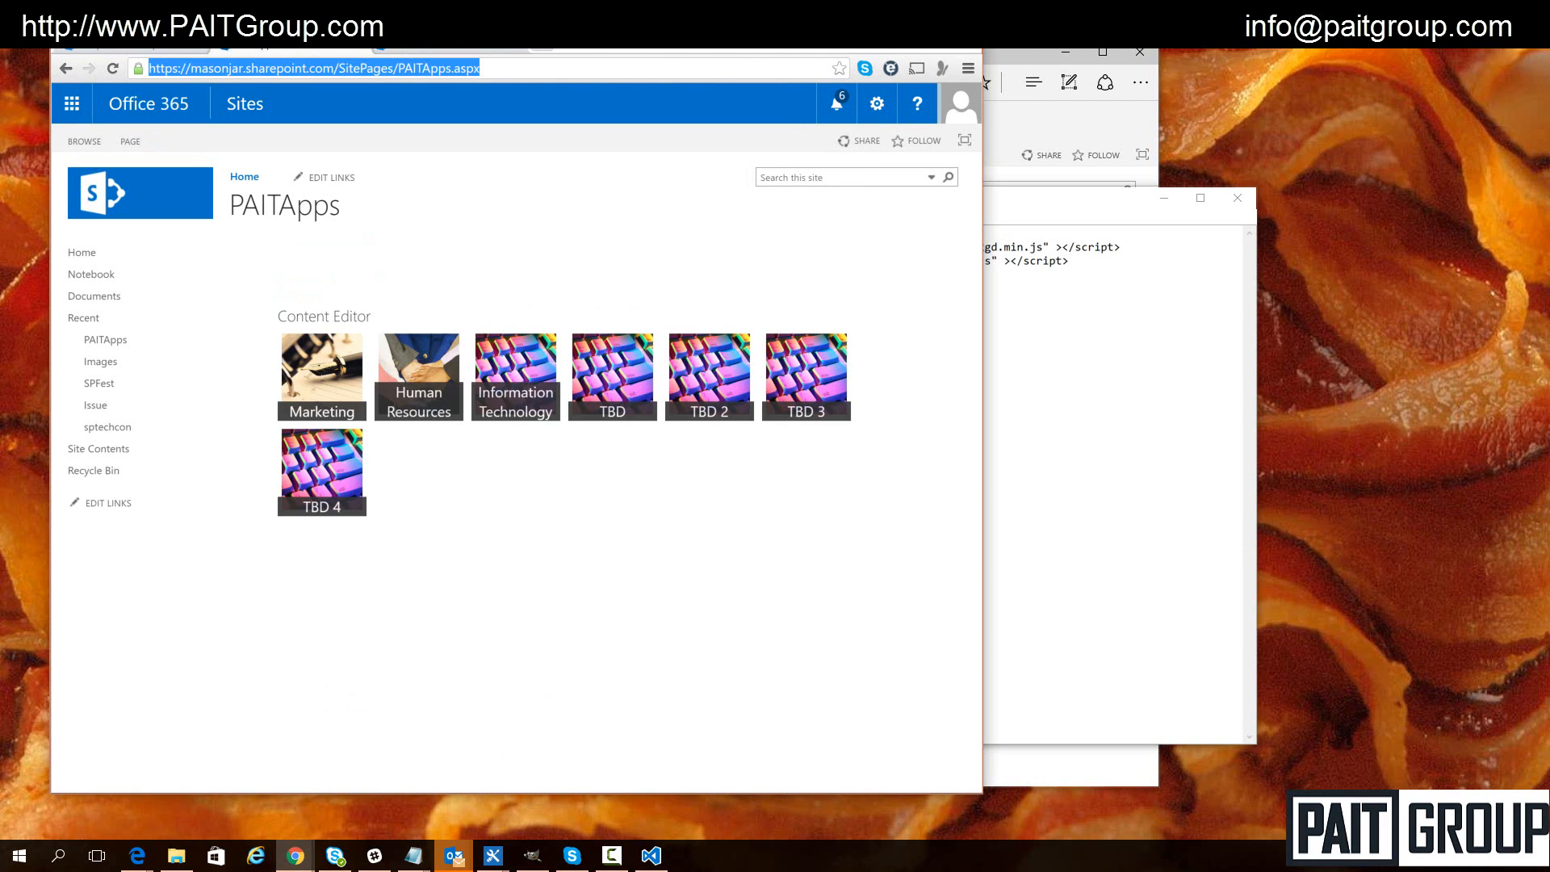
{"action": "left_click", "coordinate": [496, 252]}
{"action": "key", "text": "F5"}
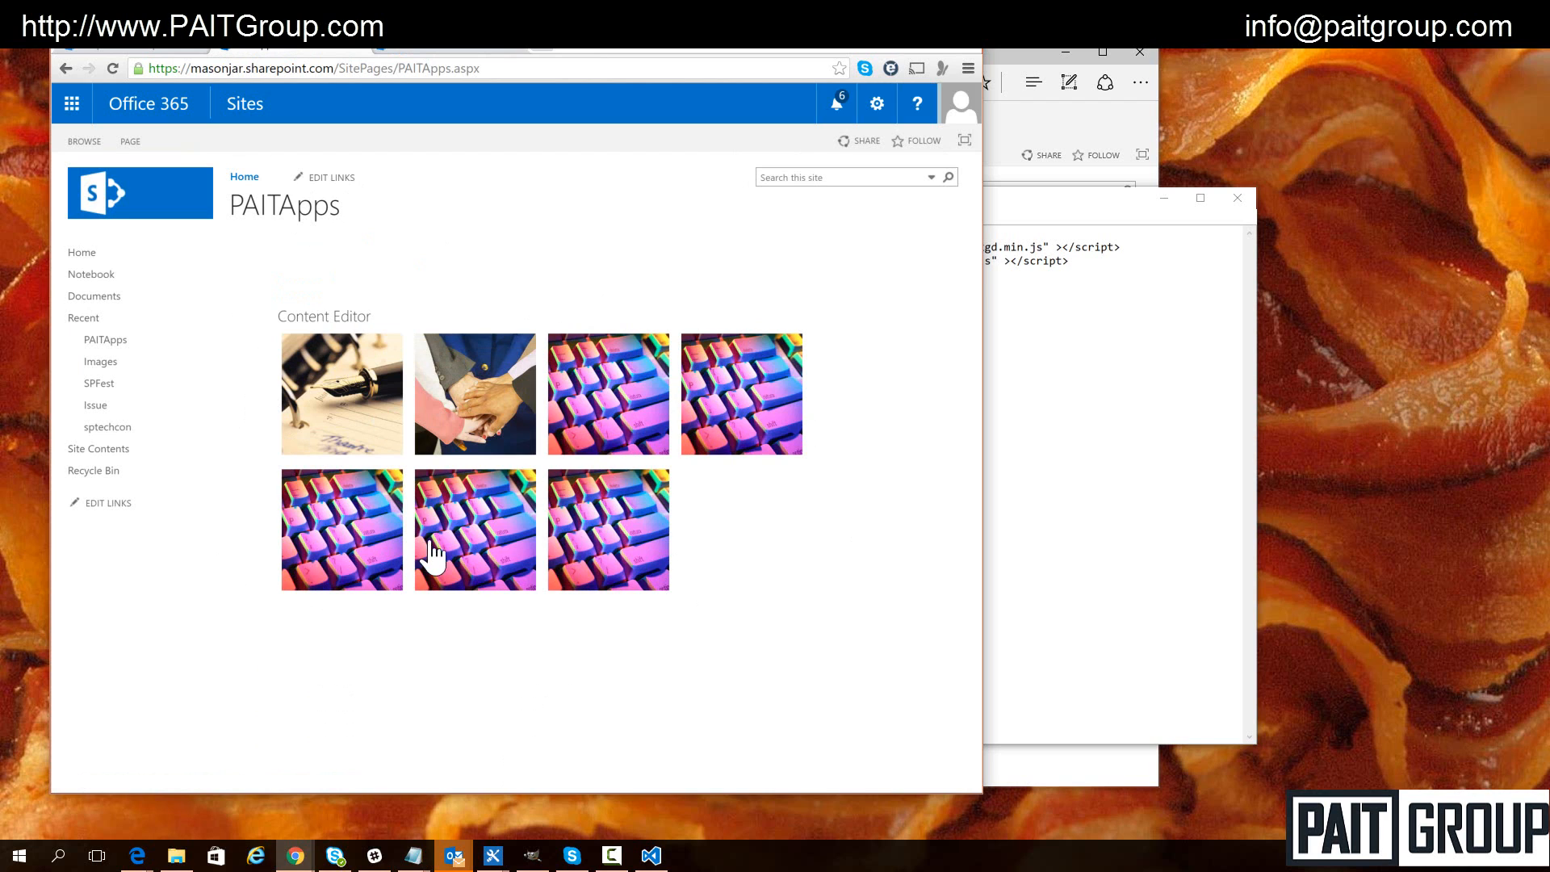
{"action": "left_click", "coordinate": [433, 543]}
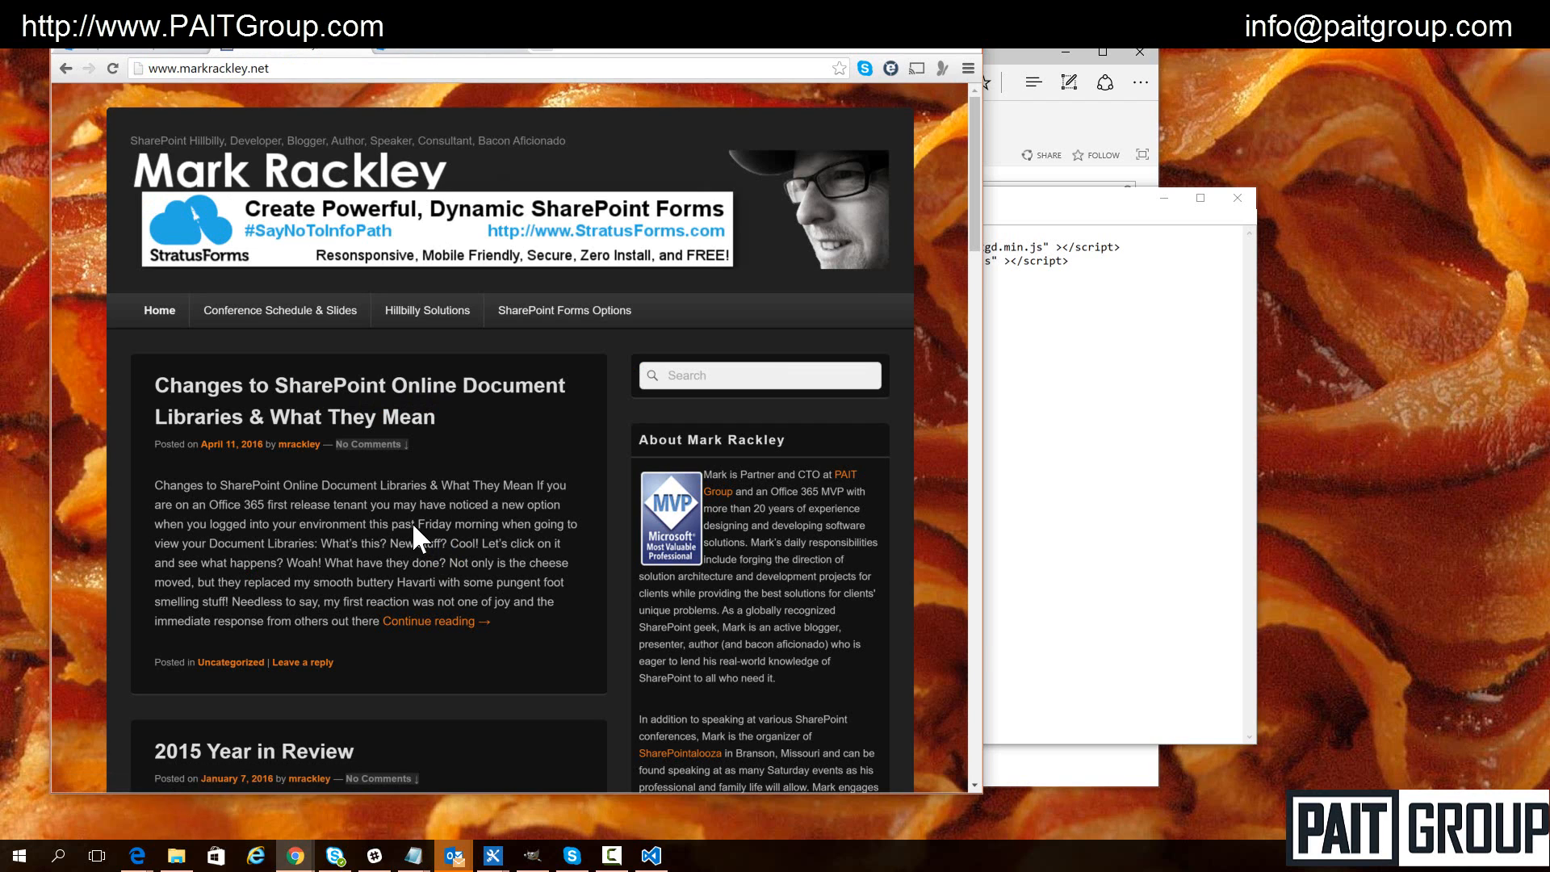
{"action": "left_click", "coordinate": [66, 67]}
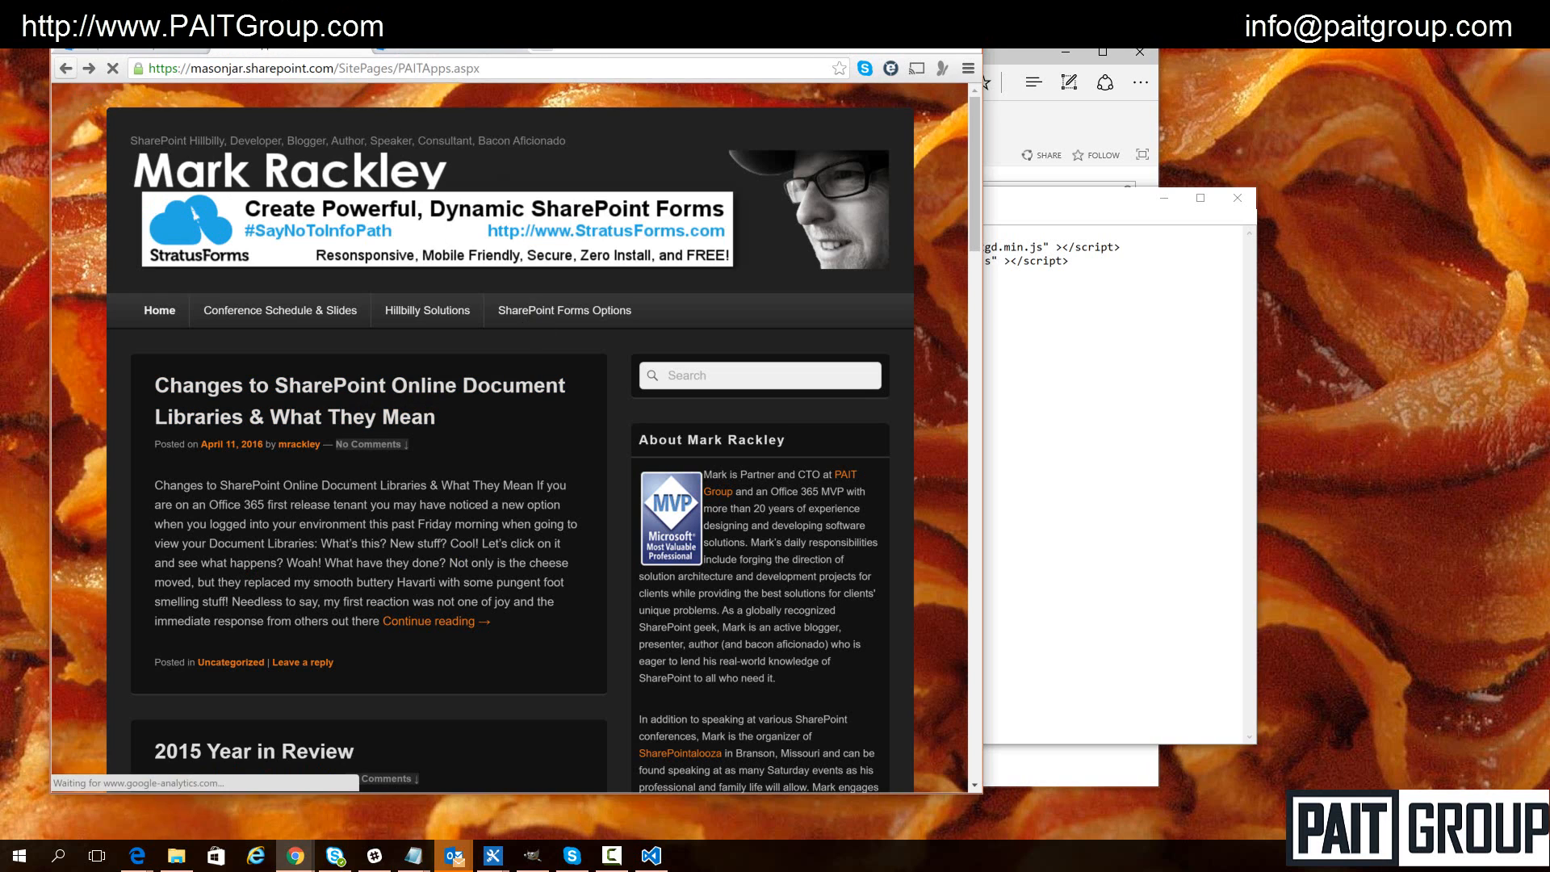